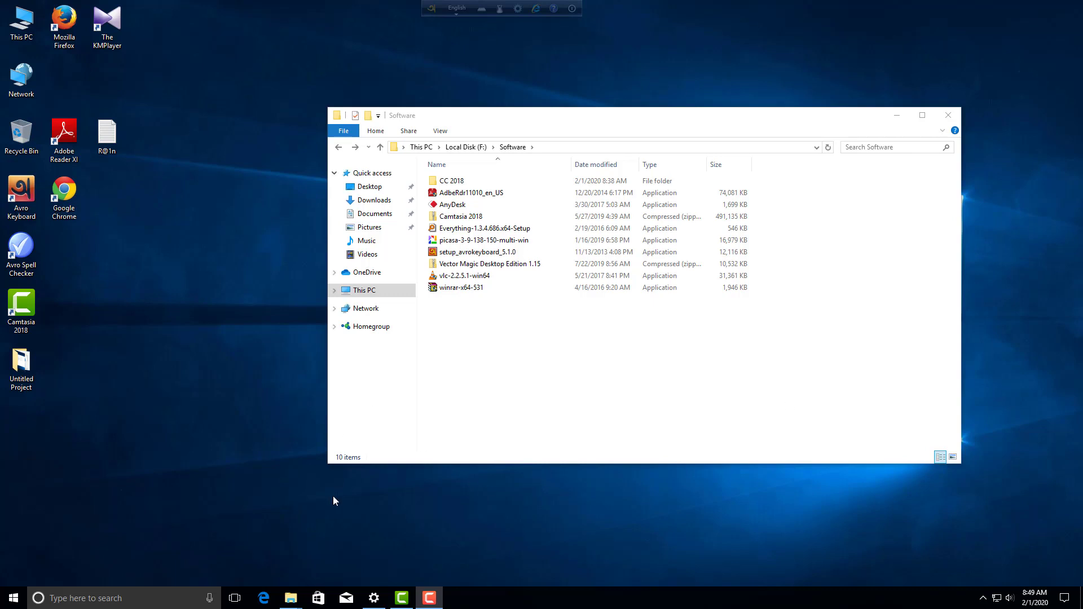
Step: Check the available cumulative update on the Windows Update page, minimize Settings, and refresh the desktop
left_click(373, 598)
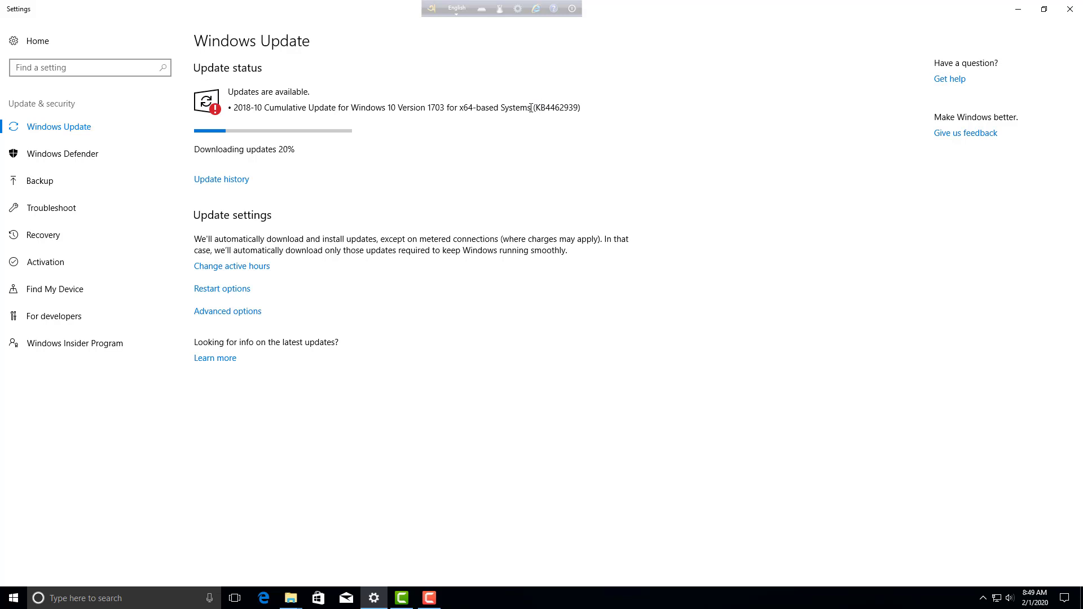
left_click_drag(533, 108, 584, 107)
left_click(1018, 11)
right_click(208, 113)
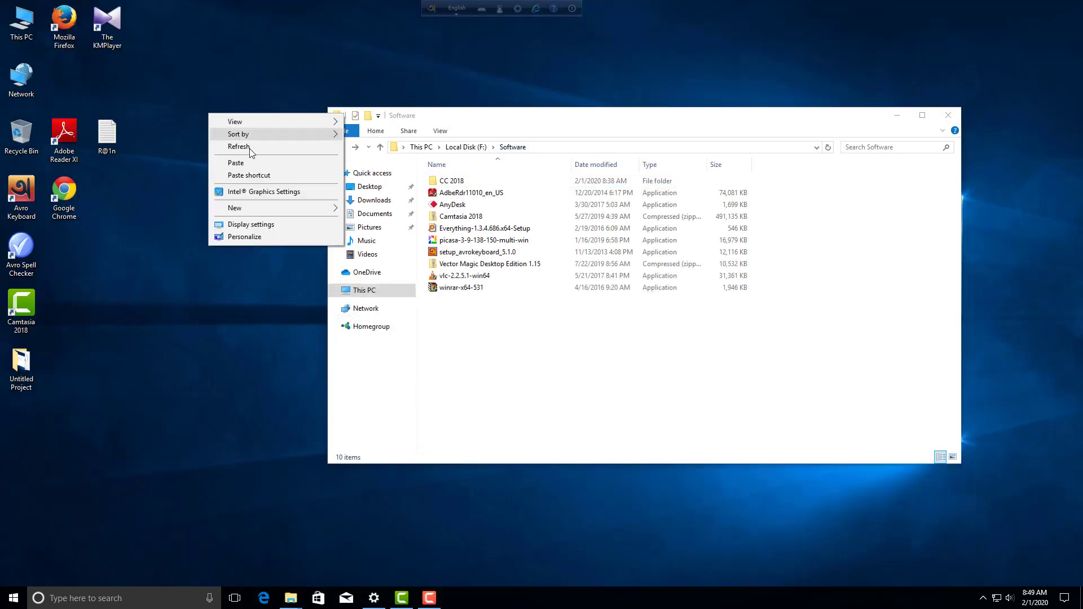
left_click(240, 146)
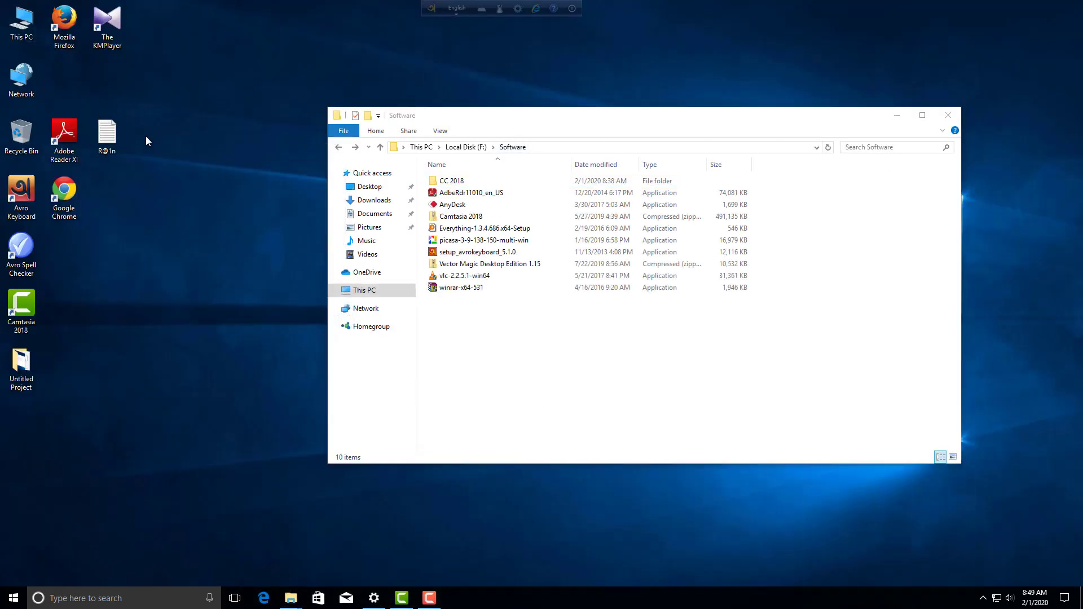
Step: Open Computer Management for This PC and show the properties of the Windows Update service
right_click(18, 22)
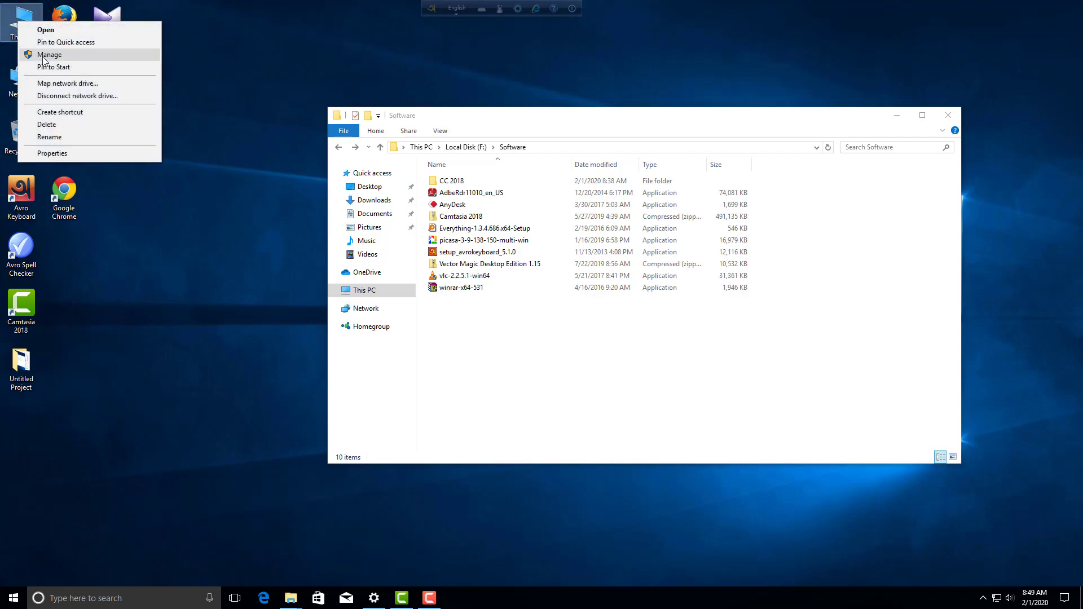
left_click(43, 57)
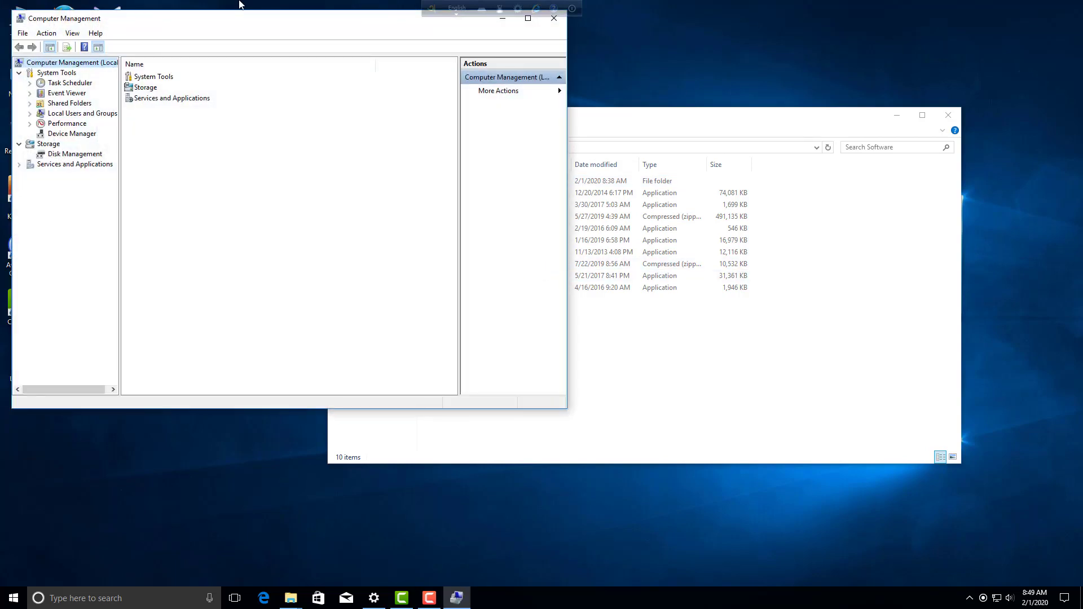
left_click_drag(247, 26, 342, 96)
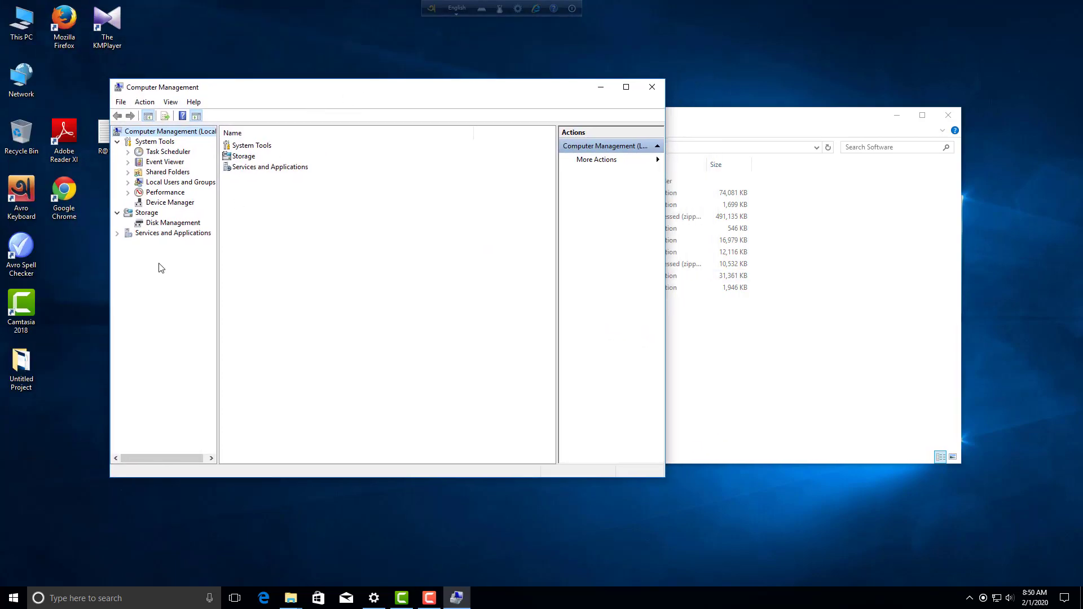
double_click(148, 234)
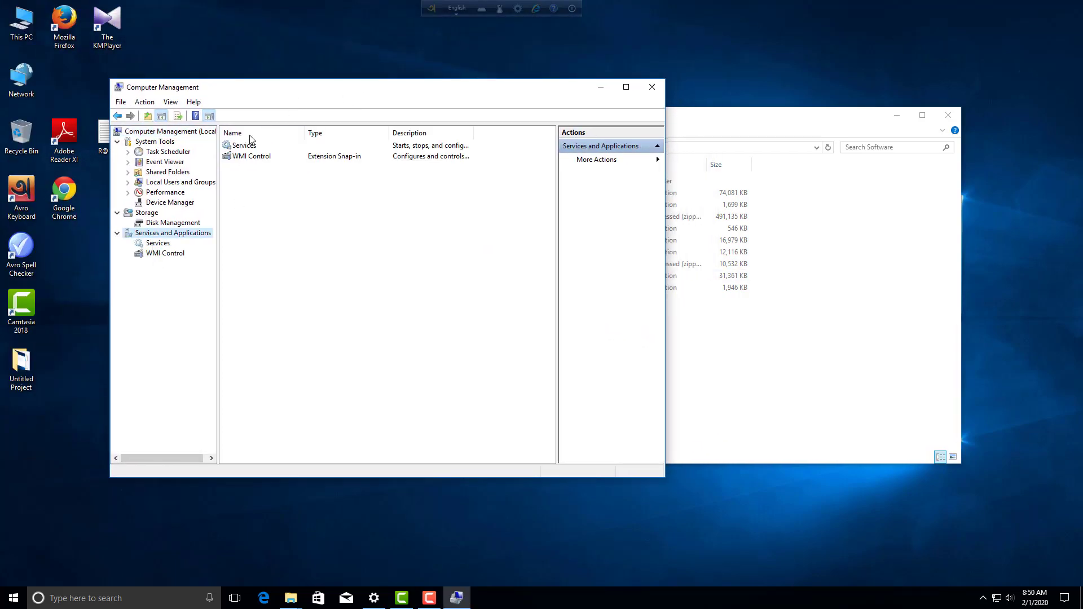
left_click(152, 242)
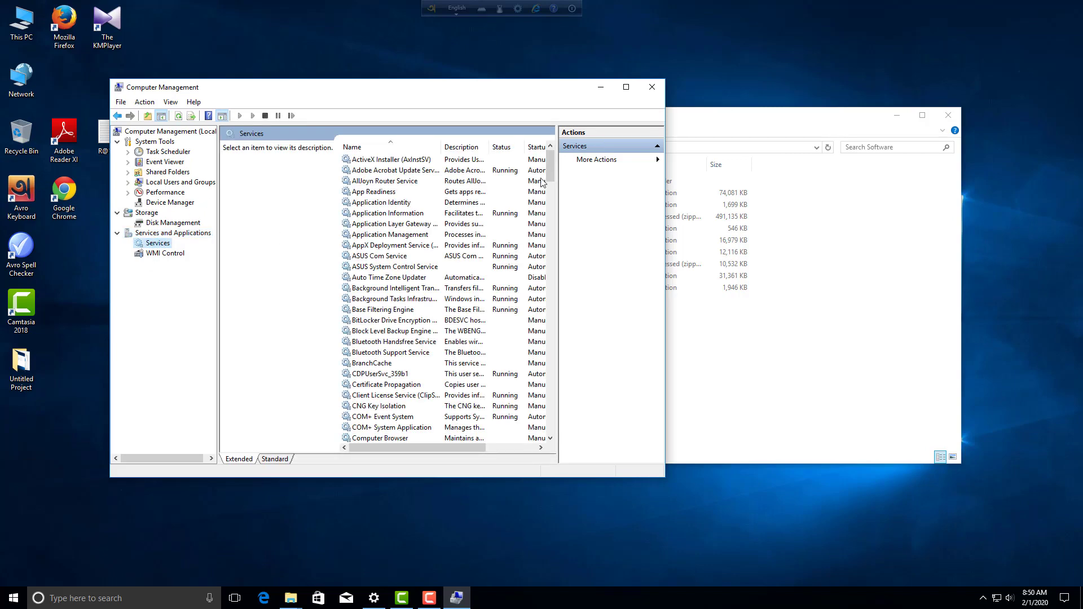
scroll(367, 277, "down", 20)
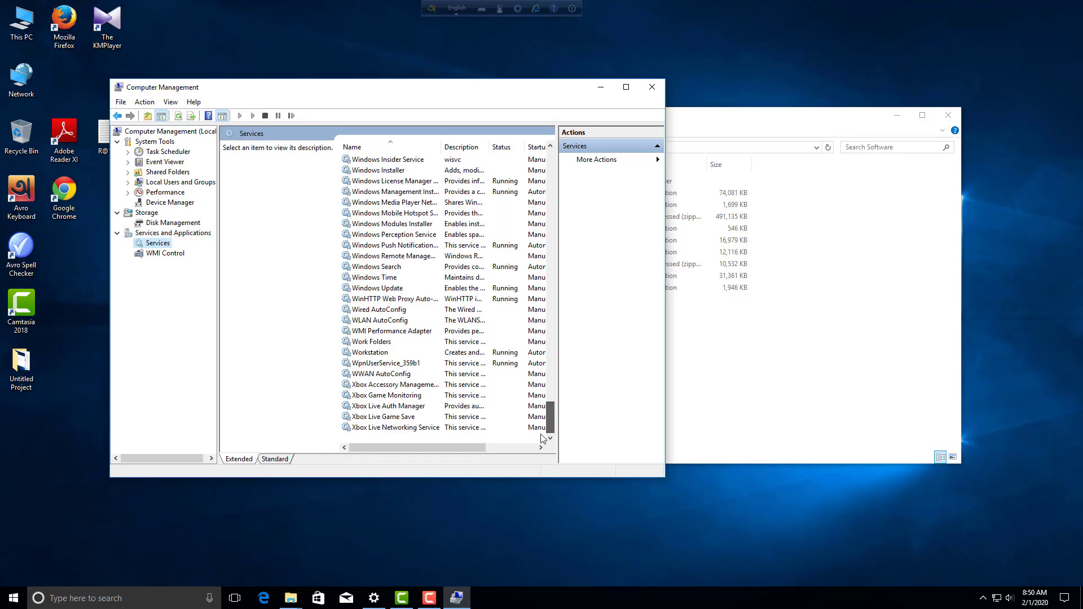
double_click(389, 289)
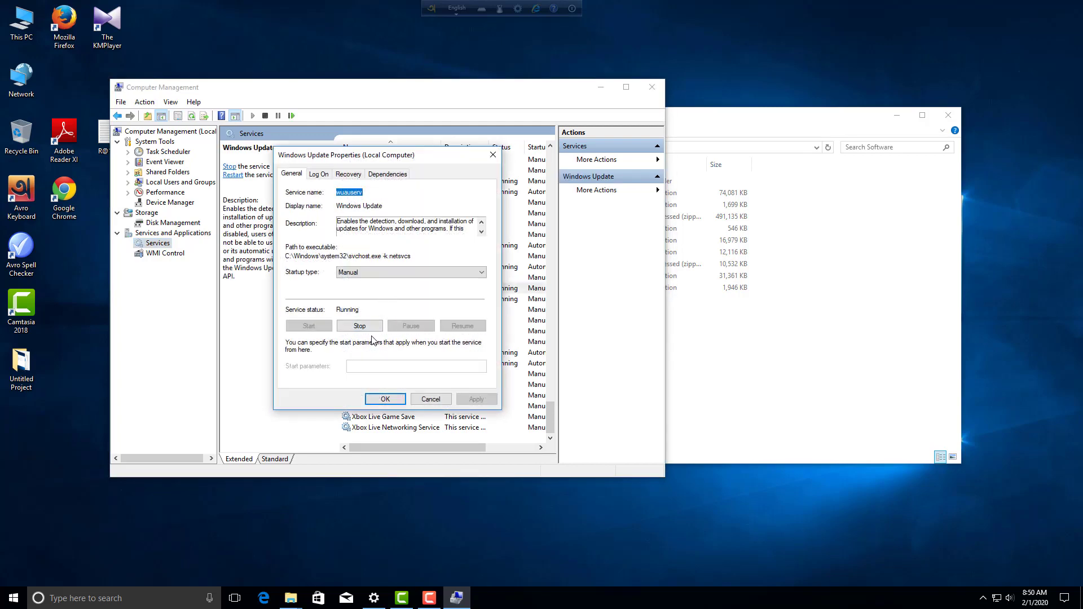
Step: Look up the Windows Update settings page to check the download progress, and minimize Settings again
left_click(374, 597)
left_click(142, 599)
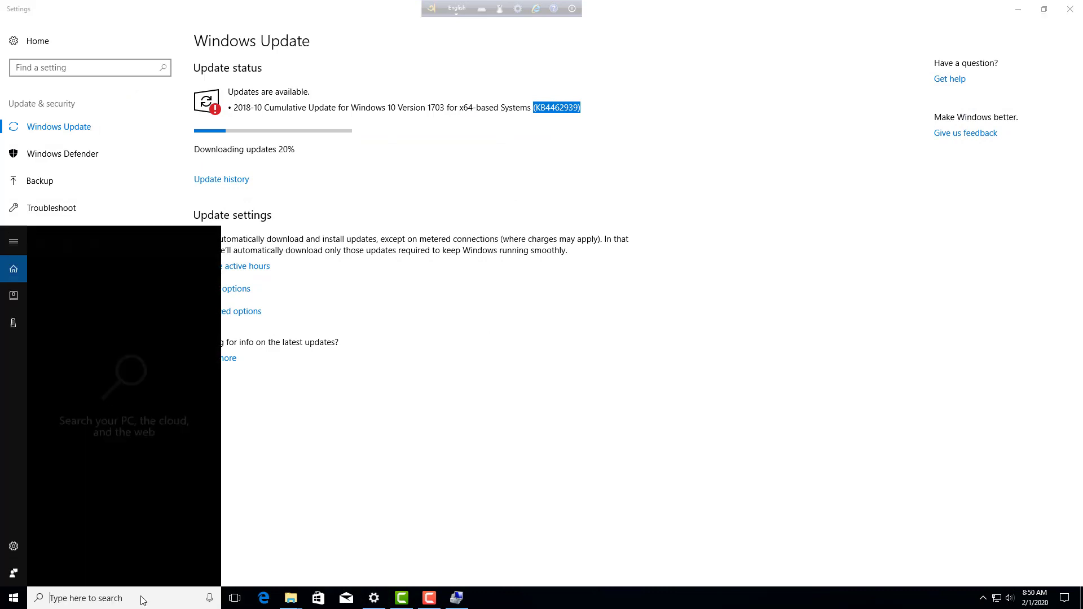
type("up")
left_click(154, 290)
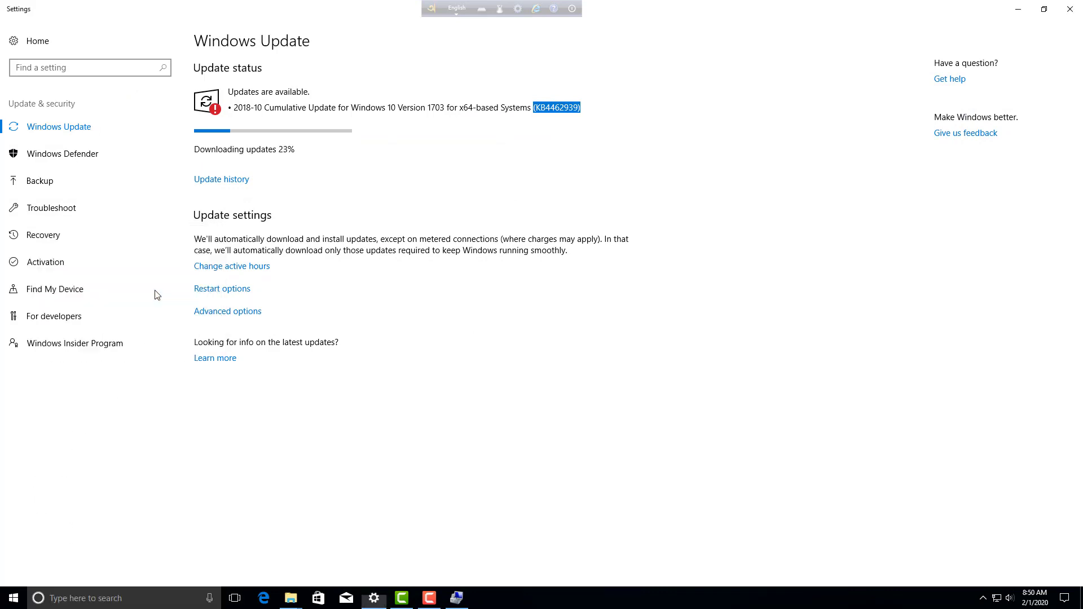
left_click(191, 149)
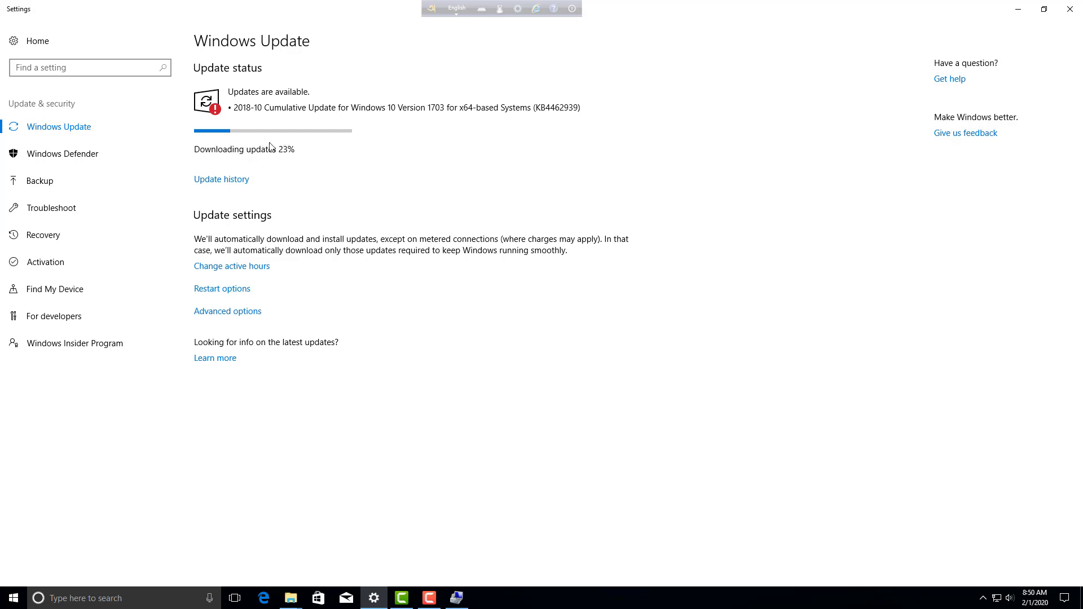
left_click(1018, 9)
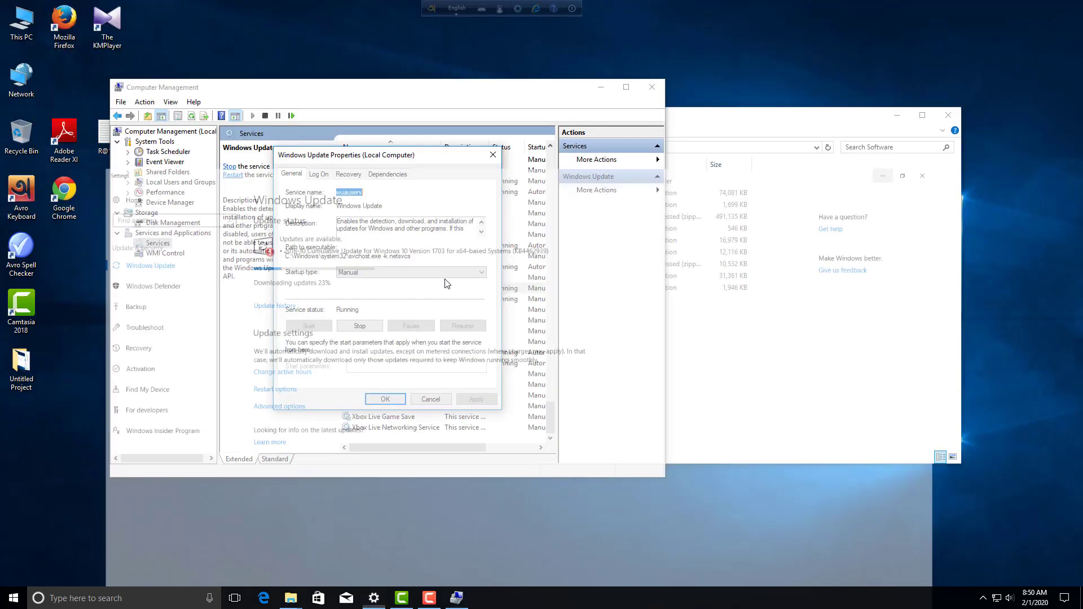
Step: Review the startup type options of the Windows Update service, and close its properties and Computer Management
left_click(377, 277)
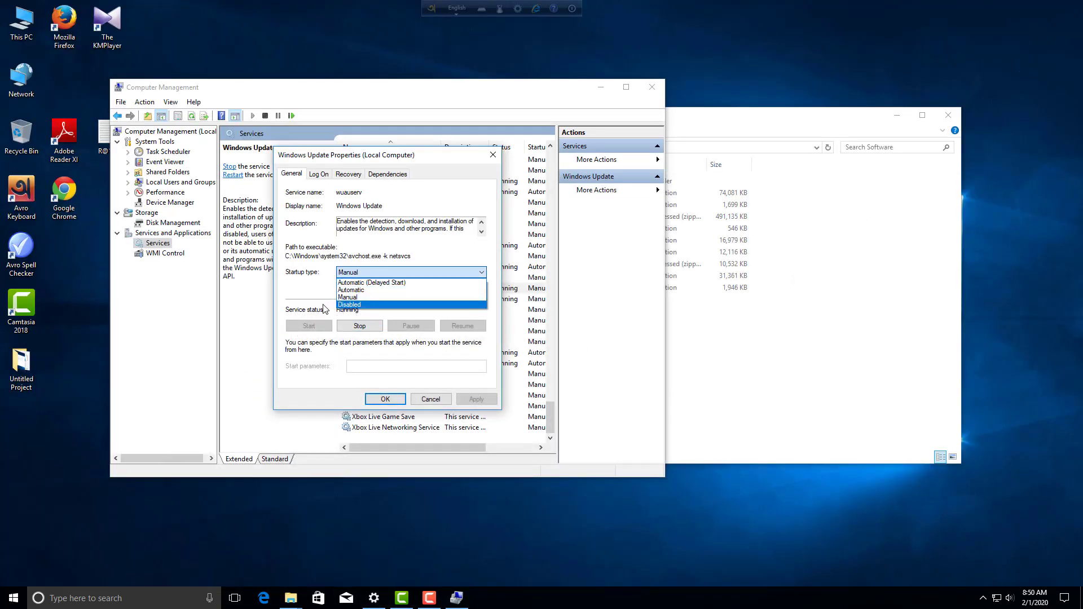
left_click(314, 304)
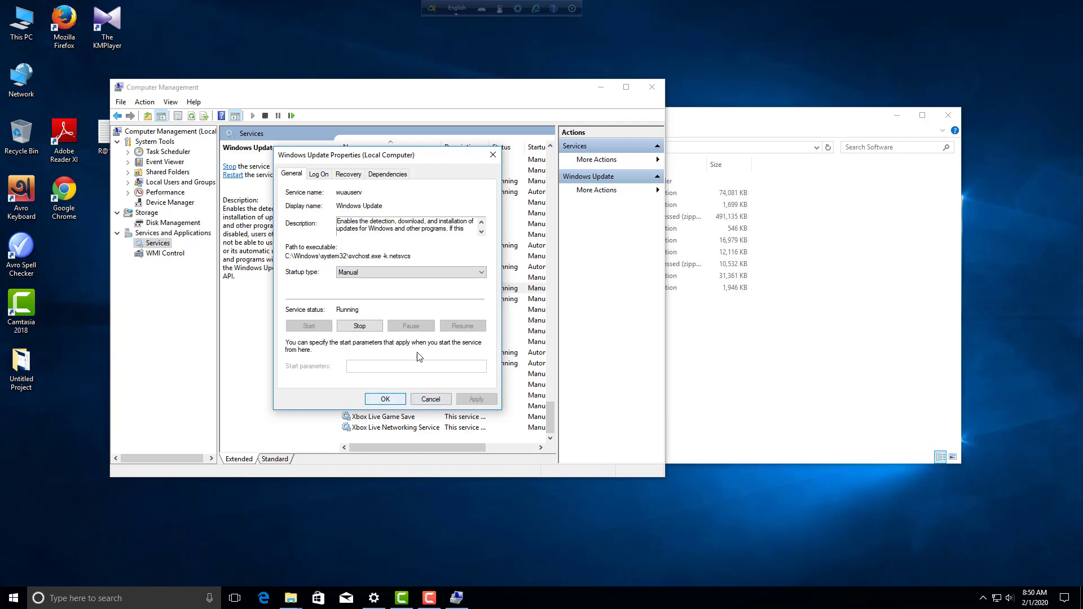
left_click(488, 162)
left_click(652, 87)
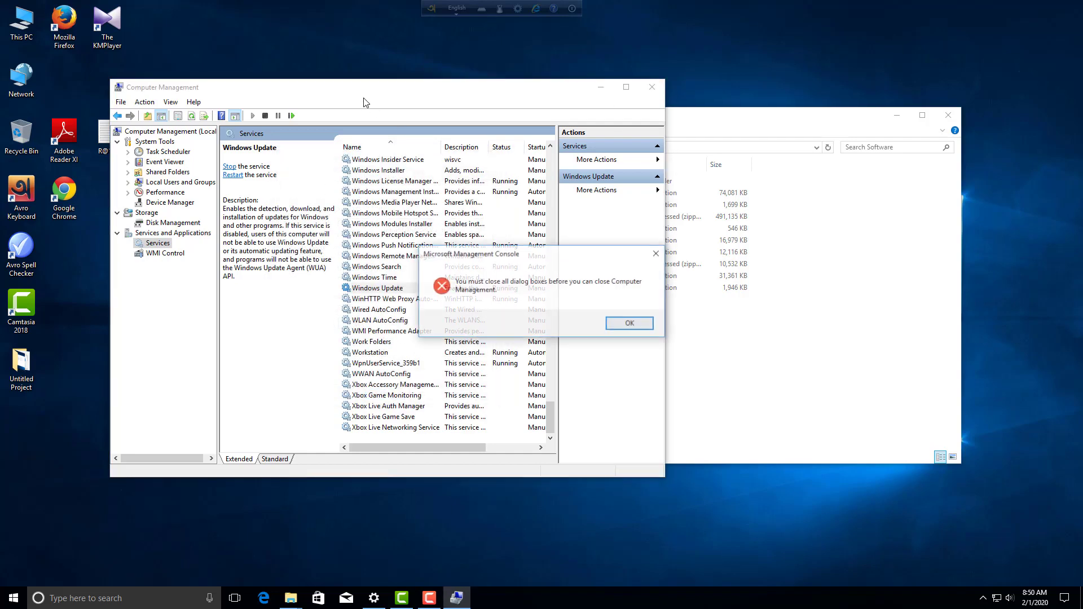
left_click(646, 332)
left_click(652, 87)
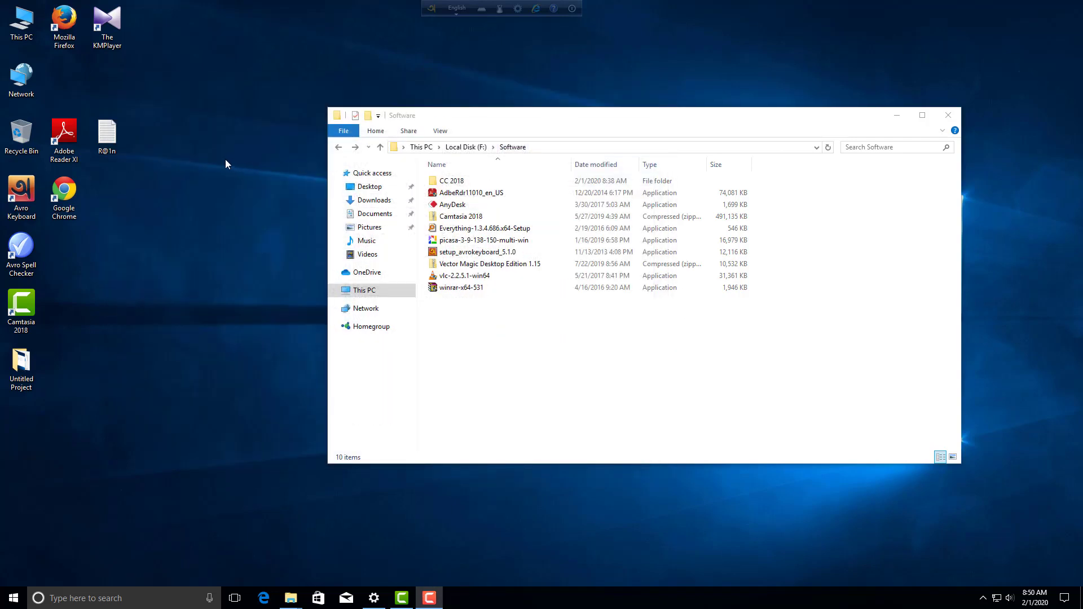
right_click(225, 159)
left_click(256, 193)
right_click(29, 17)
left_click(289, 76)
Step: Launch Google Chrome from the desktop and accept its Terms of Service
double_click(71, 201)
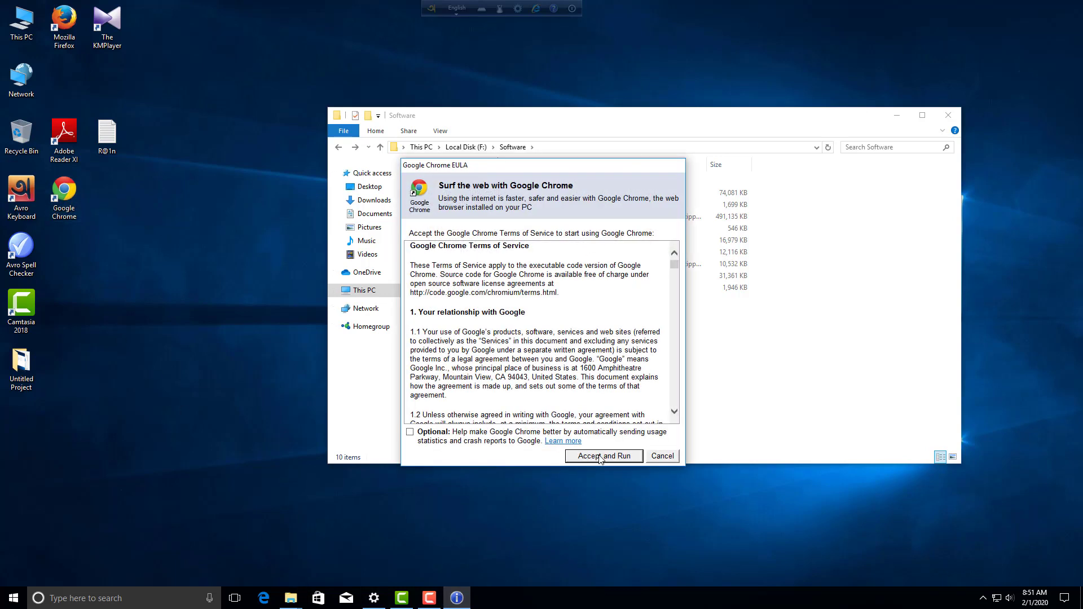
left_click(409, 433)
left_click(407, 434)
left_click(619, 458)
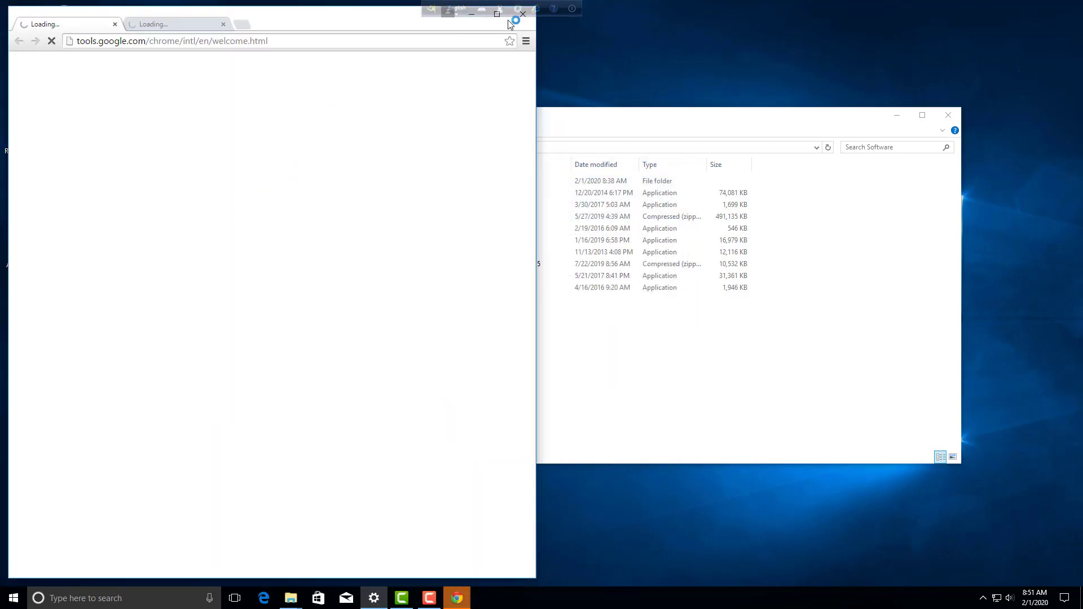
Step: Send the Avro Keyboard bar to the system tray and maximize the Chrome window
left_click(571, 9)
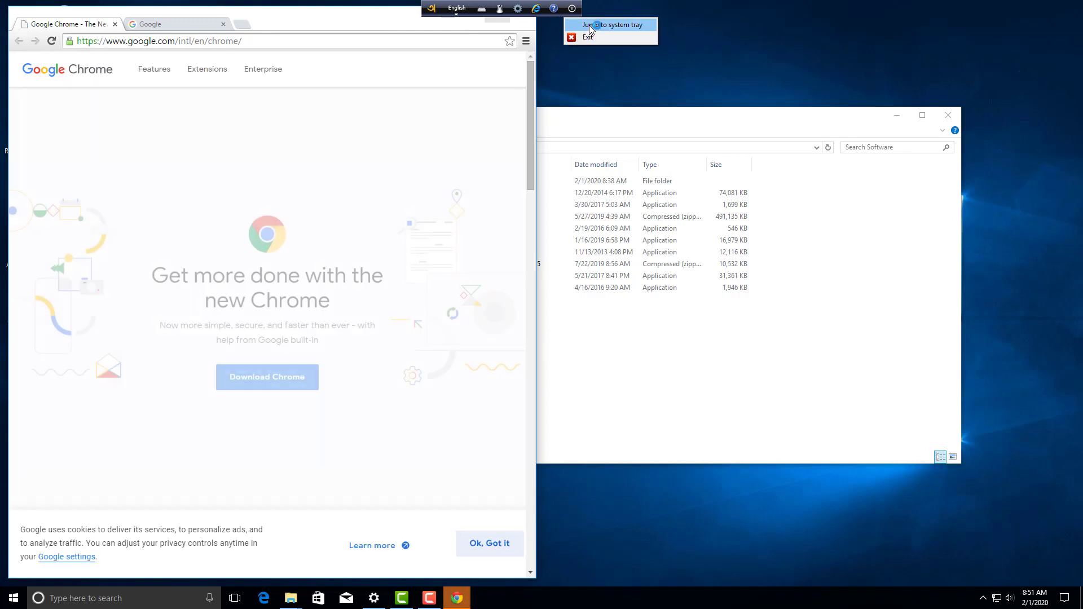
left_click(589, 25)
left_click(497, 13)
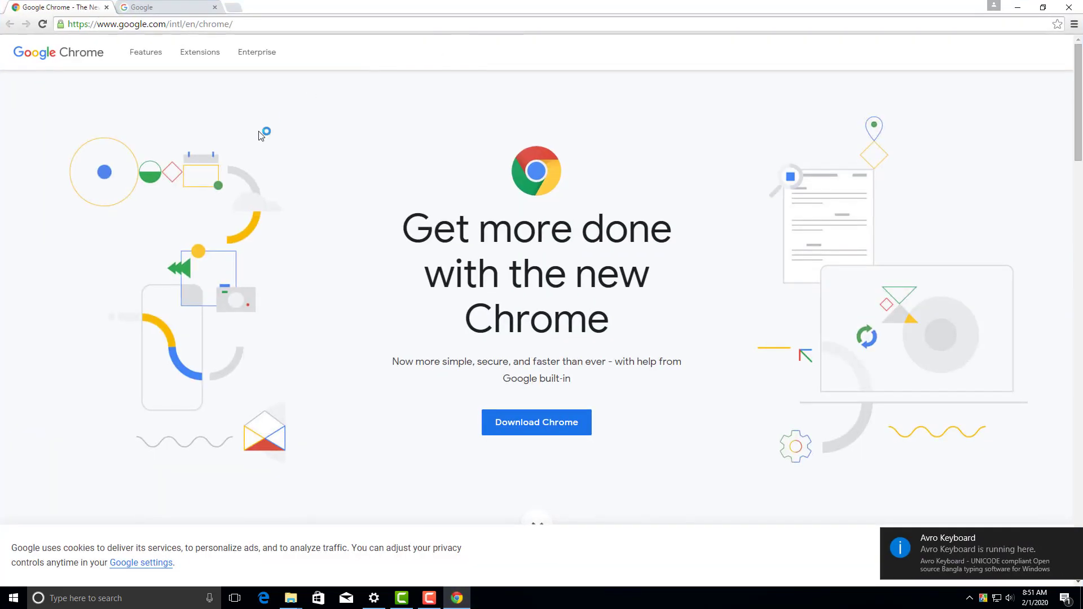
Step: Open the About Google Chrome page to start the browser update
left_click(1074, 24)
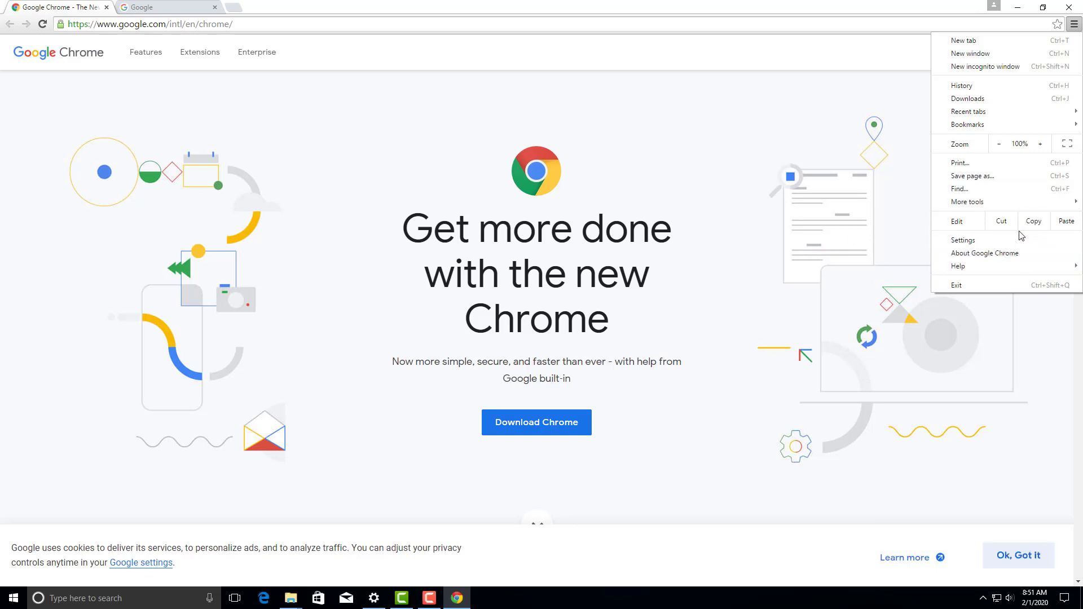
left_click(1002, 255)
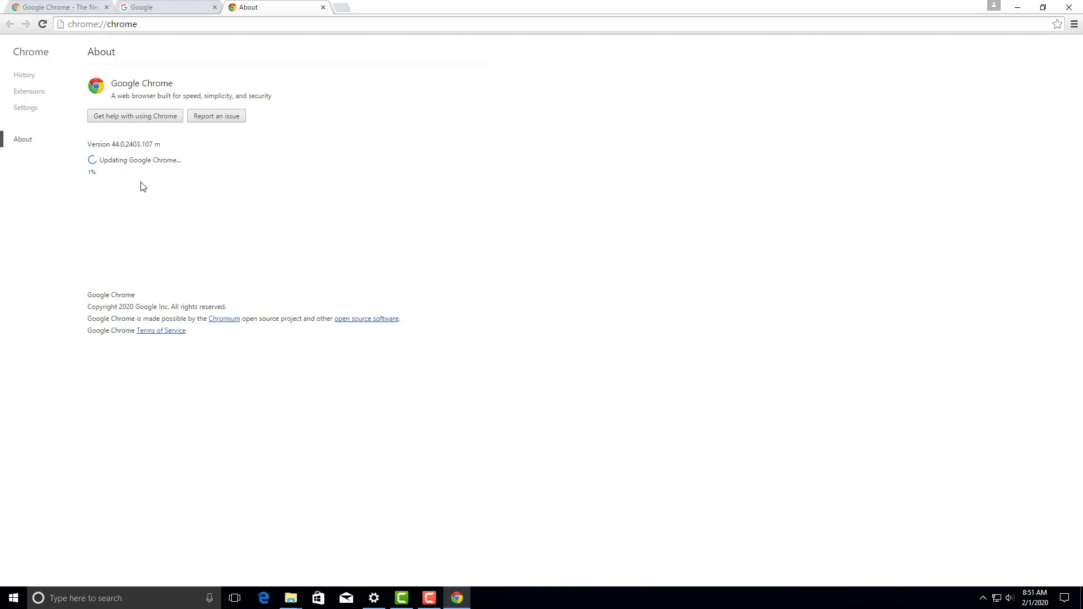
Step: Search Google for "cpu z" and open the CPU-Z page on the CPUID site
left_click(145, 7)
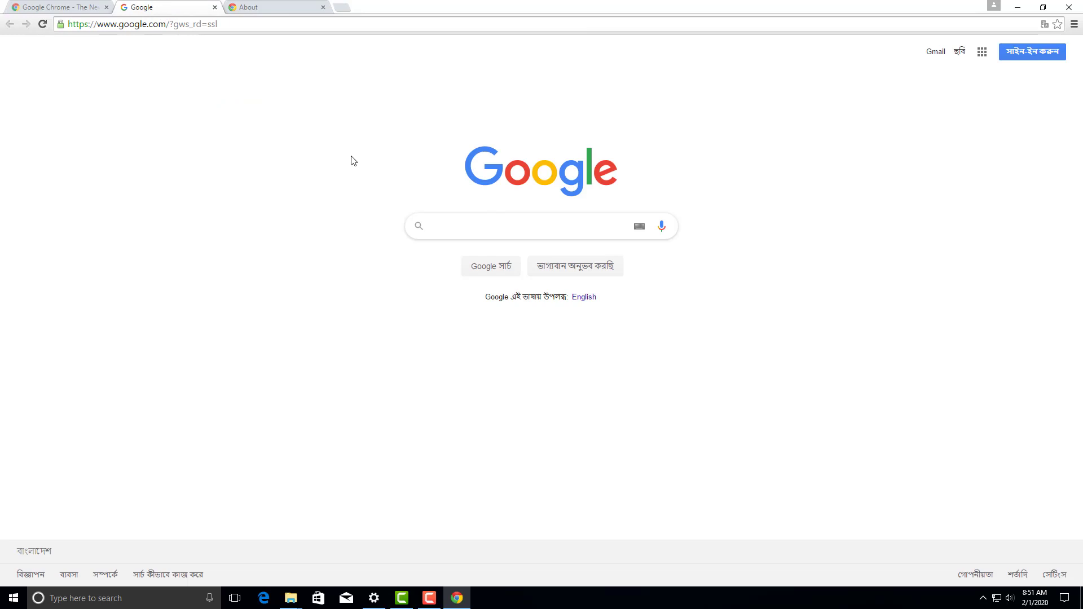
type("cpu z")
key("Return")
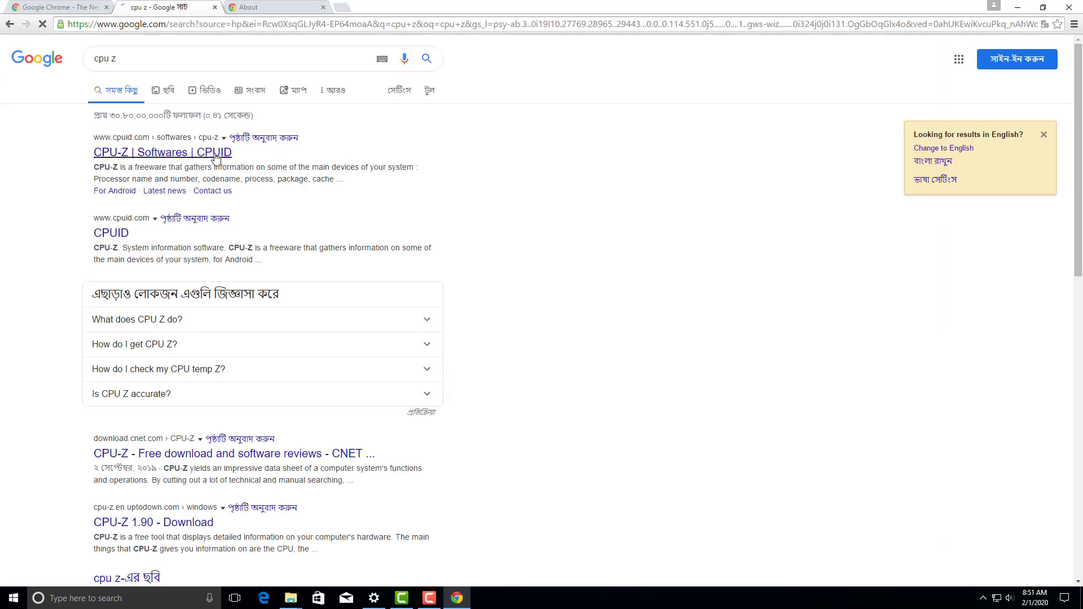
left_click(215, 153)
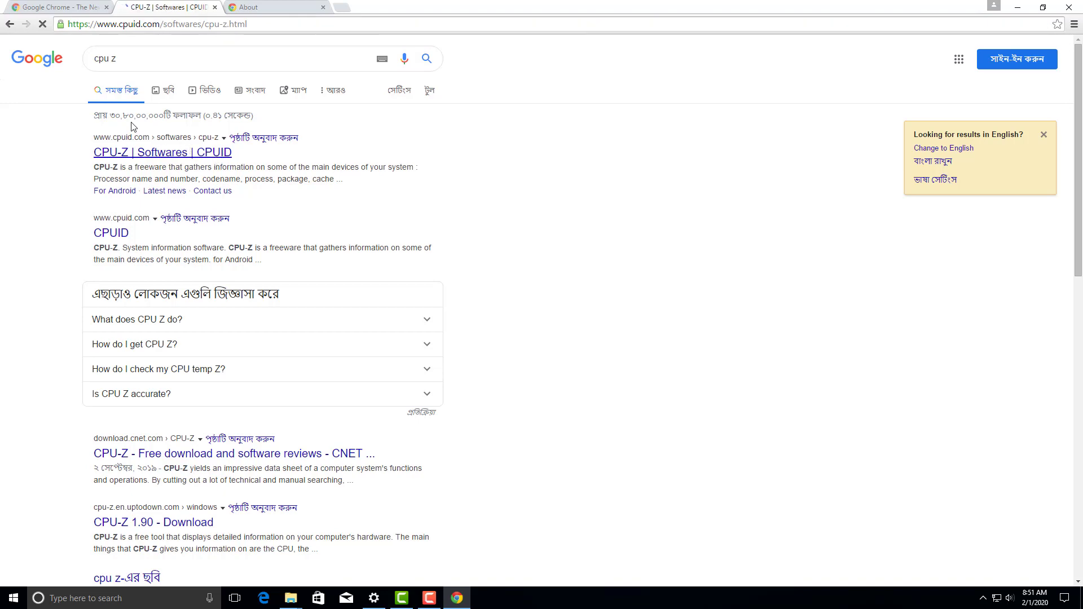
Step: Download the classic English ZIP version of CPU-Z, cpu-z_1.91-en.zip
scroll(140, 149, "down", 2)
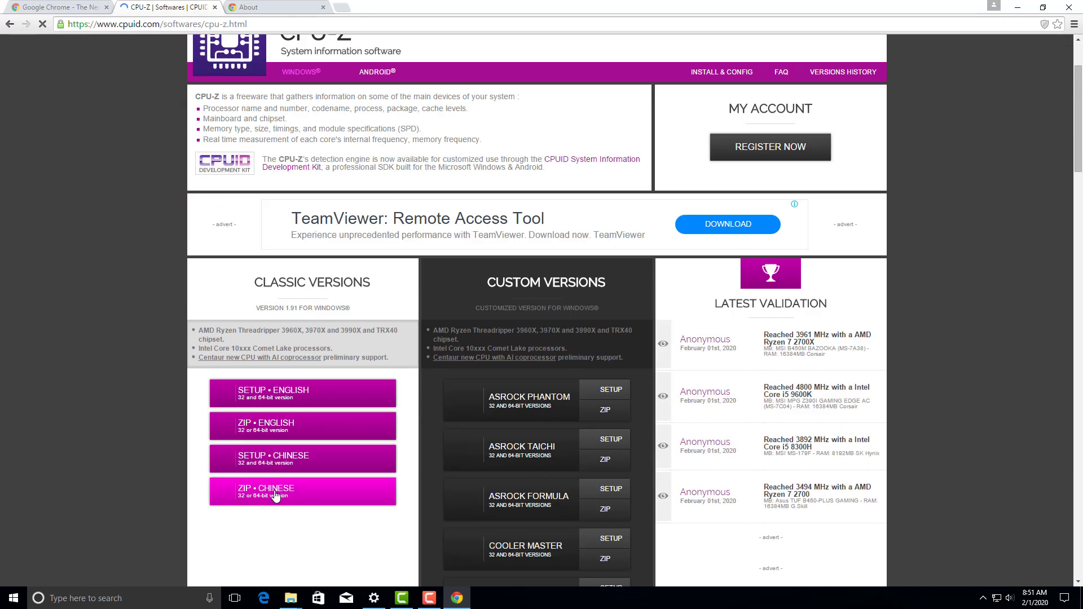
left_click(285, 430)
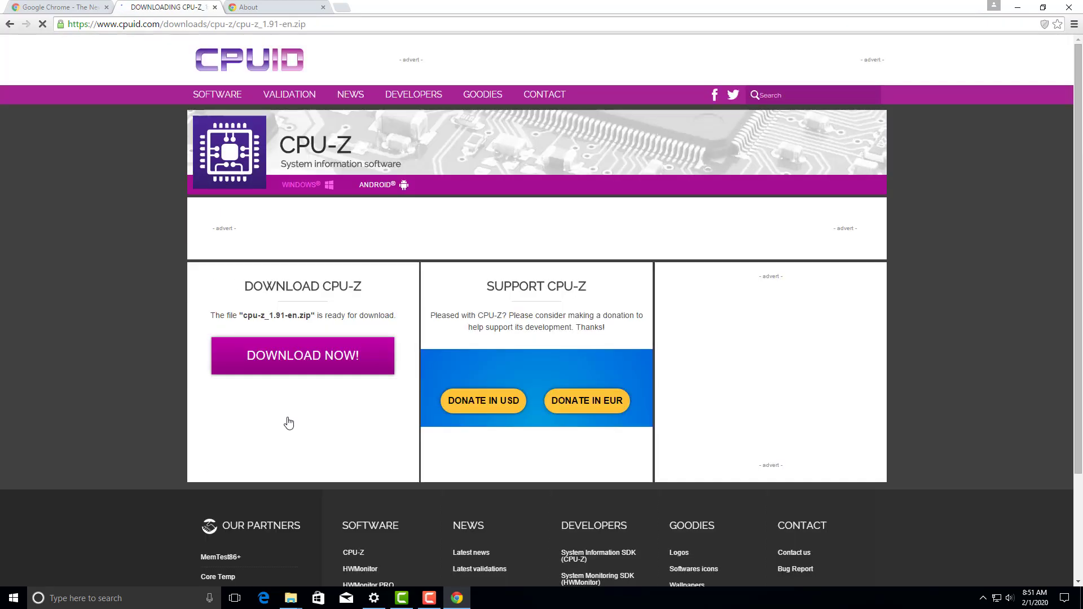
left_click(305, 366)
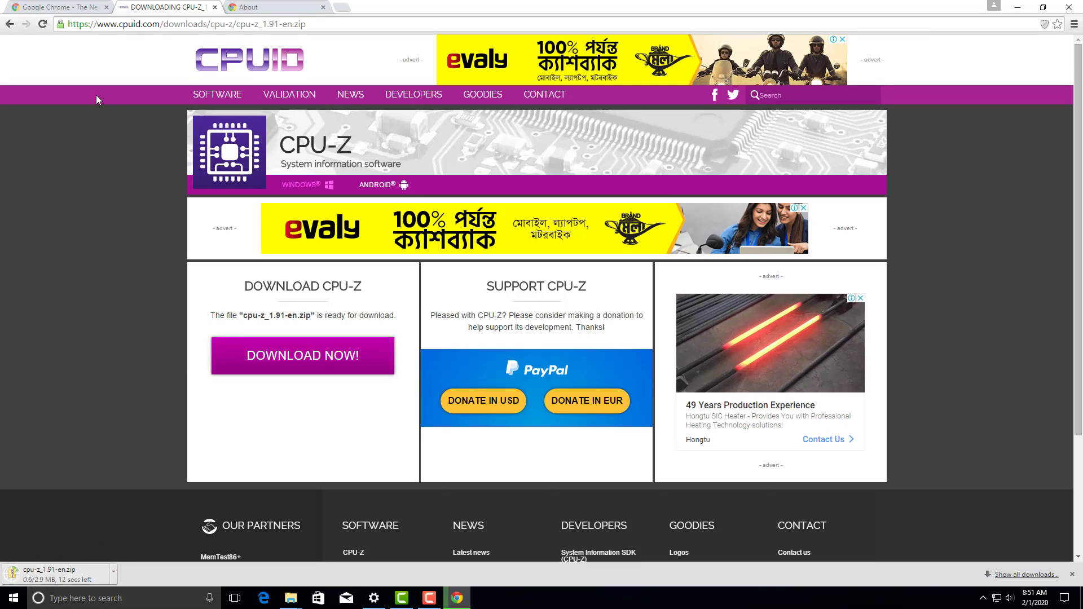
Step: Return to the Google search results, set English as the language for Google products, and save the setting
left_click(9, 25)
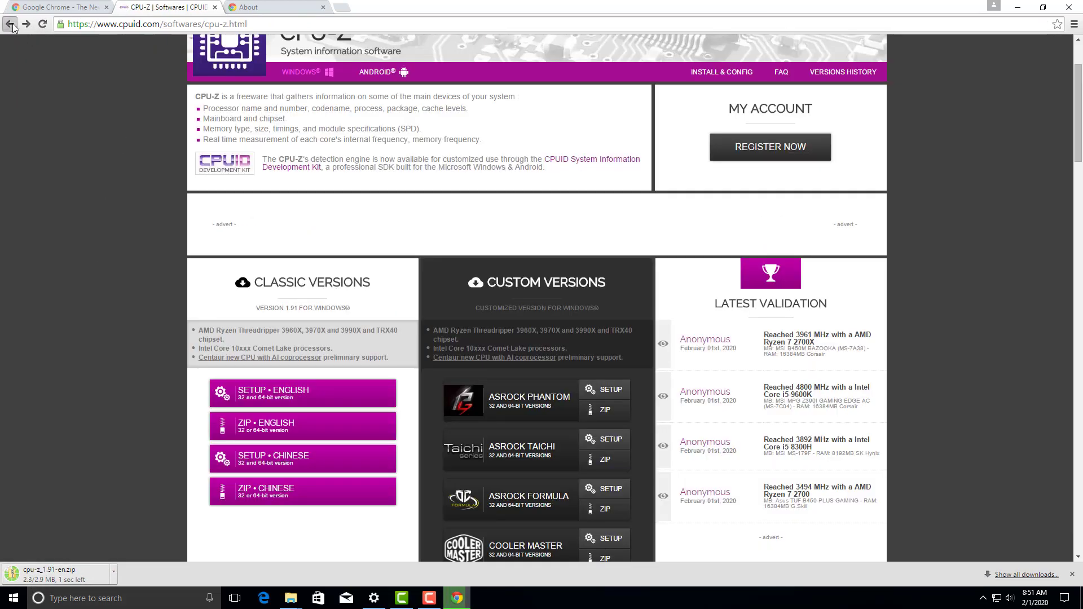
left_click(10, 26)
left_click(935, 181)
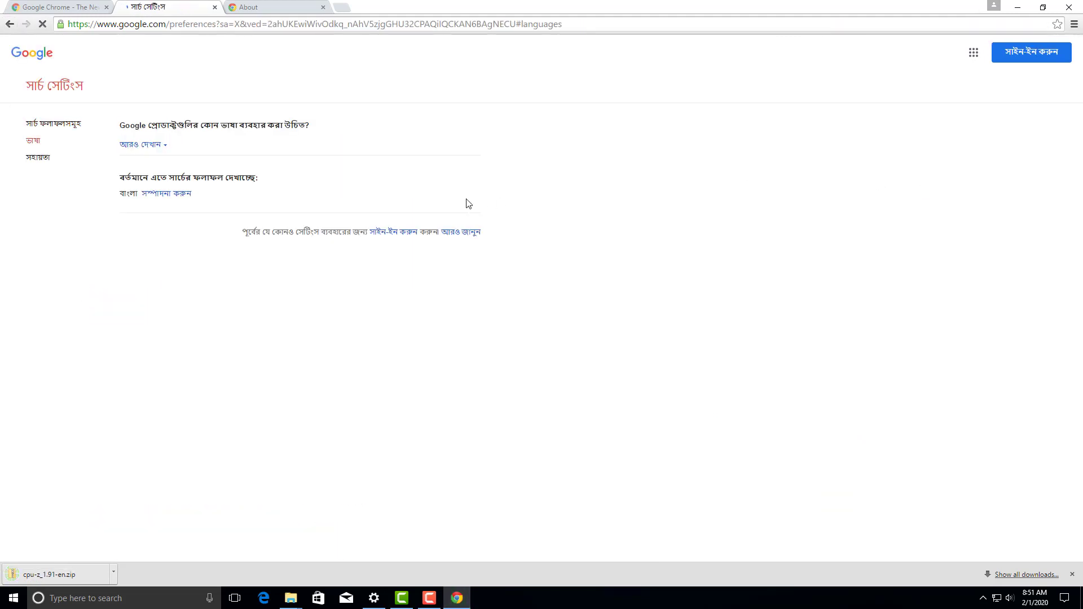
left_click(144, 158)
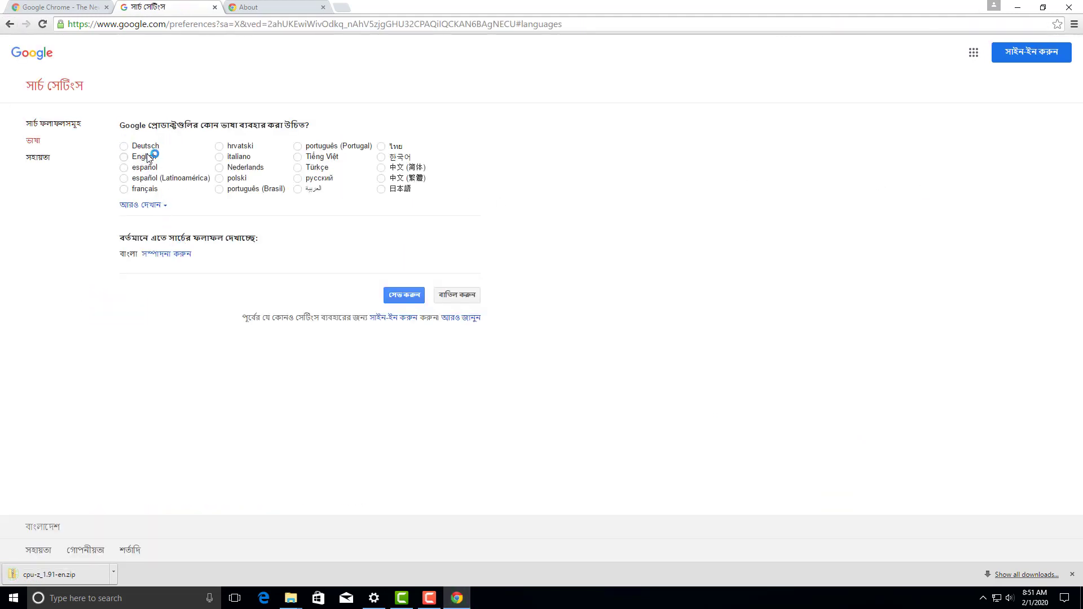
left_click(388, 293)
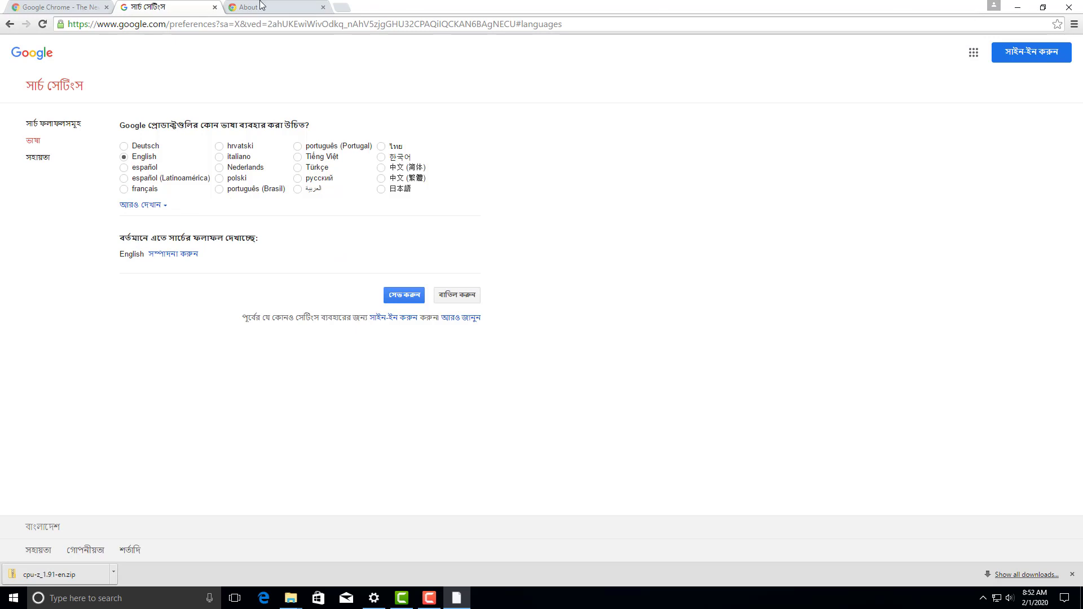
Step: Try to close the unresponsive Chrome window from the taskbar
left_click(473, 586)
right_click(657, 598)
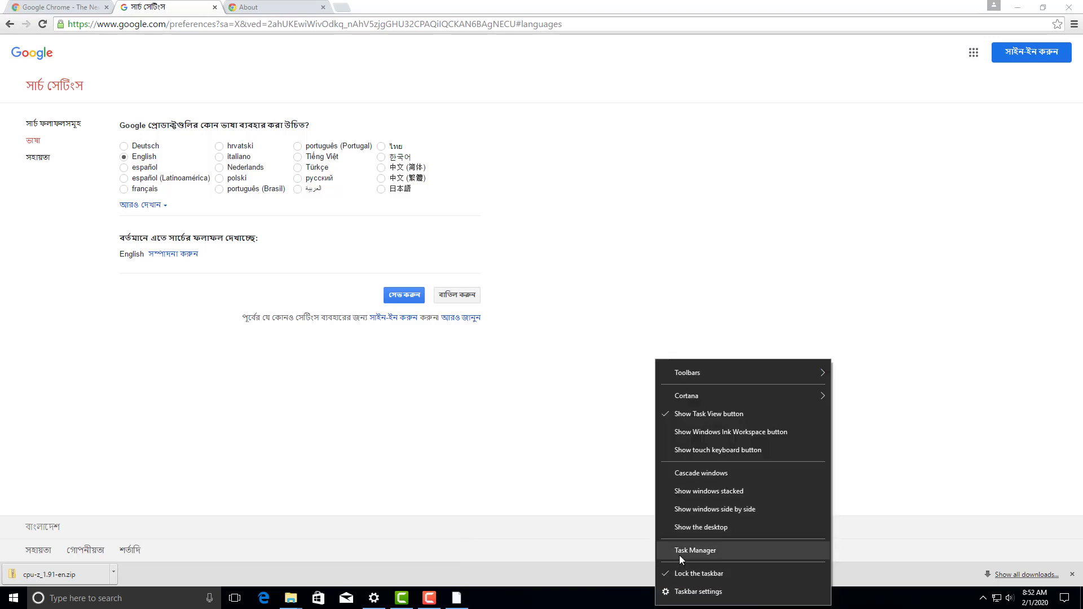
left_click(485, 603)
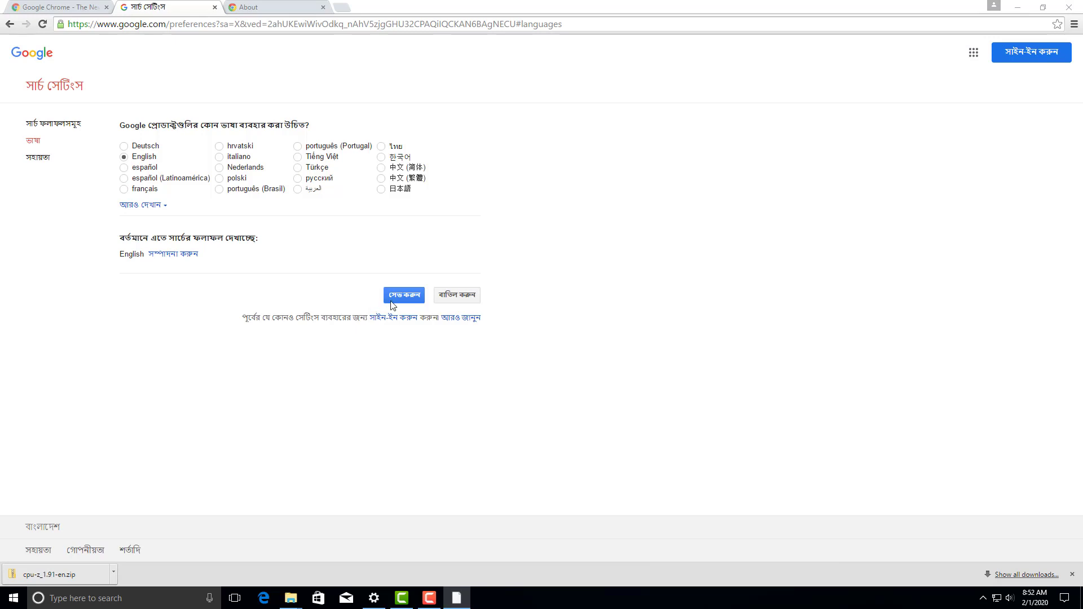
right_click(458, 599)
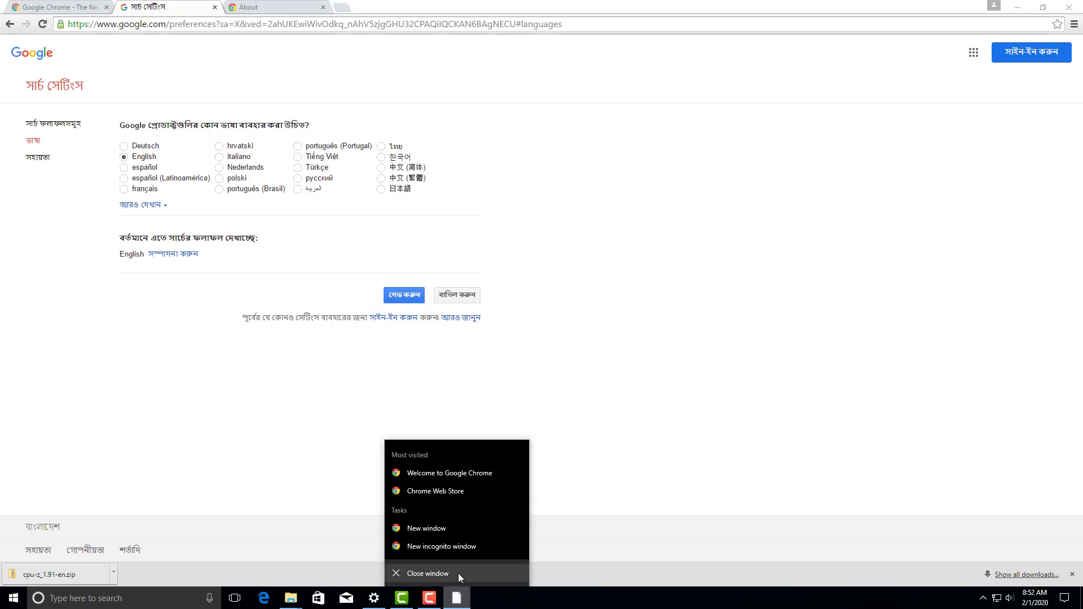
left_click(458, 573)
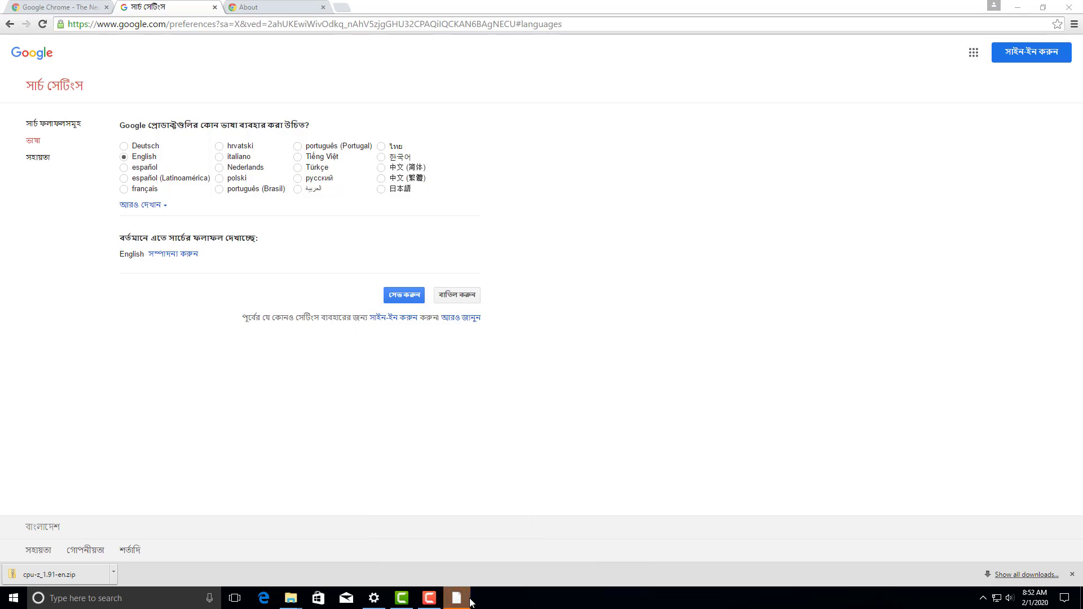
Step: End the Google Chrome (32 bit) task in Task Manager and close Task Manager
right_click(514, 604)
left_click(545, 548)
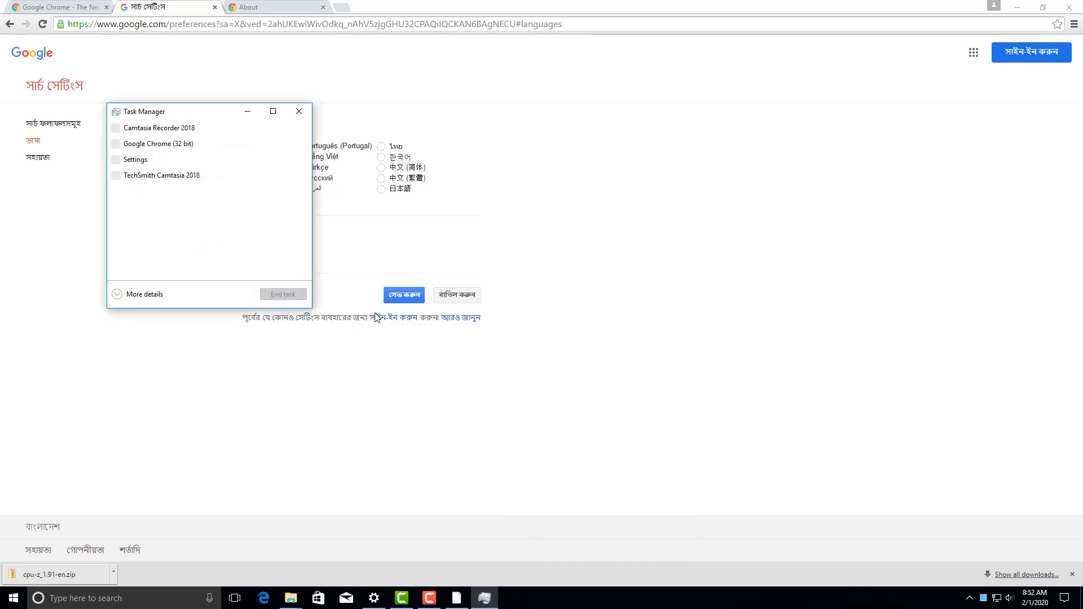
left_click(153, 149)
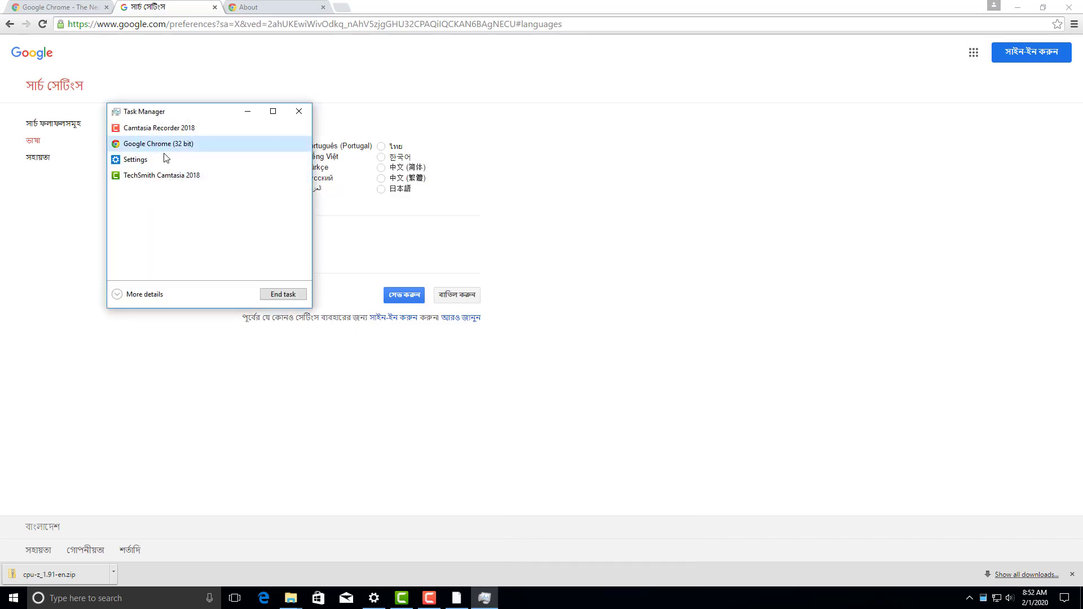
left_click(285, 292)
left_click(299, 111)
Step: Refresh the desktop, relaunch Google Chrome and restore the previously open tabs
left_click(64, 195)
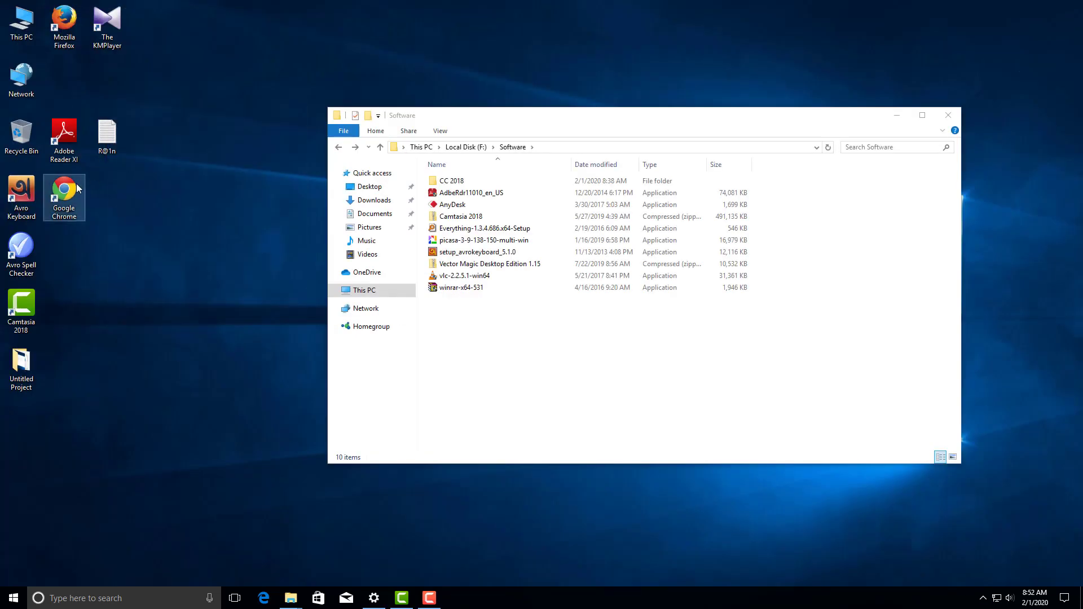
right_click(153, 168)
left_click(199, 201)
right_click(198, 172)
left_click(236, 206)
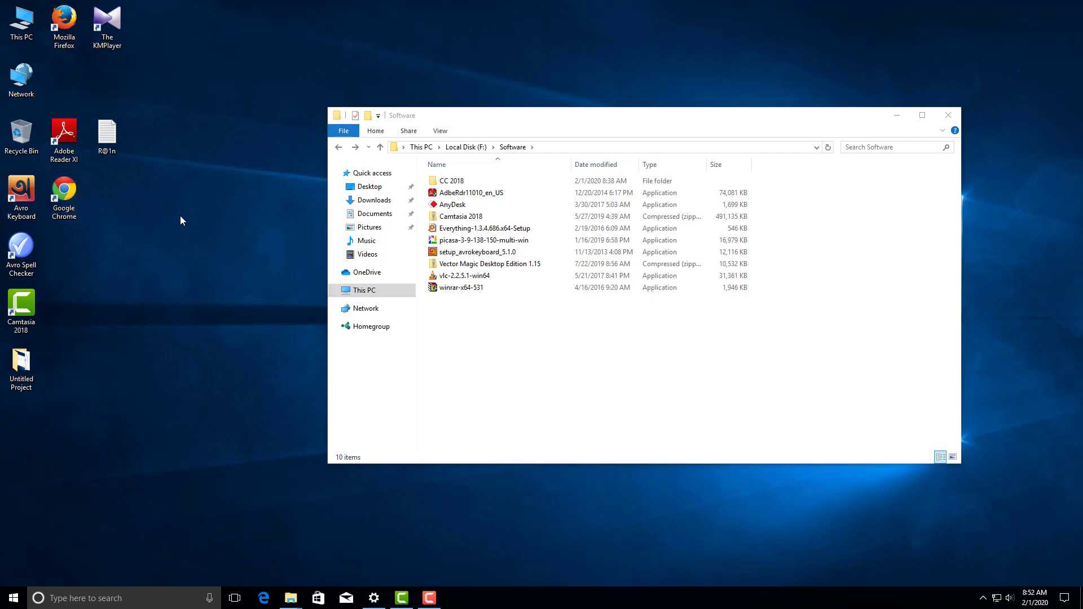
double_click(71, 207)
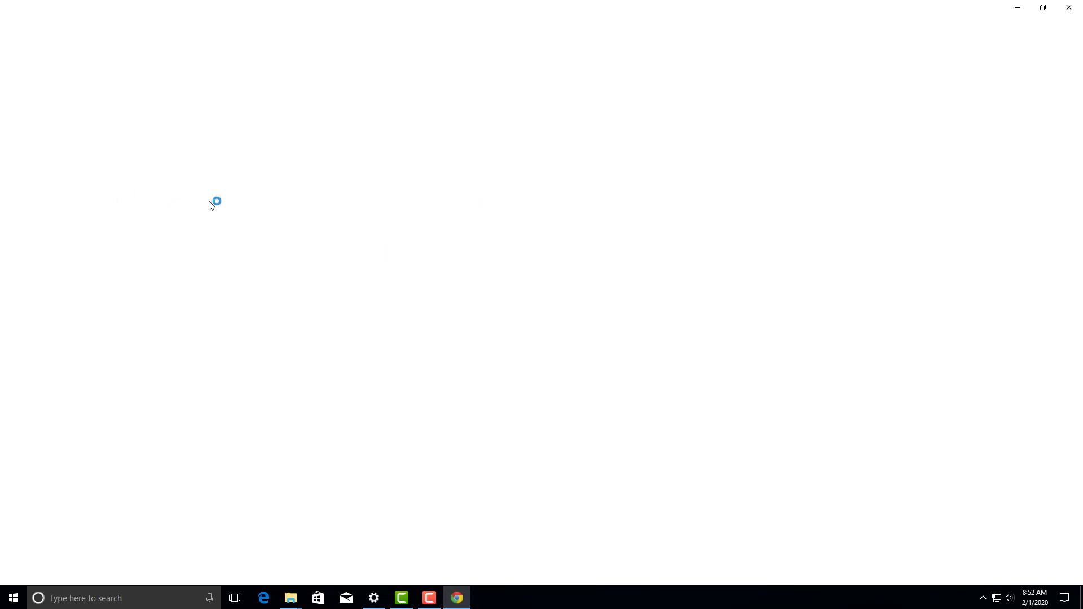
left_click(1059, 86)
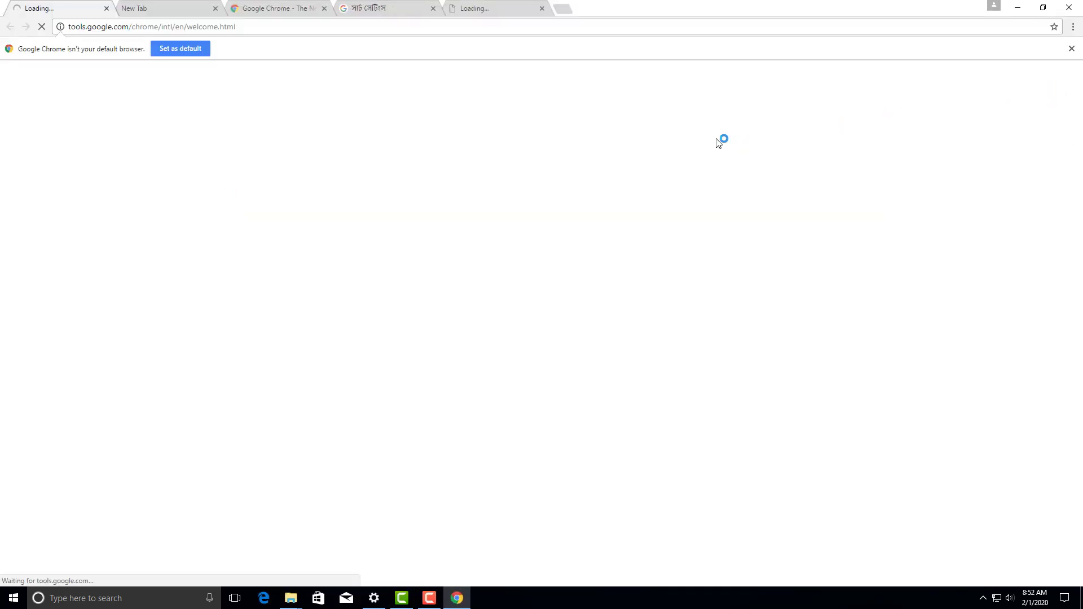
Step: Save English as the Google product language on the restored search settings page and confirm the saved preferences
left_click(172, 5)
left_click(293, 7)
left_click(363, 4)
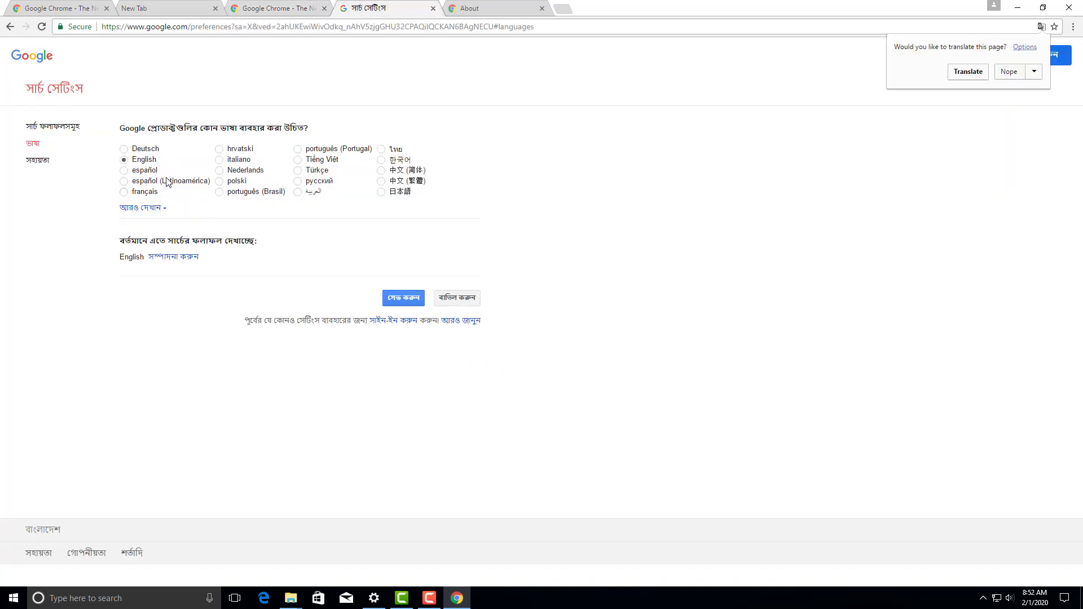
left_click(410, 302)
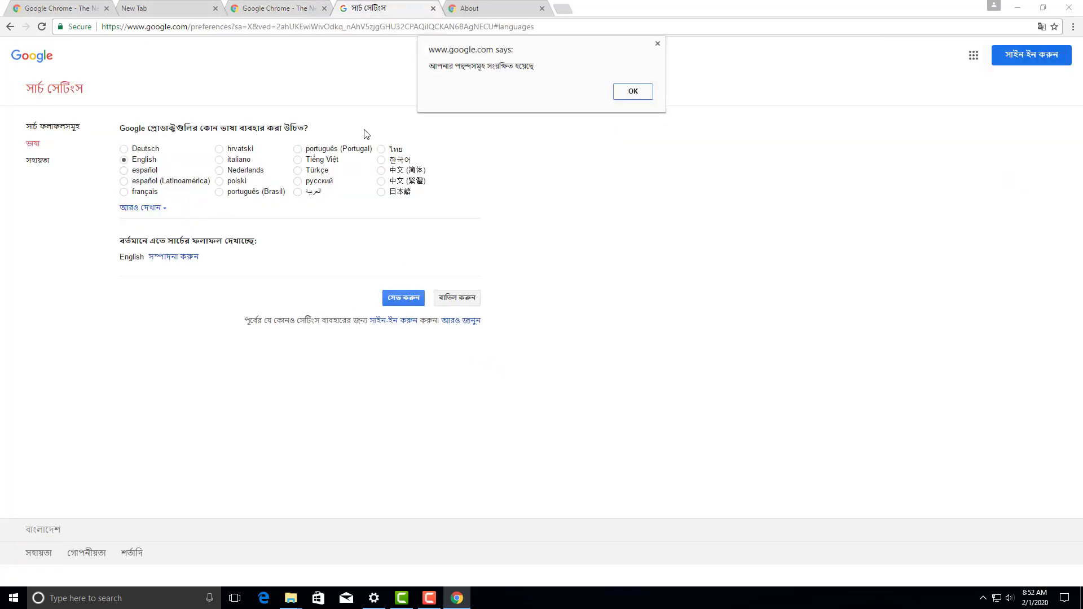
left_click(634, 92)
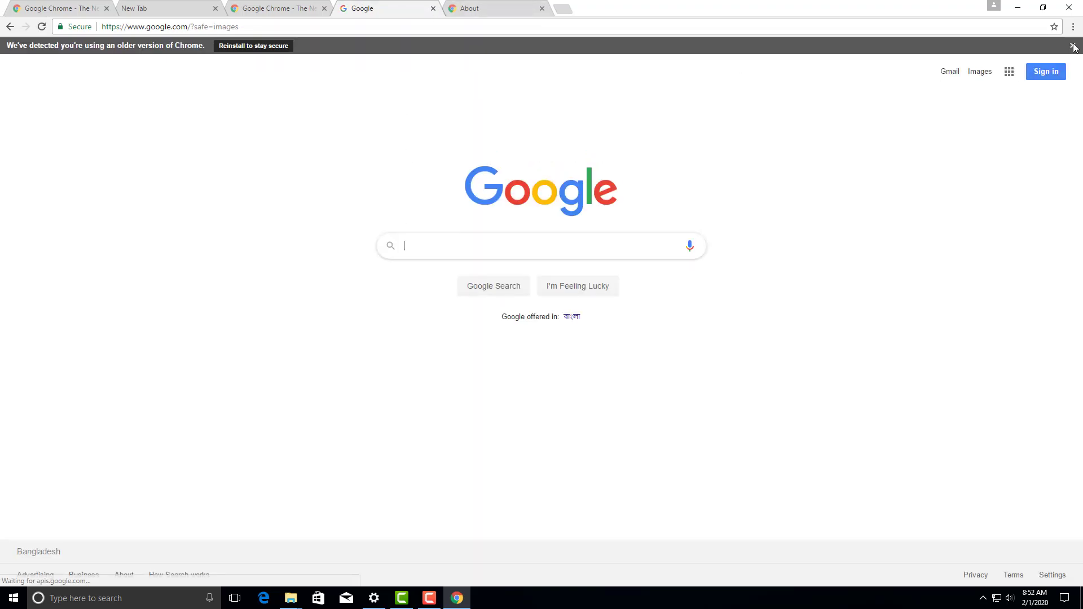
Step: Check the progress of the browser update on the About Google Chrome page
left_click(479, 6)
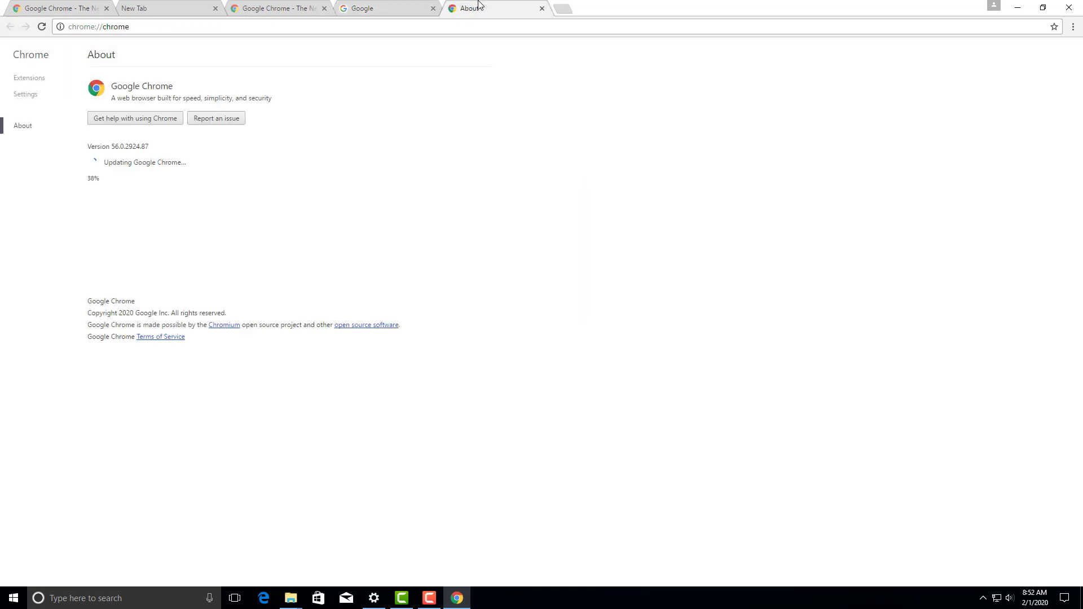
left_click(389, 8)
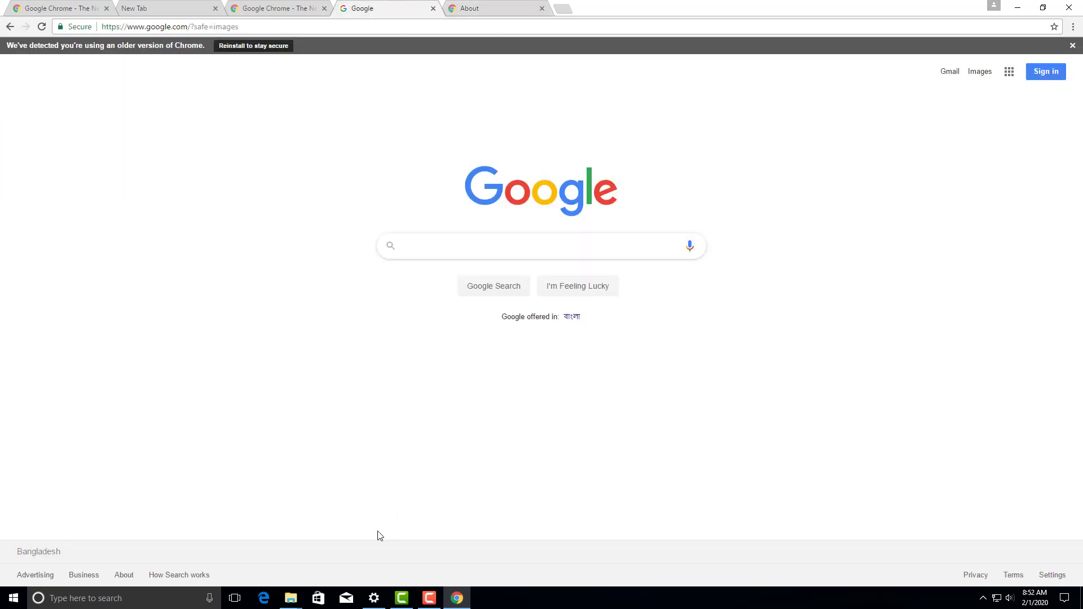
left_click(272, 7)
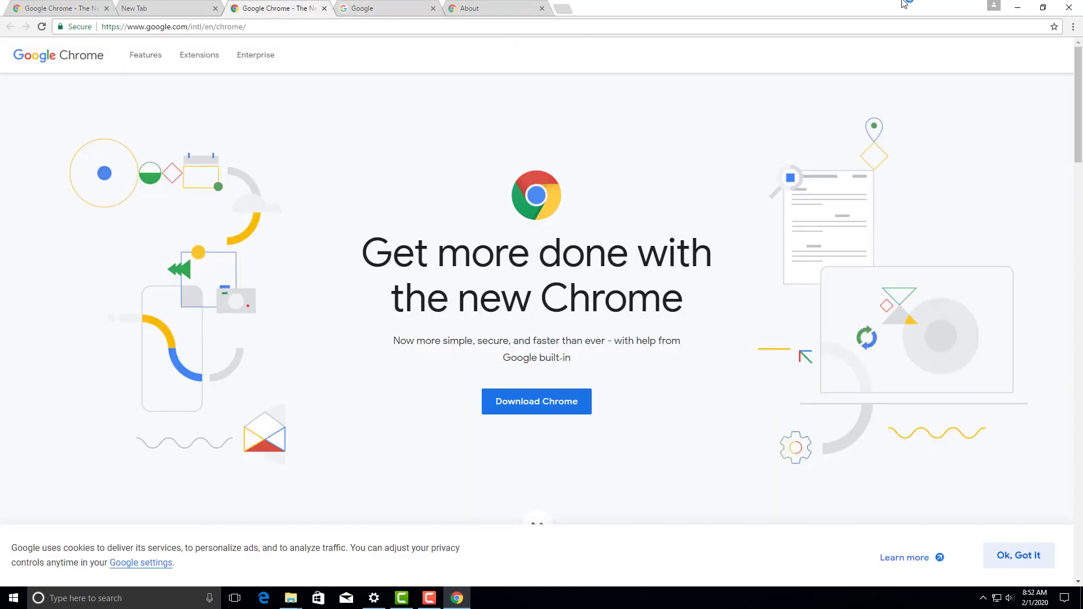
Step: Look through the Software folder on Local Disk (F:) for a WinRAR installer, then return to Chrome
mouse_move(299, 589)
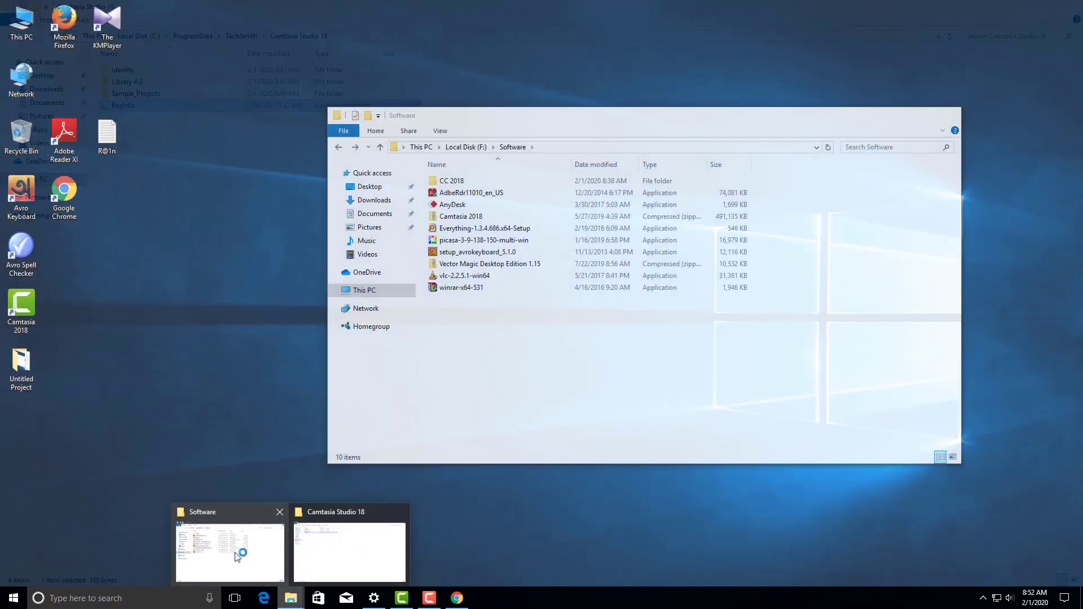
left_click(230, 550)
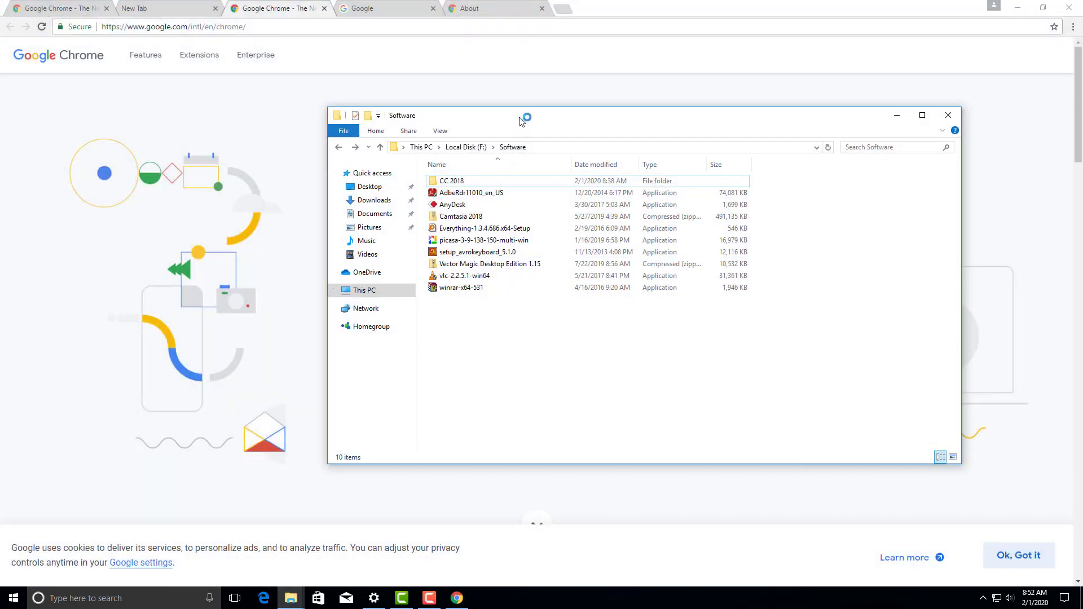
left_click_drag(519, 121, 424, 111)
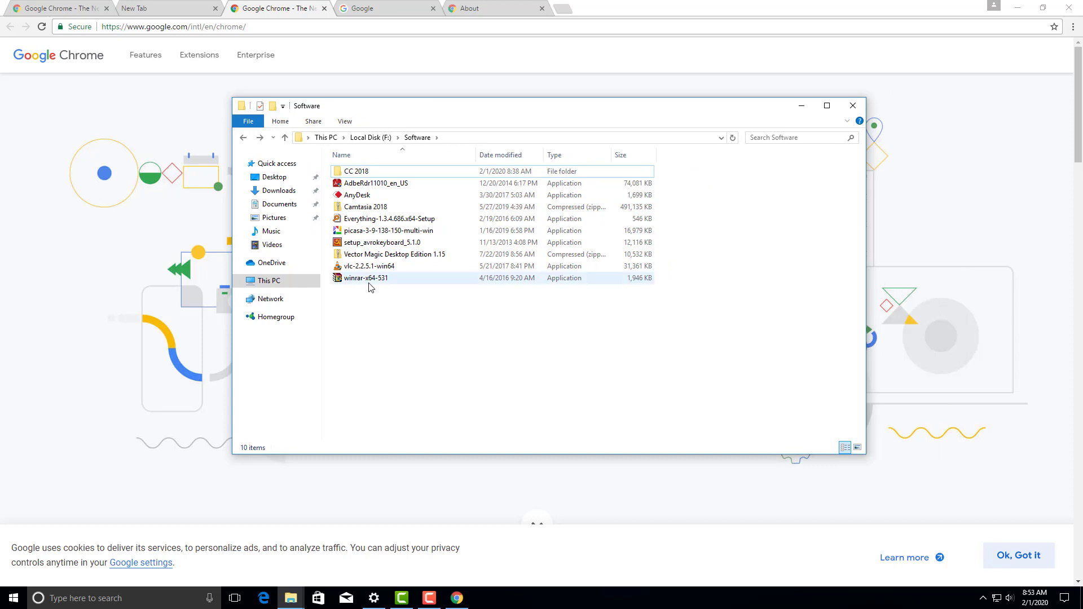
left_click(142, 128)
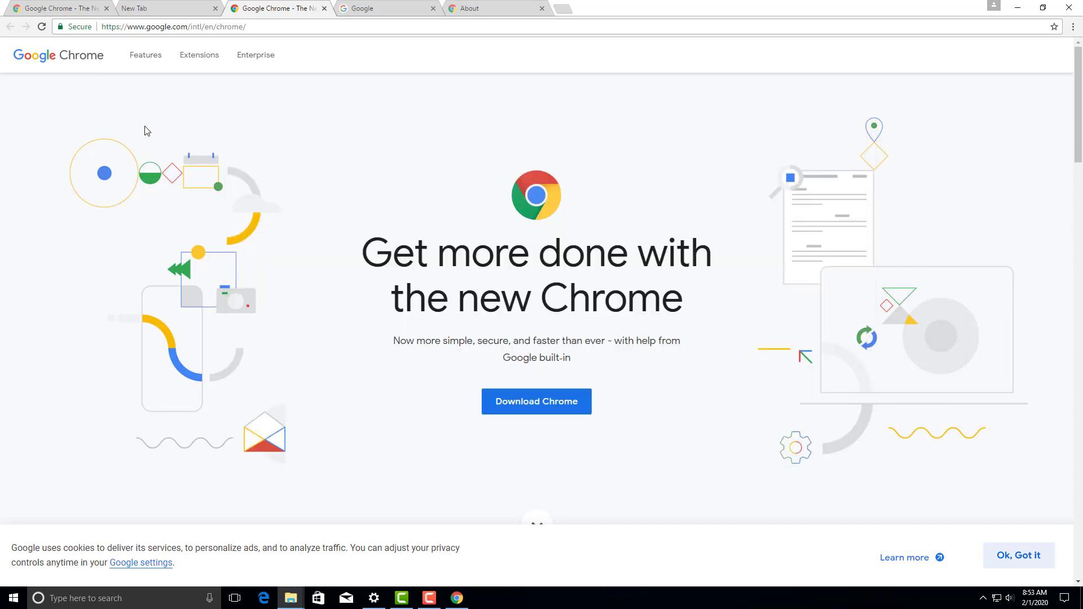
Step: Search Google for "winner zip" in the existing Google tab
left_click(363, 8)
type("w")
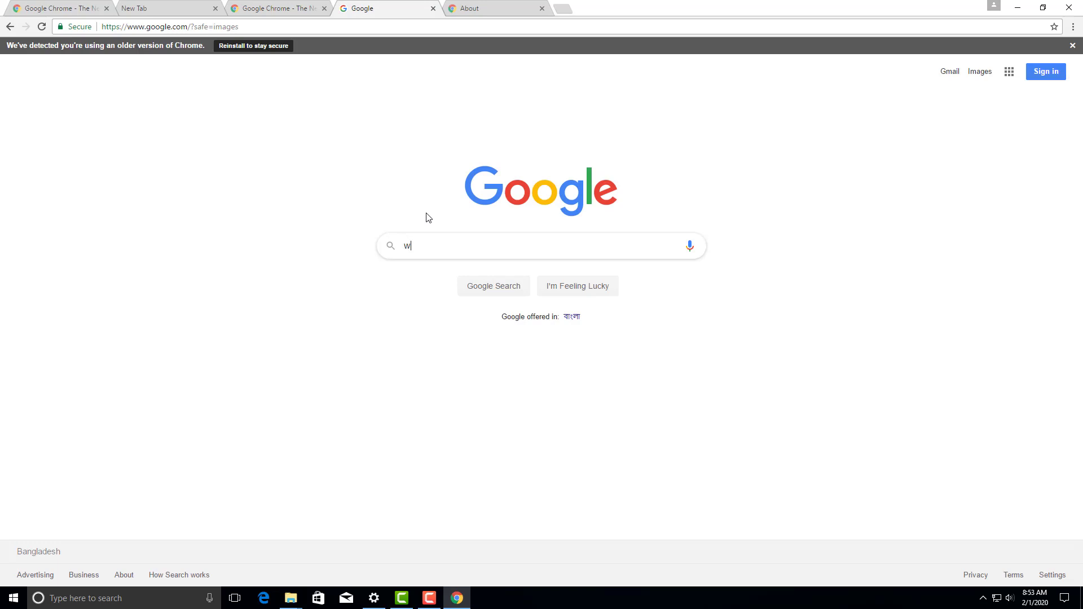
type("inner")
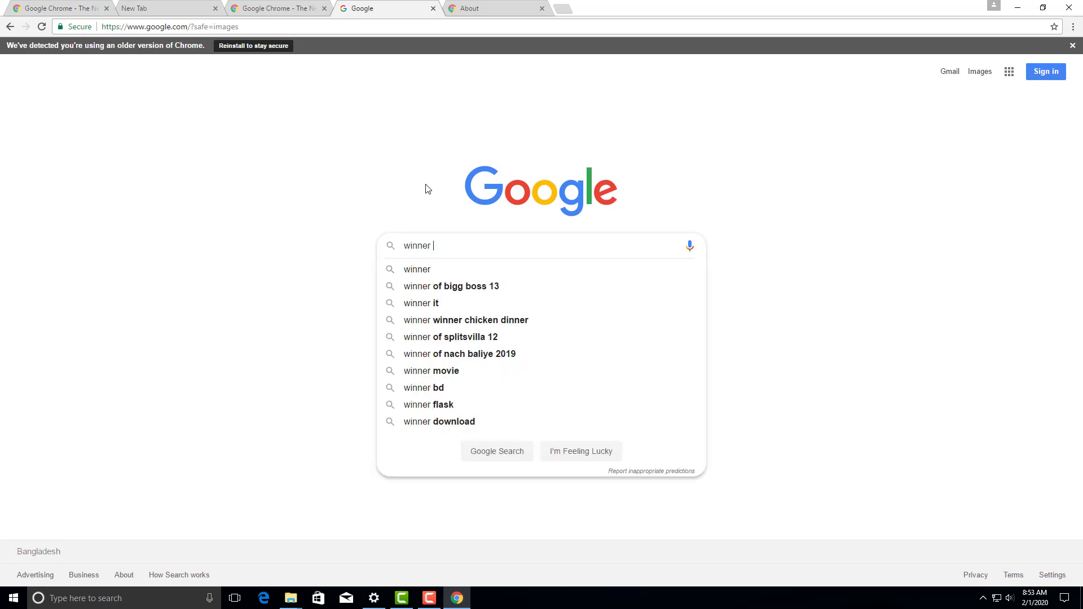
type(" zip")
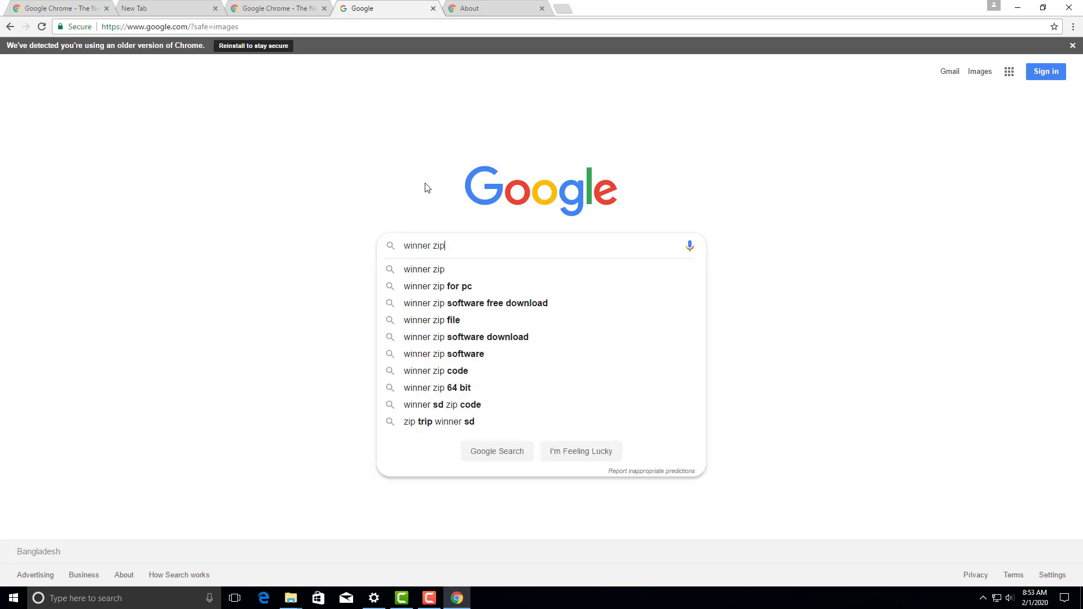
key("Return")
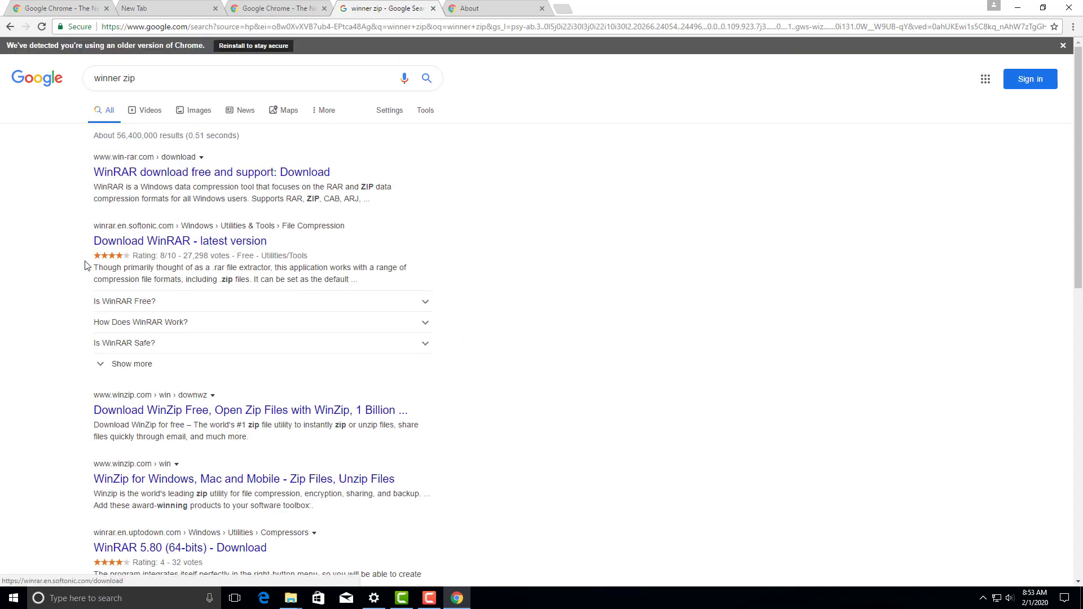
Step: Open the Softonic and win-rar.com WinRAR download pages, view both, and dismiss the Softonic download pop-up
middle_click(169, 241)
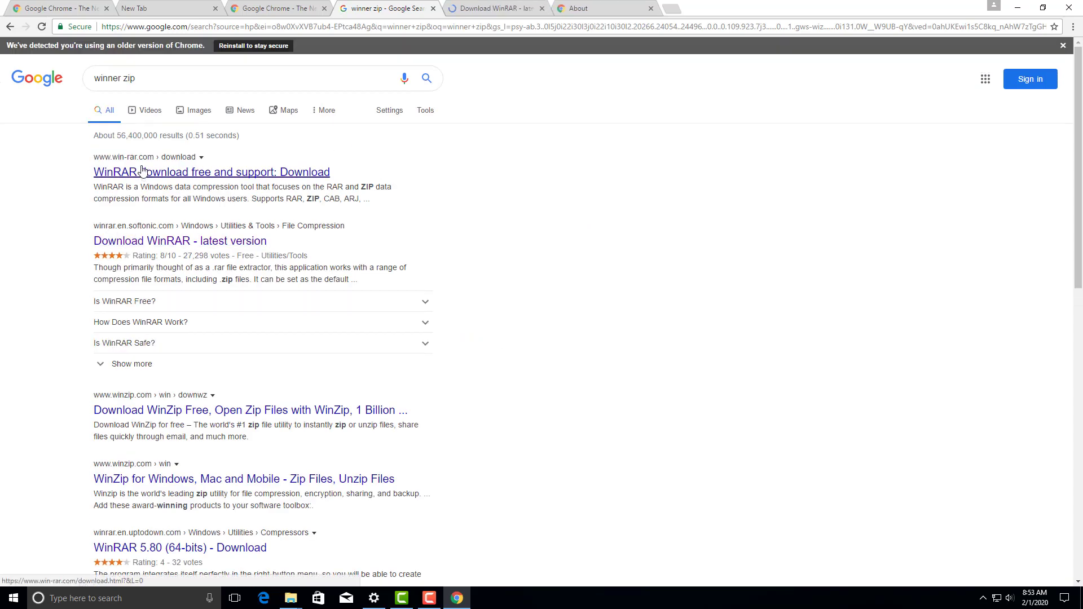
left_click(478, 8)
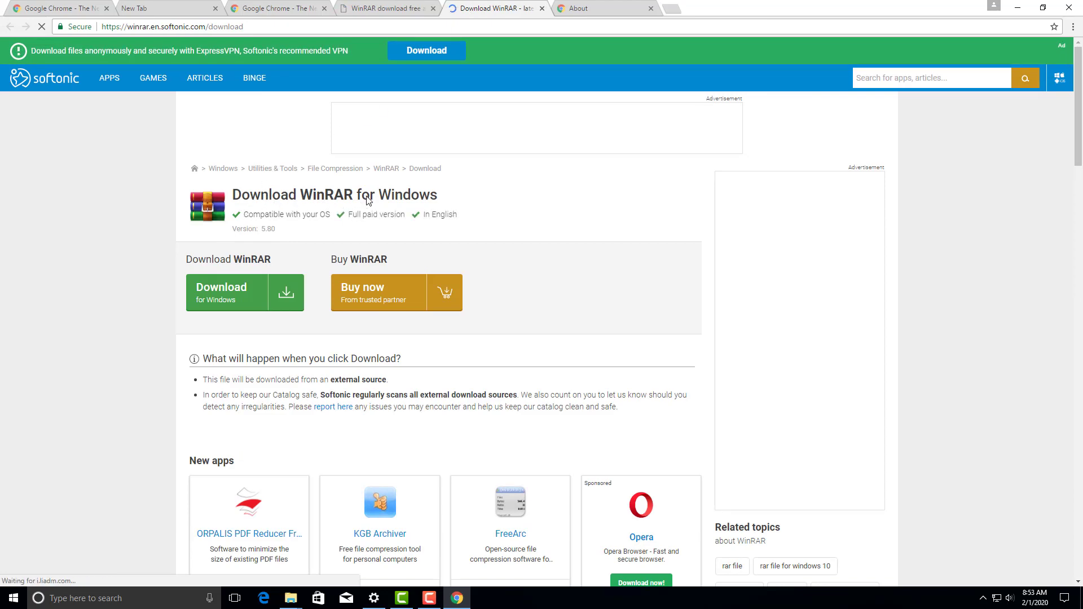
left_click(404, 6)
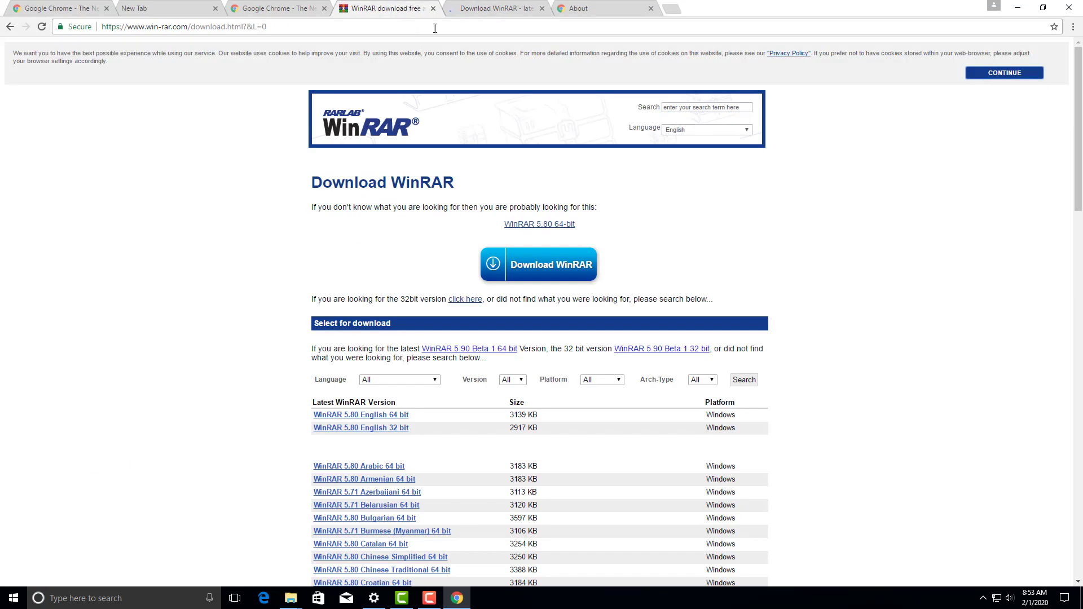
left_click(494, 8)
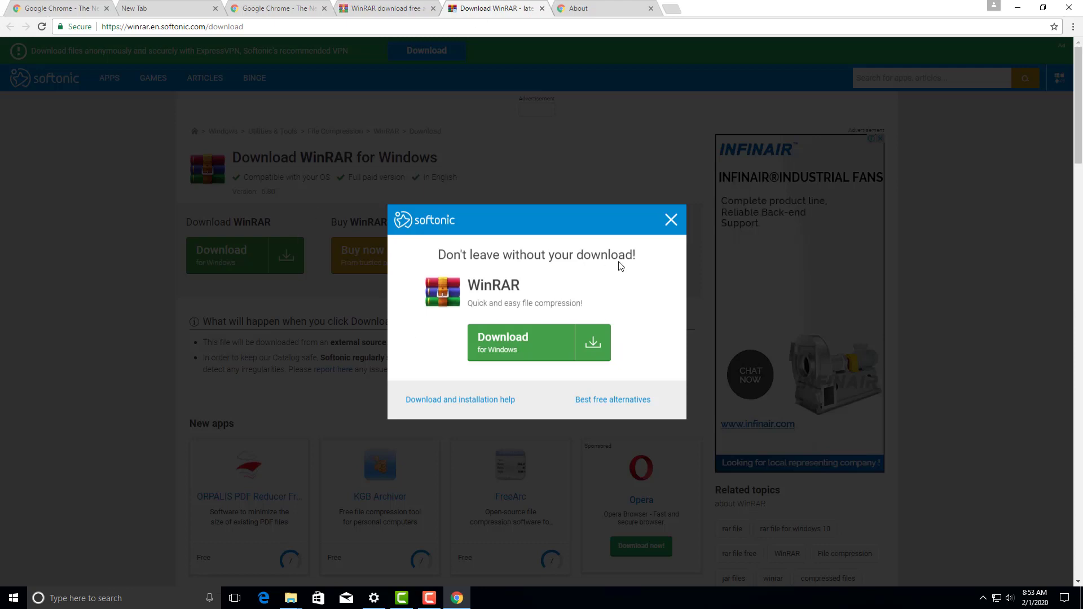
left_click(671, 219)
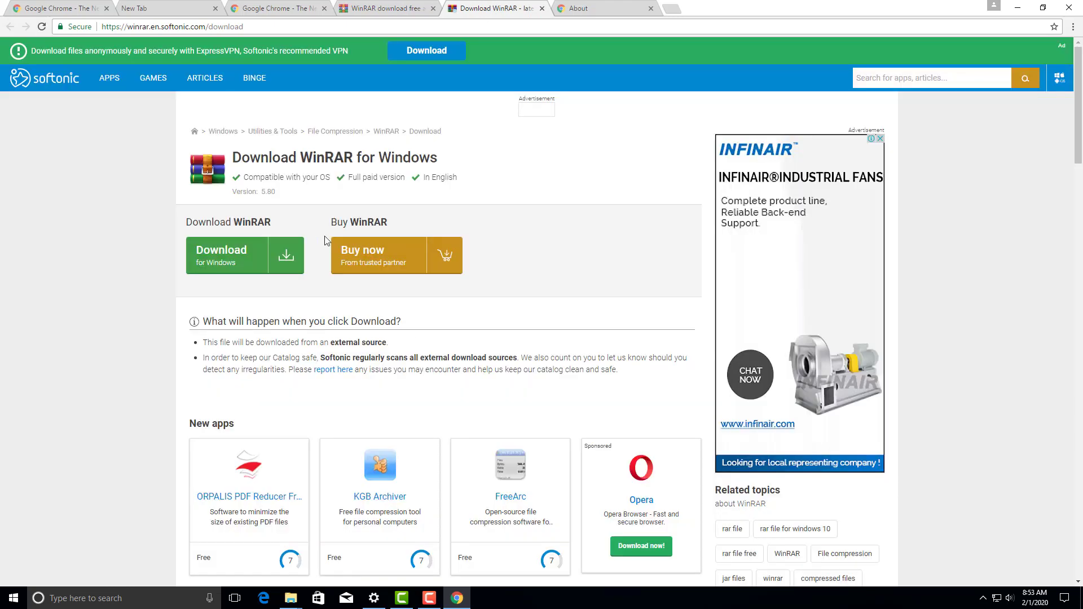
Step: Relaunch Chrome from its About page to apply the update, and set Google Chrome as the default web browser
left_click(584, 6)
left_click(107, 181)
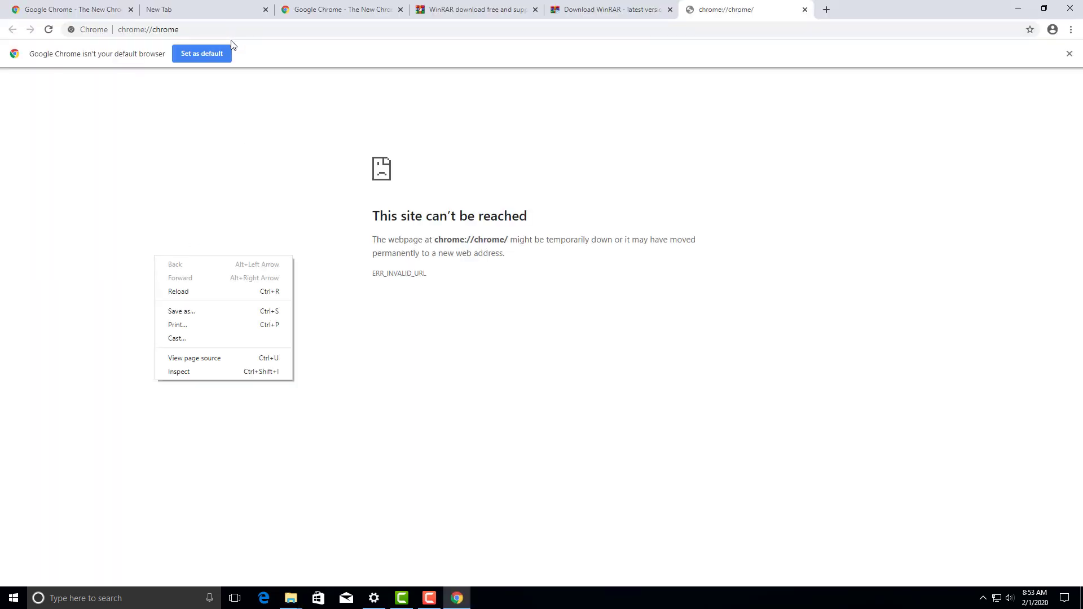
left_click(202, 53)
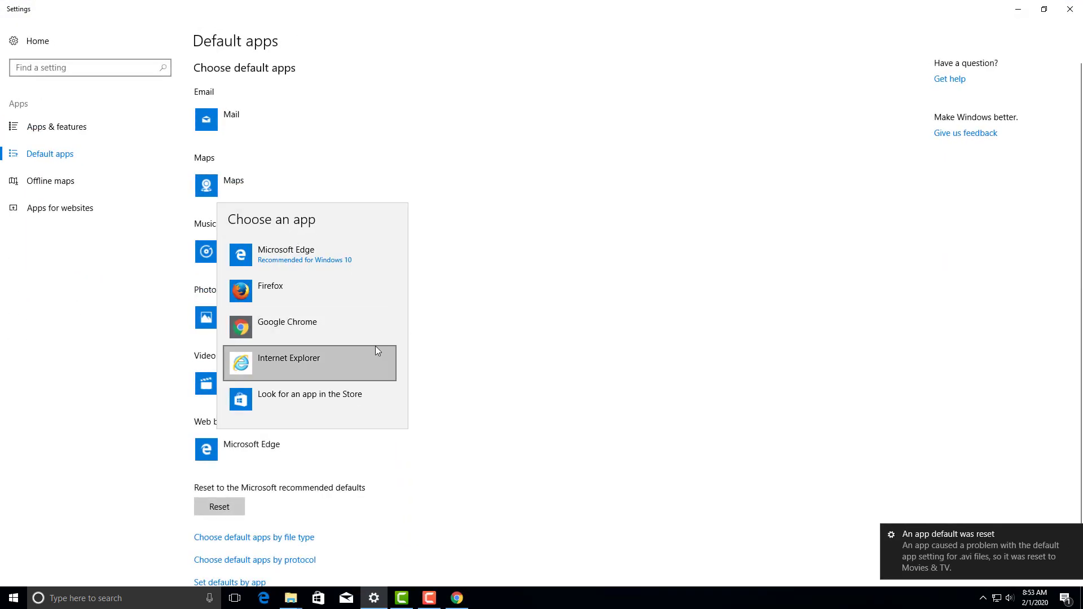
left_click(330, 329)
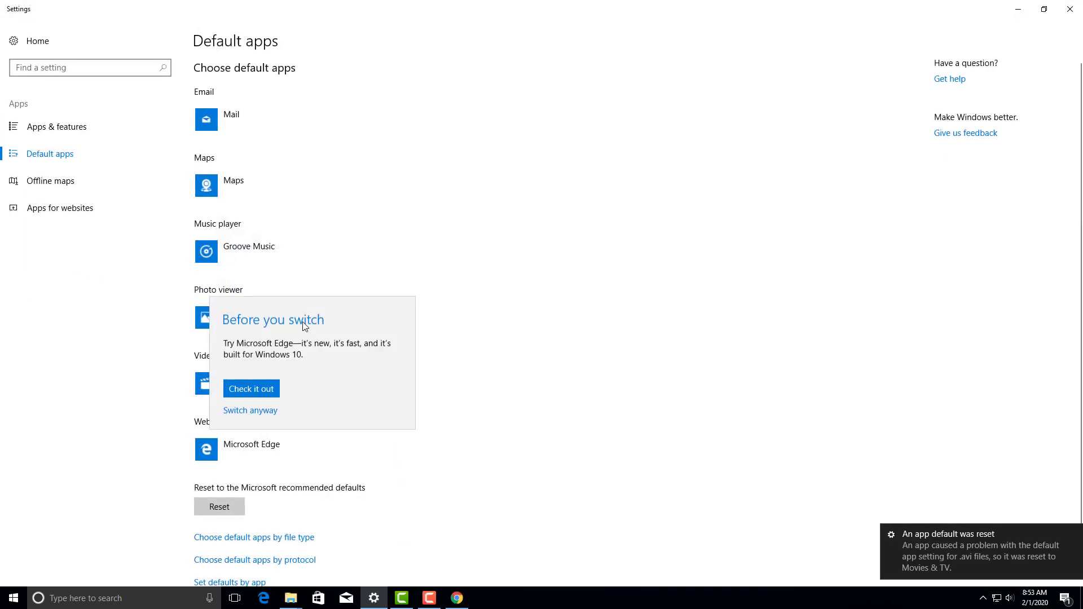
left_click(259, 410)
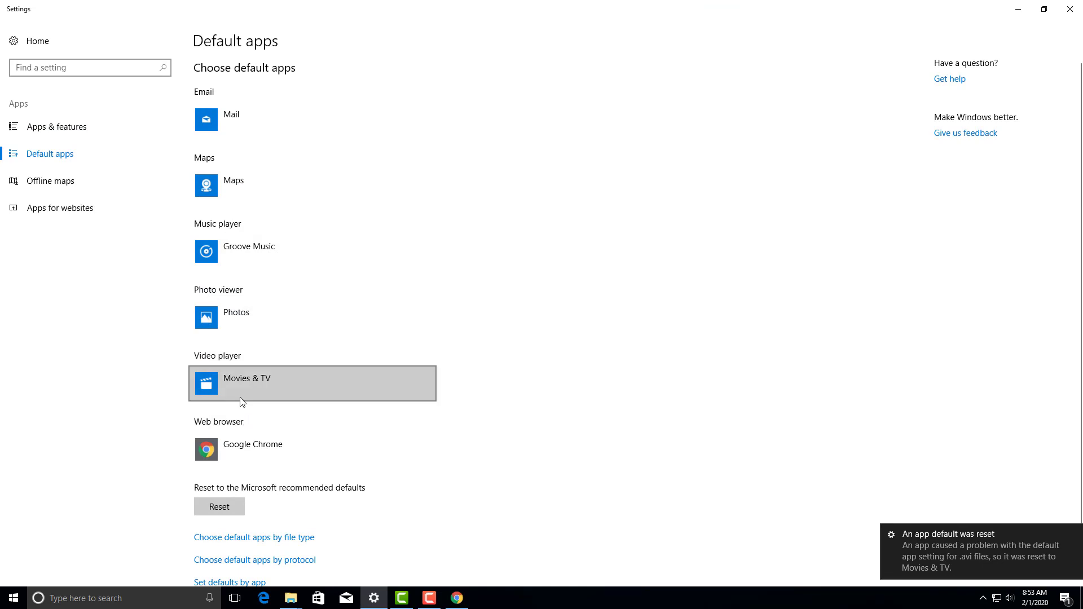
Step: Close the Settings and Chrome windows, and install WinRAR 5.31 to C:\Program Files\WinRAR from winrar-x64-531 in the Software folder
left_click(1069, 8)
left_click(1070, 5)
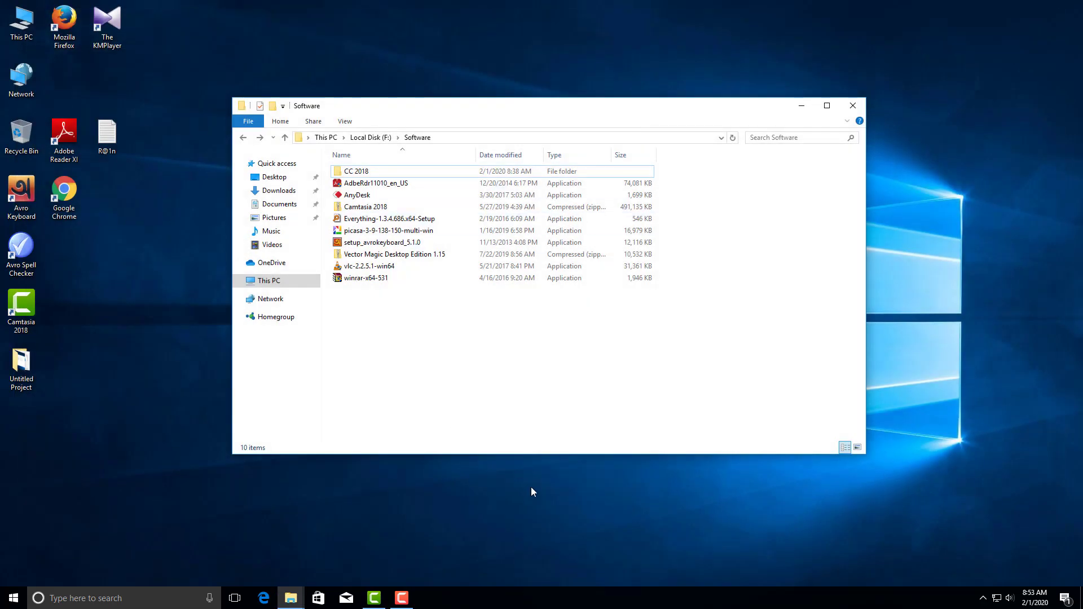
left_click(371, 282)
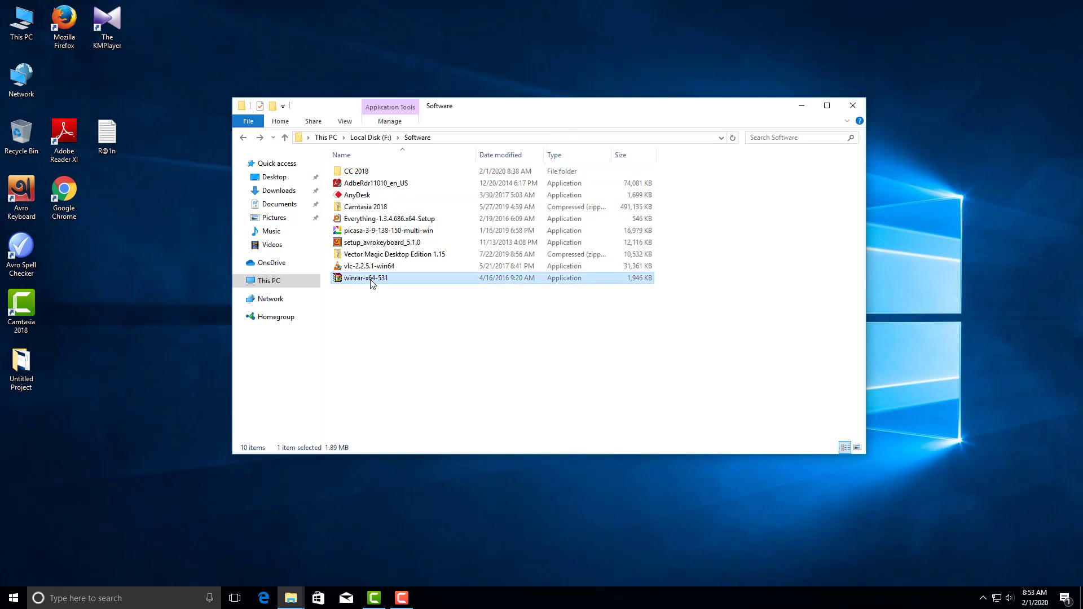
double_click(371, 282)
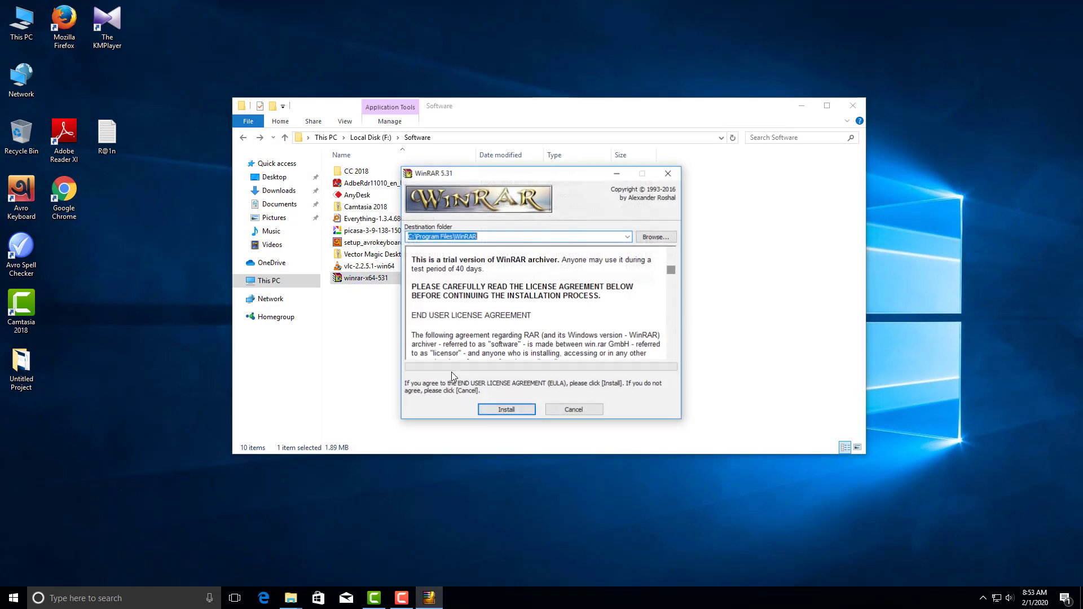
left_click(507, 411)
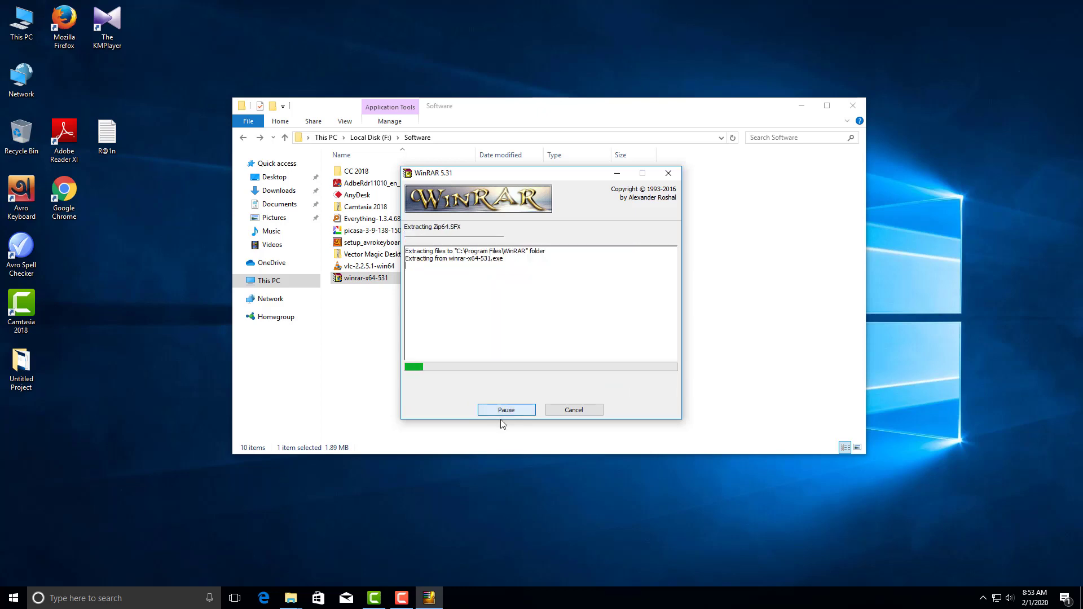
Step: Associate WinRAR with all listed archive types, finish the setup, and close the WinRAR shortcuts folder
left_click(465, 301)
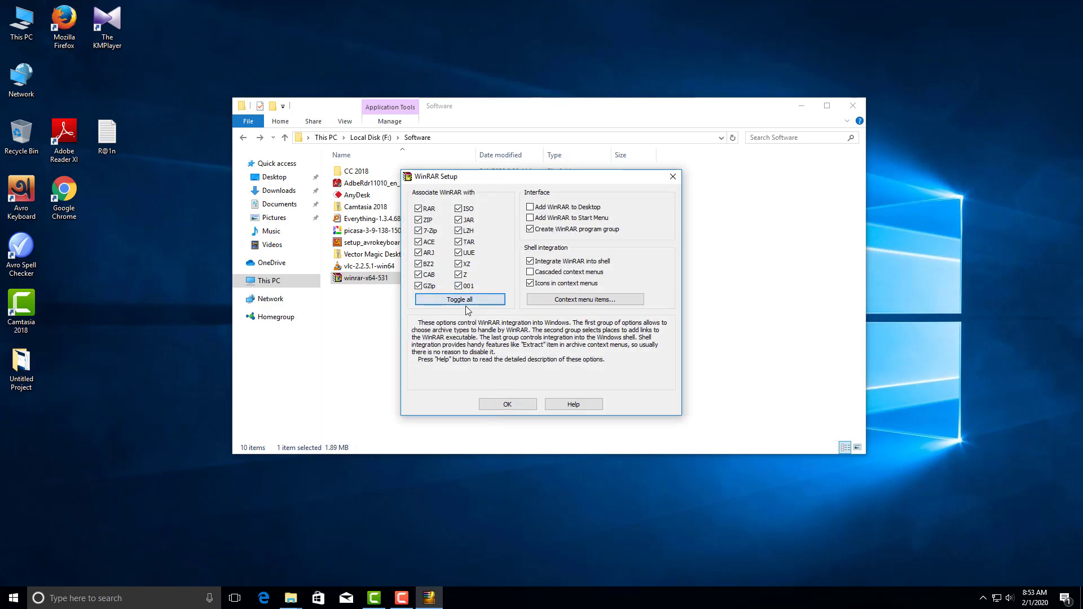
left_click(524, 408)
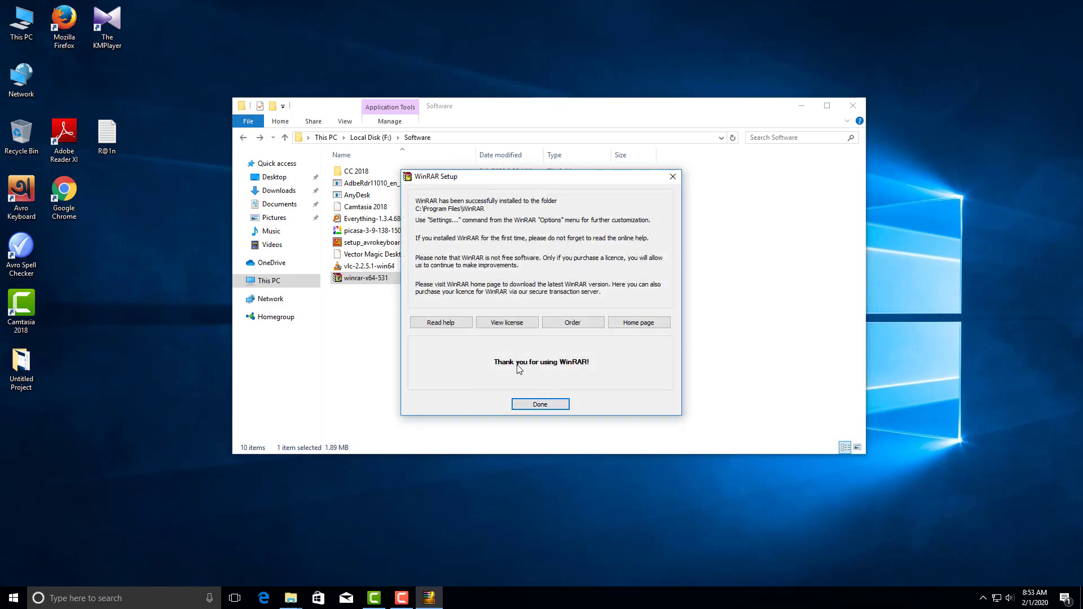
left_click(543, 404)
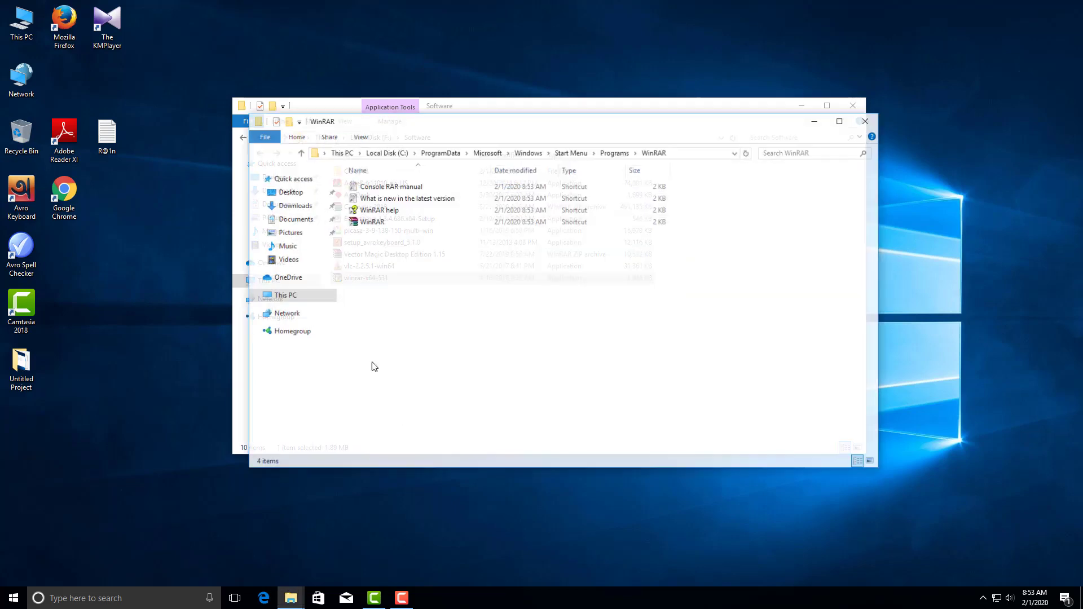
left_click(865, 121)
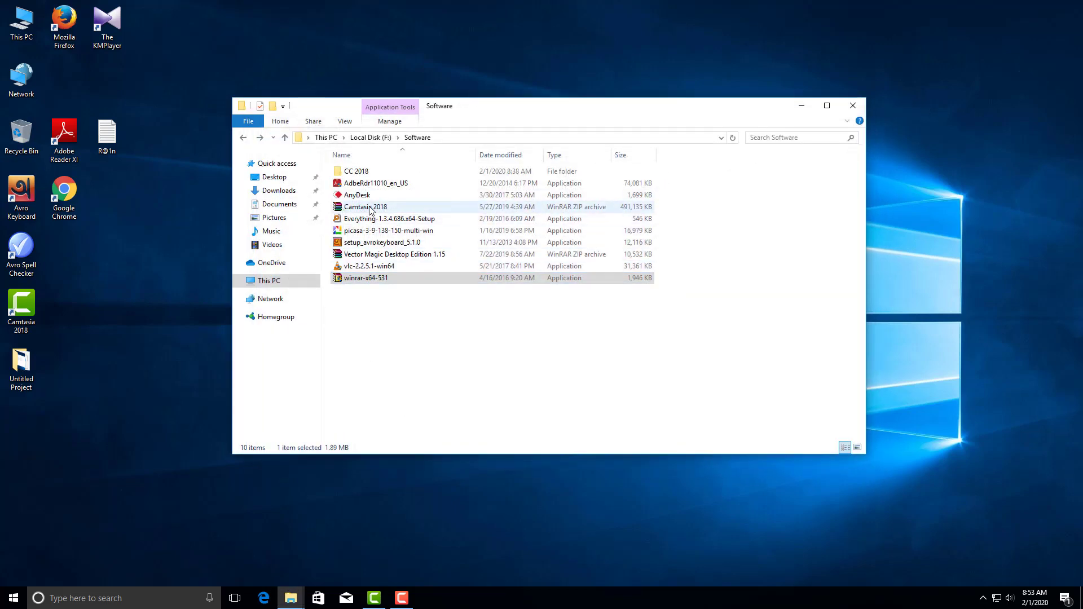
Step: Refresh the desktop and examine the WinRAR archiving and Send to options available for the Untitled Project folder
right_click(108, 277)
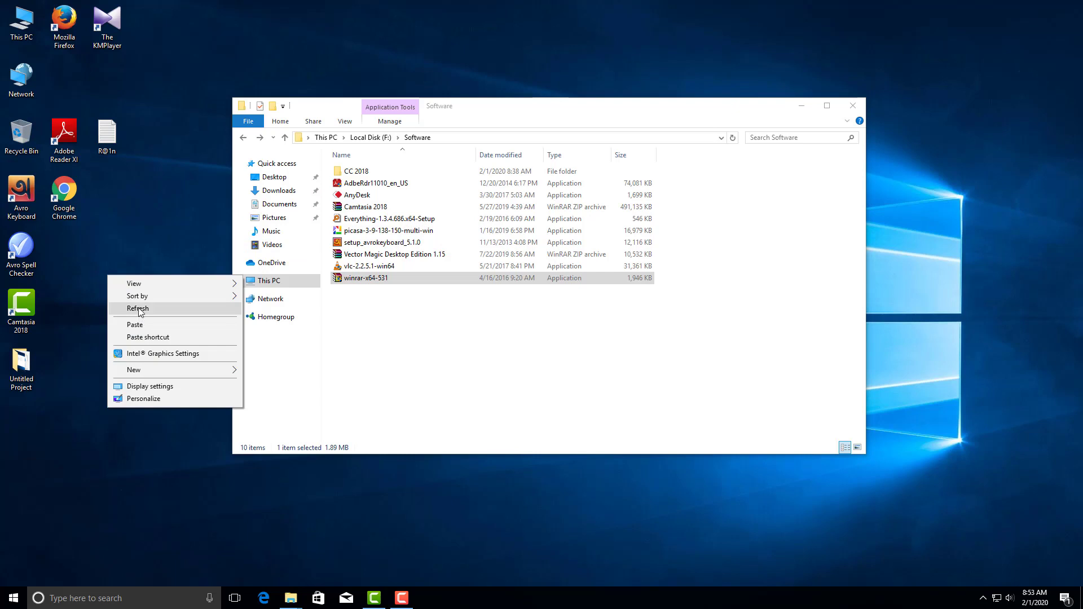
left_click(139, 310)
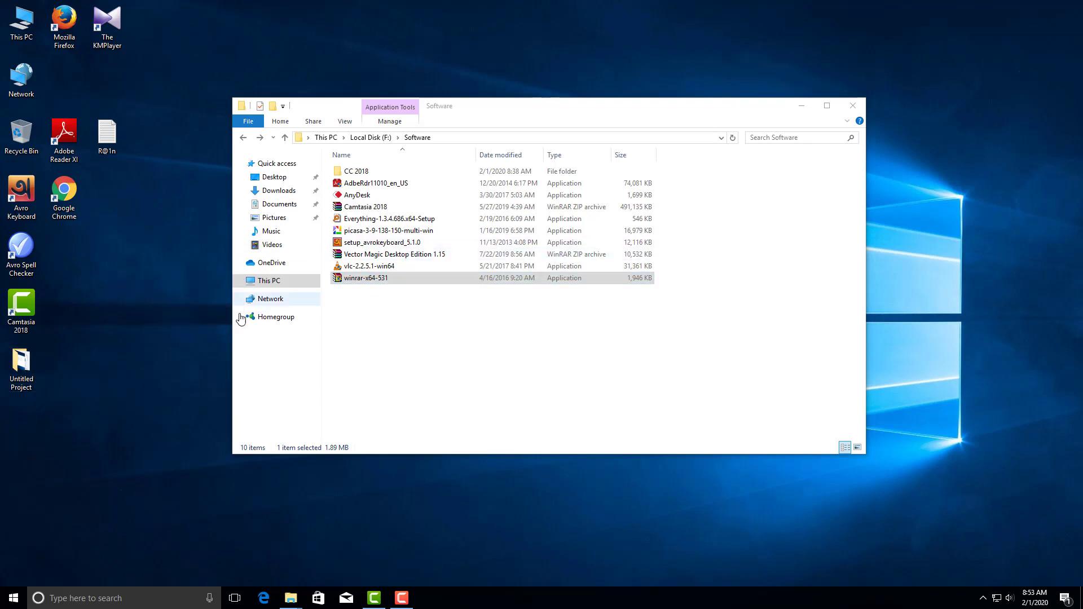
right_click(20, 361)
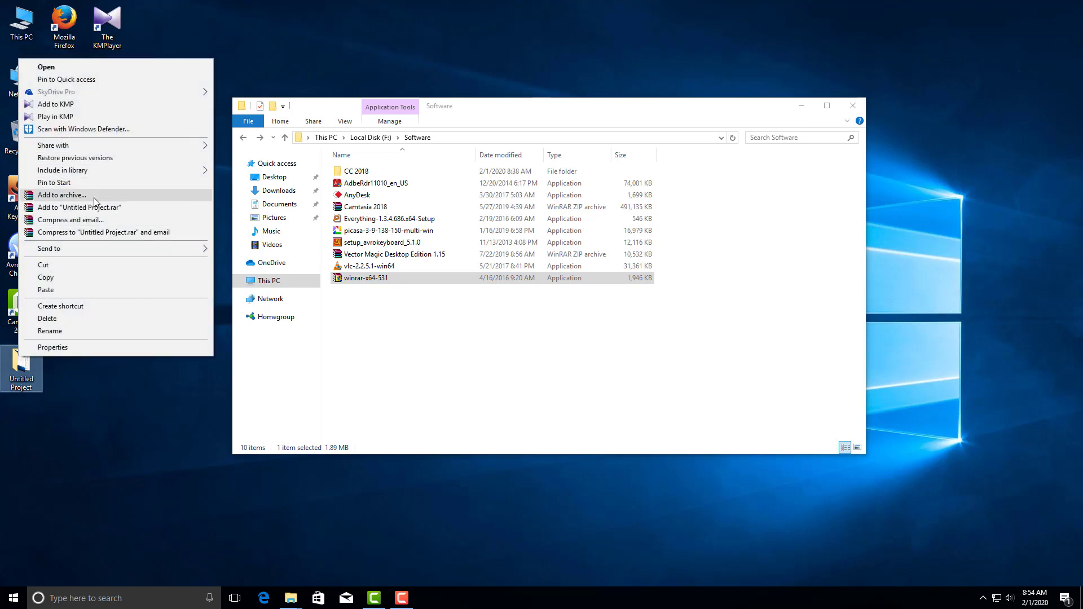
left_click(143, 430)
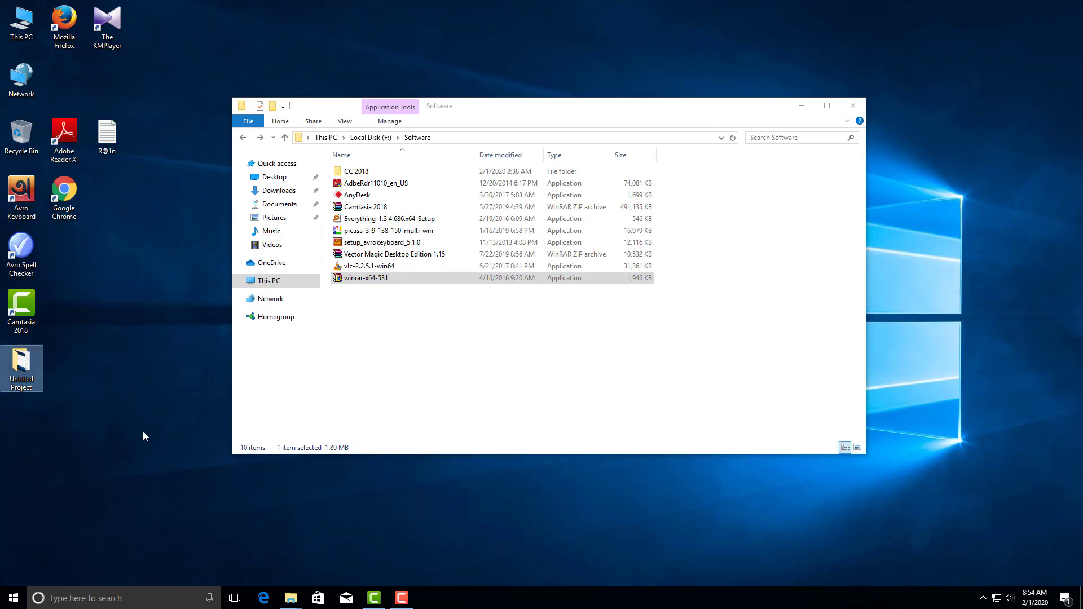
right_click(130, 249)
left_click(147, 282)
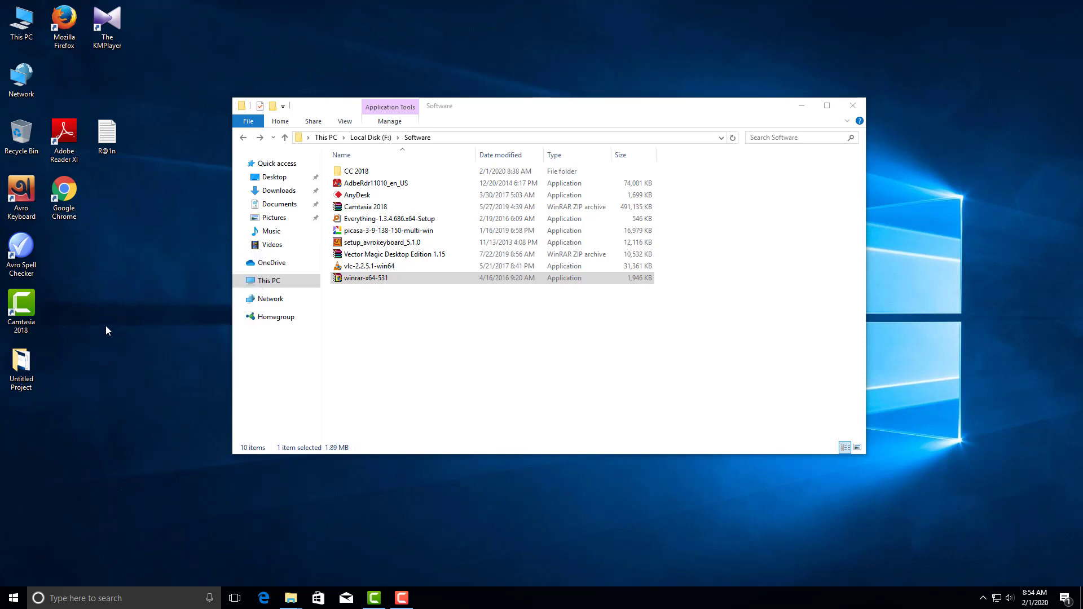
right_click(21, 362)
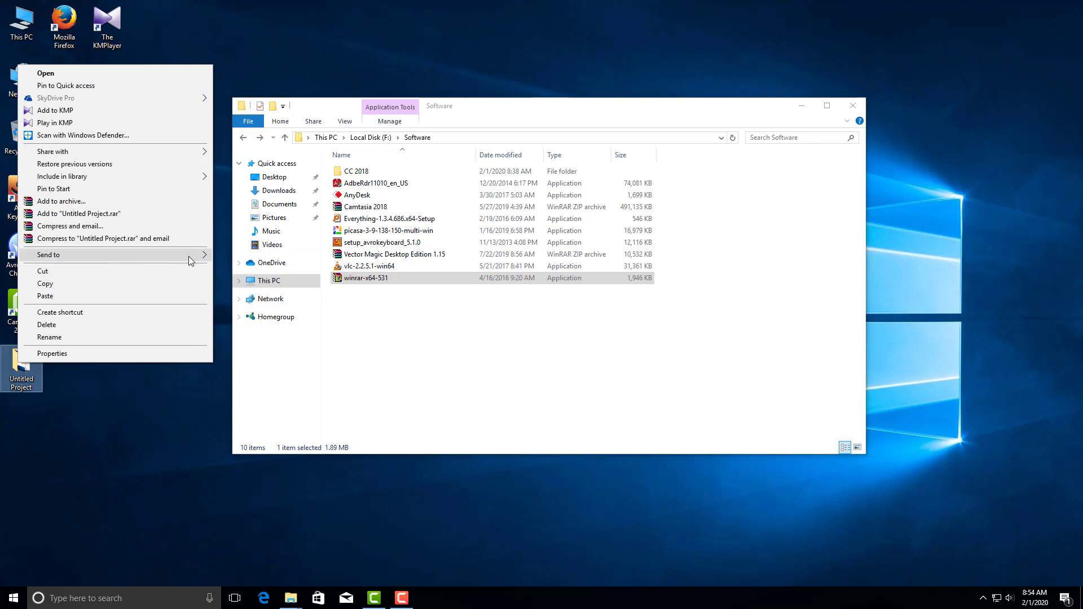
mouse_move(182, 255)
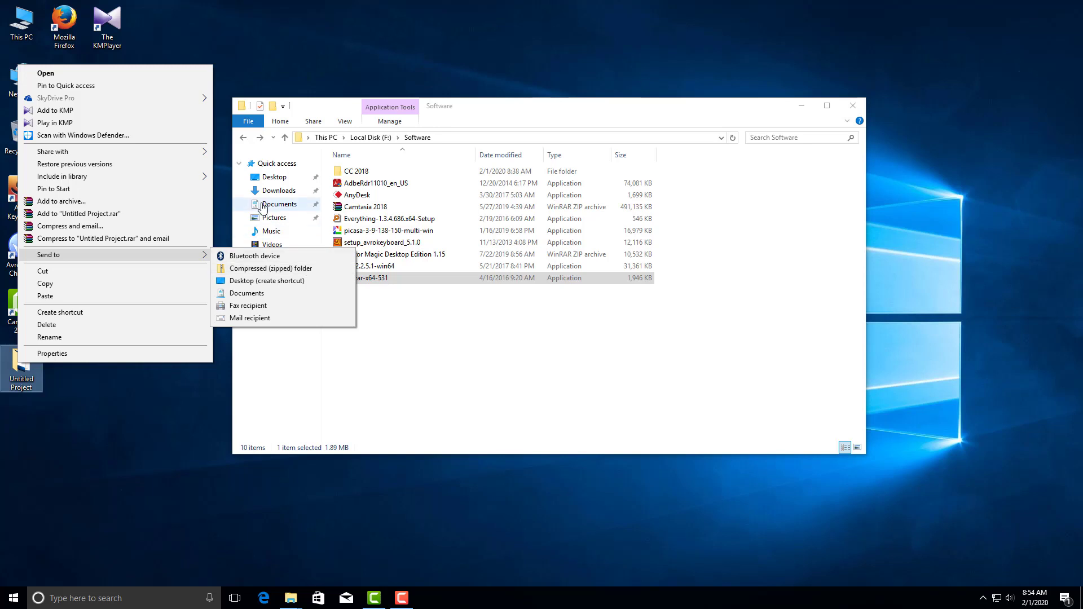
right_click(103, 435)
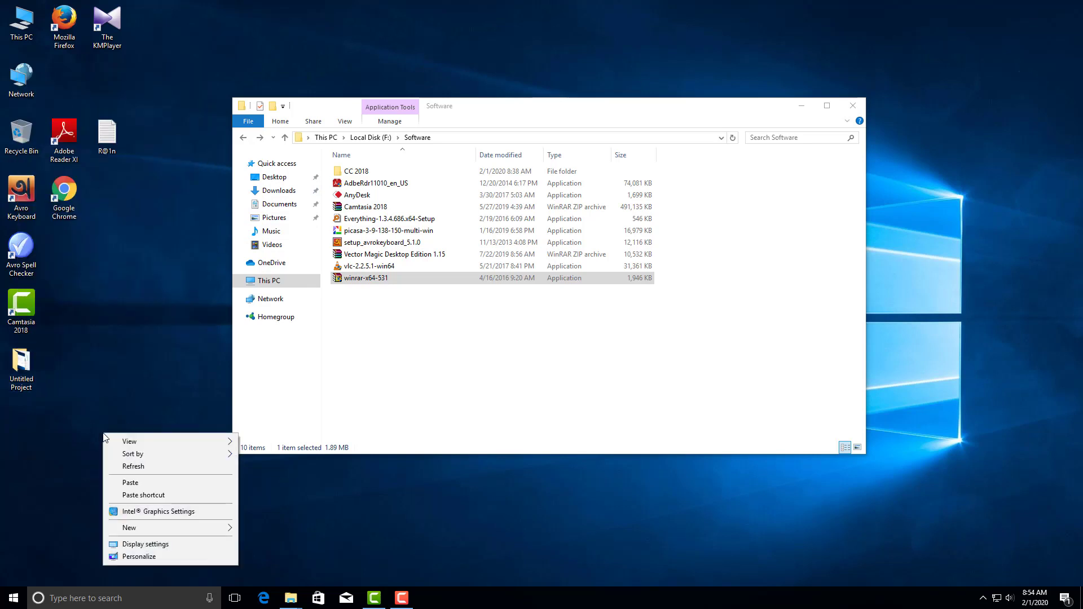
right_click(107, 300)
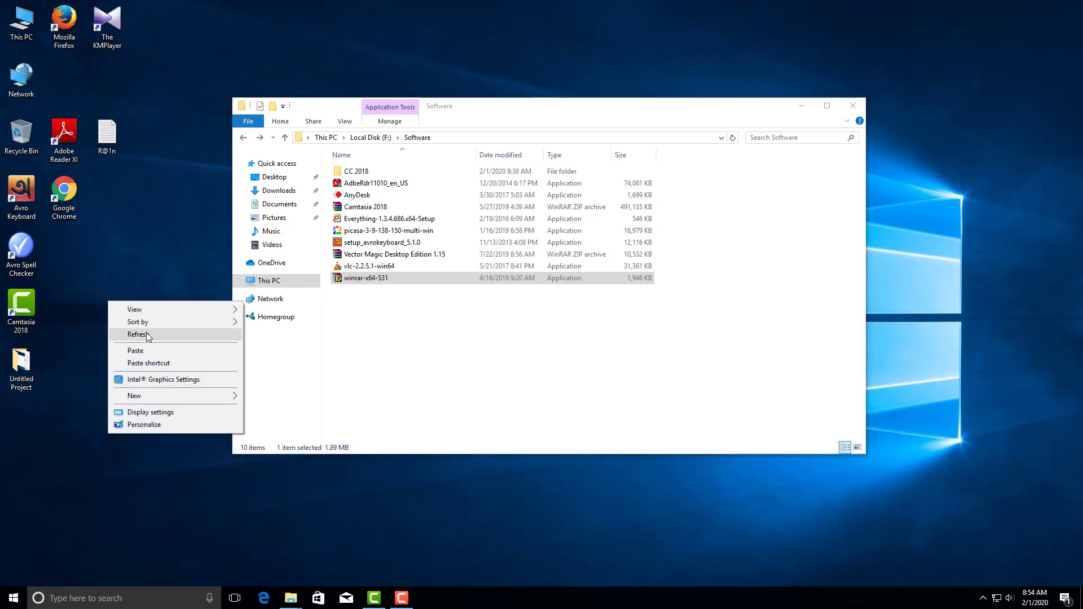
left_click(135, 331)
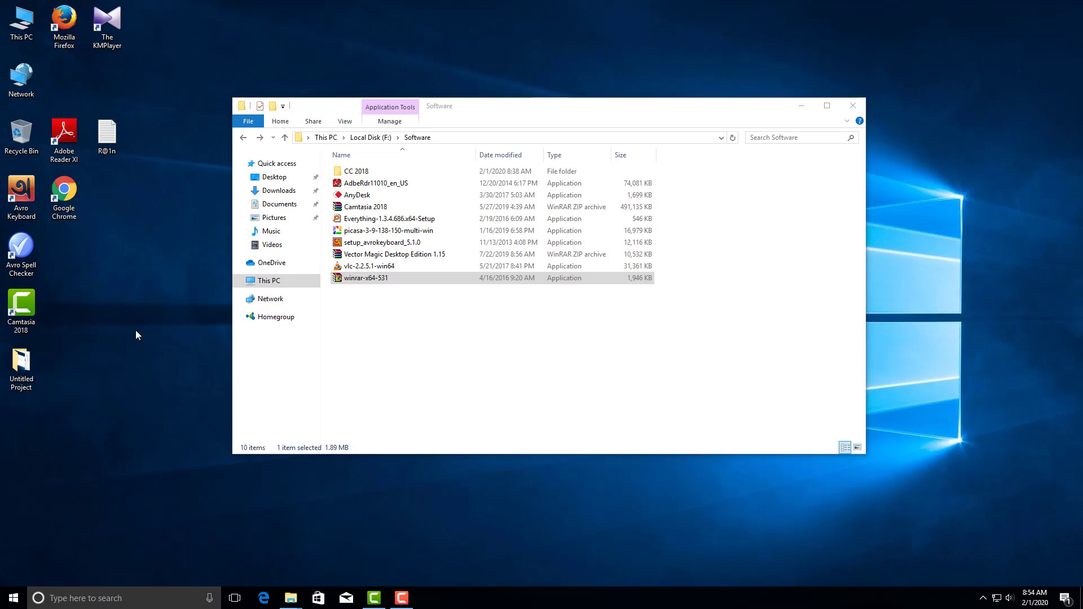
Step: Compress the Untitled Project desktop folder into a zipped folder with Send to, and delete the resulting archive
right_click(33, 366)
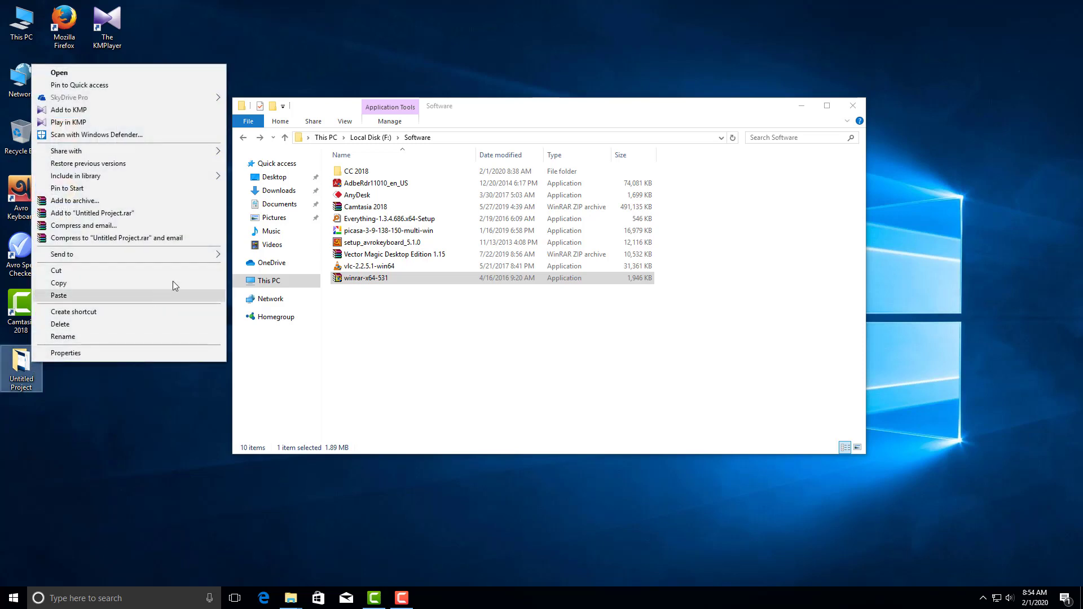
mouse_move(110, 256)
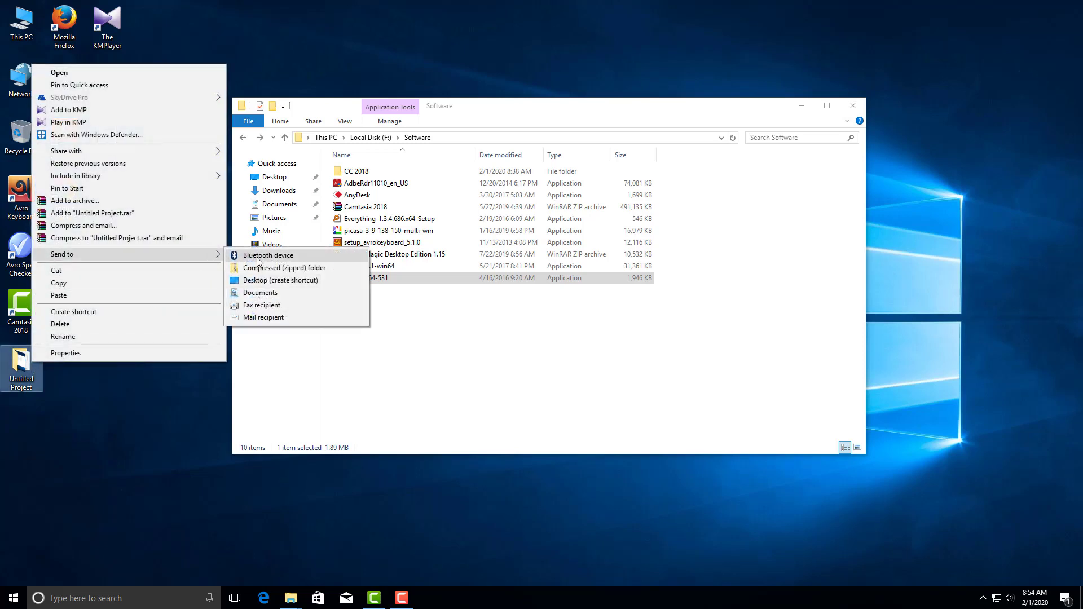
left_click(304, 269)
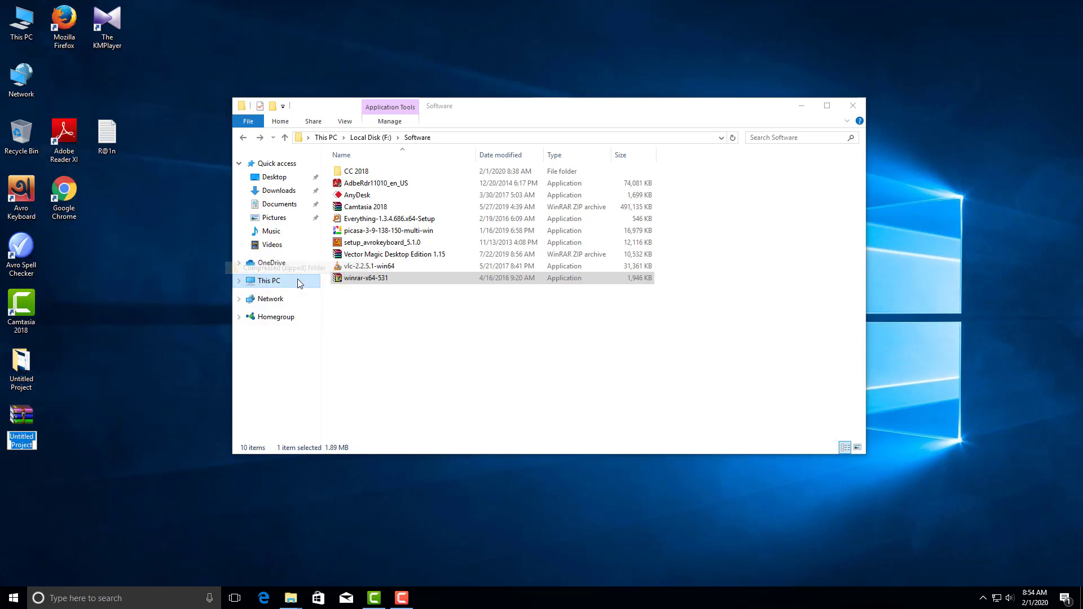
right_click(32, 419)
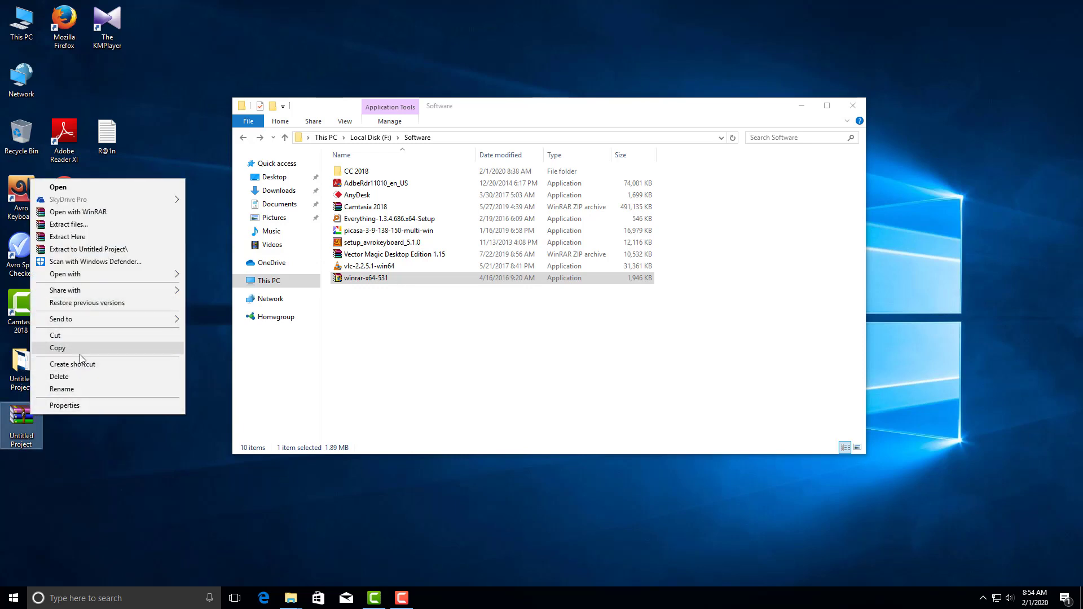
left_click(80, 377)
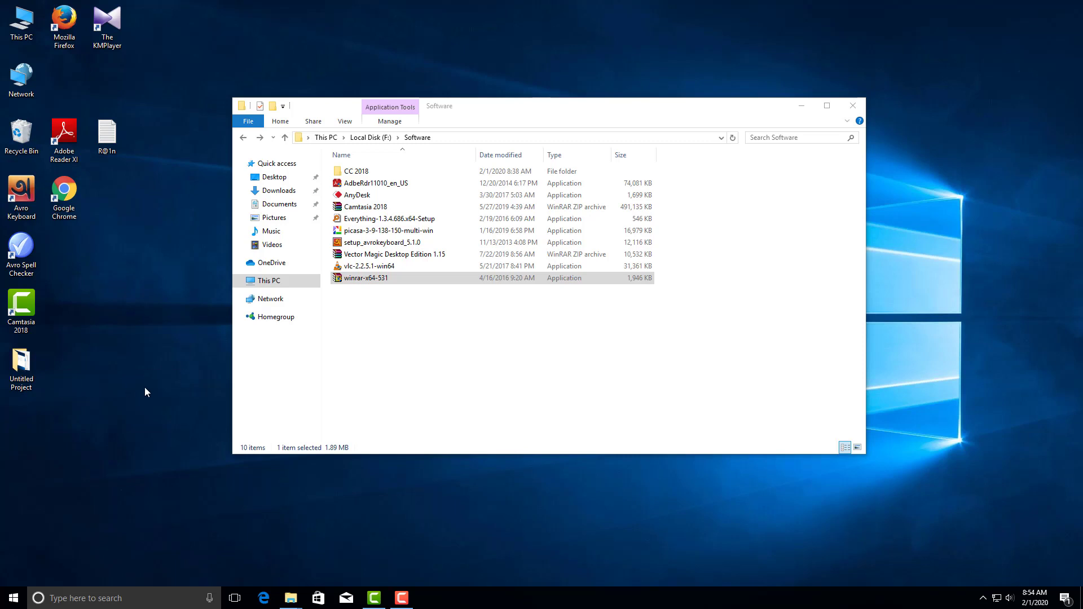
Step: Switch to Google Chrome and open its list of downloaded files
mouse_move(290, 598)
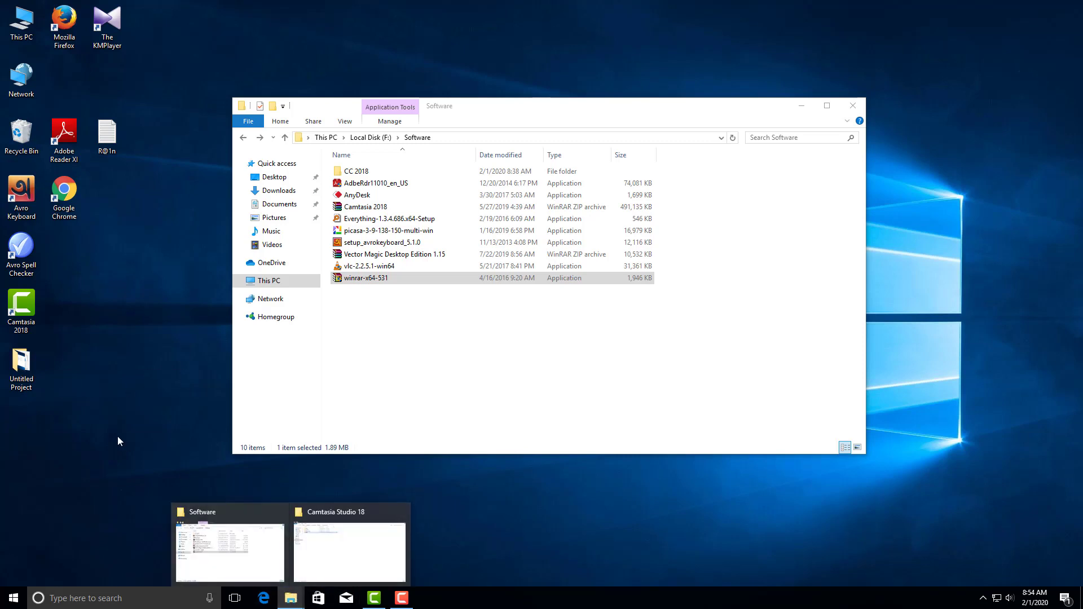
double_click(64, 195)
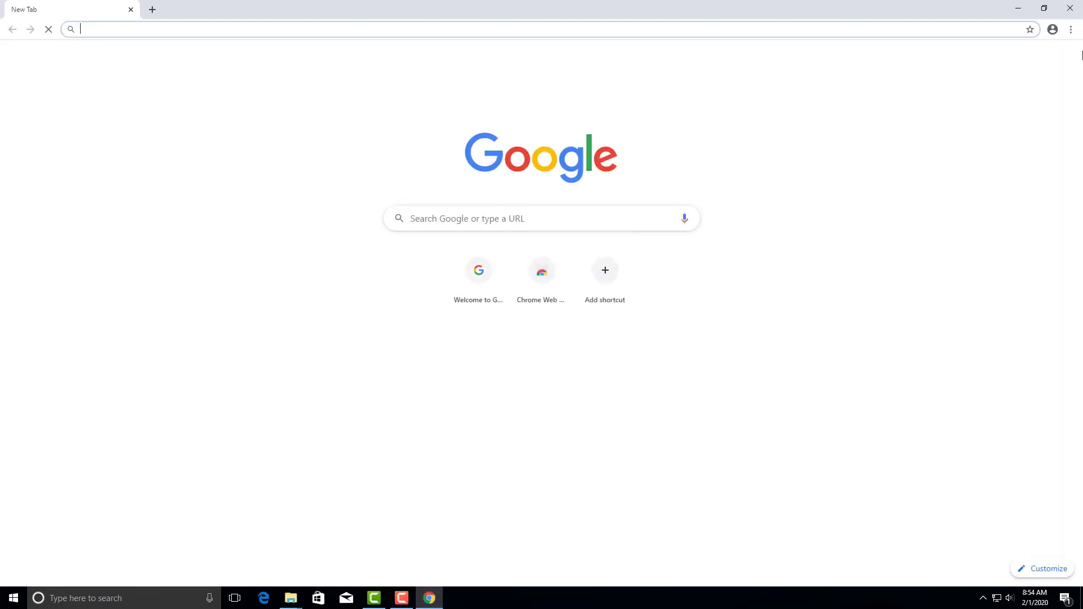
left_click(1071, 29)
left_click(890, 62)
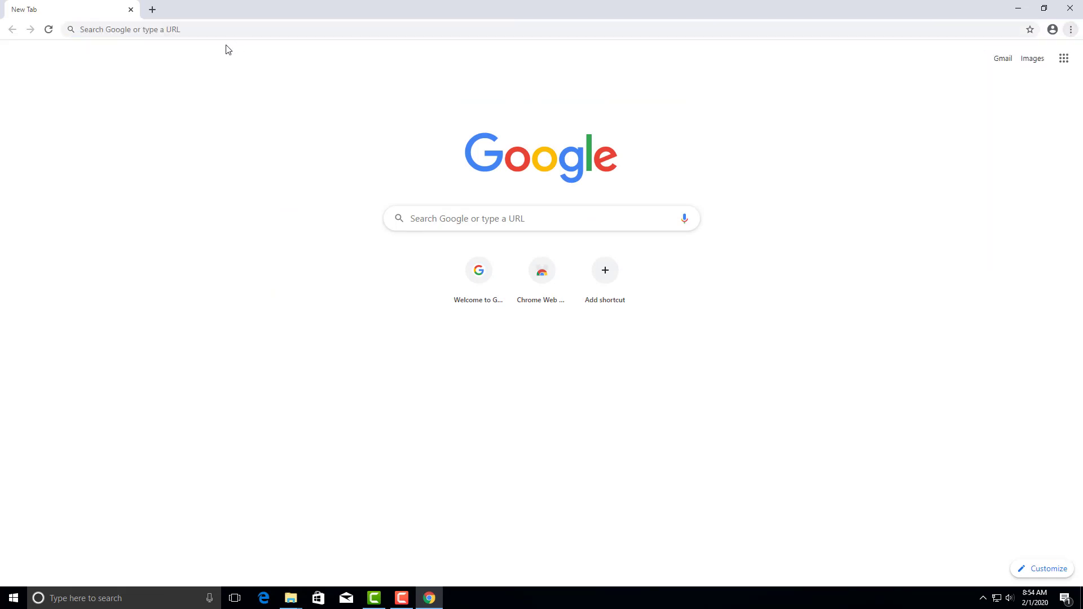
left_click(453, 27)
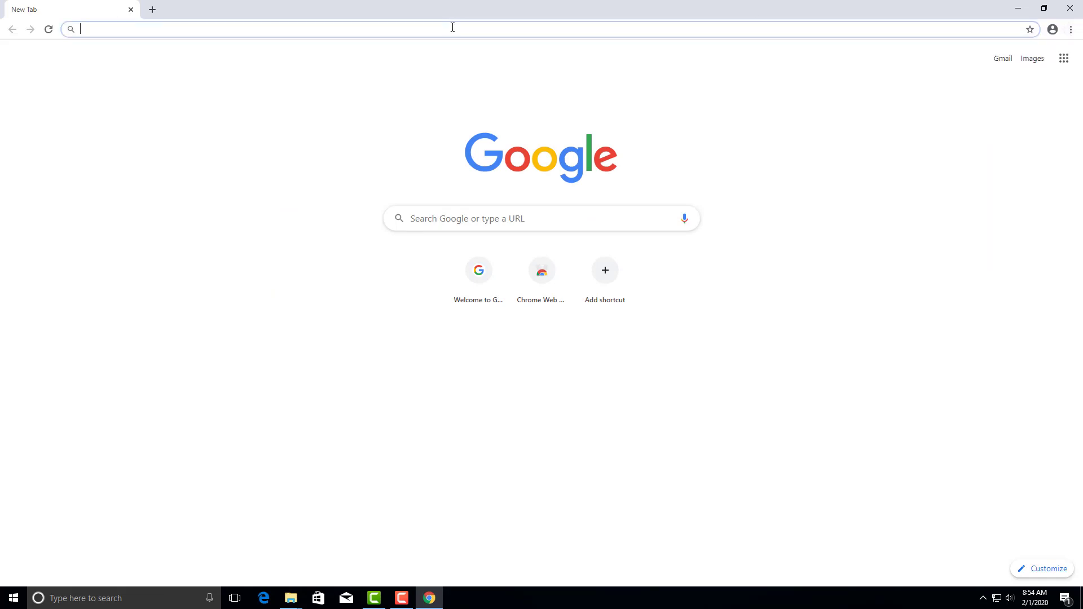
left_click(1071, 29)
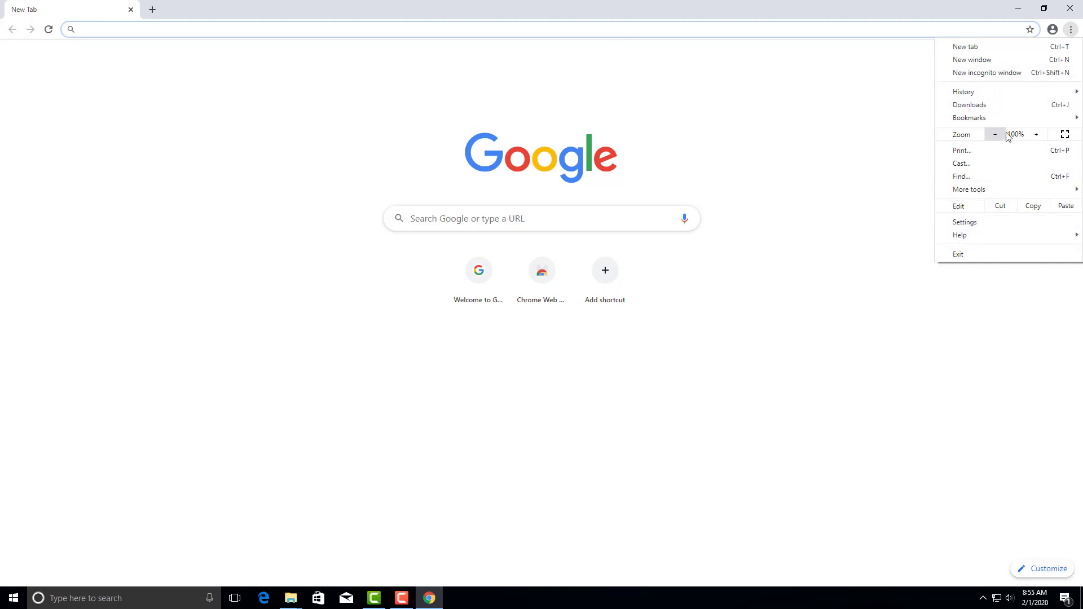
left_click(970, 104)
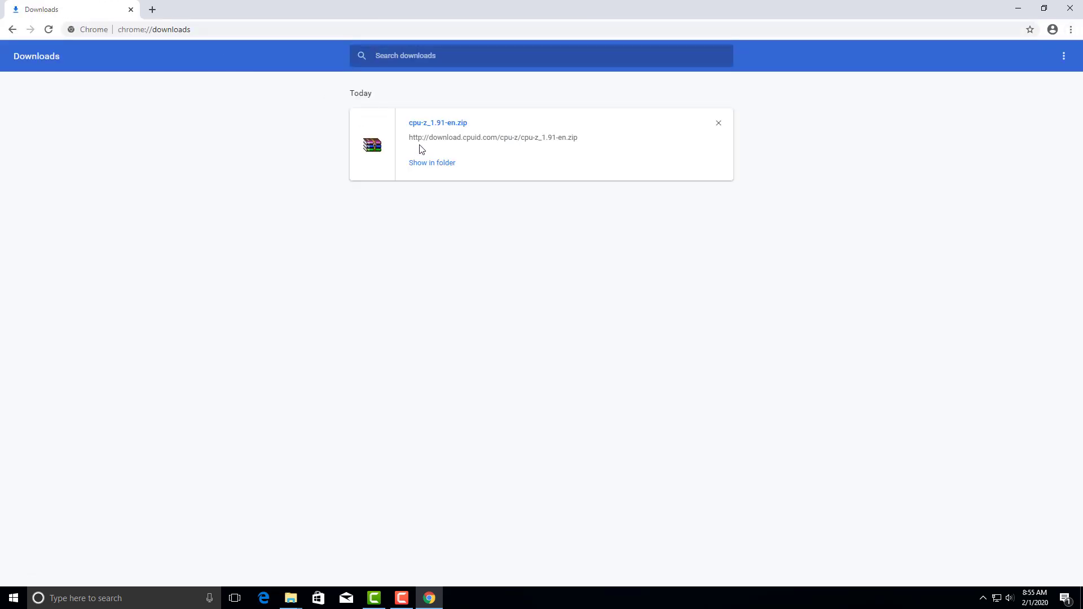
Step: Check Chrome's update status and version on the About Google Chrome page, and close that page
left_click(1071, 29)
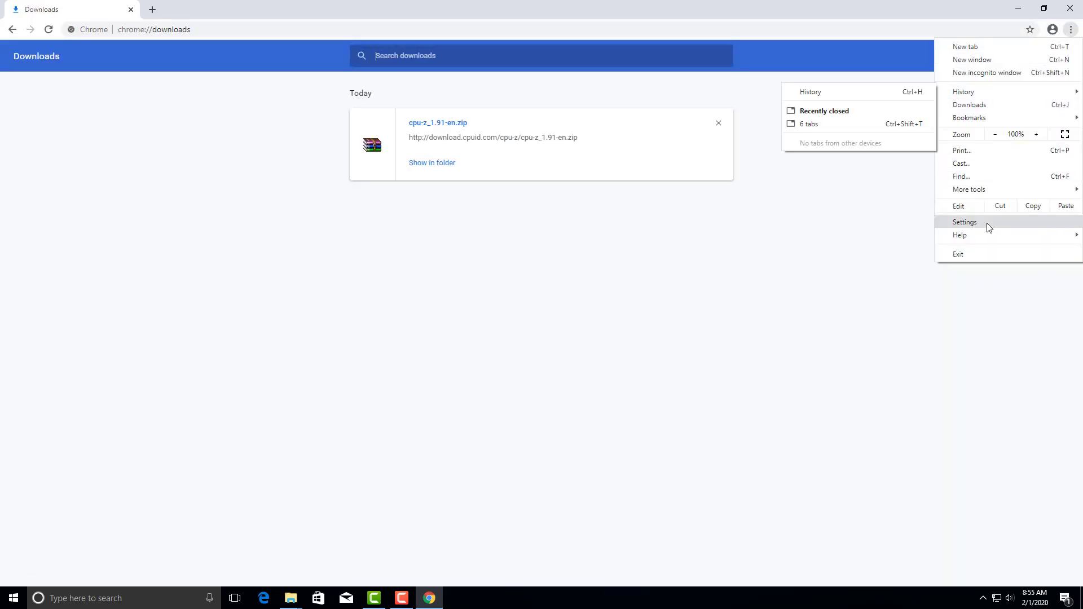
mouse_move(981, 240)
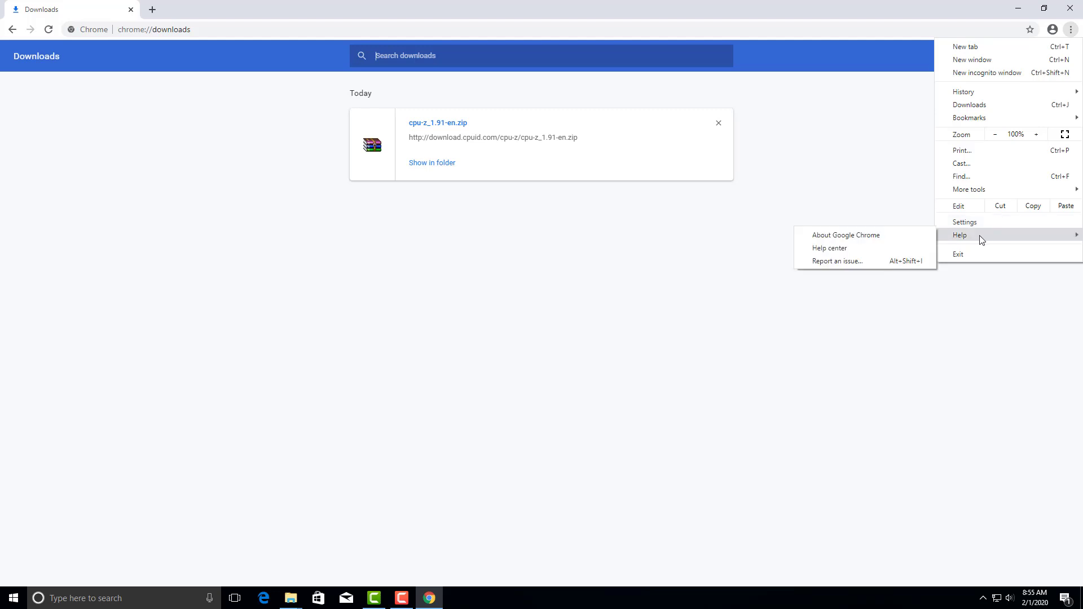
left_click(885, 236)
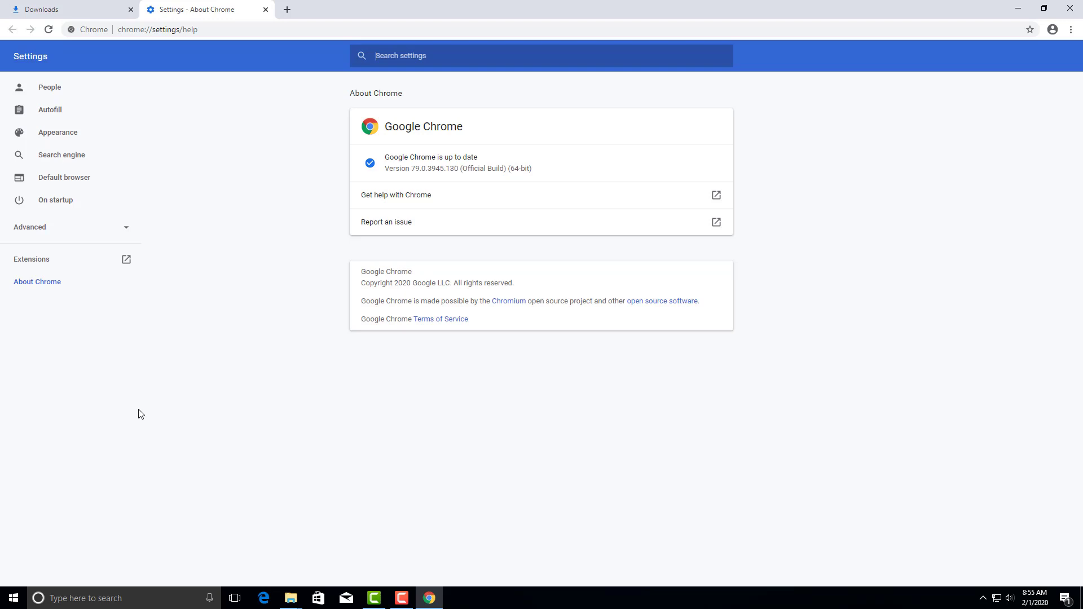
left_click(265, 9)
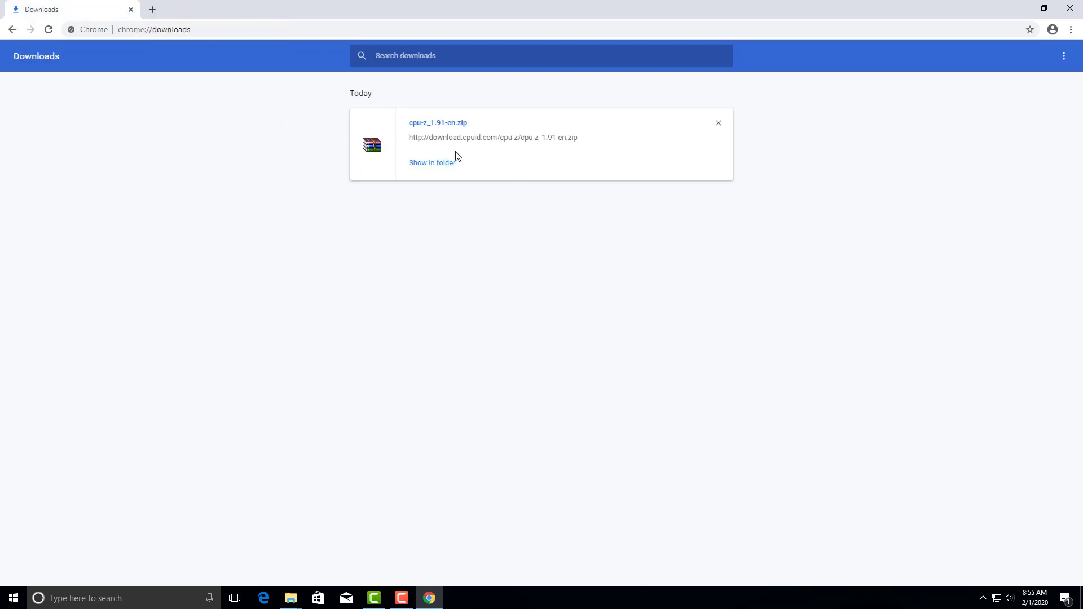
Step: Show the downloaded cpu-z_1.91-en archive in its folder and extract its contents into Downloads with WinRAR
left_click(448, 169)
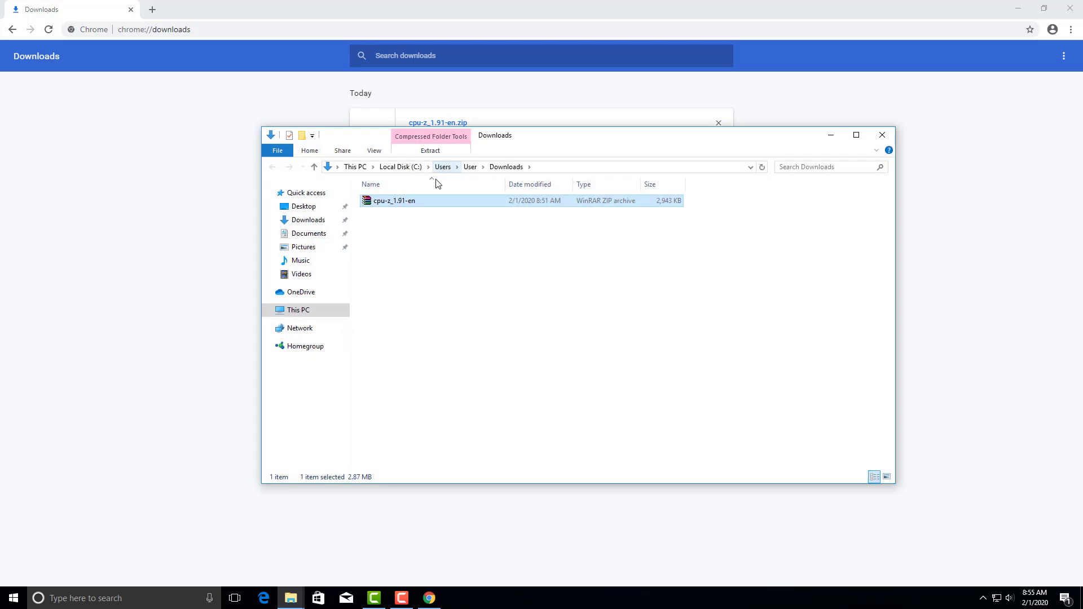
left_click(853, 135)
right_click(124, 73)
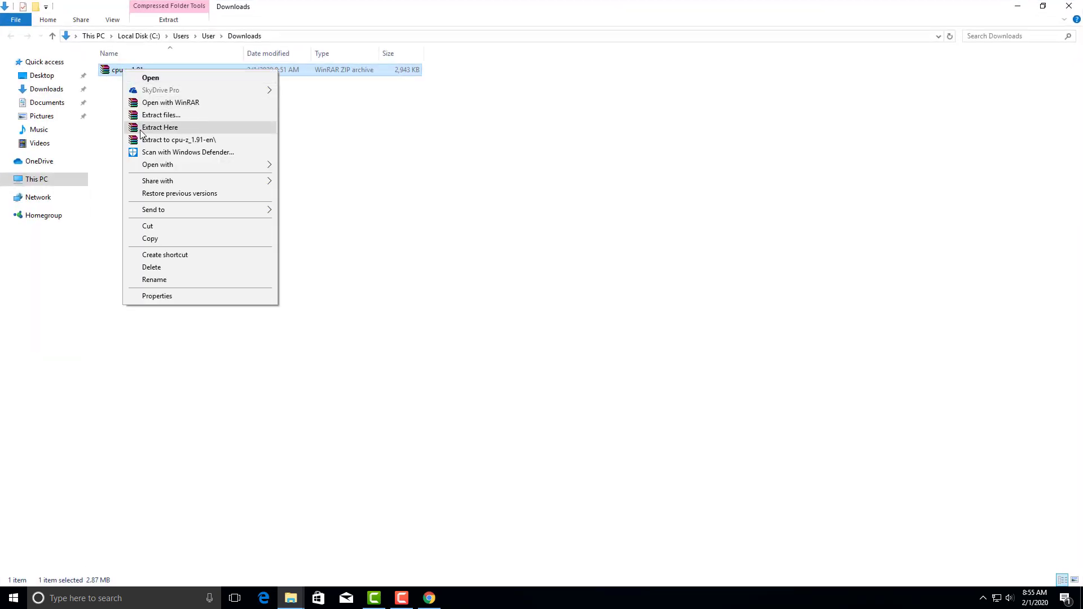
left_click(177, 128)
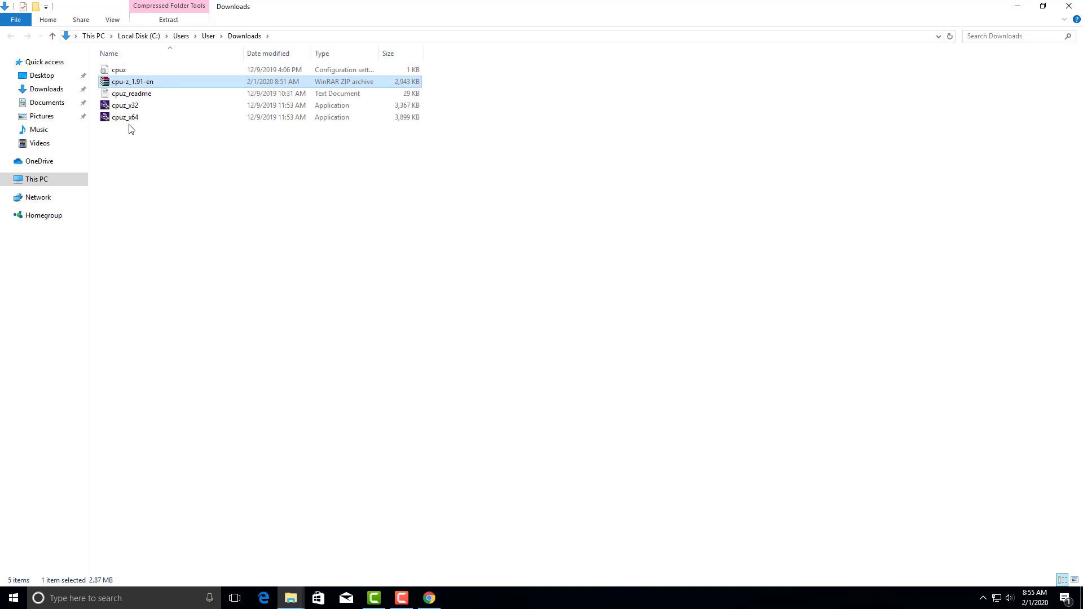
Step: Run the extracted cpuz_x64 application and minimize the Downloads folder and Chrome windows behind it
double_click(131, 117)
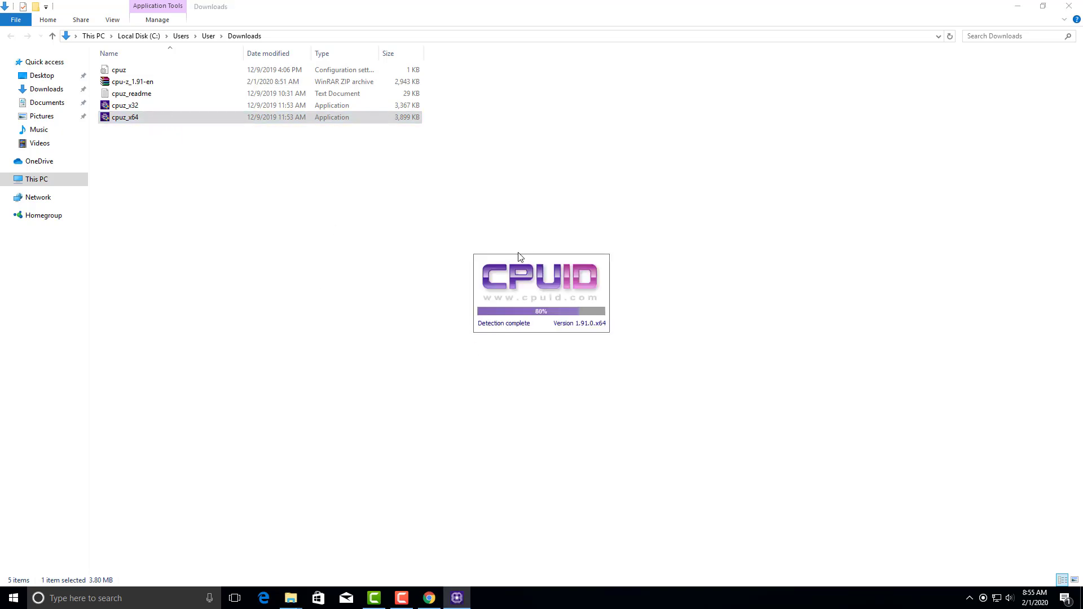
left_click(1017, 7)
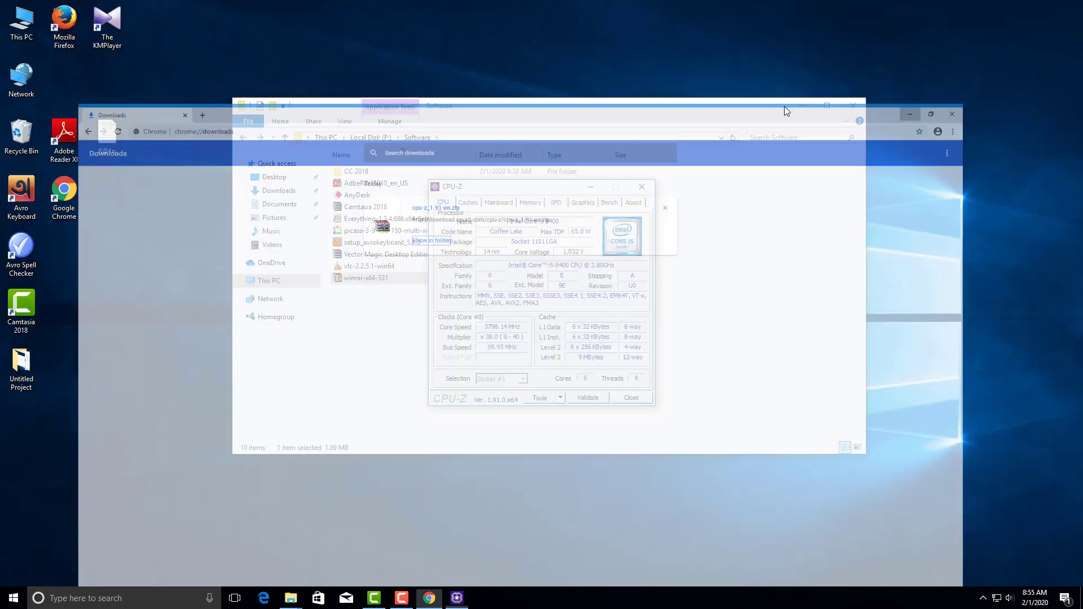
left_click(1018, 8)
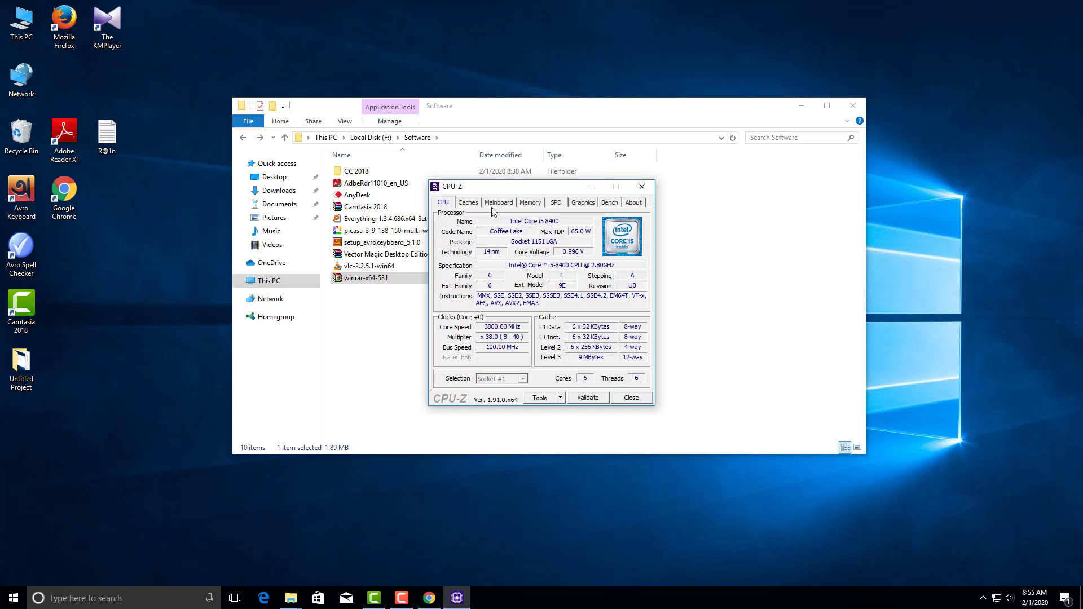
Step: Examine the cache details and the motherboard manufacturer and model in CPU-Z
left_click(468, 204)
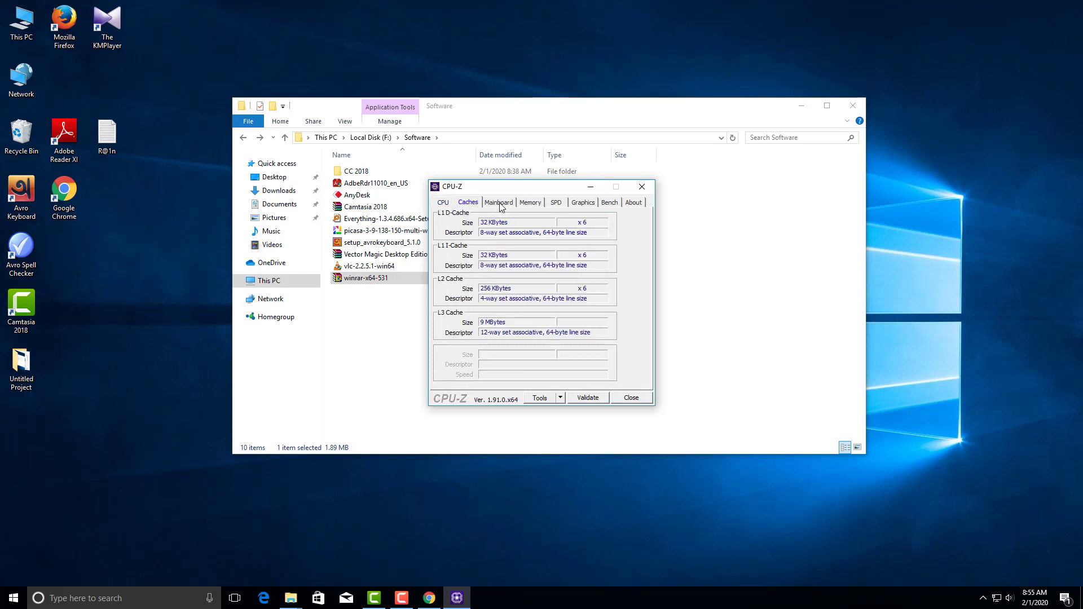
left_click(500, 203)
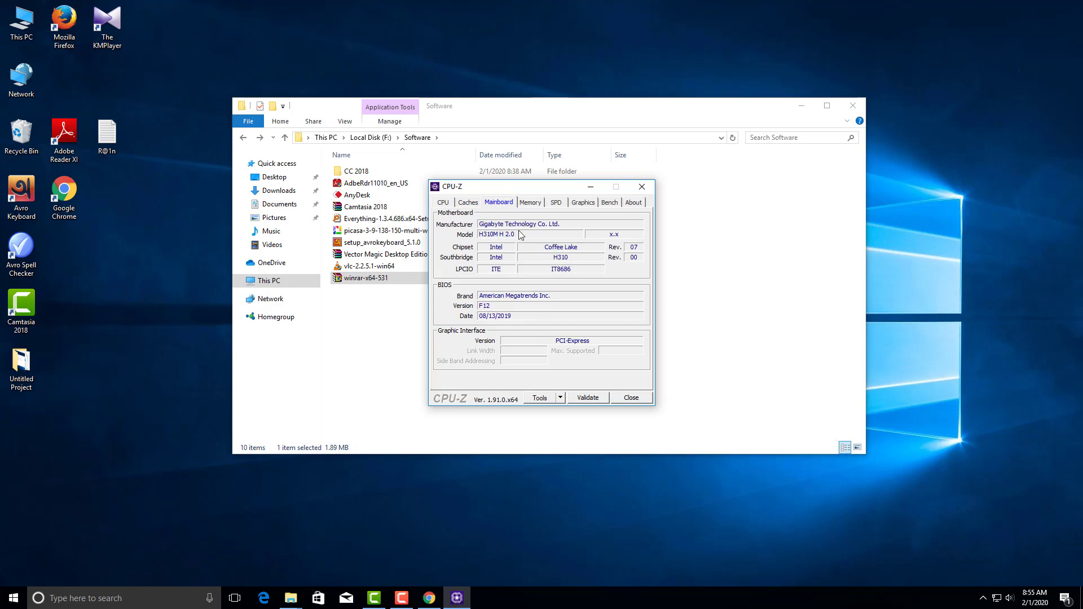
right_click(975, 171)
key("Escape")
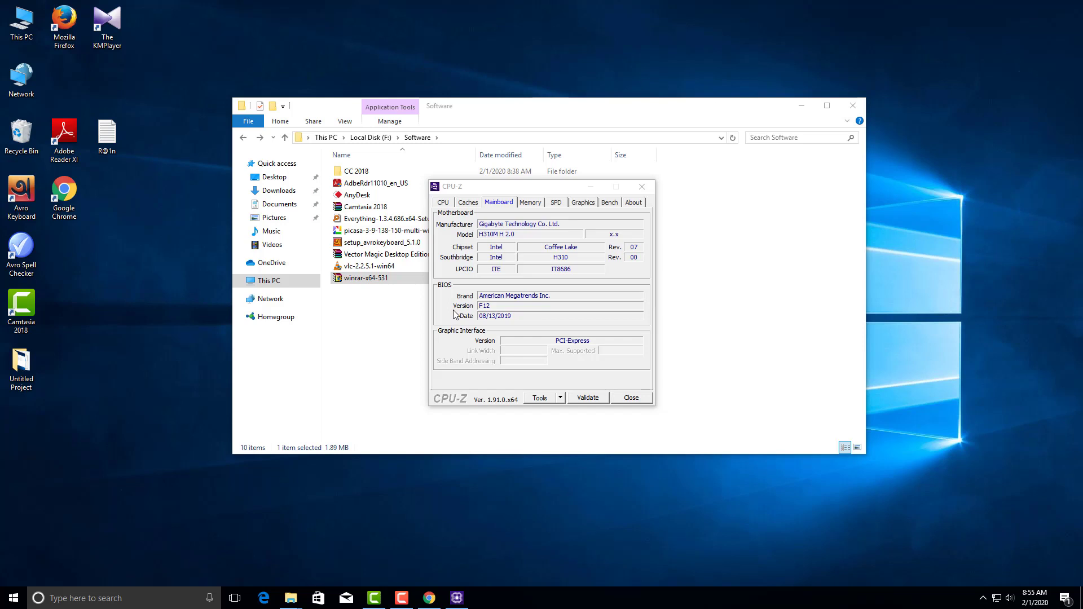
left_click(498, 237)
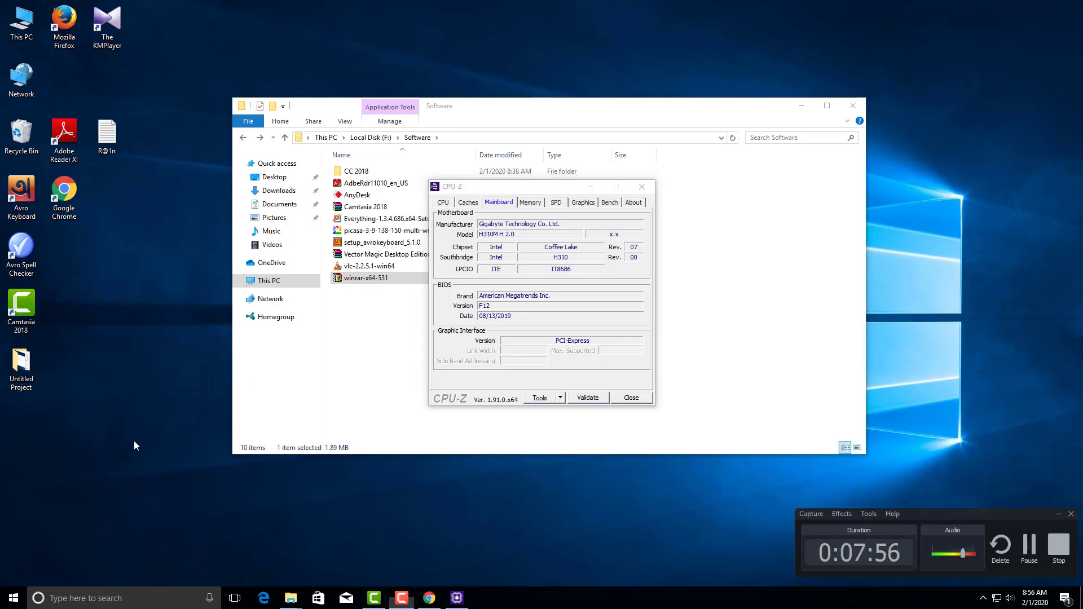
left_click(1057, 514)
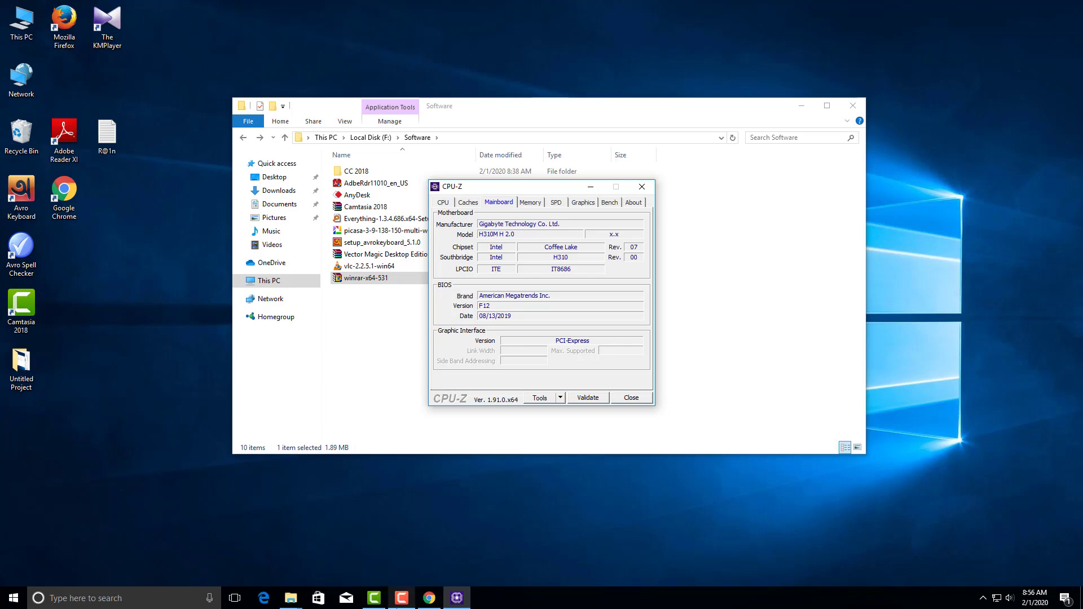
Step: Switch to Google Chrome, search Google for "gygbite" in a new tab, and block the site's location request
left_click(429, 598)
left_click(151, 9)
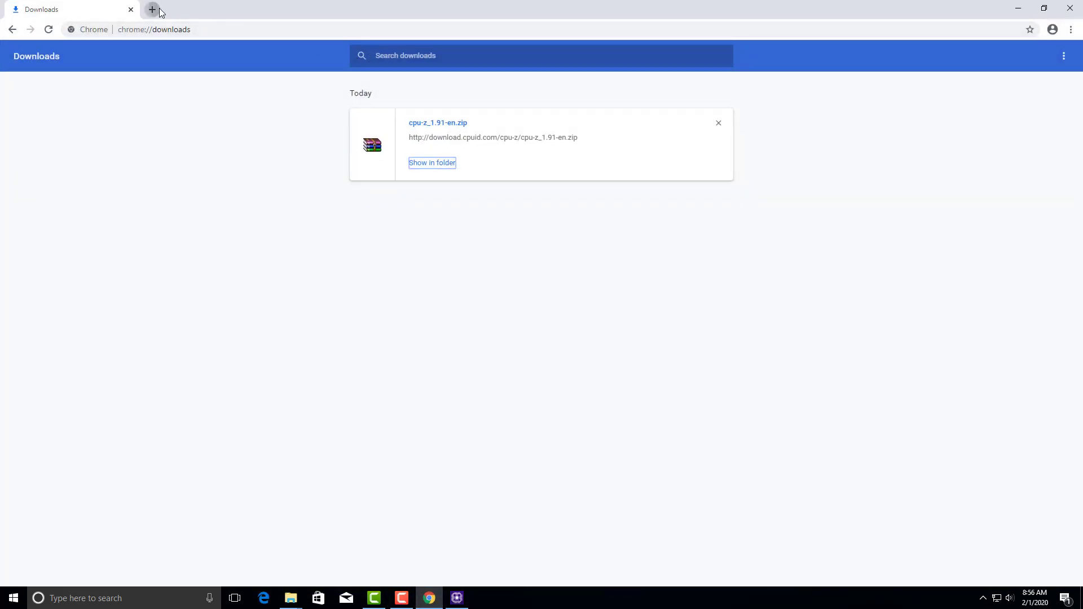
type("go")
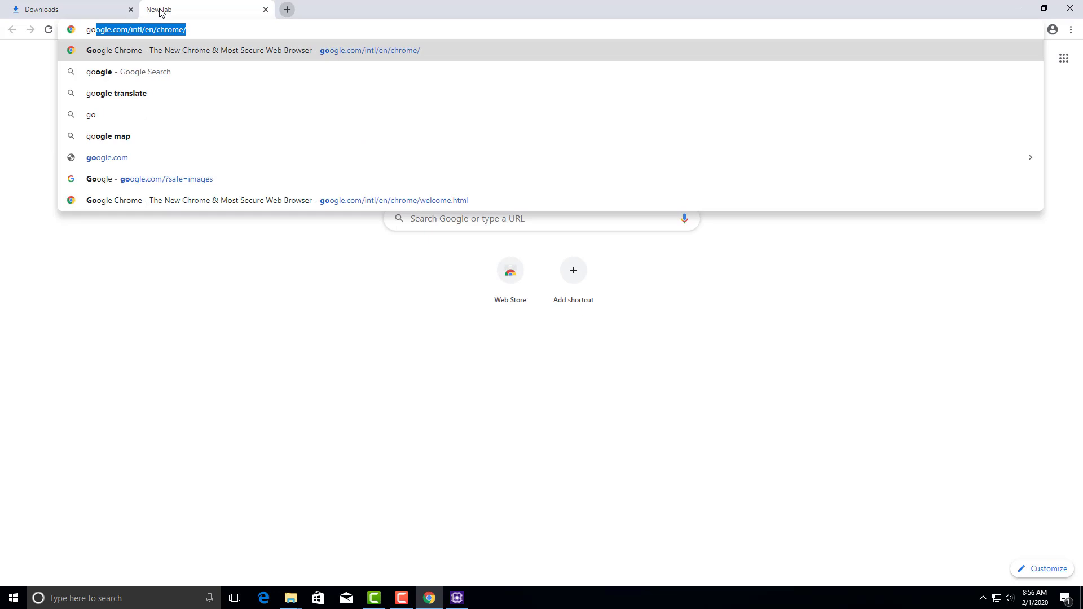
key("BackSpace")
key("BackSpace")
key("BackSpace")
type("go")
key("BackSpace")
key("BackSpace")
type("yg")
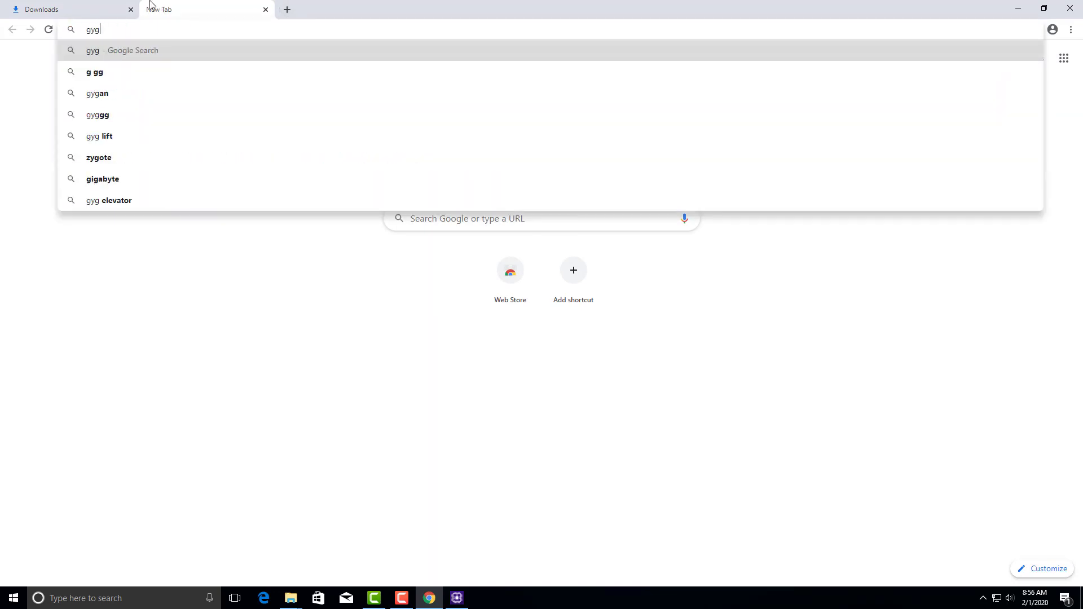
type("bite")
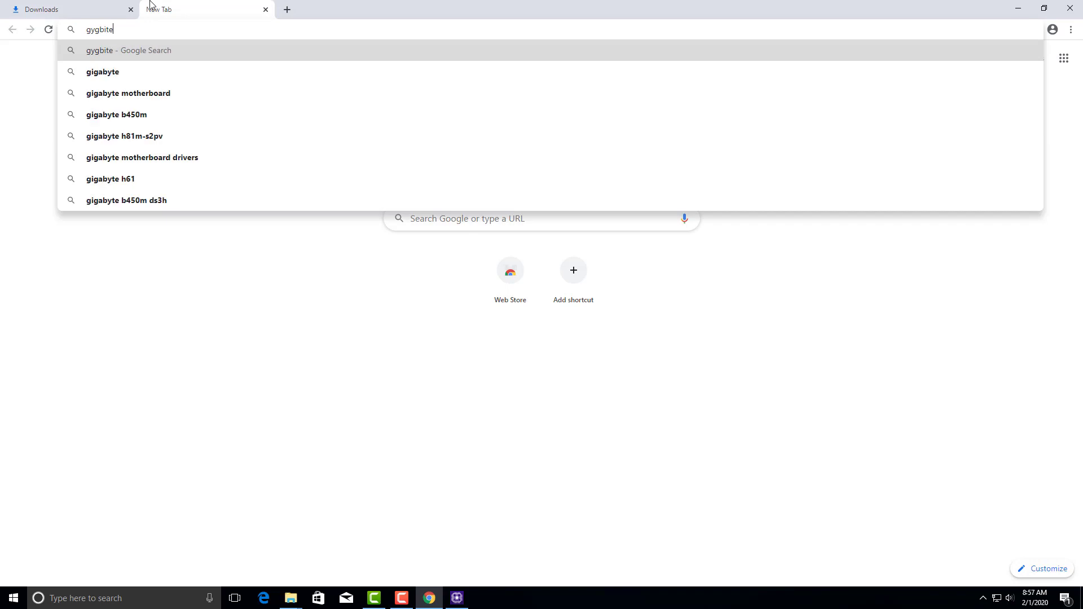
key("Return")
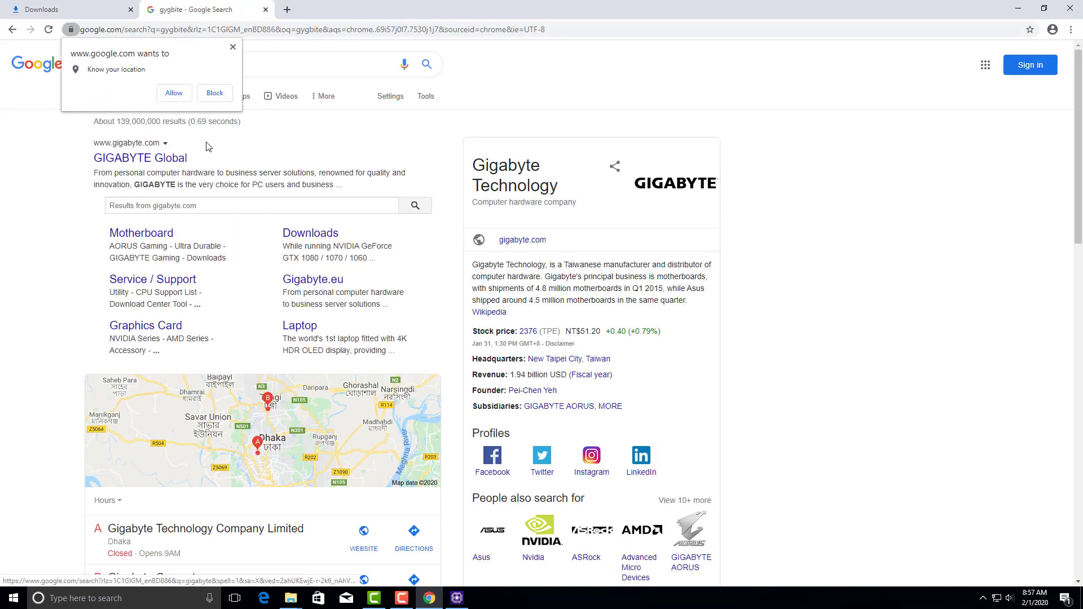
left_click(215, 93)
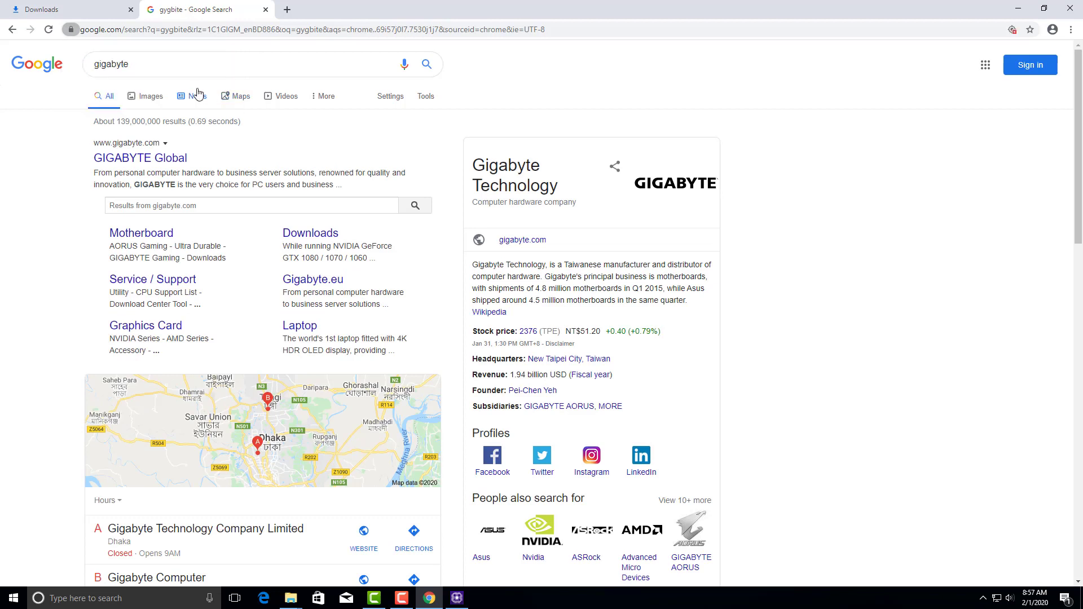
Step: Refine the Google search to "gigabyte h310m h 2.0 drivers", checking the motherboard model in CPU-Z
left_click(195, 66)
type("h")
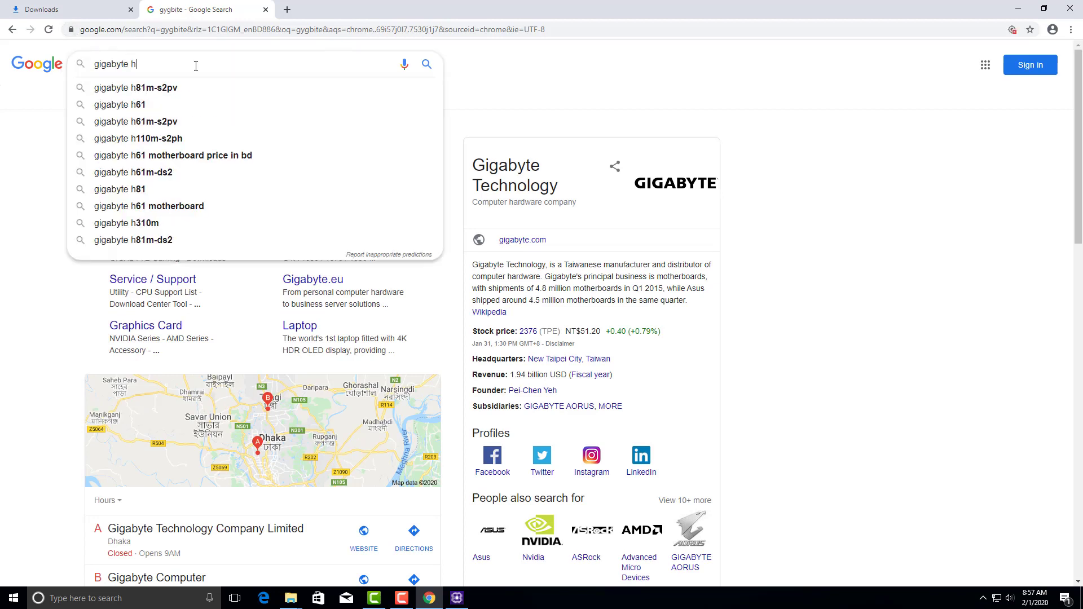
type("310")
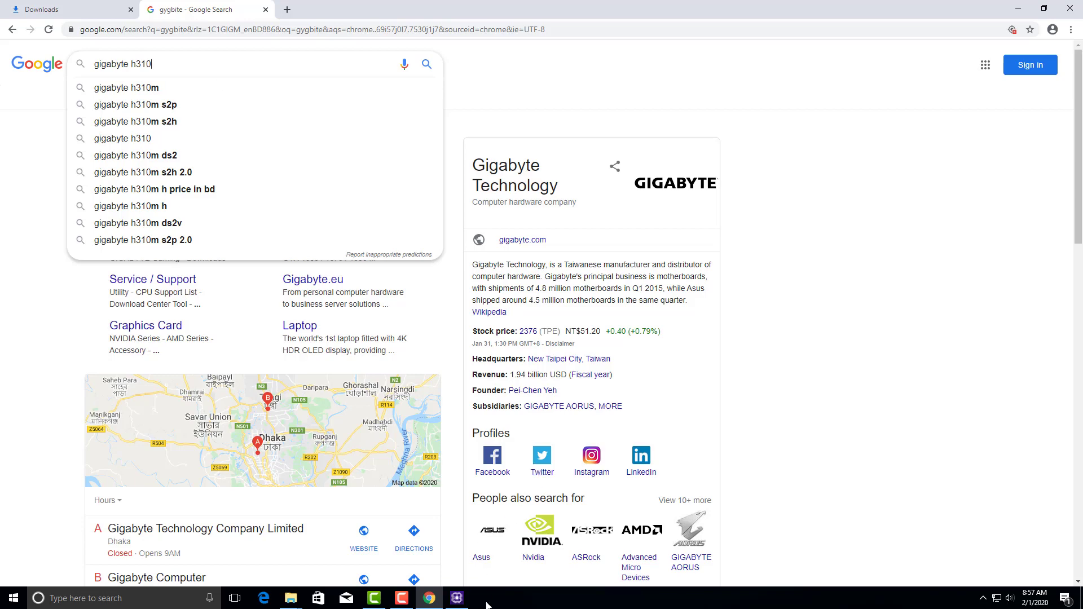
left_click(457, 598)
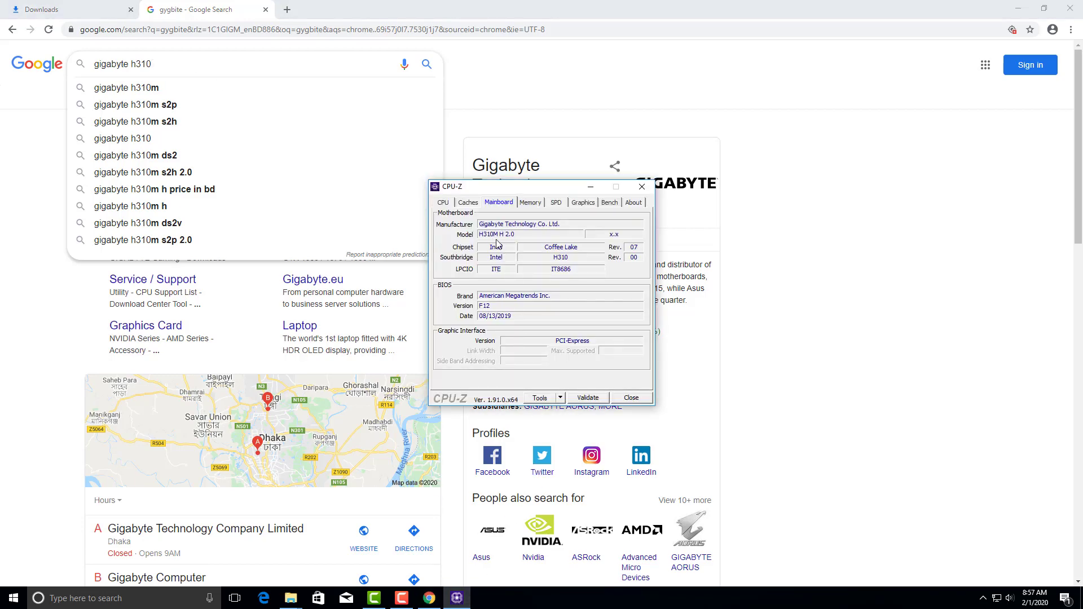
left_click(191, 60)
type("m")
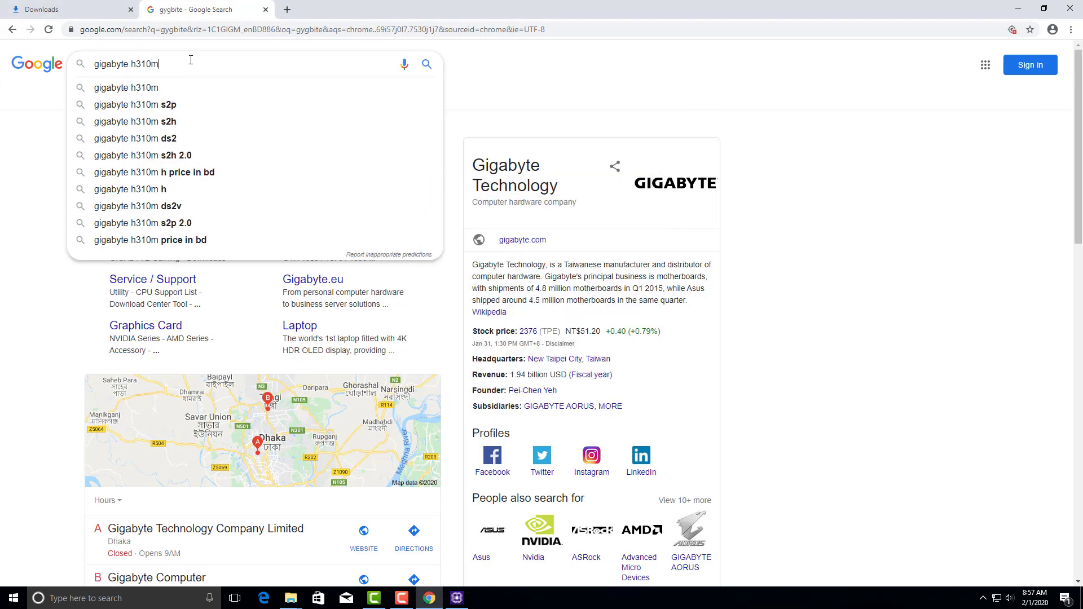
type(" h")
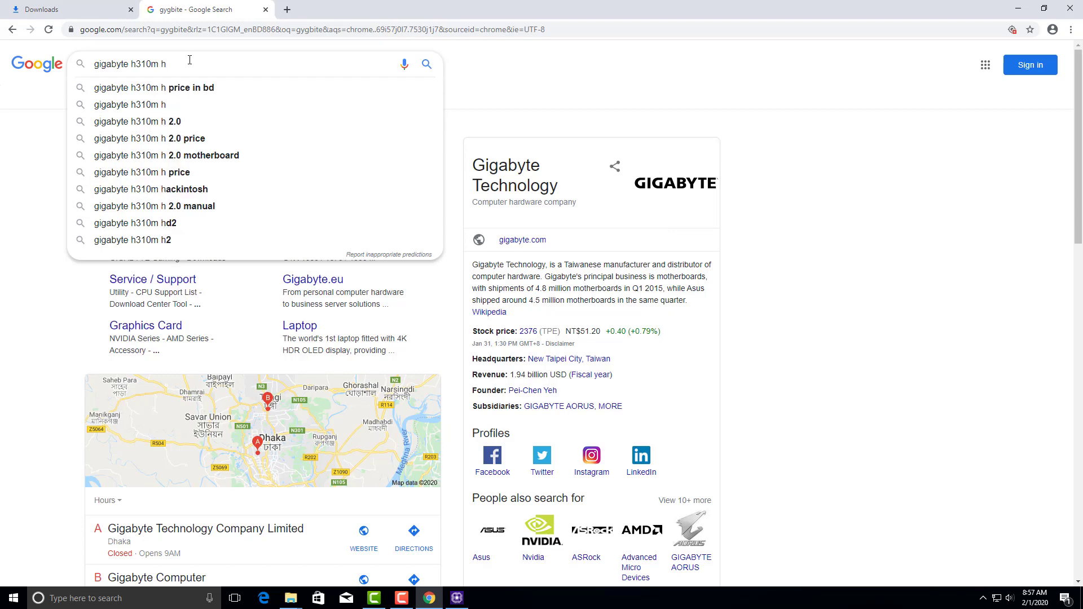
left_click(189, 122)
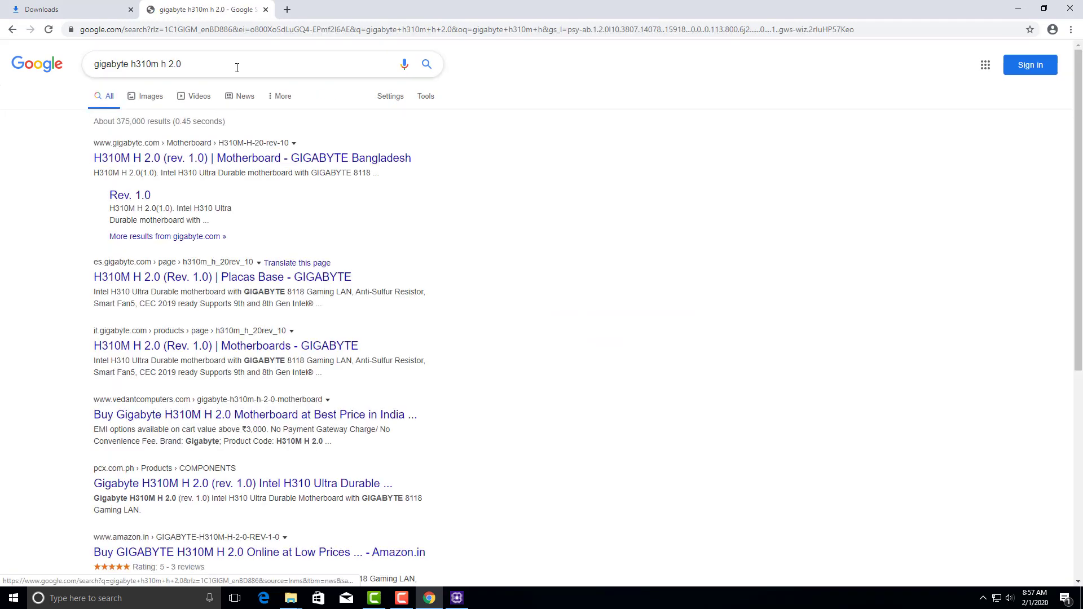
left_click(237, 68)
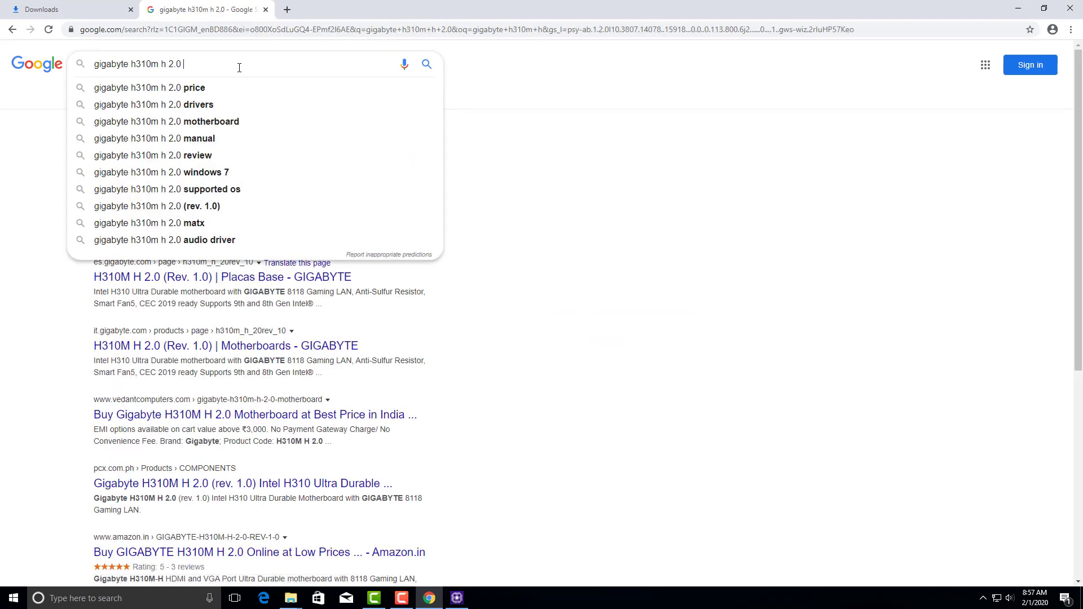
left_click(245, 109)
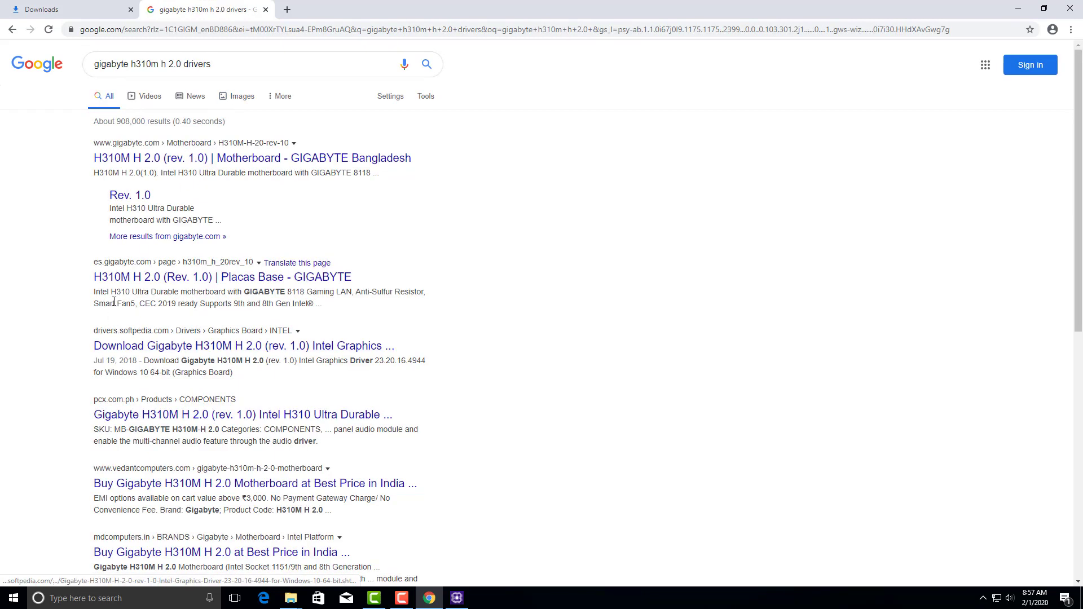
Step: Open the Softpedia graphics driver, pcx.com.ph and vedantcomputers.com search results in separate new tabs
right_click(142, 346)
left_click(141, 407)
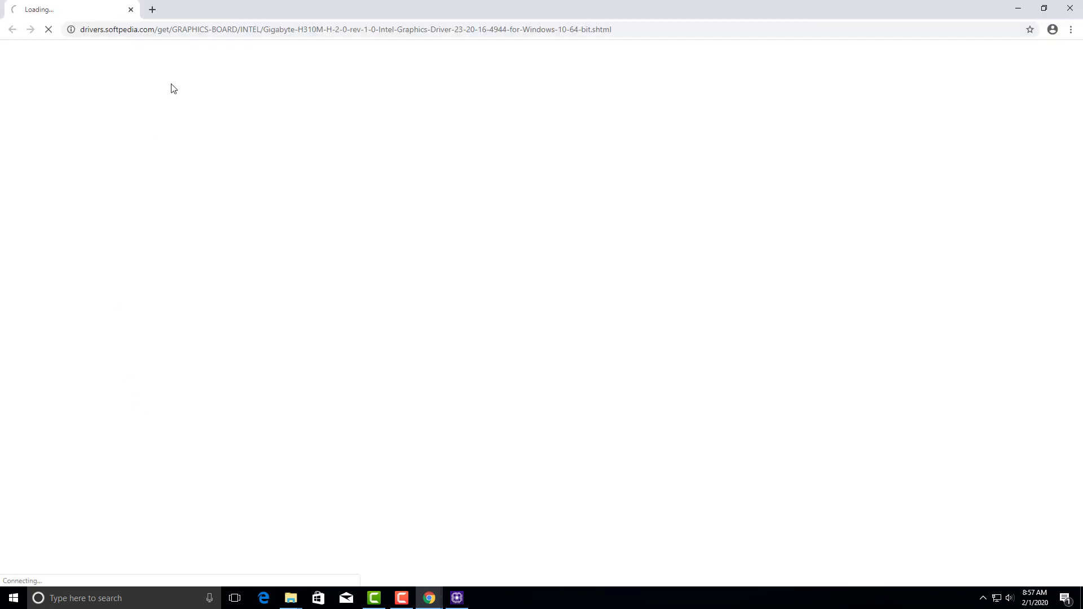
right_click(137, 352)
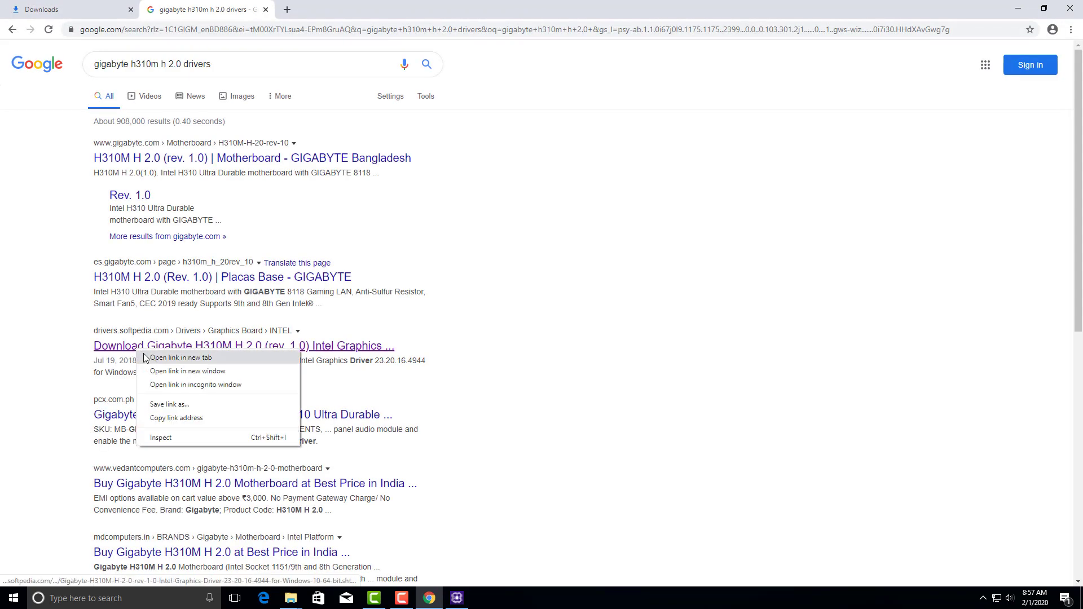
left_click(153, 359)
right_click(144, 415)
left_click(160, 424)
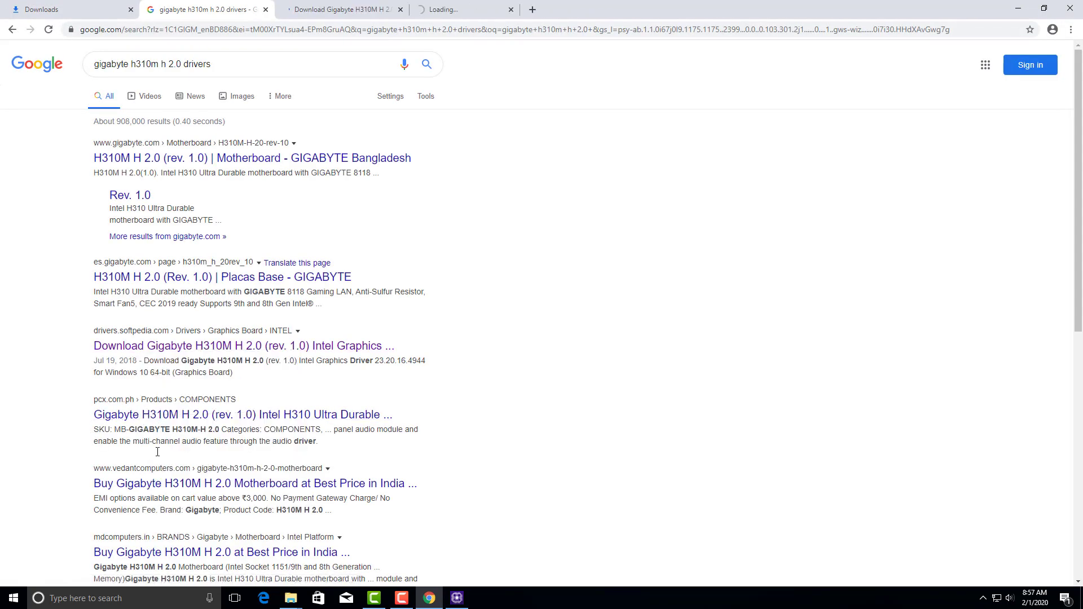
right_click(145, 484)
left_click(161, 490)
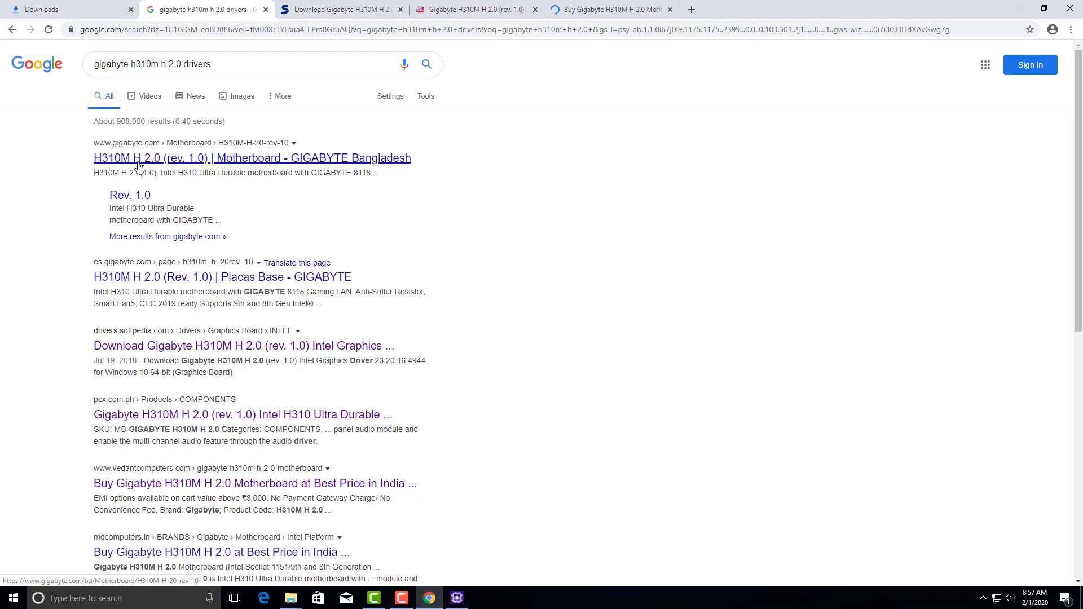
Step: Open the GIGABYTE Bangladesh, Spanish GIGABYTE and mdcomputers.in results for the H310M H 2.0 in background tabs
middle_click(139, 164)
middle_click(169, 277)
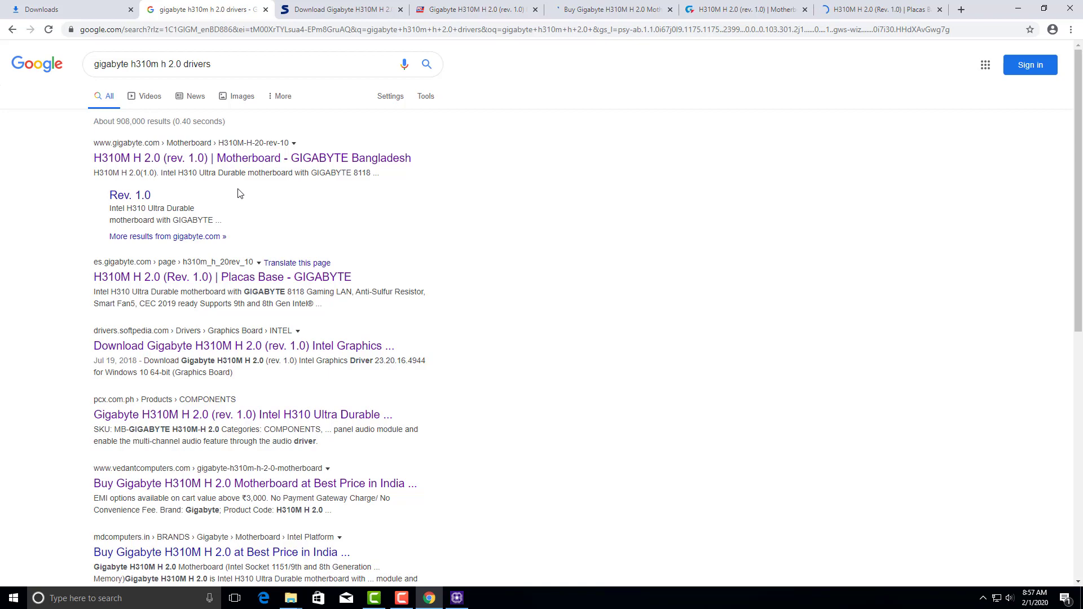
scroll(167, 333, "down", 4)
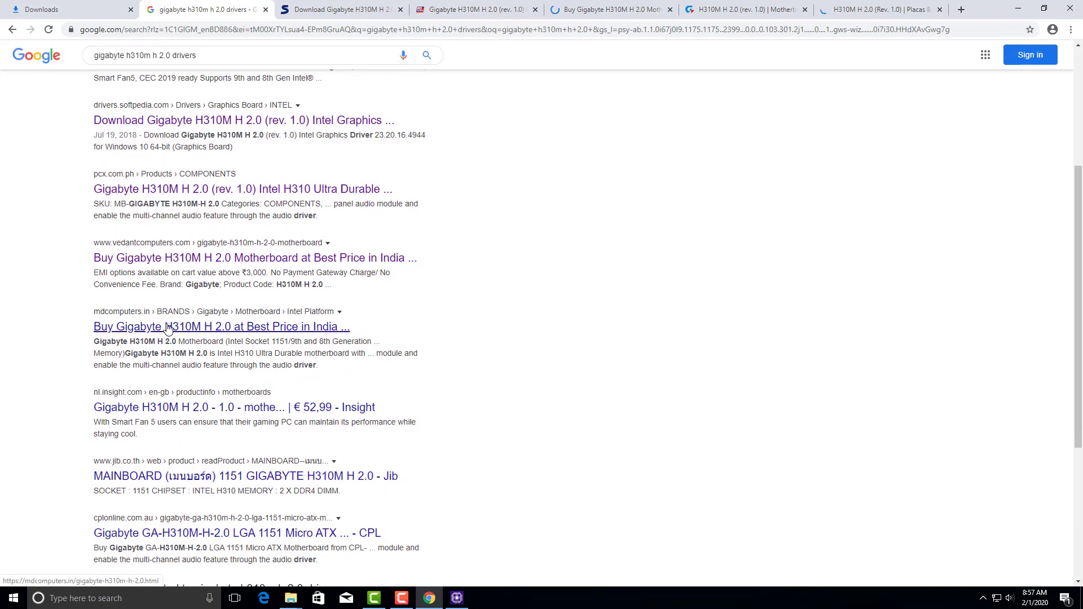
middle_click(168, 329)
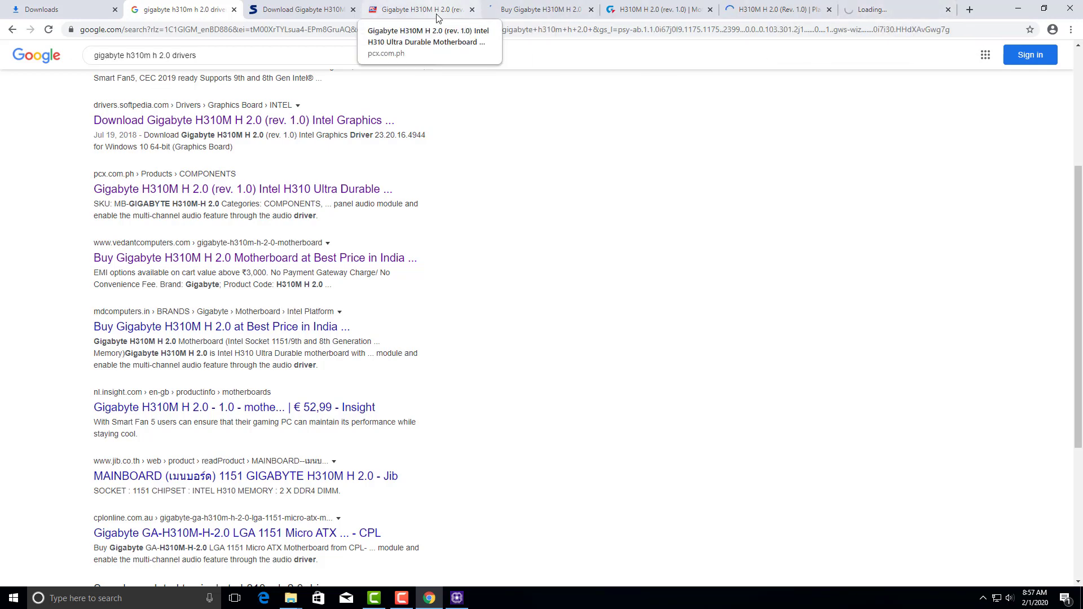
Step: View the Softpedia page for the Gigabyte H310M H 2.0 Intel graphics driver, and return to the Google results
left_click(304, 10)
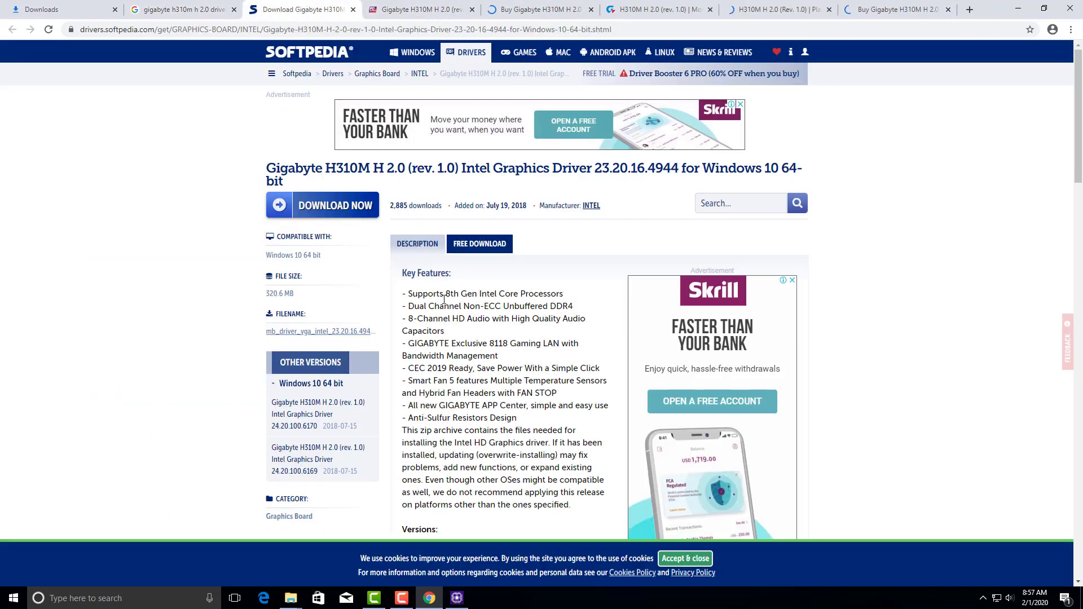
left_click(192, 7)
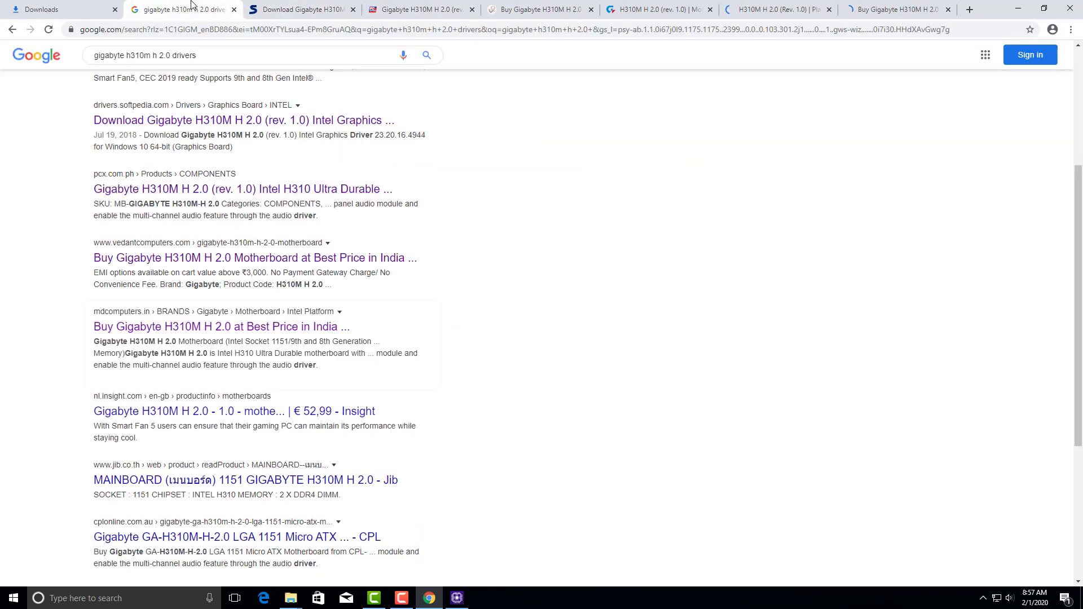
scroll(158, 76, "up", 4)
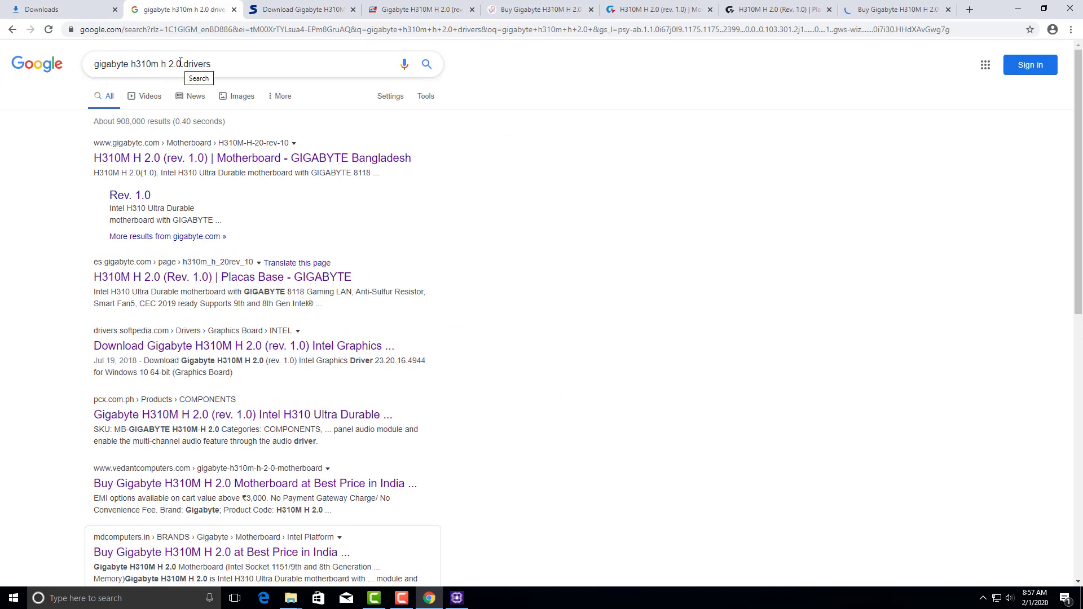
Step: Search Softpedia's drivers for "gigabyte h310m h 2.0", copying the model name from the Google query
left_click_drag(180, 63, 94, 64)
key("ctrl+c")
left_click(304, 9)
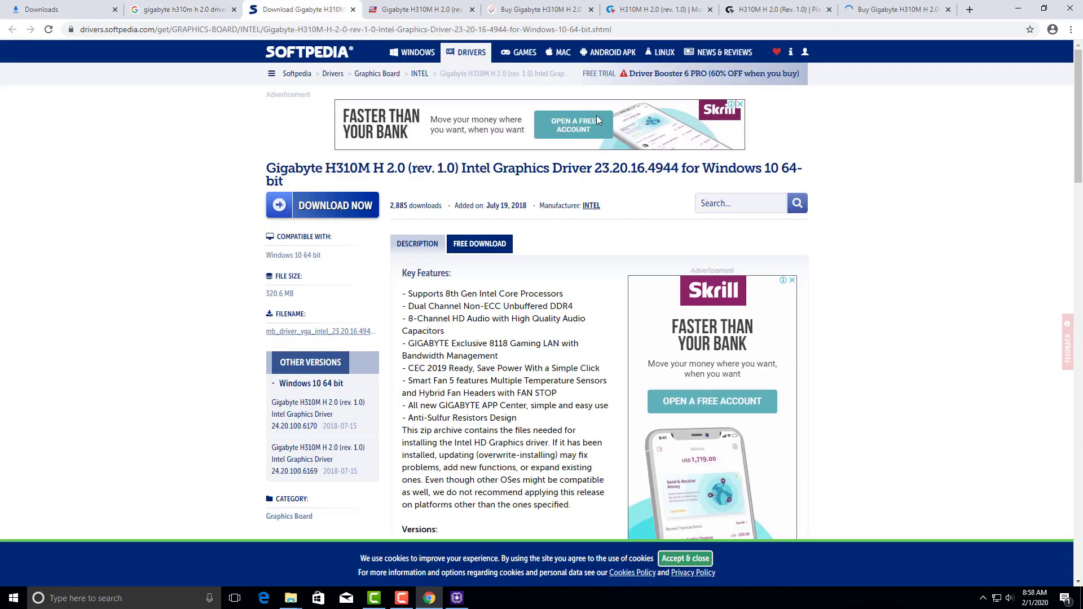
left_click(758, 203)
key("ctrl+v")
key("Return")
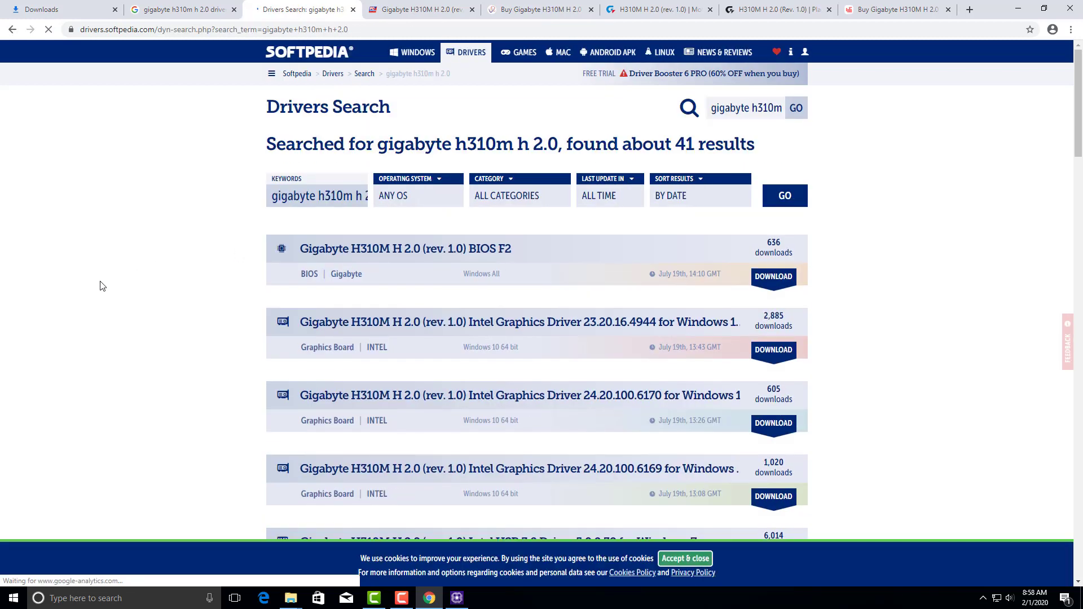
Step: Open the Gigabyte H310M H 2.0 Intel Graphics Driver 23.20.16.4944 result in a separate tab and start its download
scroll(274, 320, "down", 1)
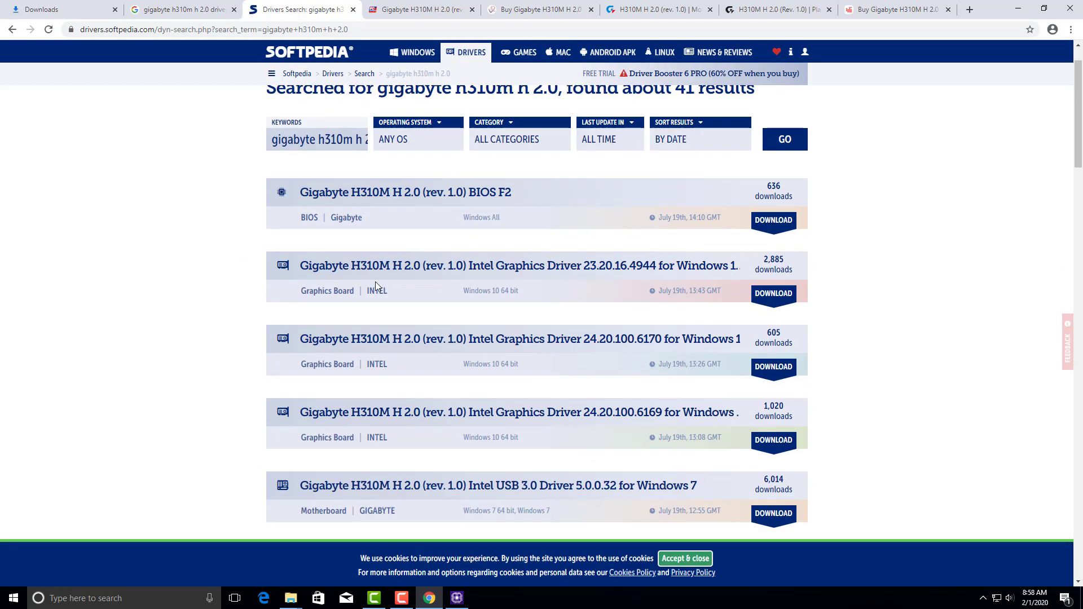
left_click(443, 277)
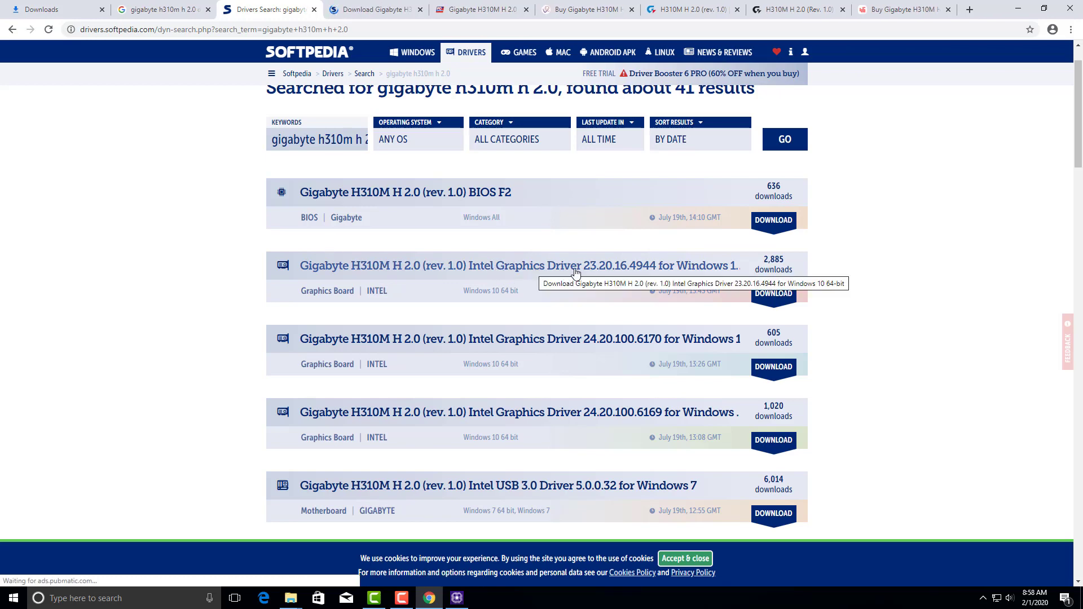
left_click(381, 4)
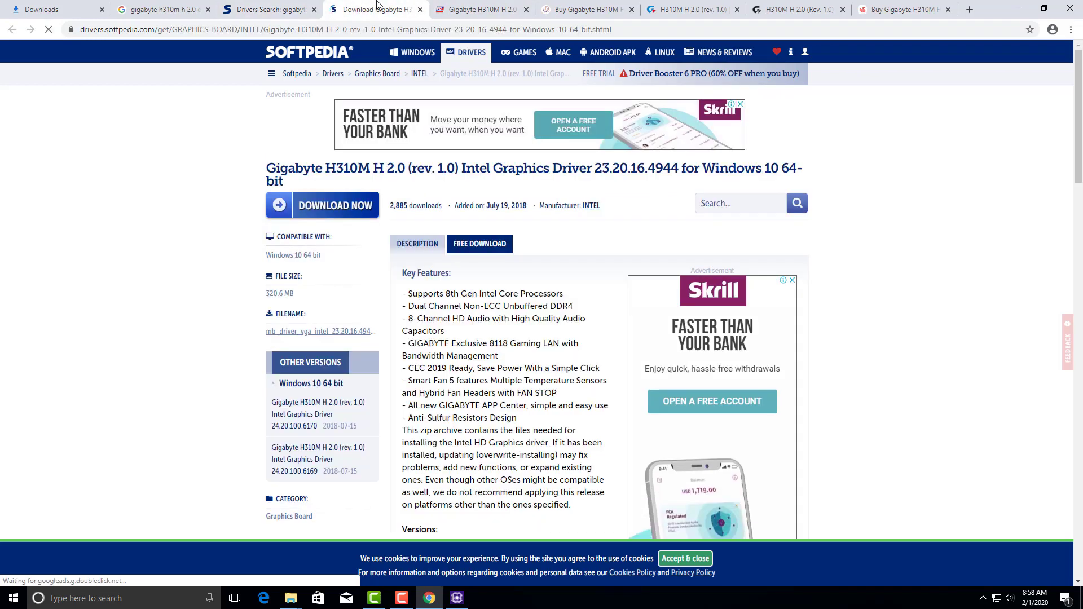
scroll(504, 383, "down", 10)
scroll(504, 383, "down", 20)
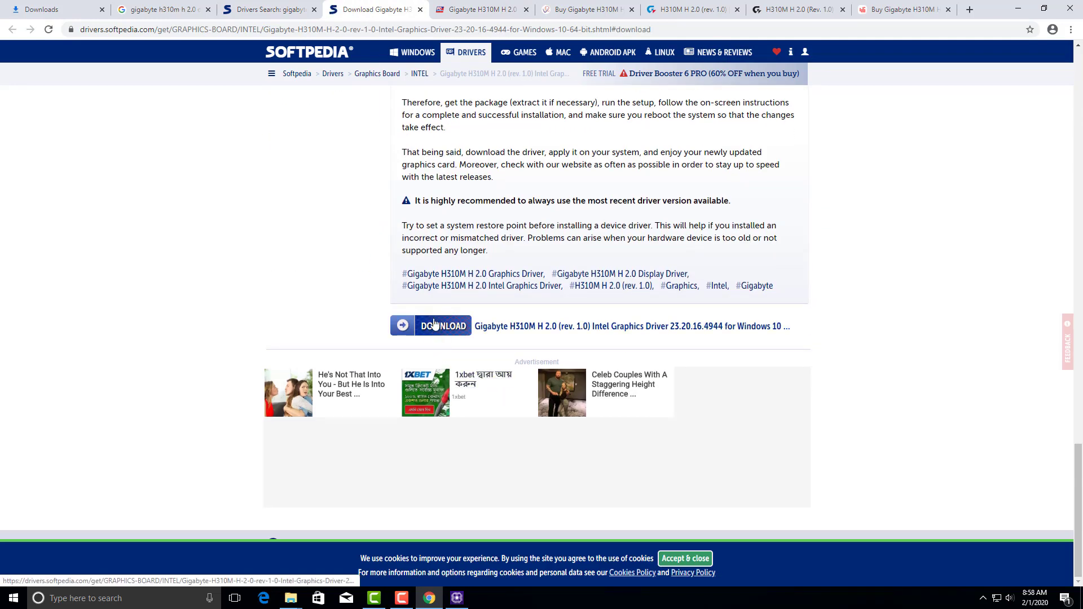
left_click(432, 319)
left_click(406, 294)
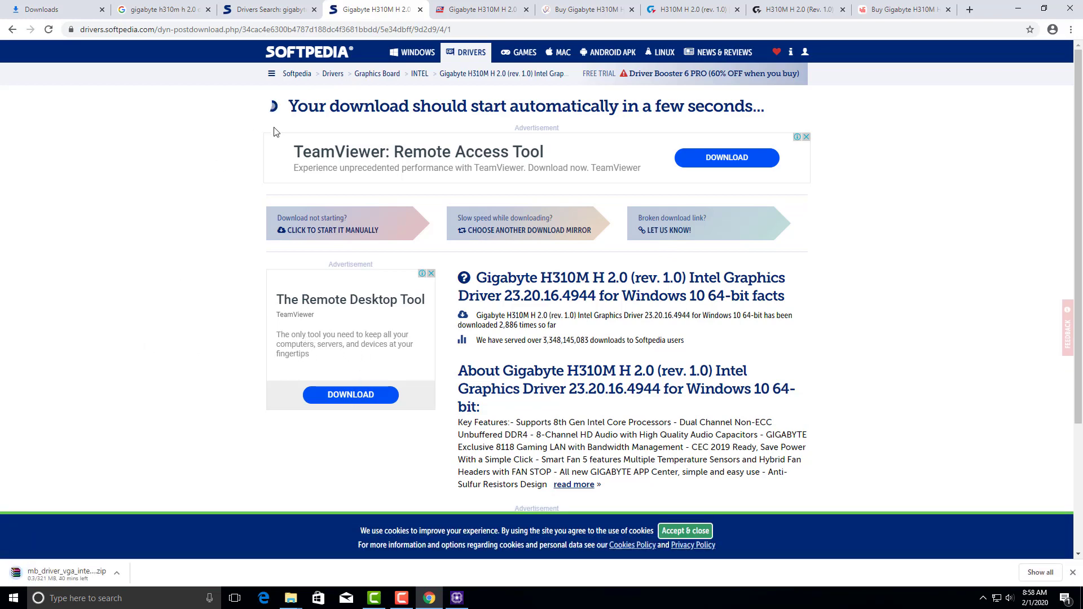
Step: Return to the Softpedia search results and open the Realtek Audio Driver 6.0.1.8437 for Windows 10 64-bit
left_click(270, 10)
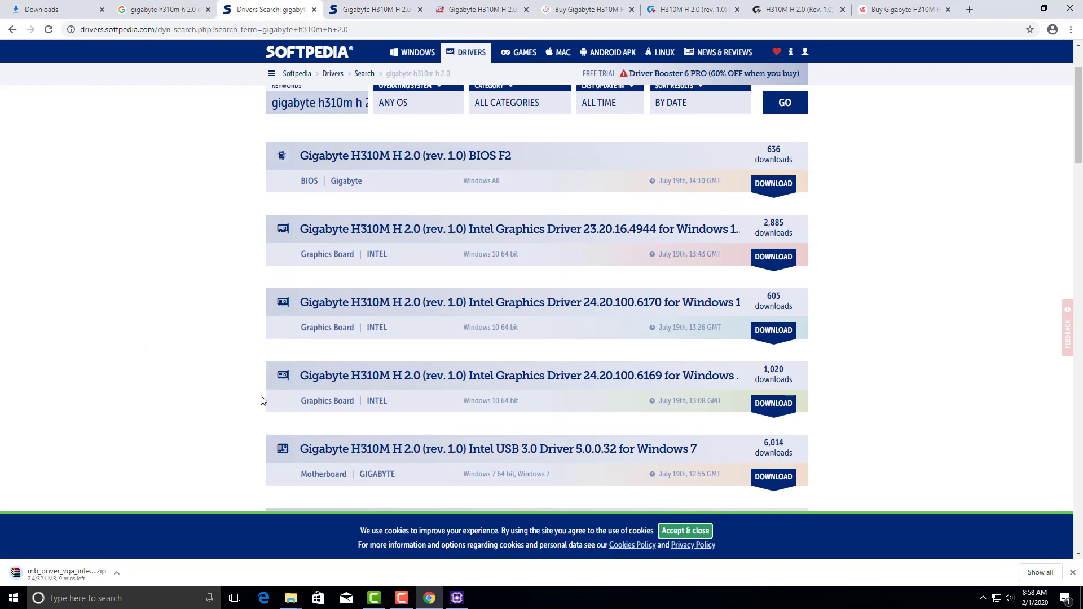
scroll(265, 399, "down", 2)
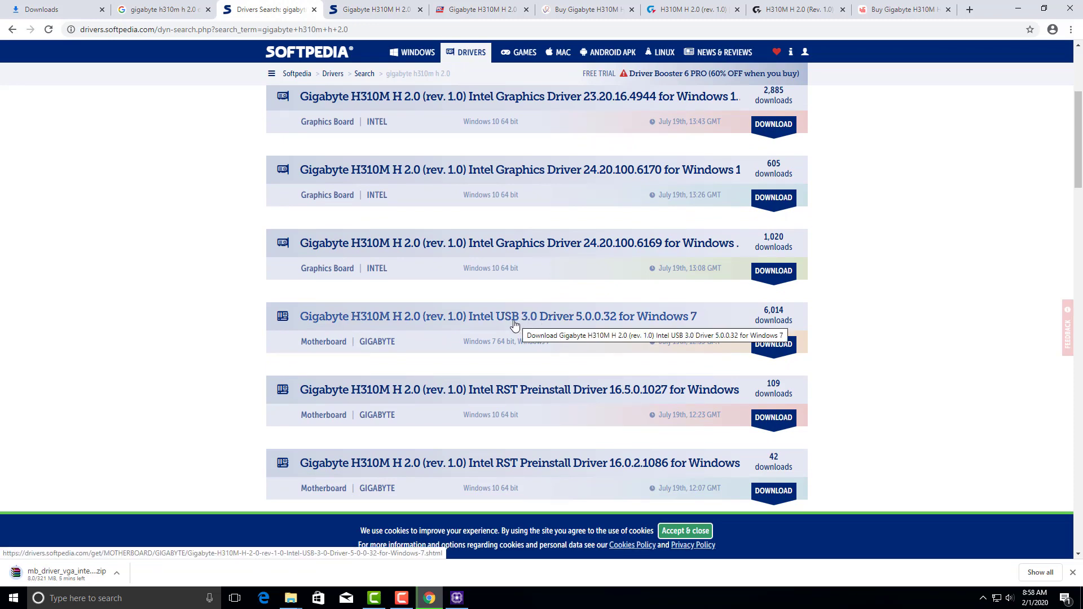
scroll(391, 364, "down", 6)
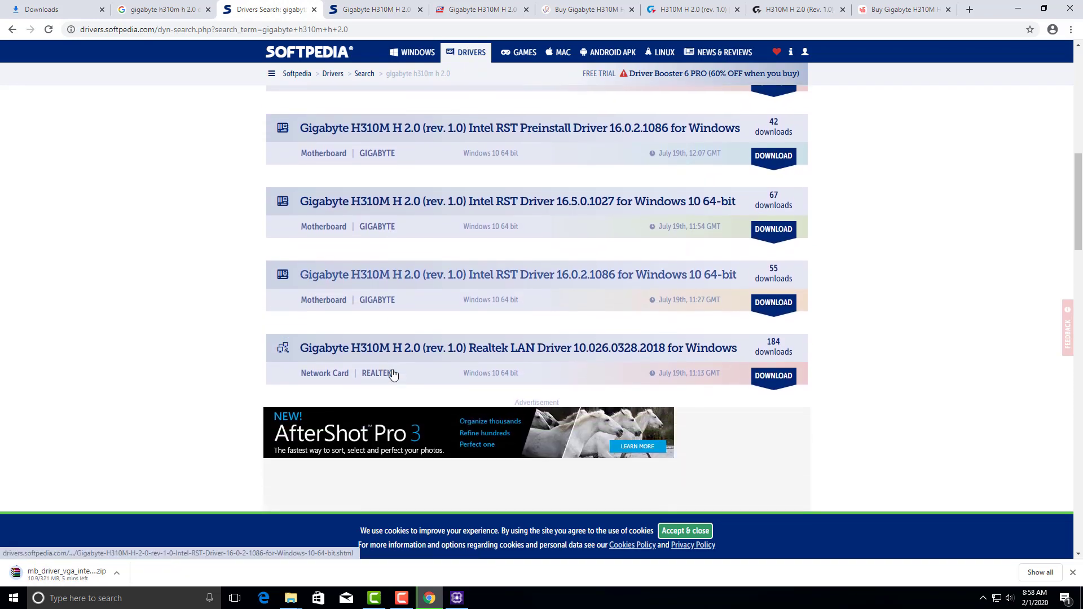
scroll(392, 372, "down", 4)
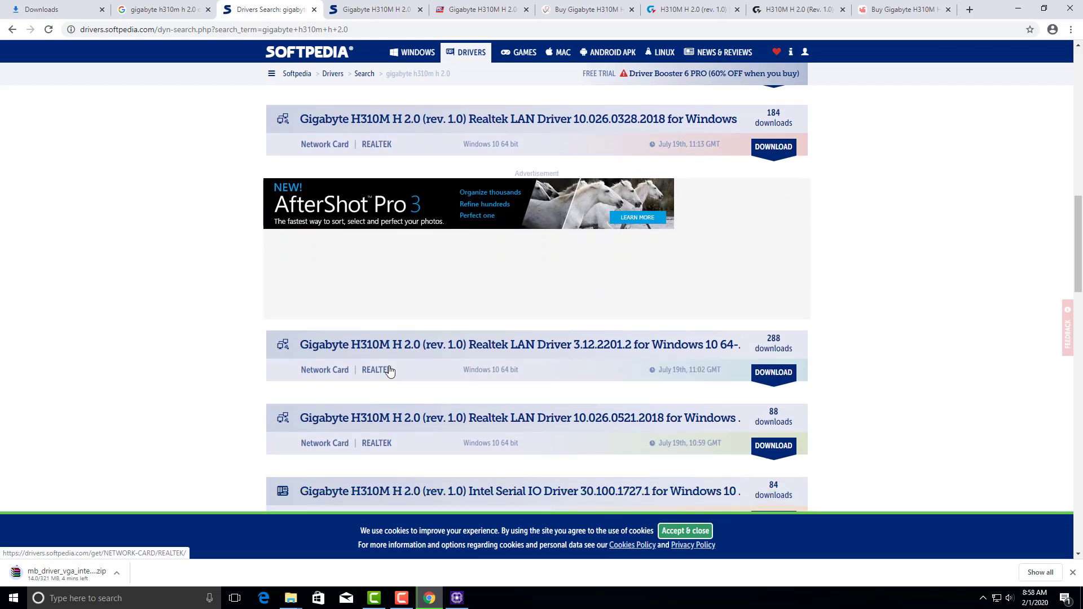
scroll(389, 369, "down", 5)
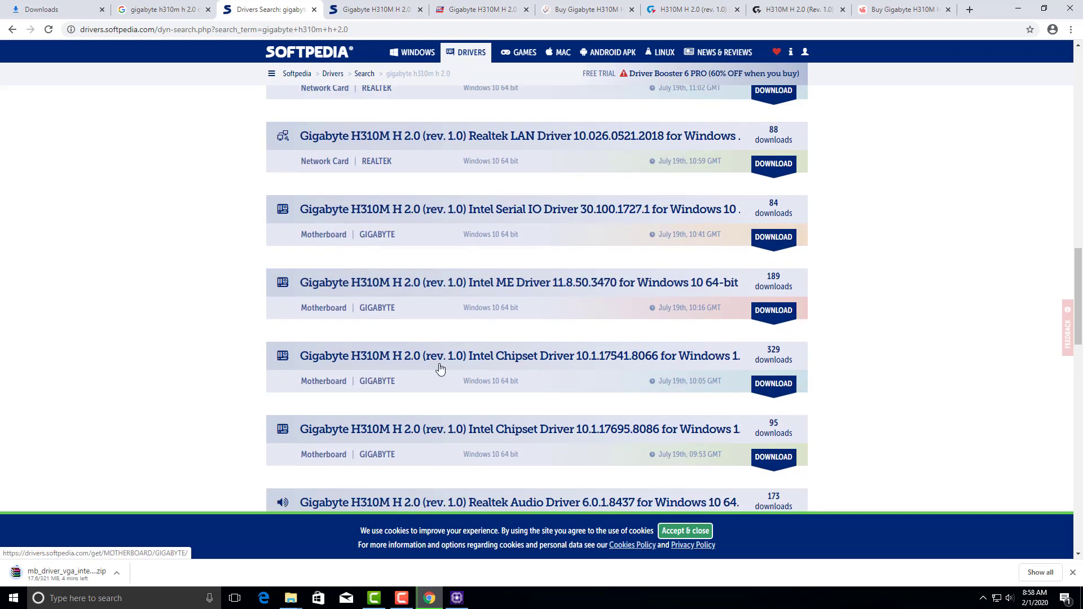
scroll(486, 394, "down", 3)
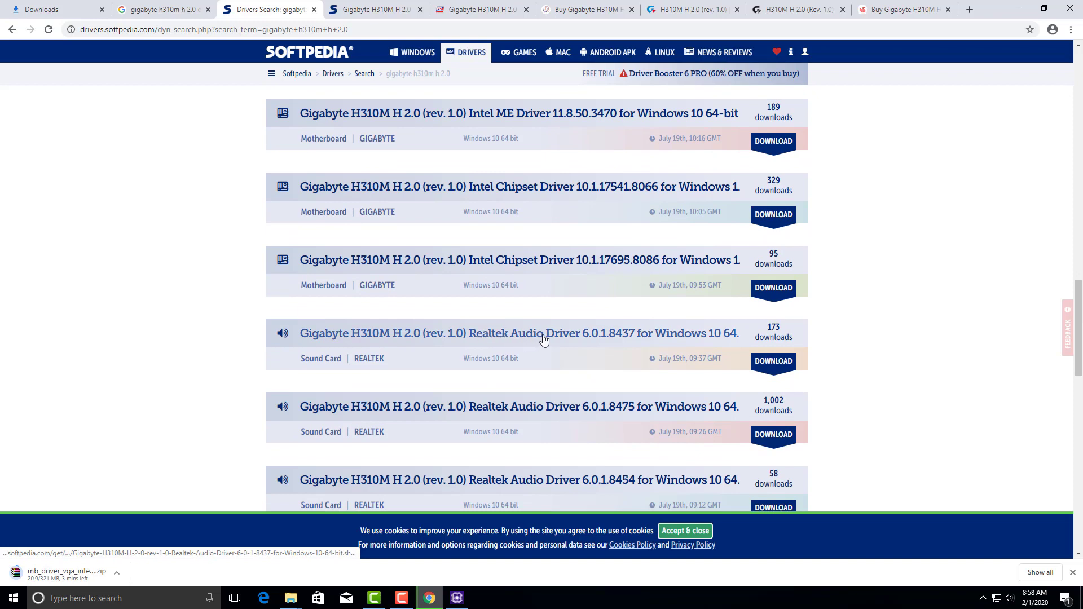
left_click(527, 338)
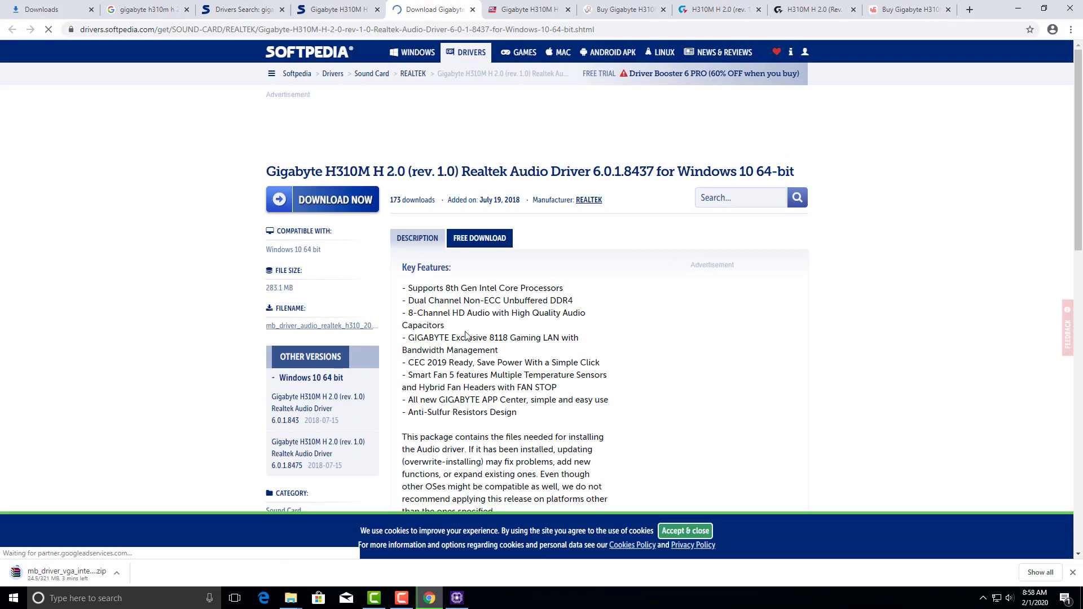
Step: Try to download the Realtek Audio Driver 6.0.1.8437, reloading the interrupted download page
scroll(466, 336, "down", 10)
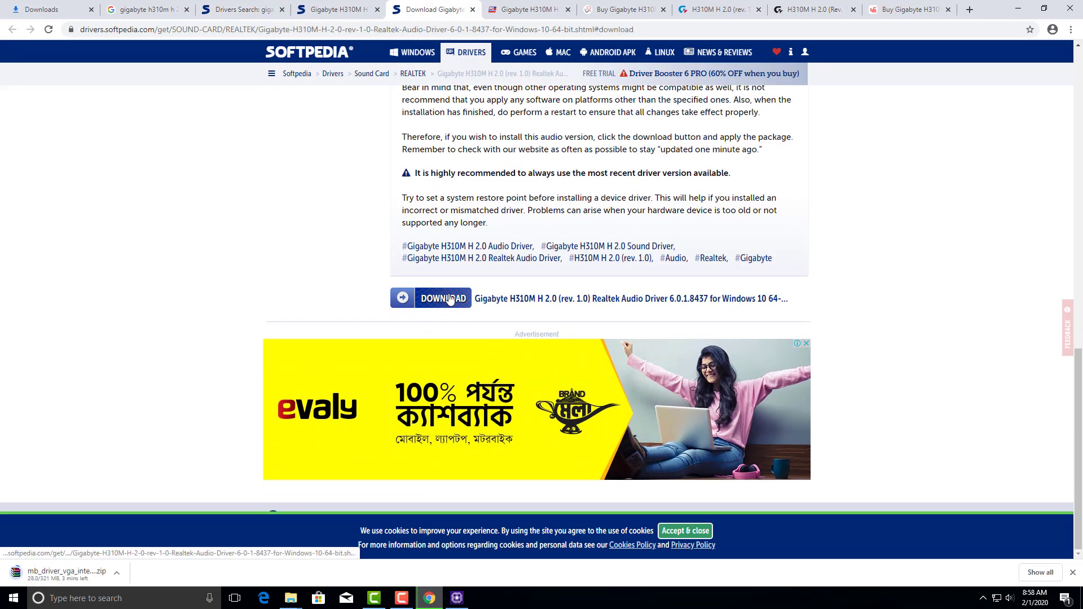
left_click(449, 299)
left_click(437, 277)
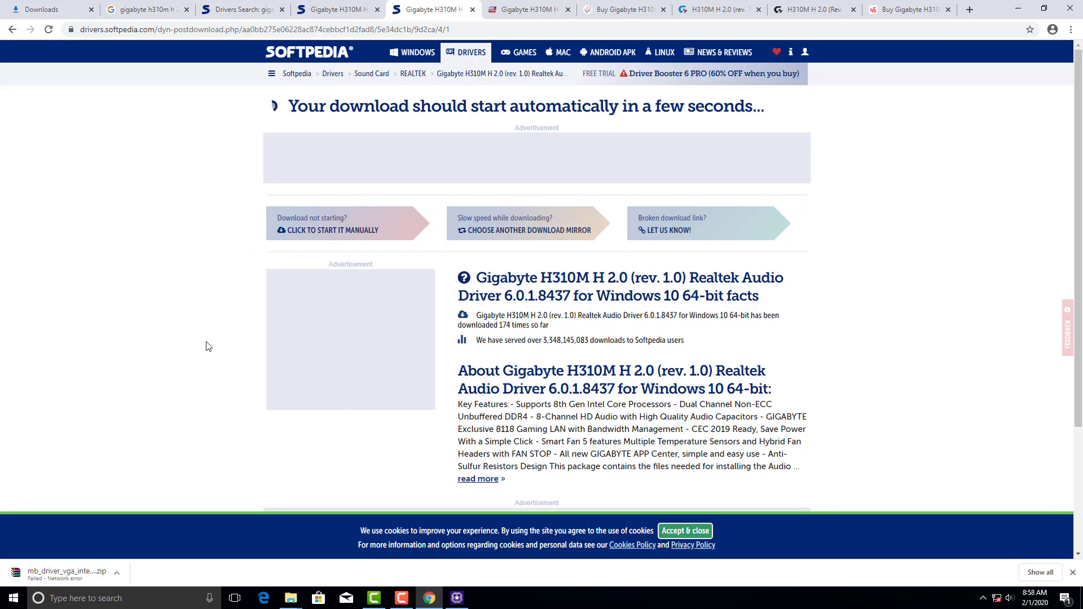
scroll(532, 288, "down", 3)
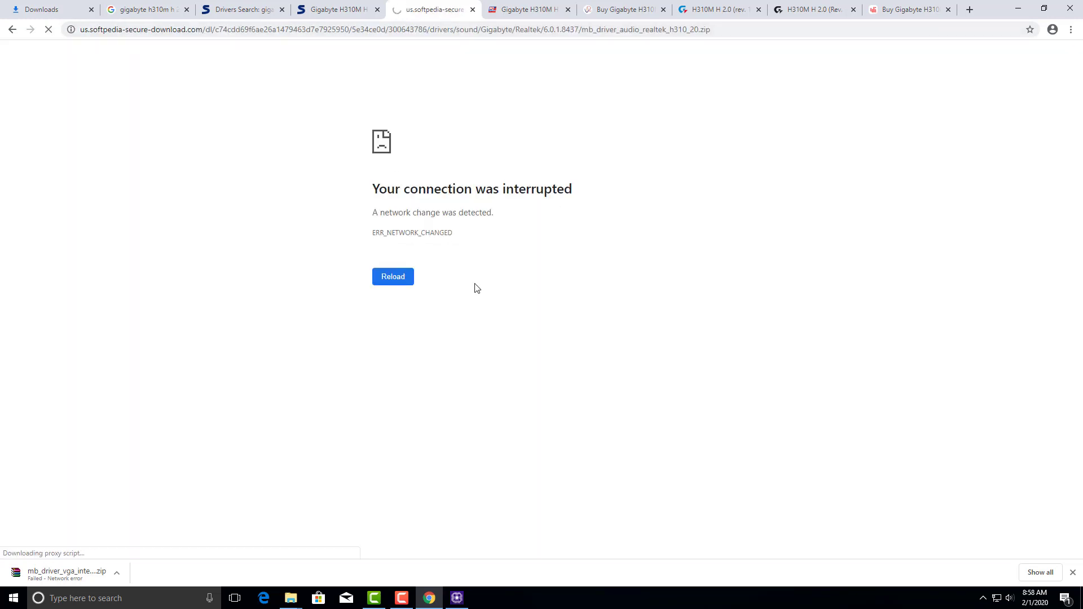
left_click(393, 277)
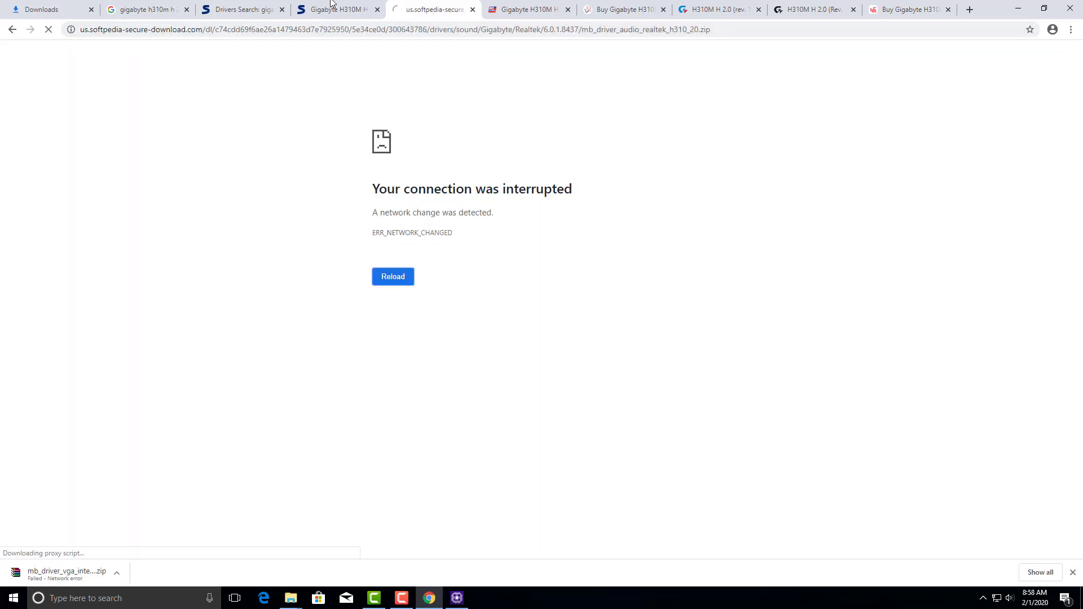
Step: Go back to the Realtek Audio Driver 6.0.1.8437 page and start its download again
left_click(12, 30)
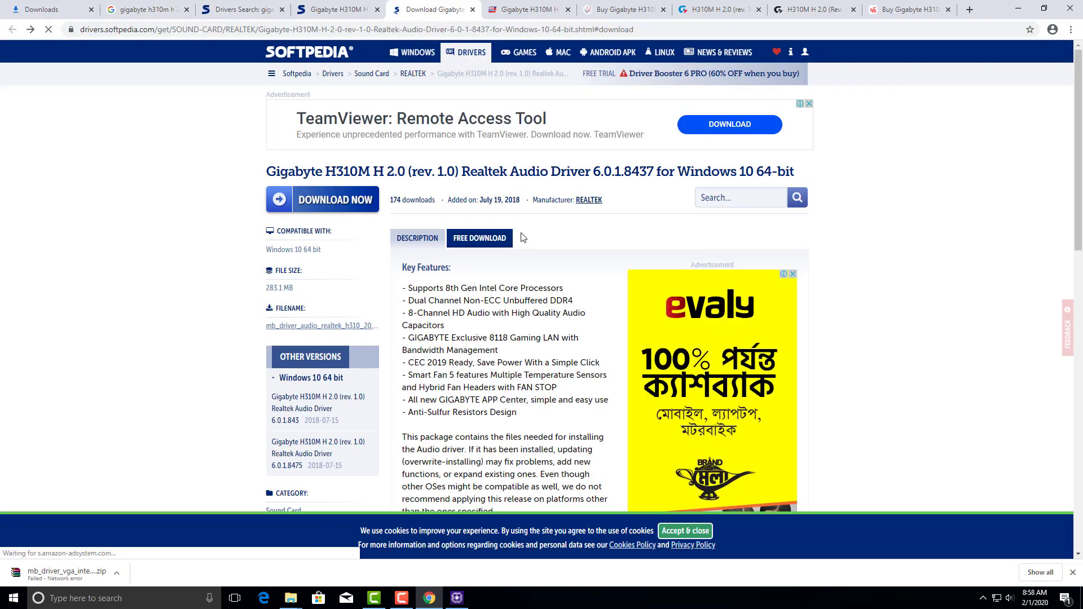
scroll(522, 237, "down", 12)
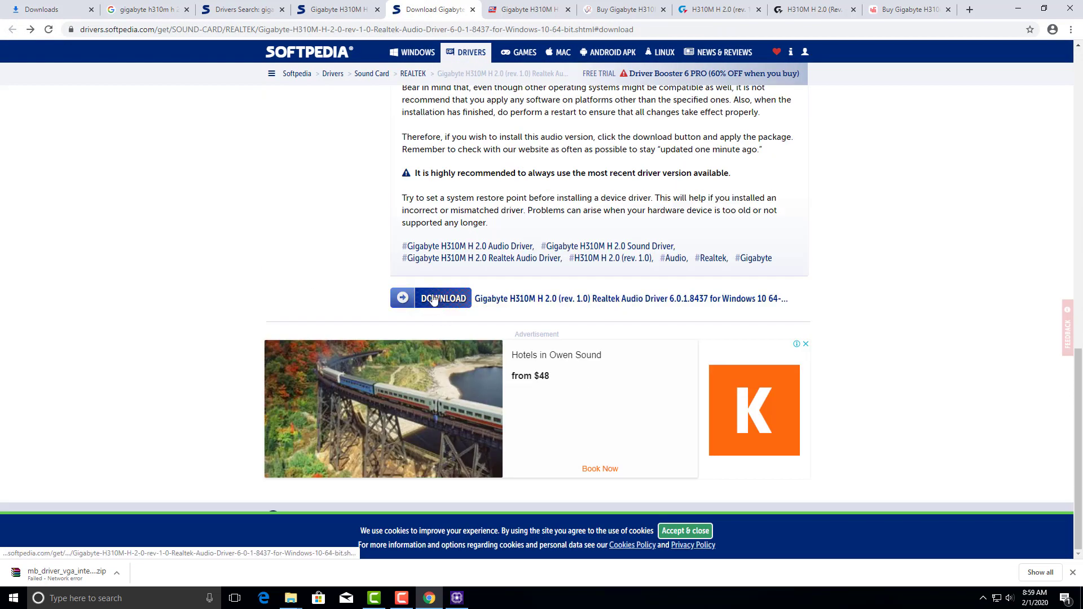
left_click(433, 299)
left_click(423, 304)
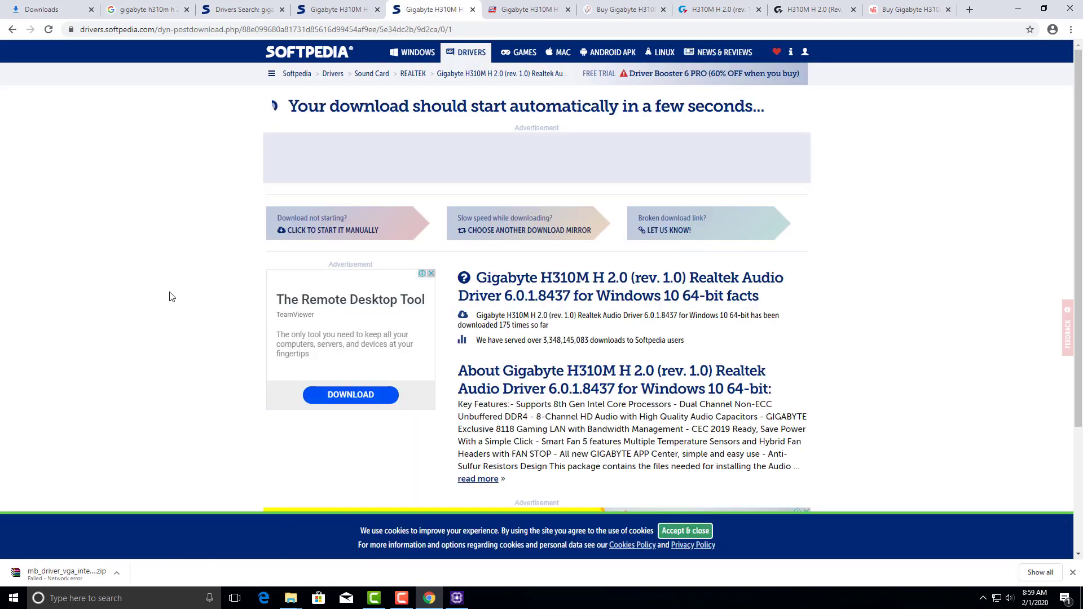
Step: Check the graphics driver's download page, and look through the remaining Softpedia results for H310M H 2.0 drivers and utilities
left_click(326, 4)
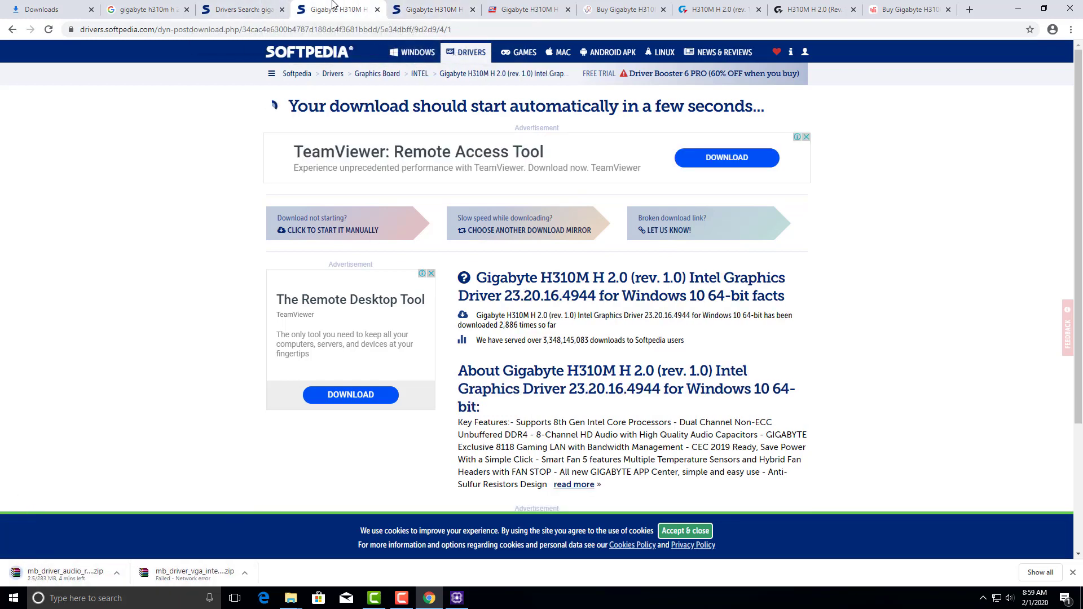
left_click(244, 9)
scroll(271, 389, "down", 6)
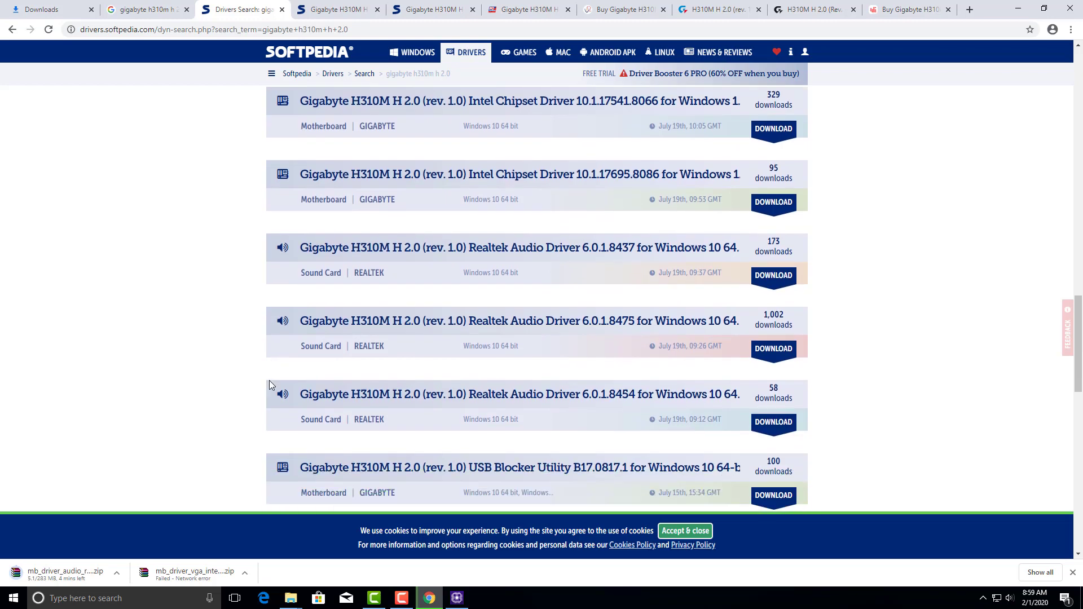
scroll(266, 387, "down", 3)
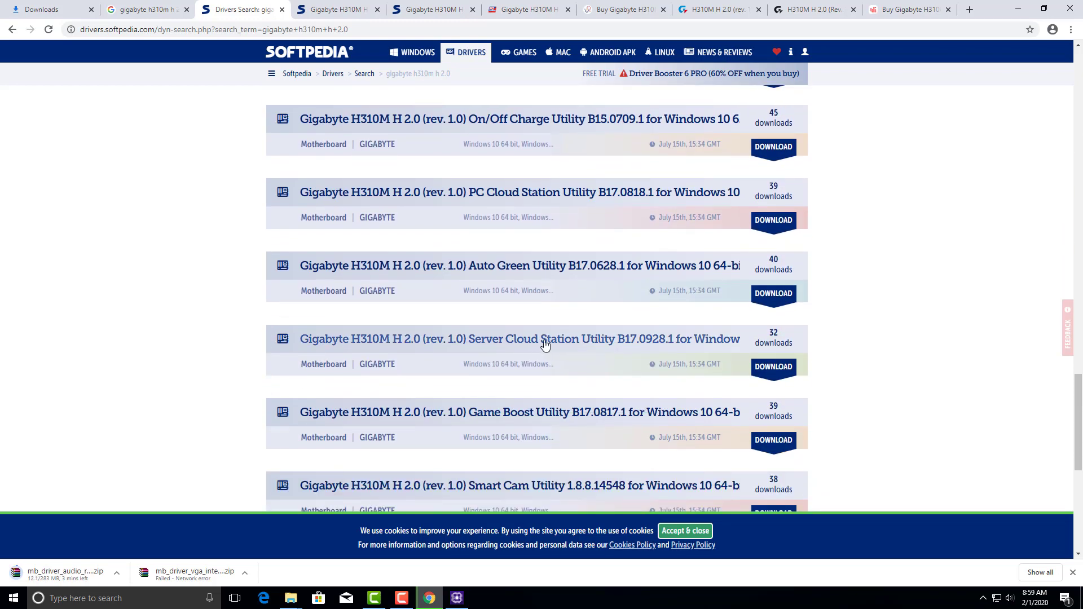
scroll(545, 340, "down", 3)
scroll(555, 317, "down", 2)
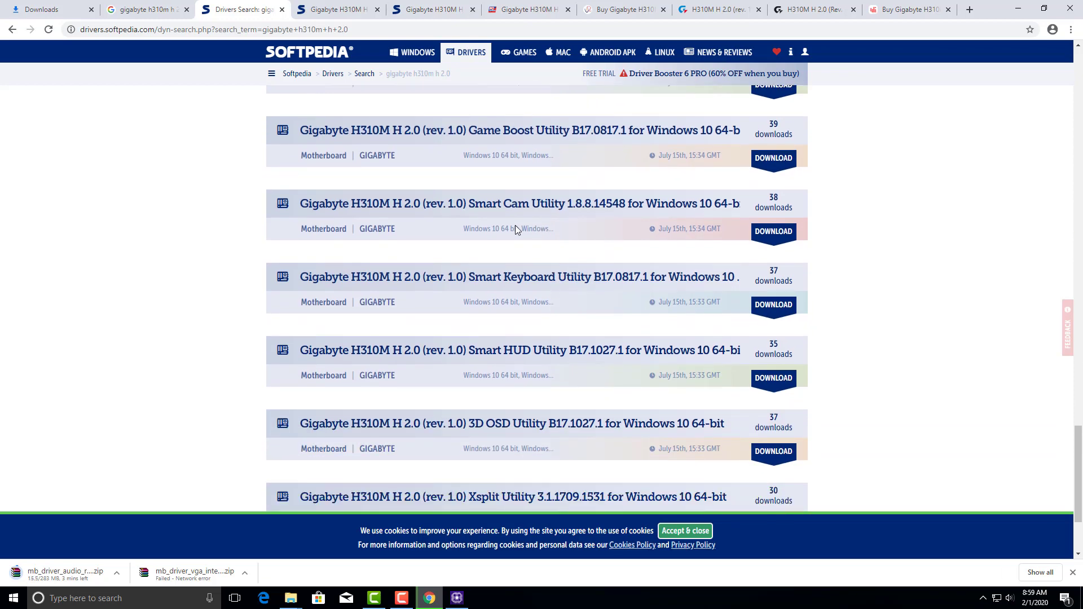
scroll(513, 285, "down", 2)
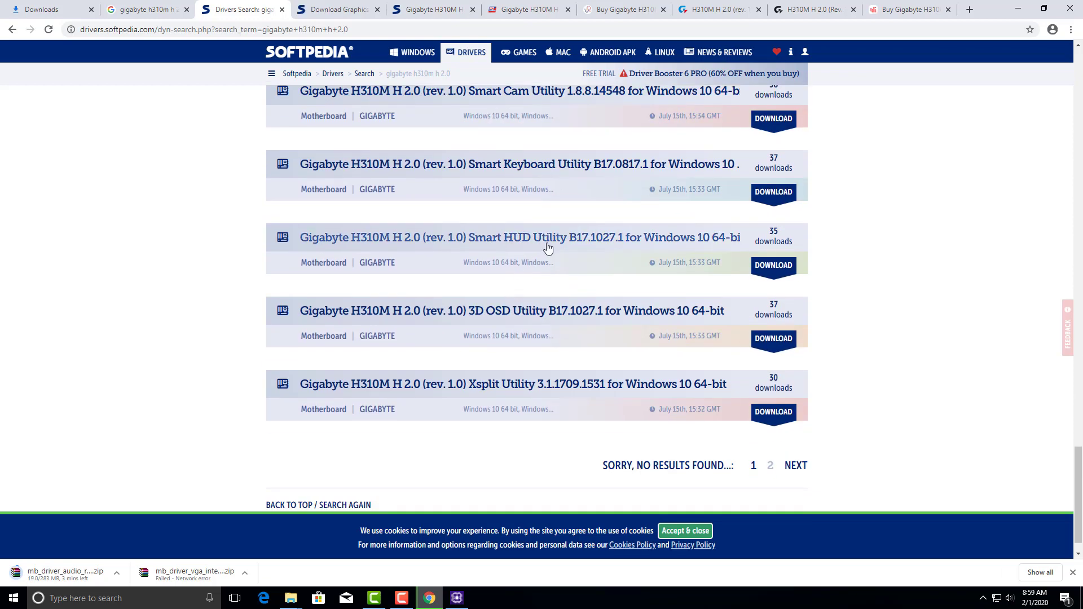
scroll(555, 326, "down", 1)
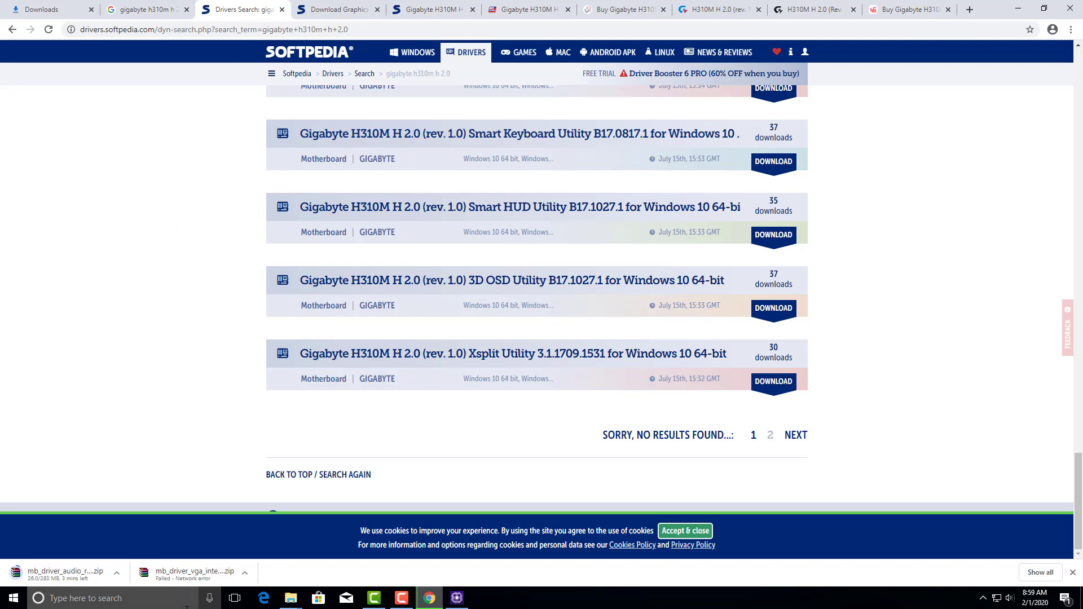
Step: Resume the failed graphics driver ZIP download and minimize the browser
left_click(244, 575)
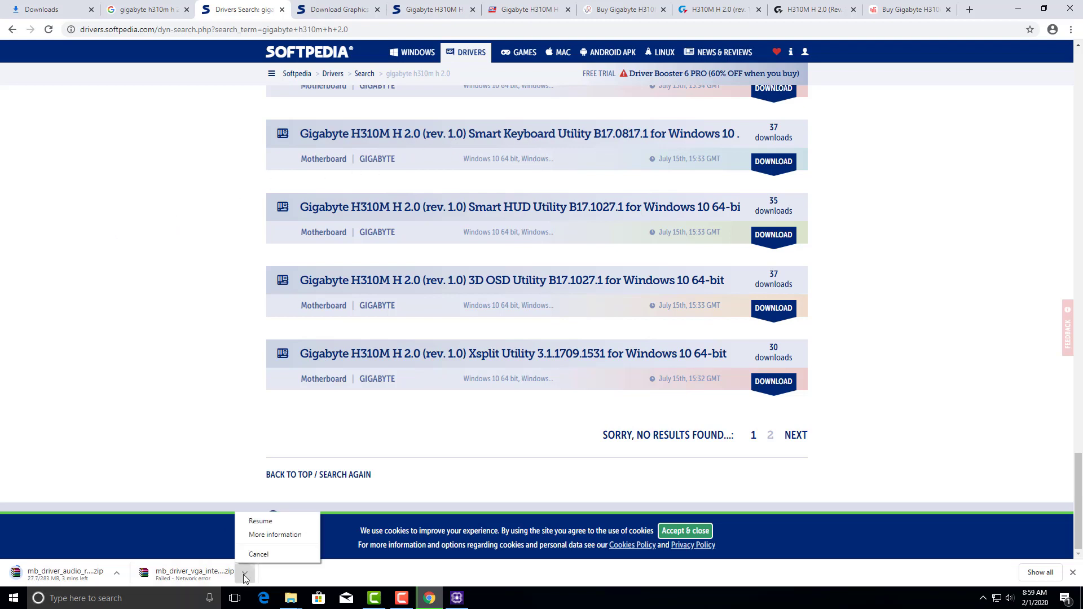
left_click(250, 519)
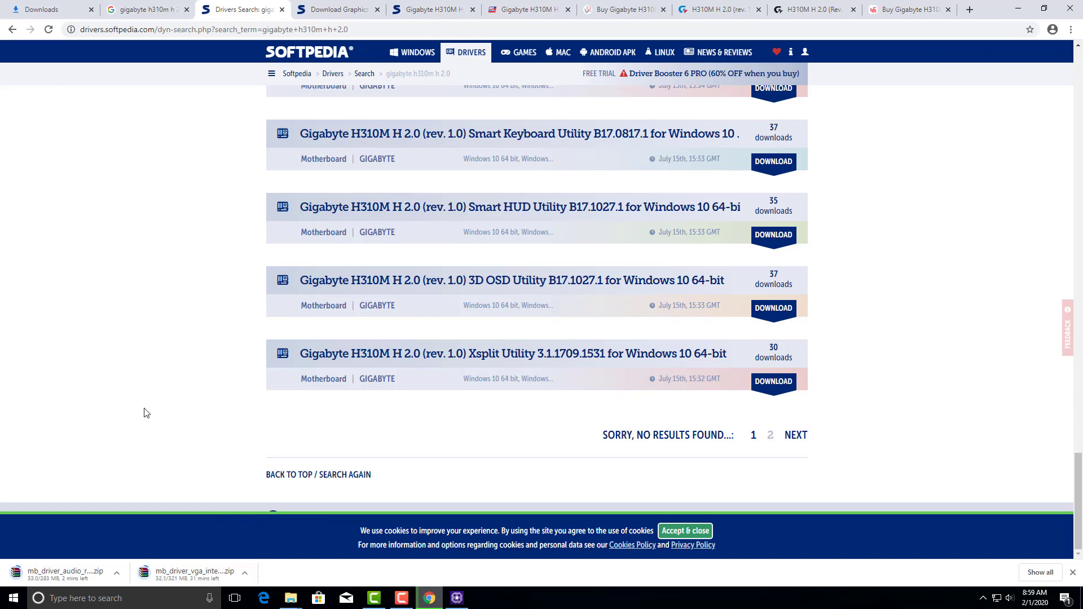
left_click(1018, 10)
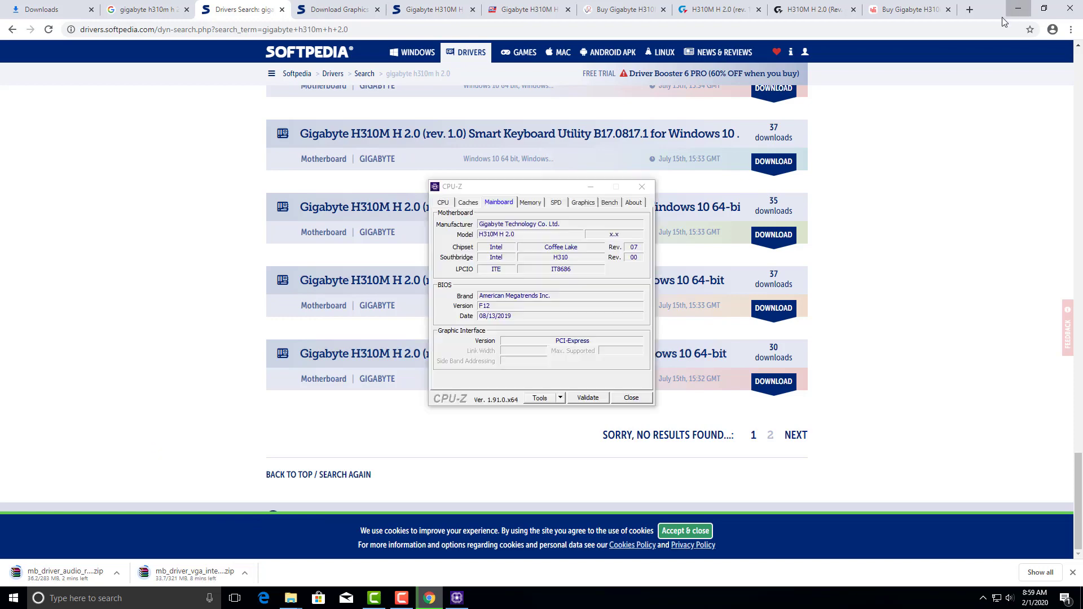
Step: Review the memory, SPD, graphics, bench and about information in CPU-Z, and close the program
left_click(532, 204)
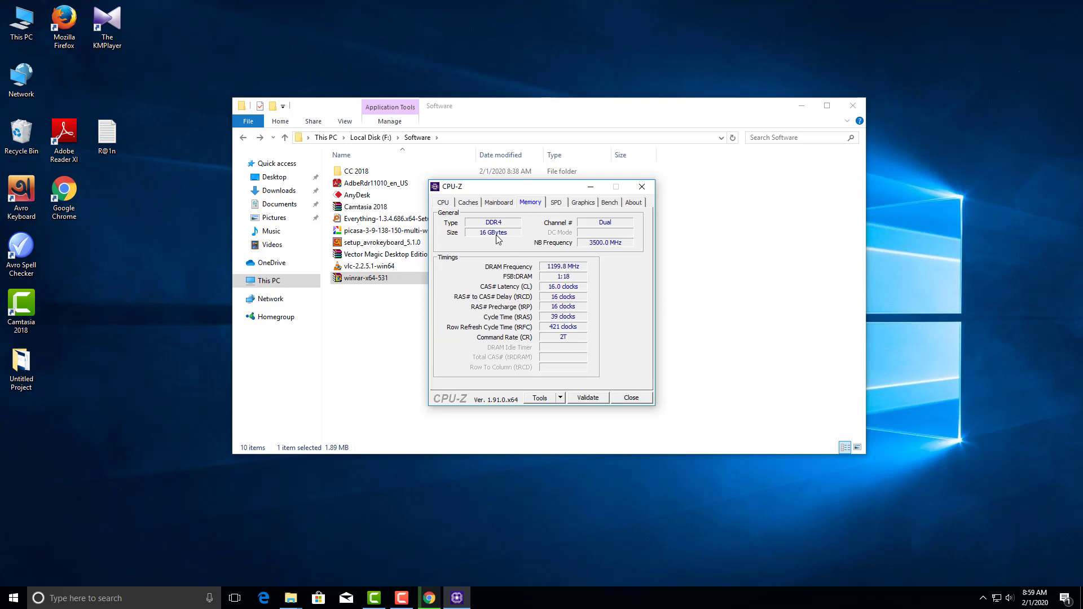
left_click(557, 203)
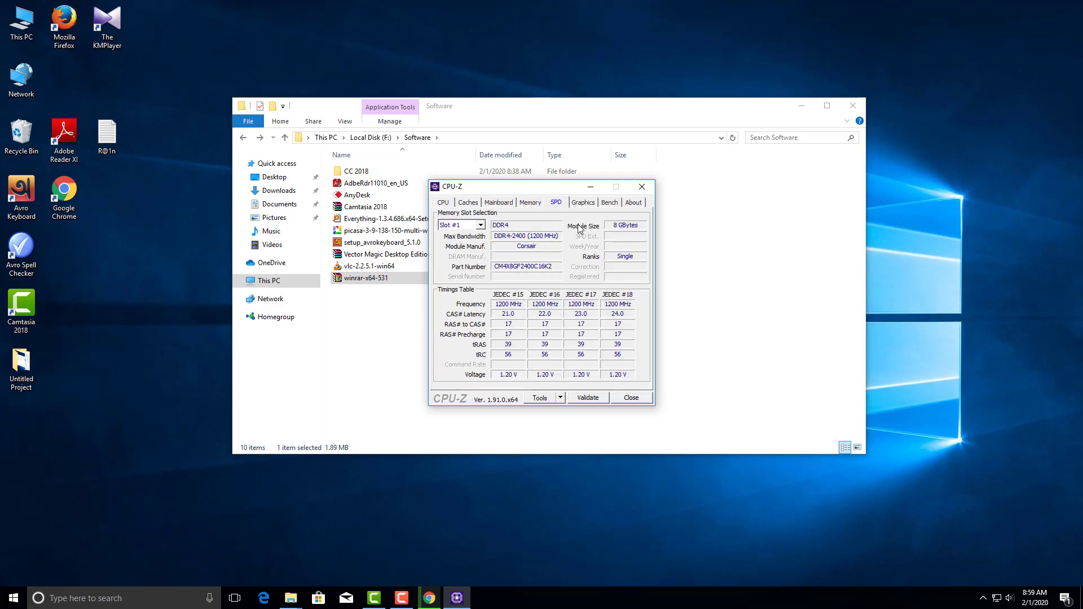
left_click(583, 204)
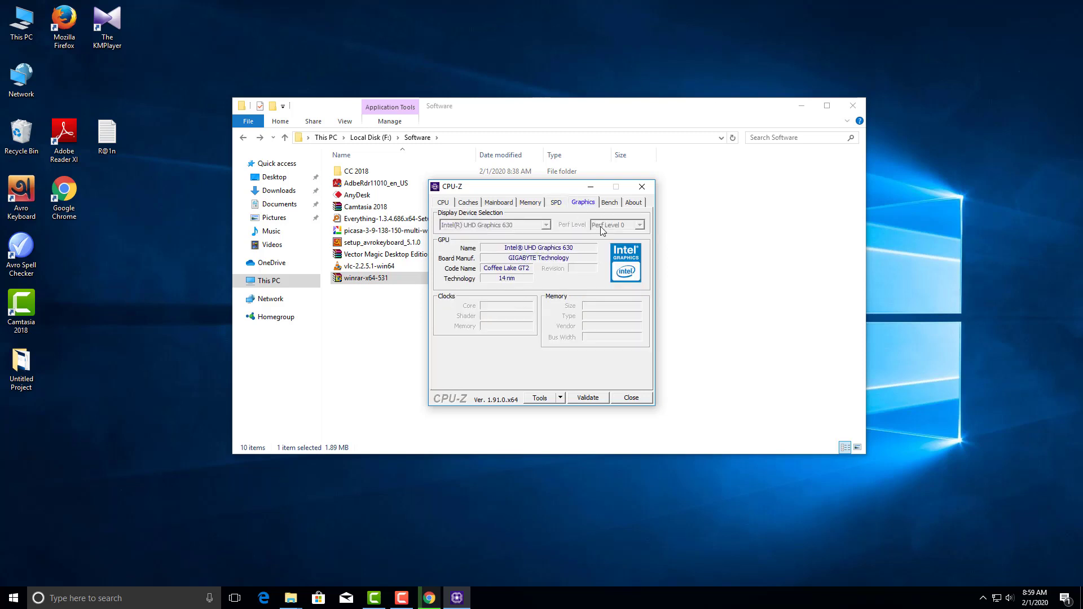
left_click(614, 205)
left_click(632, 203)
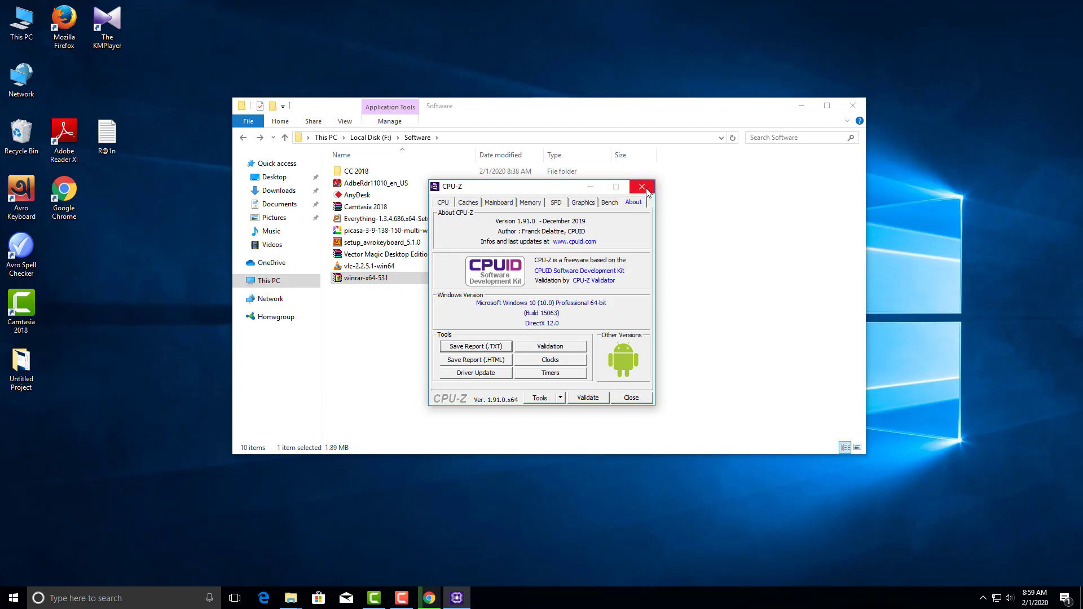
left_click(646, 192)
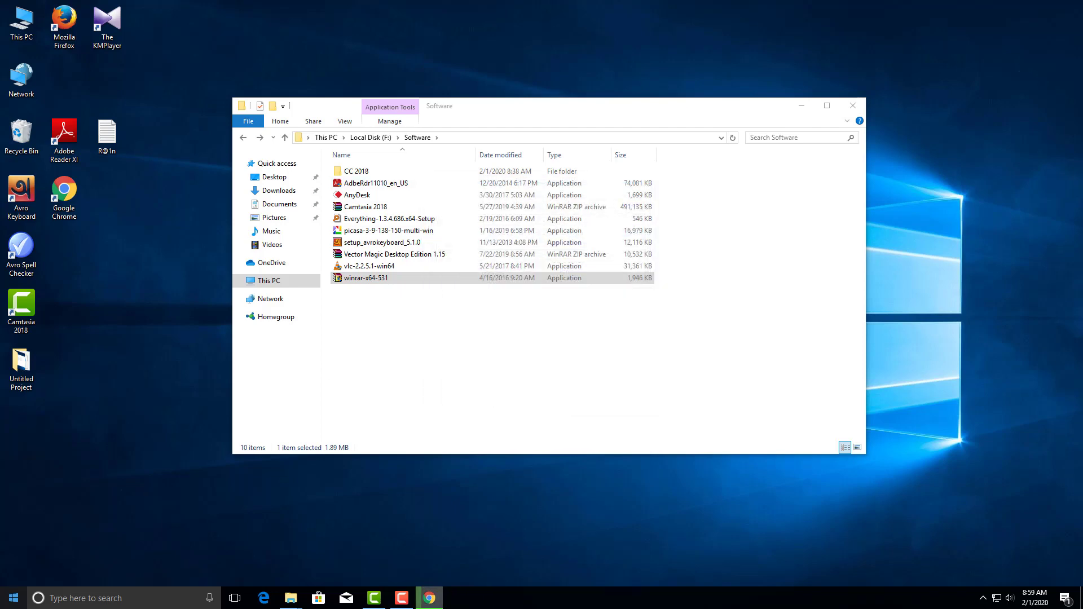
Step: Review the PC's system summary in System Information, close it, and refresh the desktop
left_click(75, 597)
type("sy")
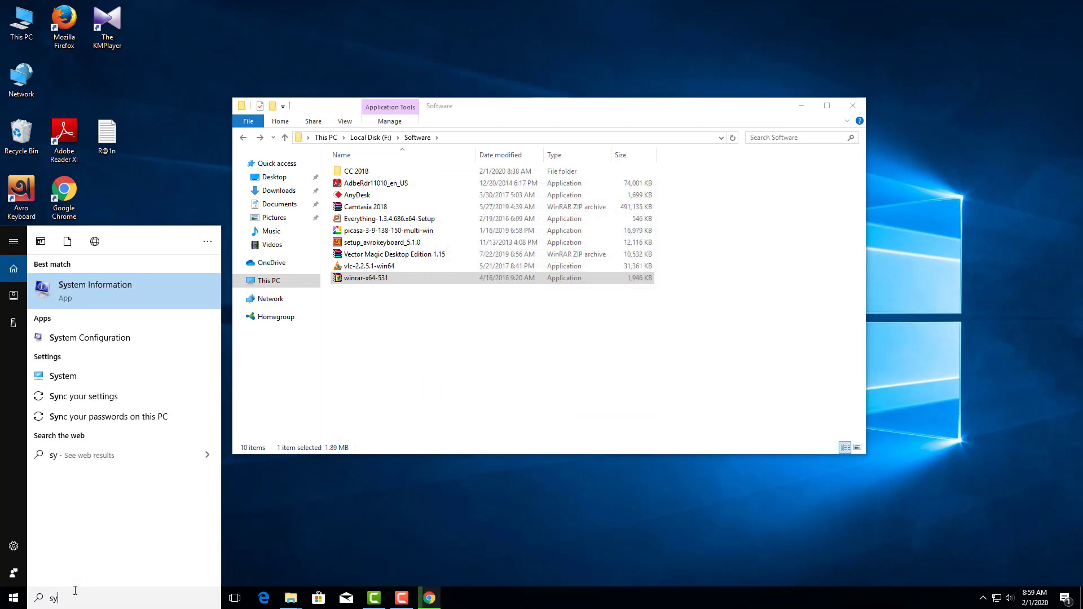
key("Return")
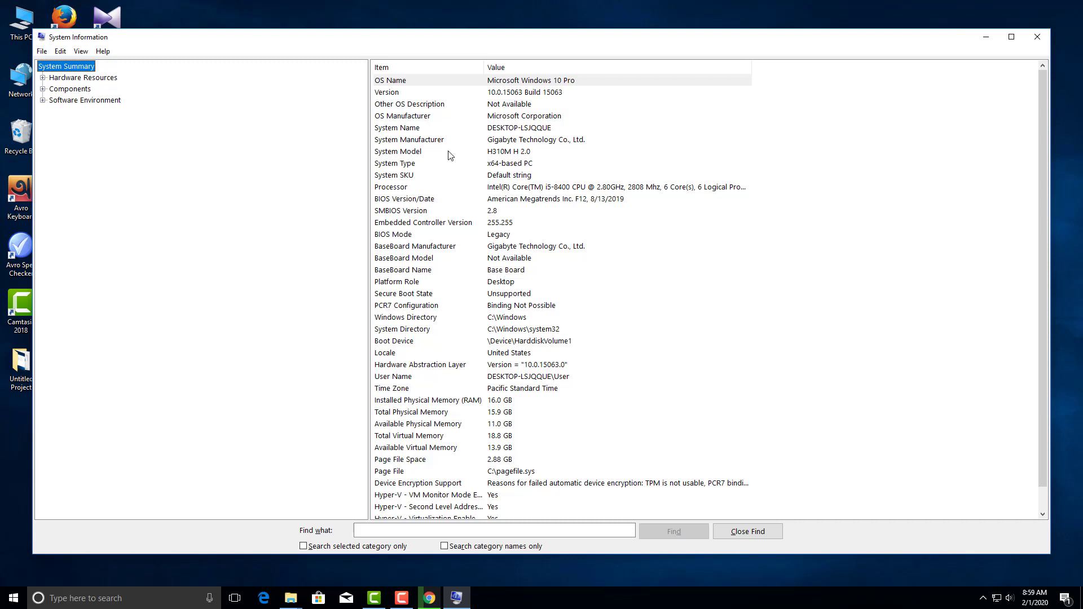
left_click(1038, 36)
right_click(648, 19)
left_click(705, 53)
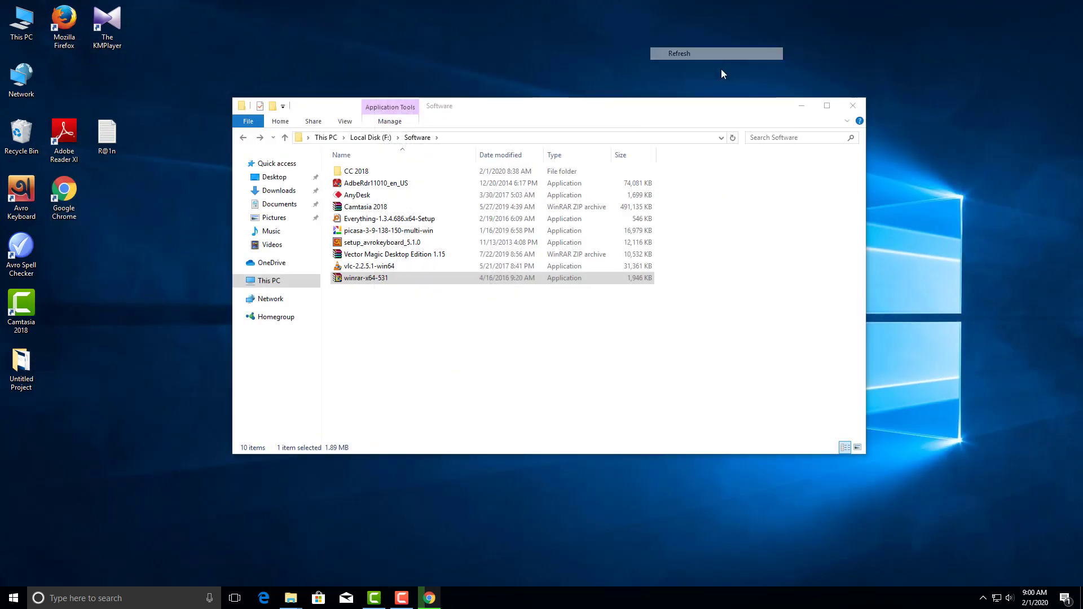
Step: Install Everything from Everything-1.3.4.686.x64-Setup in the maximized Software folder, keeping the default options and running it on completion
left_click(827, 106)
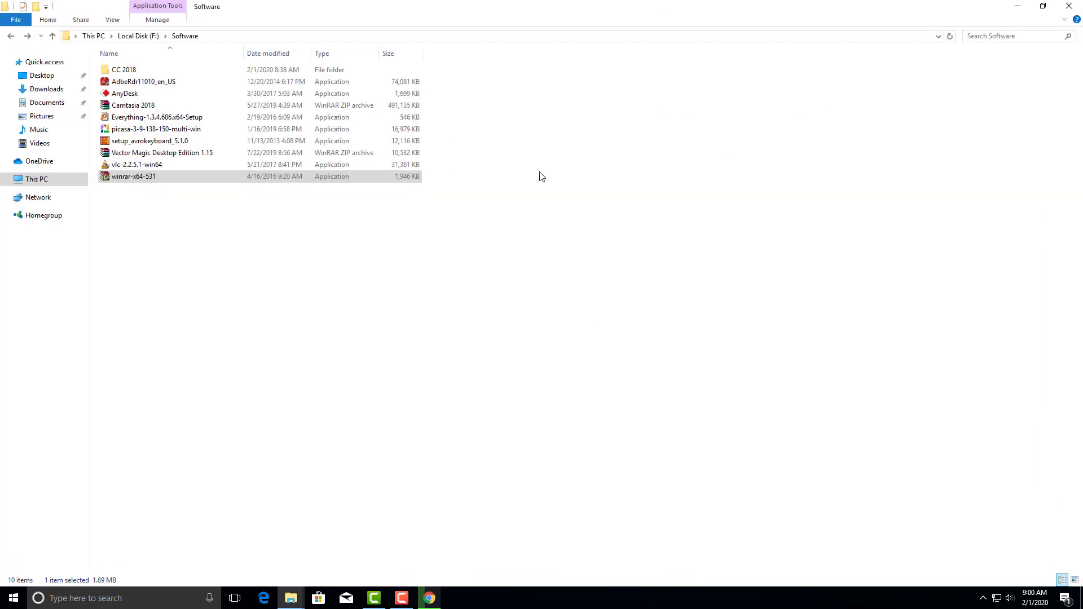
left_click(292, 263)
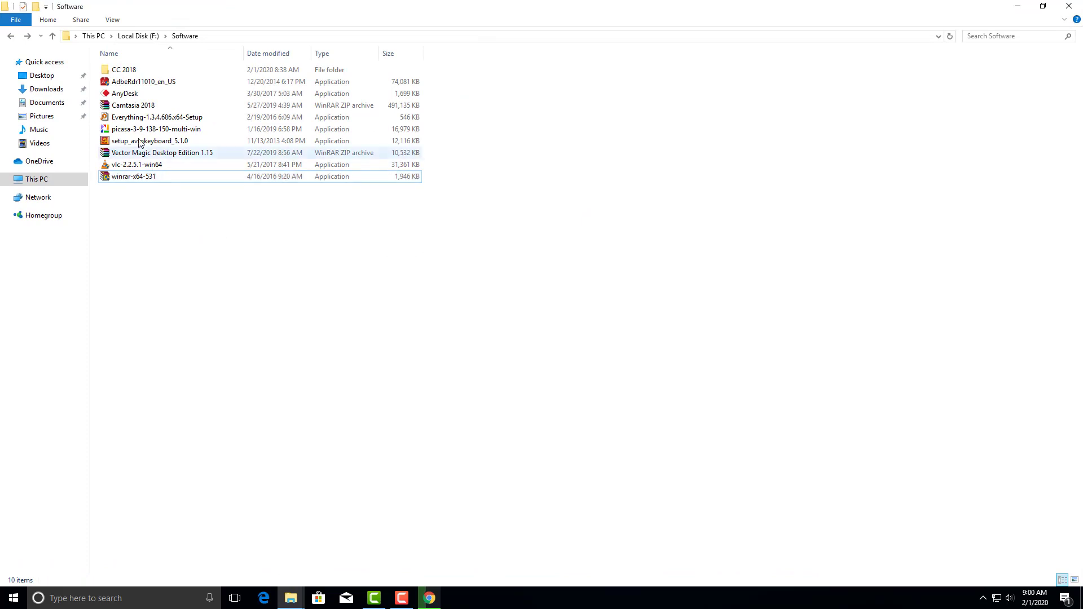
double_click(152, 118)
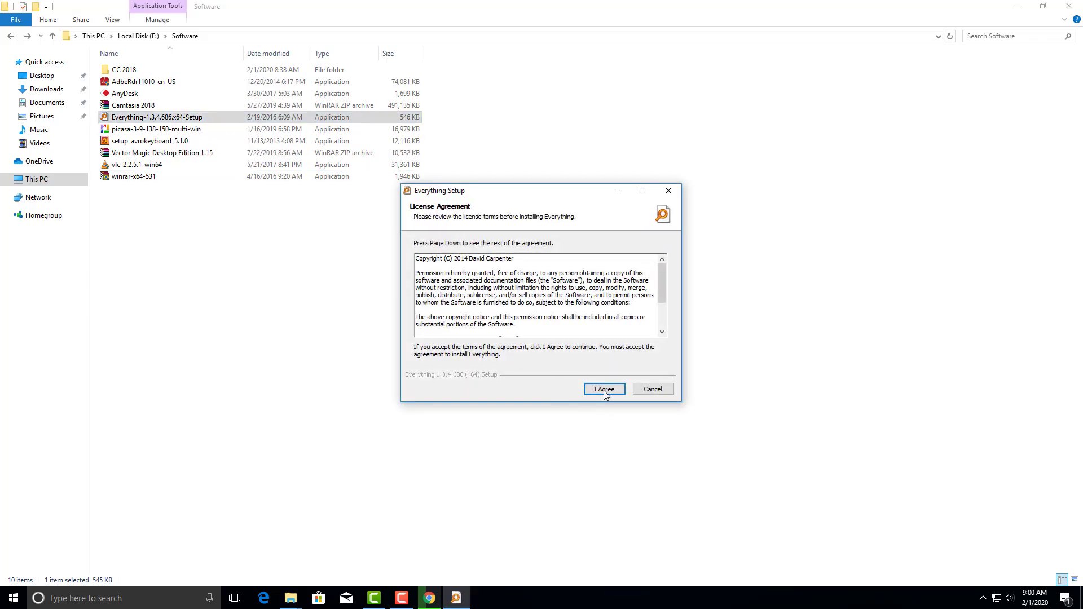
left_click(604, 389)
left_click(603, 392)
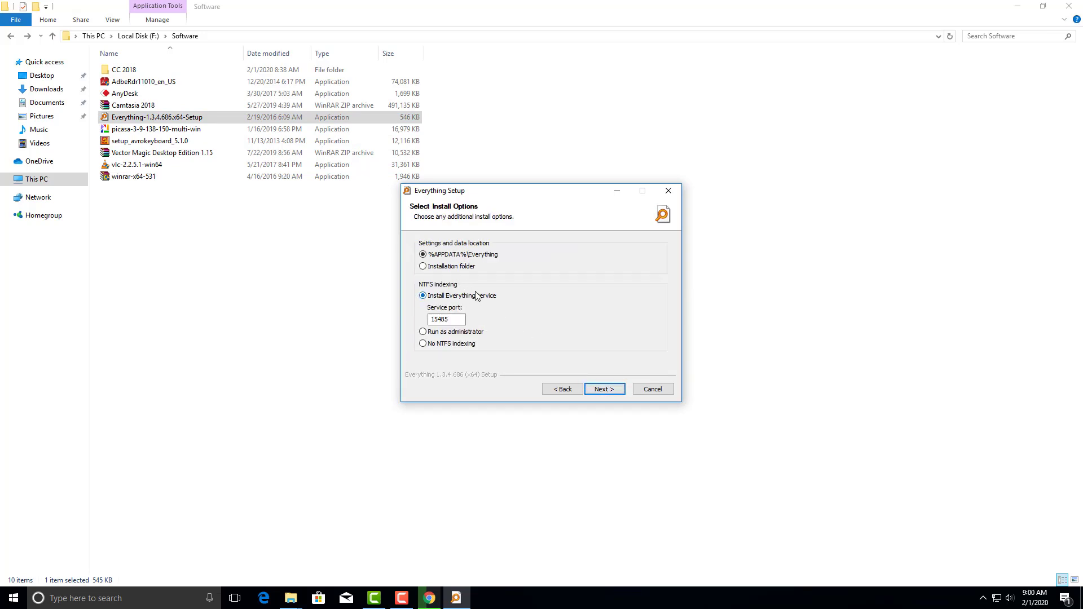
left_click(608, 390)
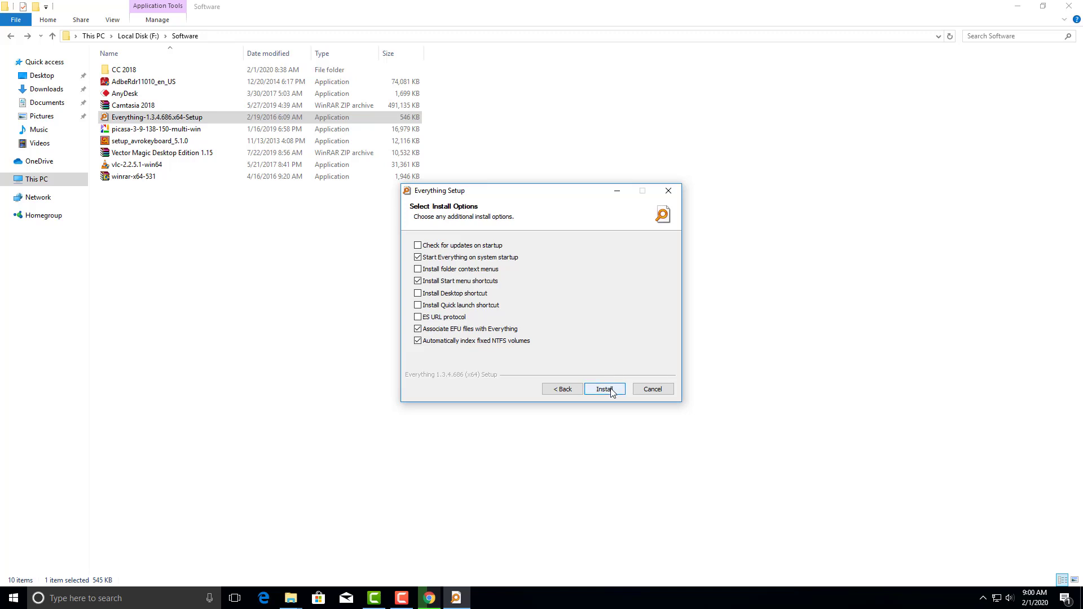
left_click(604, 389)
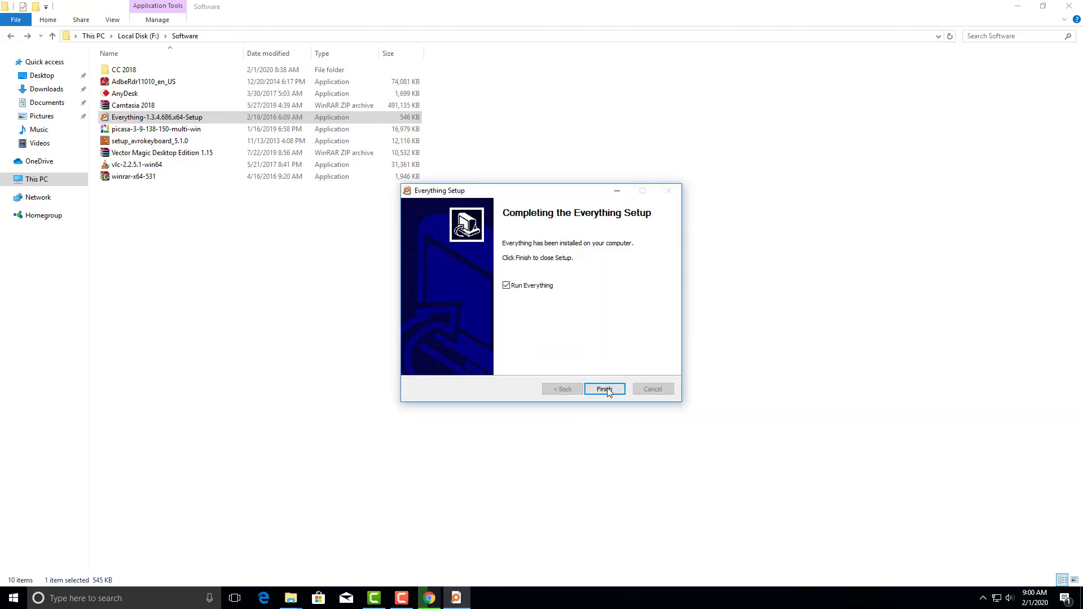
left_click(604, 389)
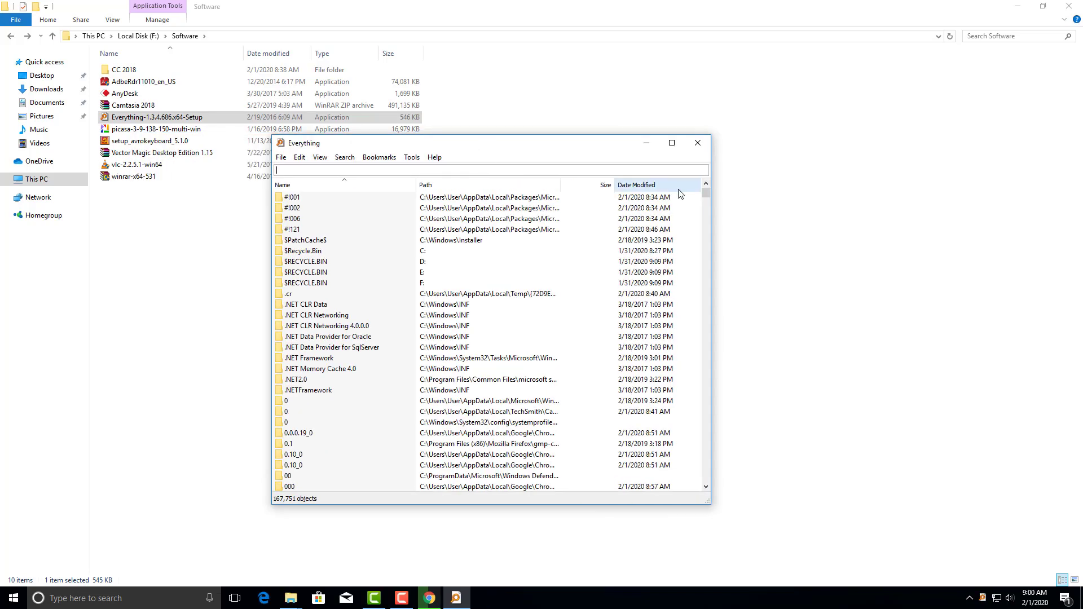
Step: Pin Everything to the taskbar, and minimize and restore its window from there
right_click(456, 597)
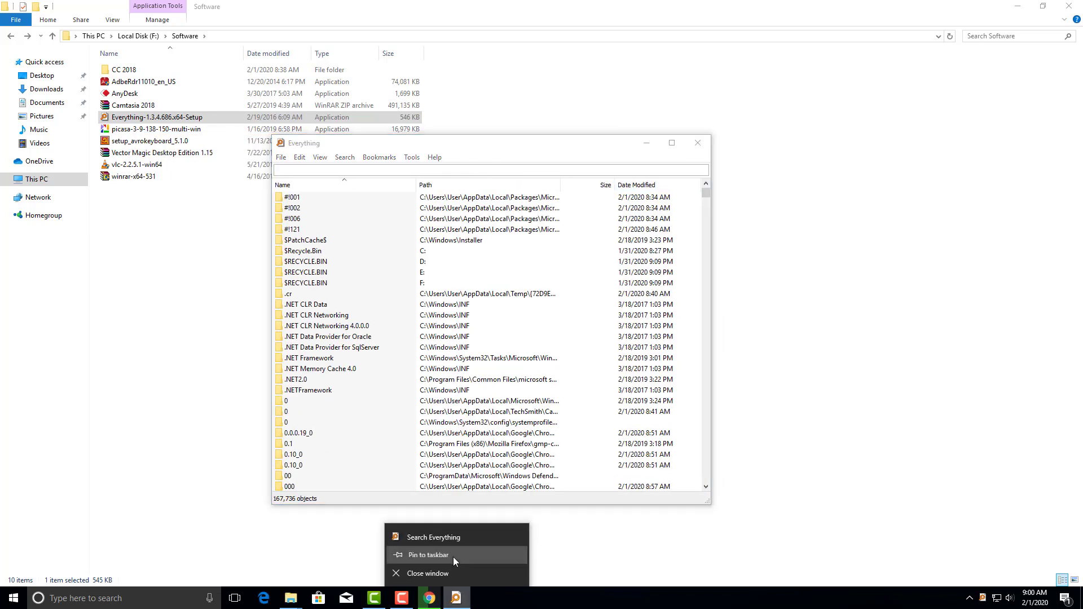
left_click(452, 557)
left_click(458, 599)
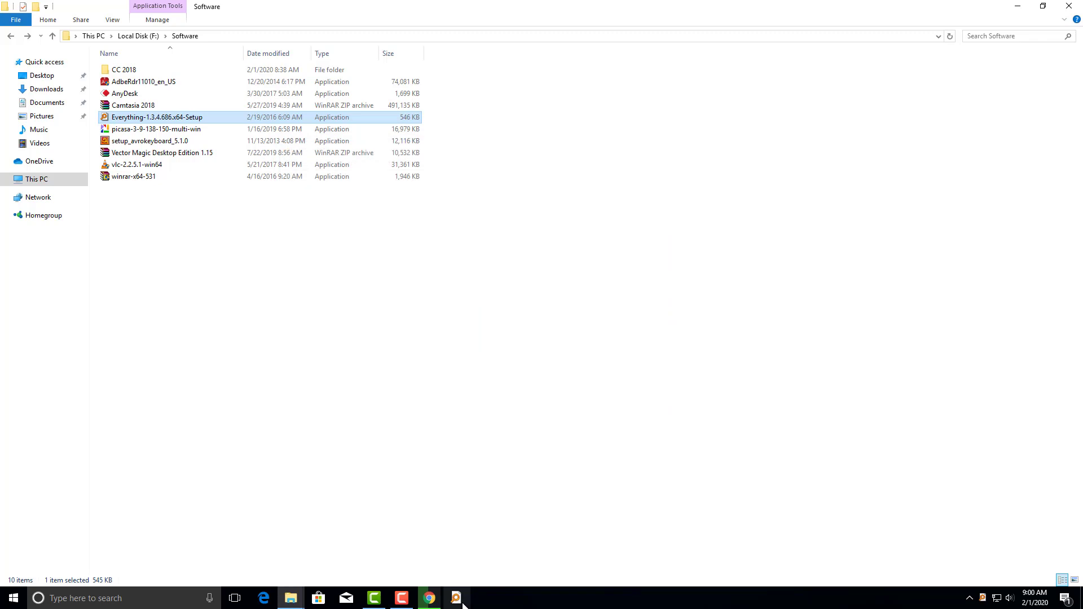
left_click(460, 599)
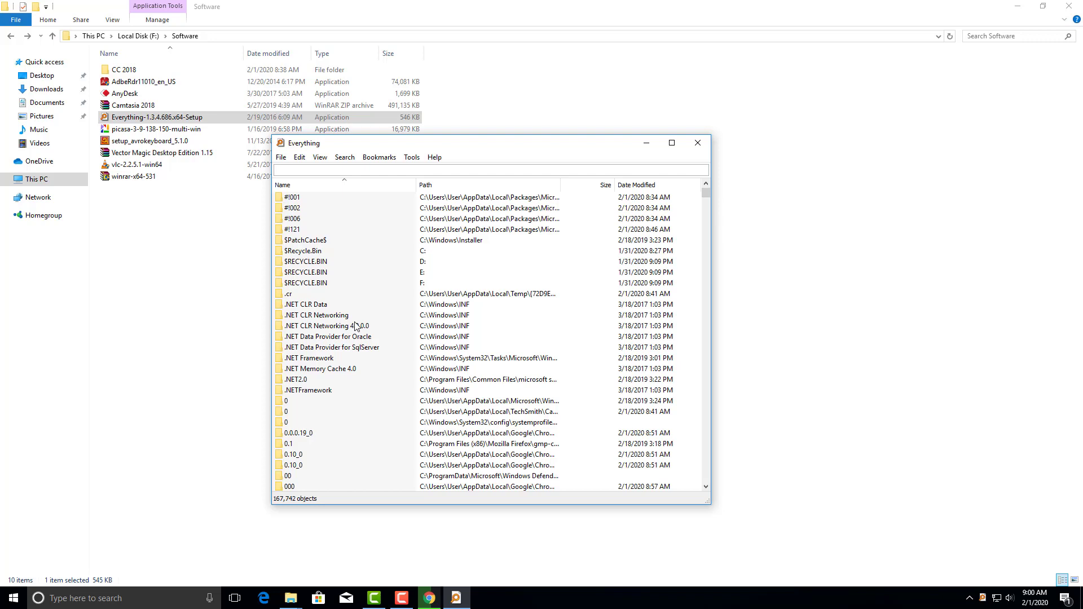
Step: Browse drive C: through the ProgramData folder and the Intel and Google folders in Program Files (x86), declining permanent access to CrashReports
left_click(6, 179)
left_click(54, 275)
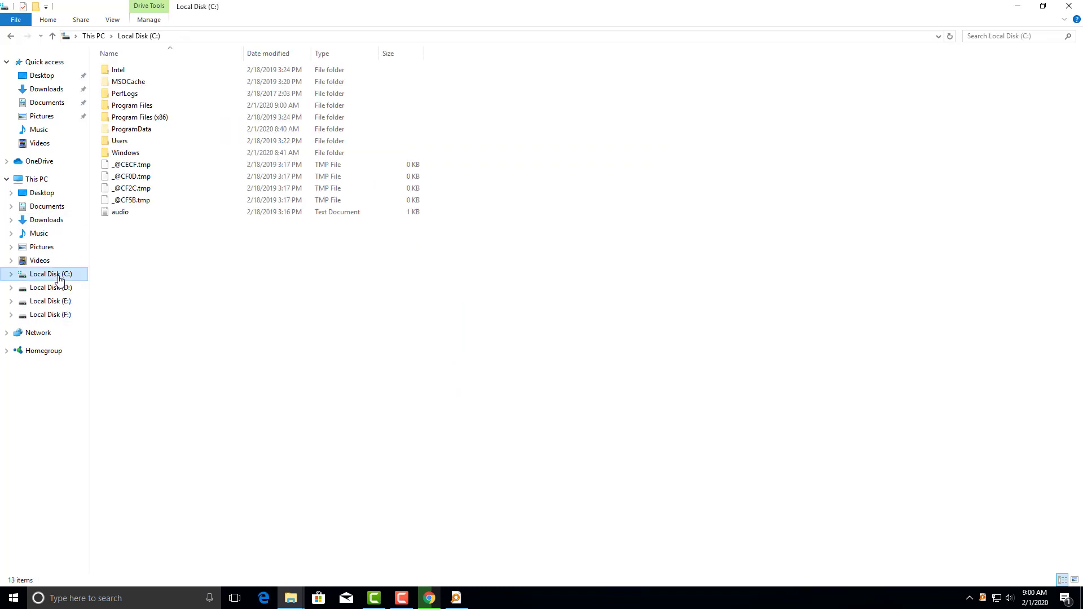
double_click(147, 131)
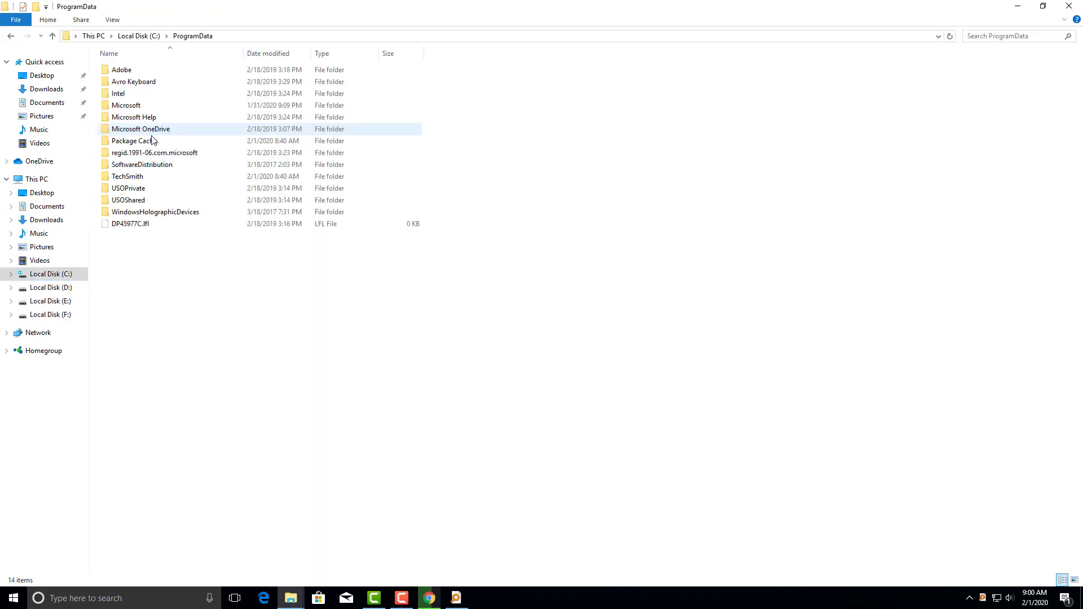
left_click(11, 36)
double_click(167, 119)
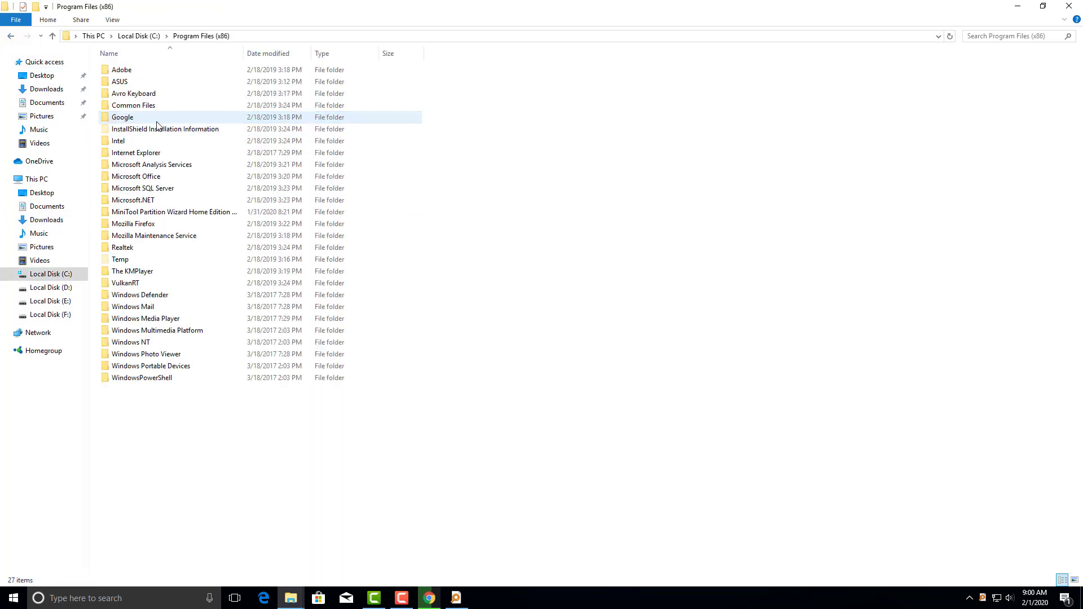
double_click(138, 142)
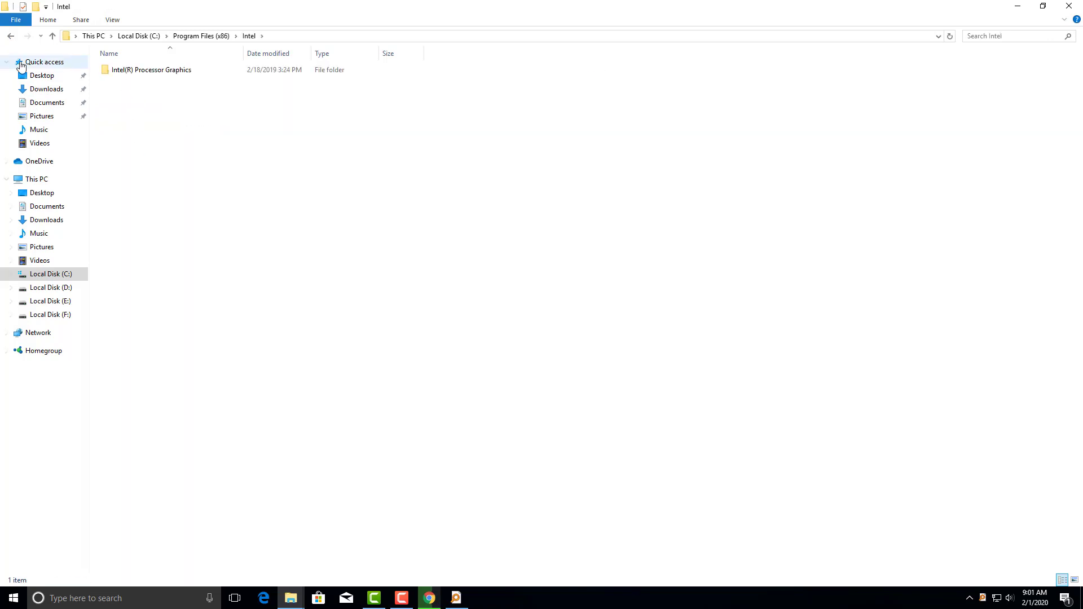
left_click(13, 35)
double_click(169, 117)
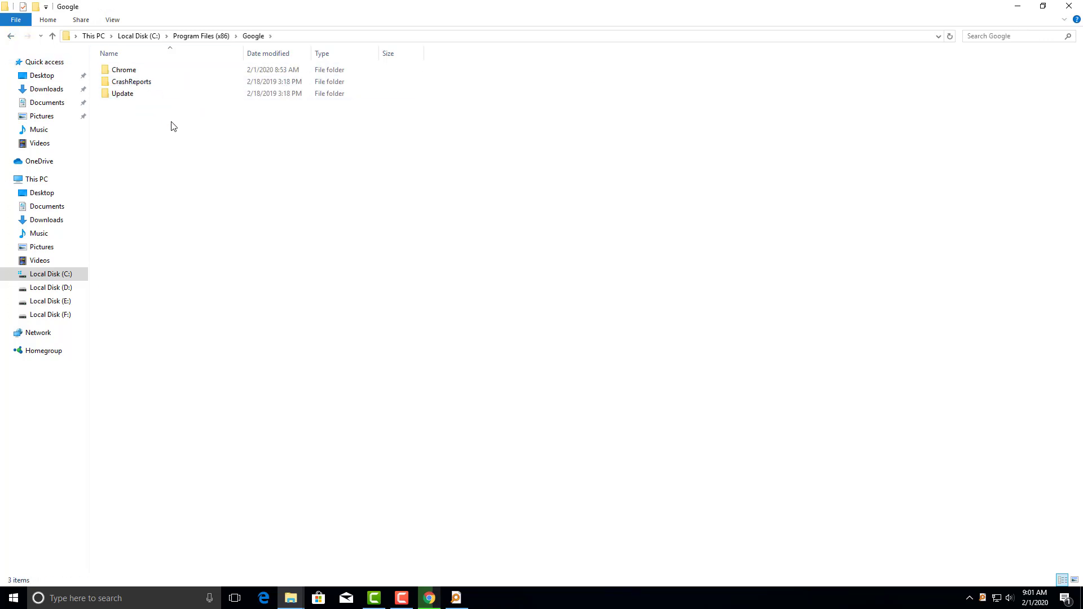
double_click(143, 82)
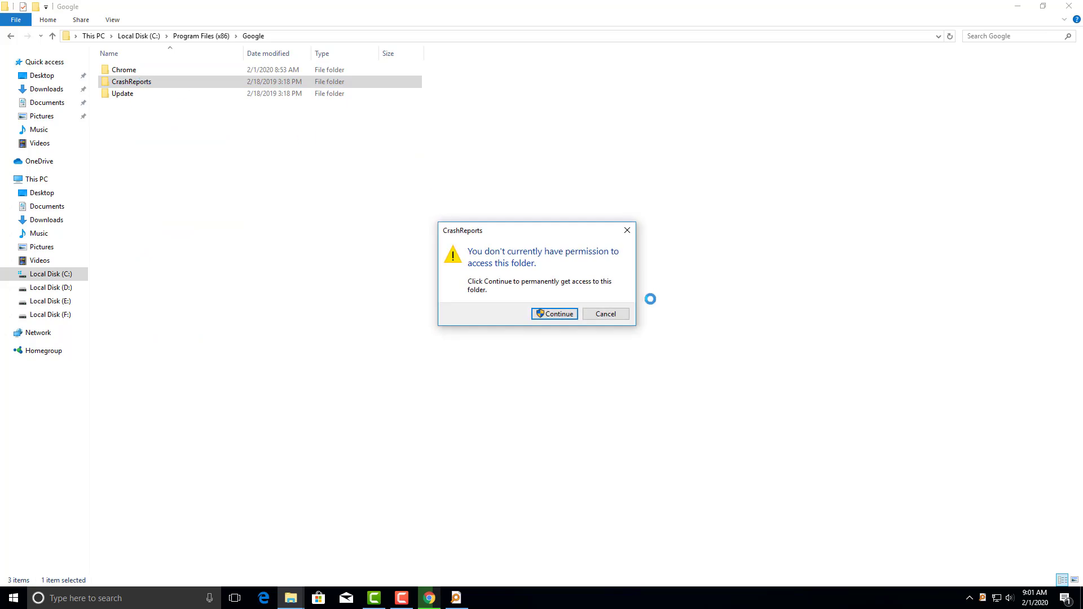
left_click(601, 318)
left_click(12, 37)
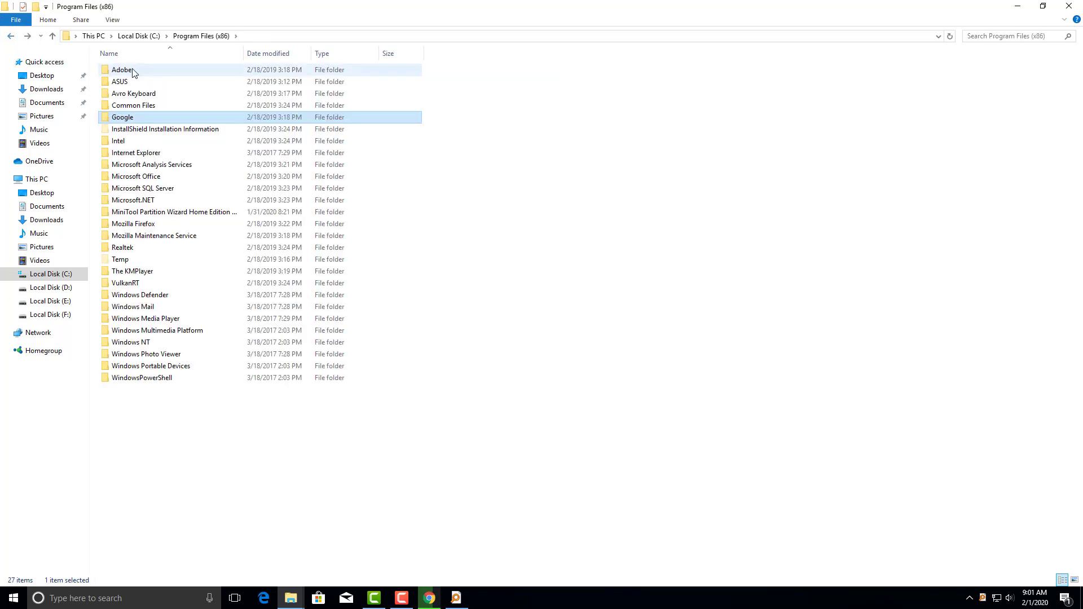
Step: Examine the Intel folder in C:\Program Files, including its Media SDK and Intel(R) Chipset Device Software subfolders
left_click(11, 36)
double_click(157, 106)
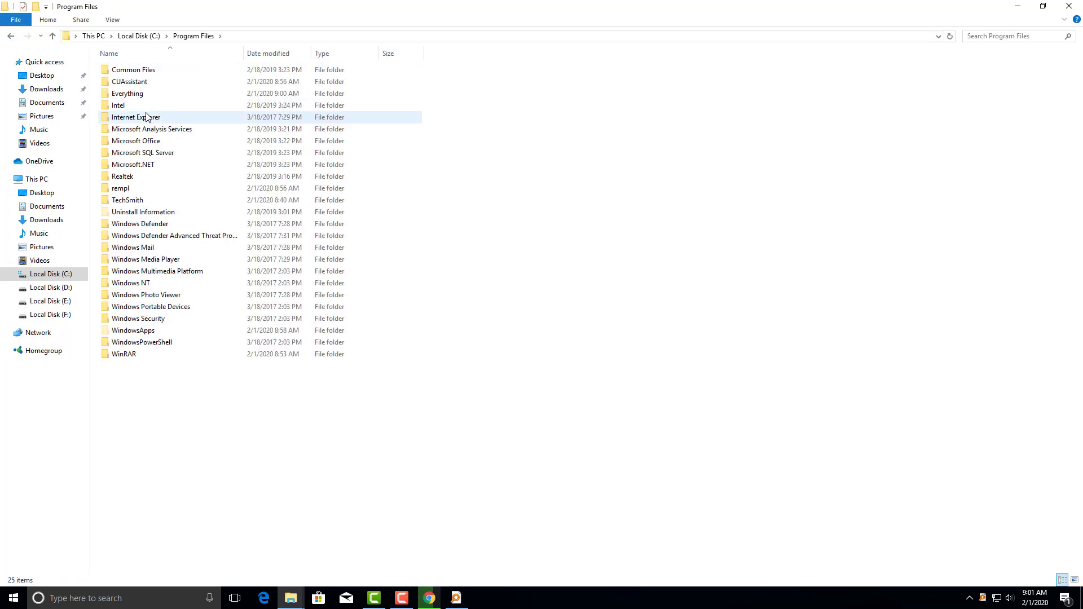
double_click(137, 107)
double_click(137, 94)
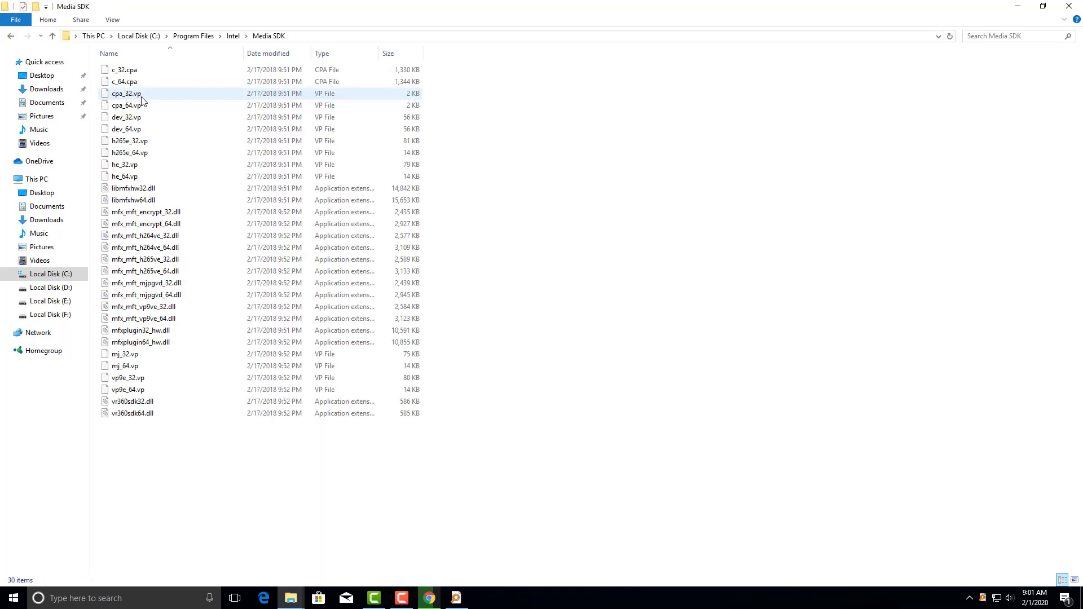
left_click(10, 36)
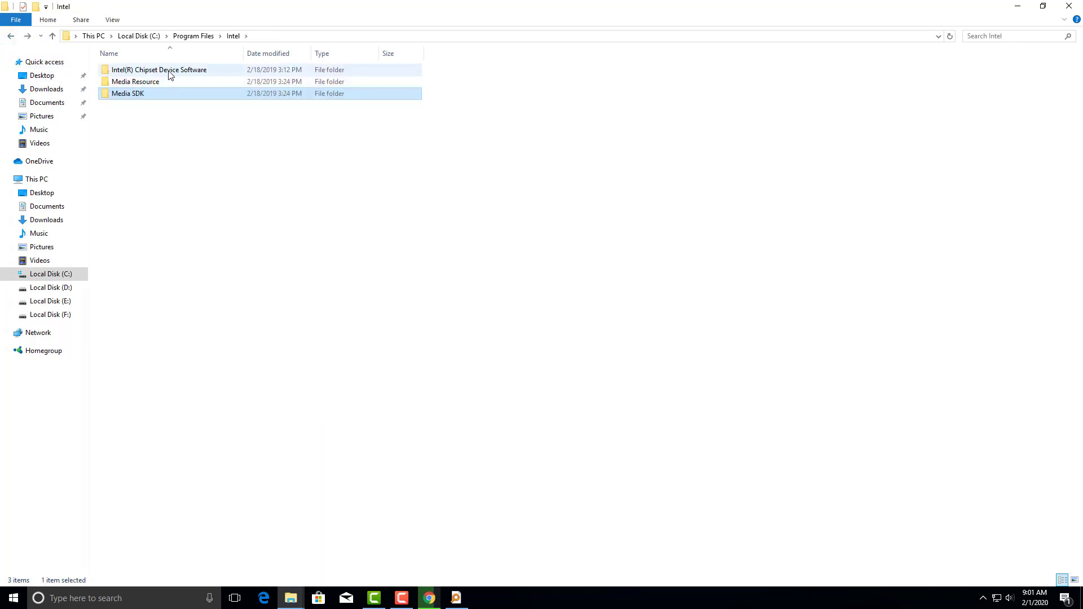
double_click(169, 71)
Step: Select the license file's name in the Intel(R) Chipset Device Software folder without renaming it, and close the folder window
left_click(145, 85)
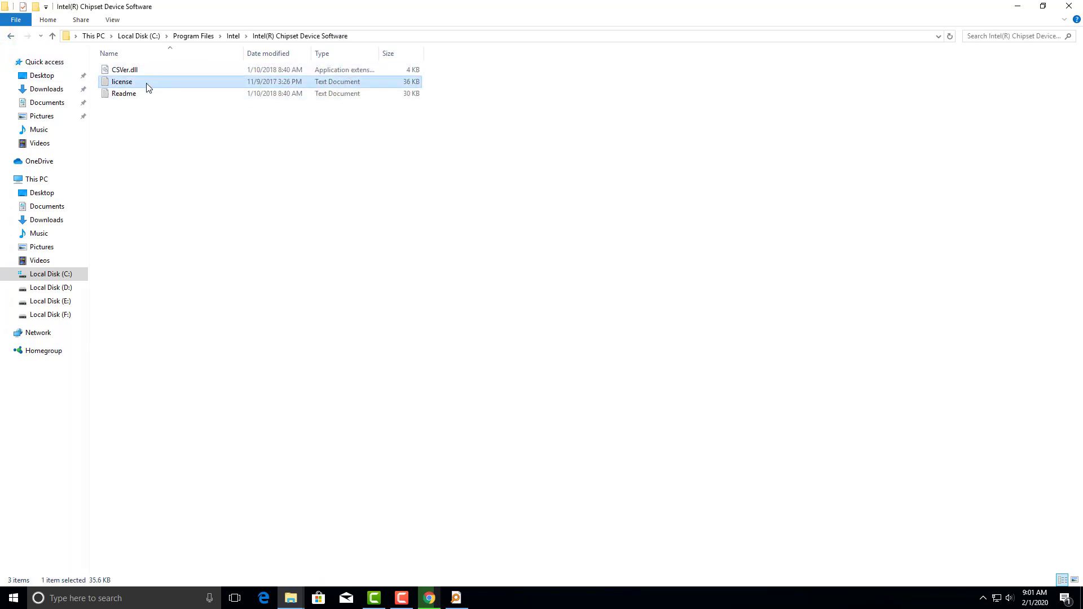
right_click(146, 84)
left_click(205, 299)
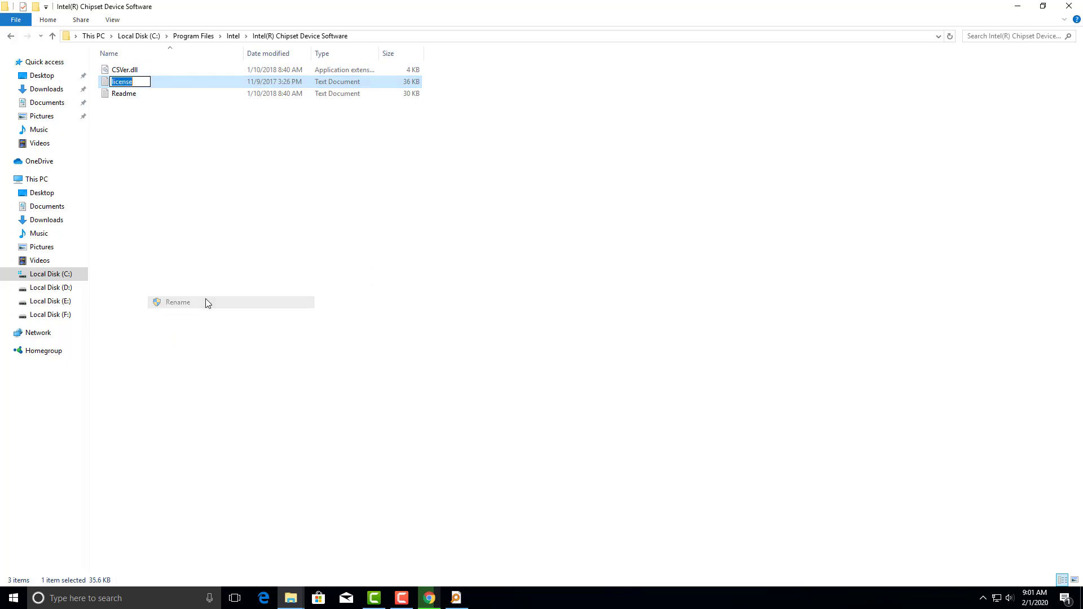
left_click(206, 258)
left_click(1068, 6)
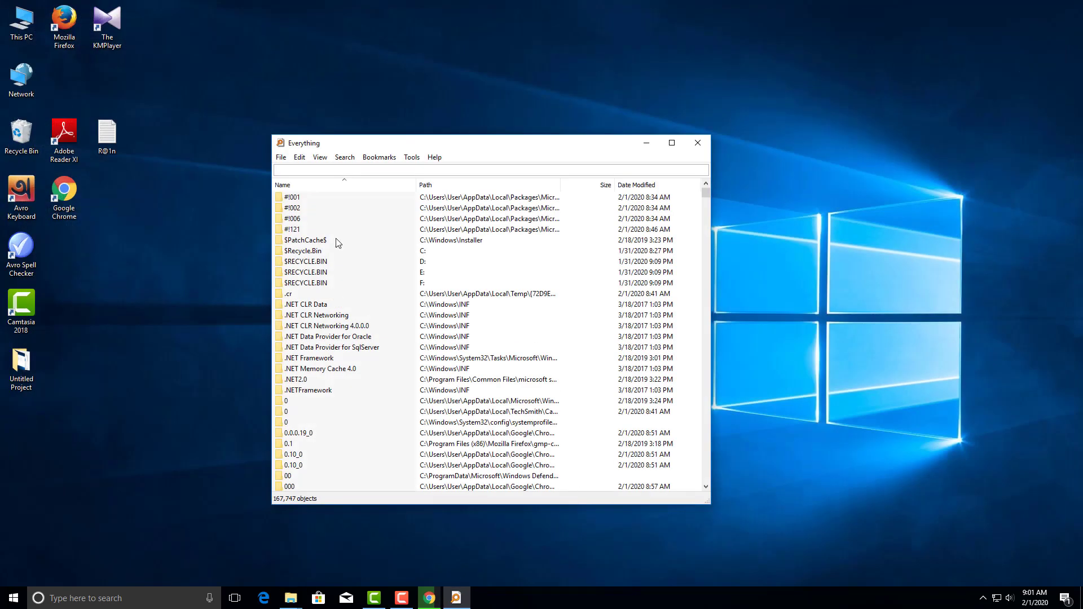
Step: Search Everything for "license", look through the matching files and folders, and close the window
scroll(360, 422, "down", 4)
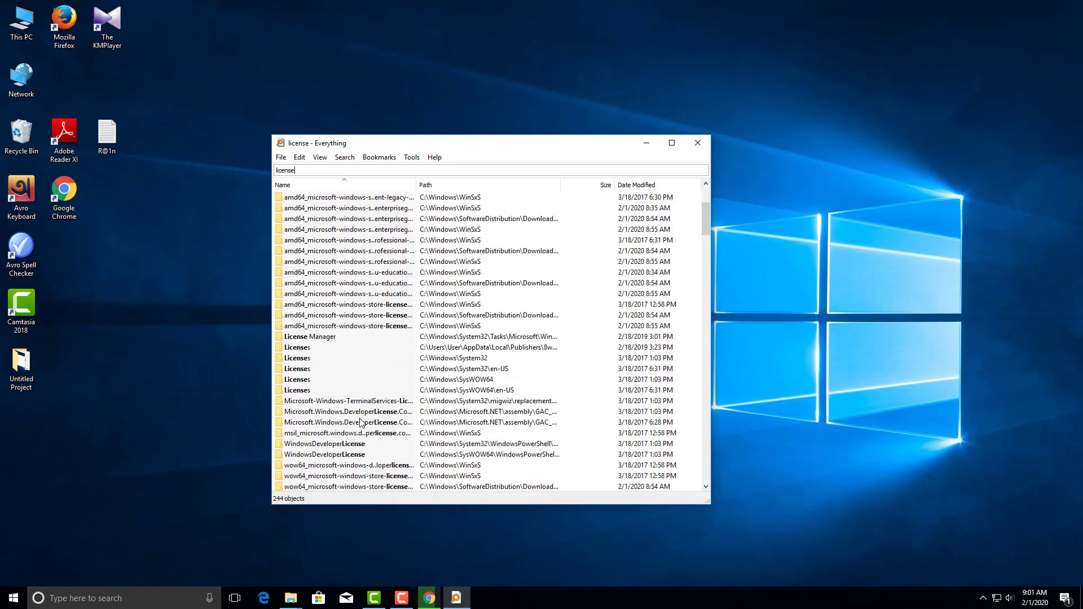
scroll(344, 364, "down", 20)
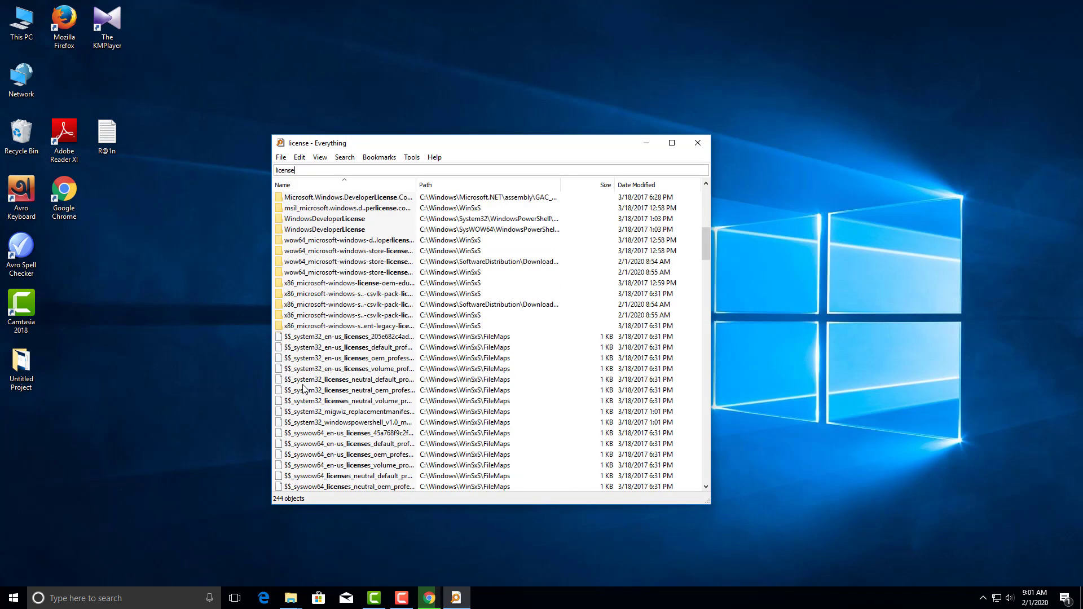
scroll(308, 389, "down", 20)
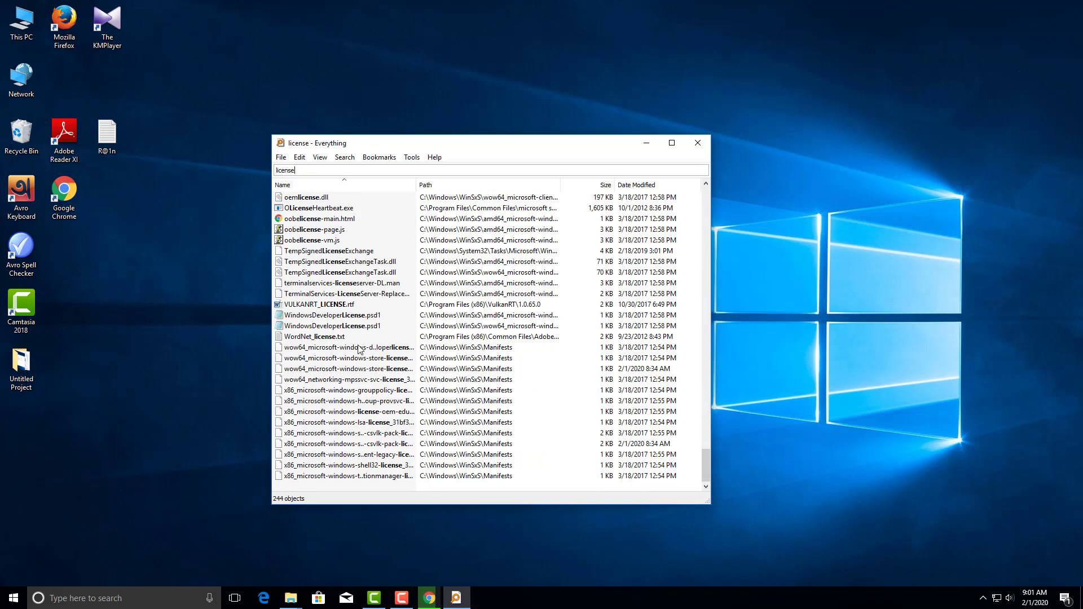
scroll(359, 349, "up", 20)
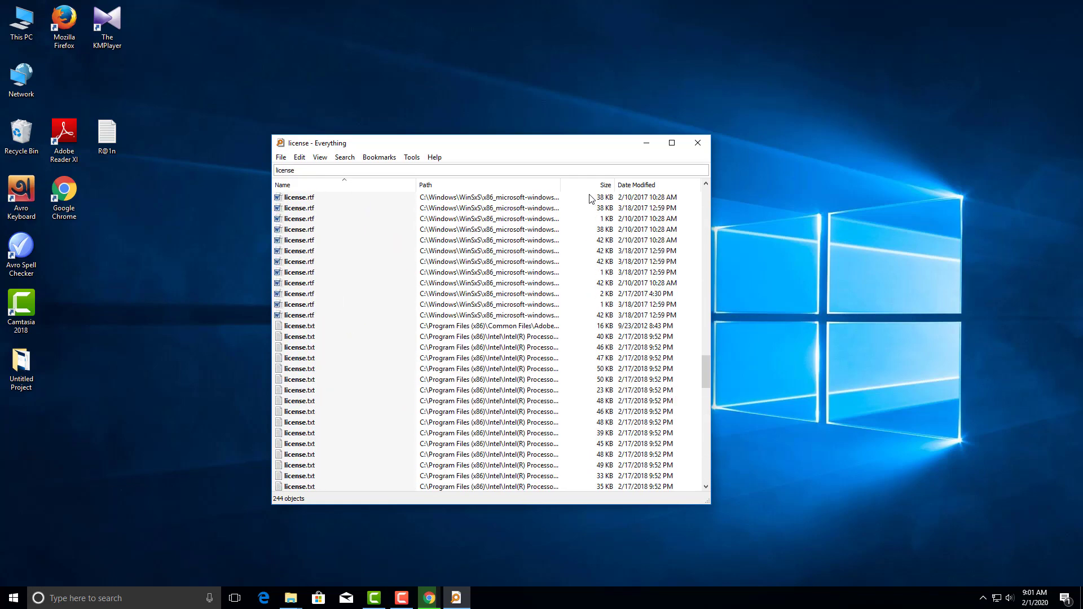
scroll(589, 199, "up", 20)
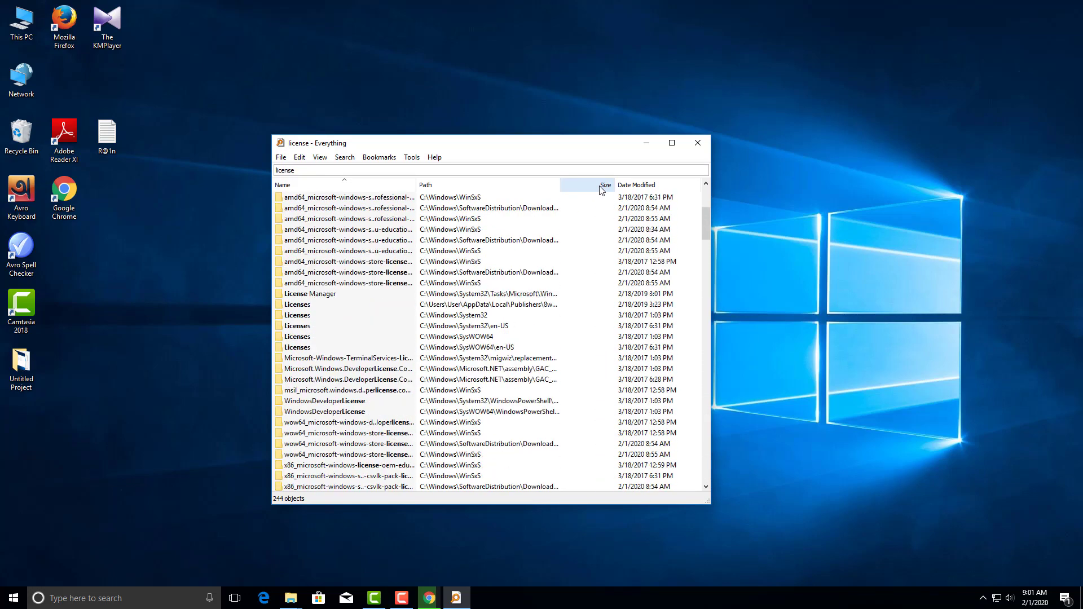
left_click(697, 143)
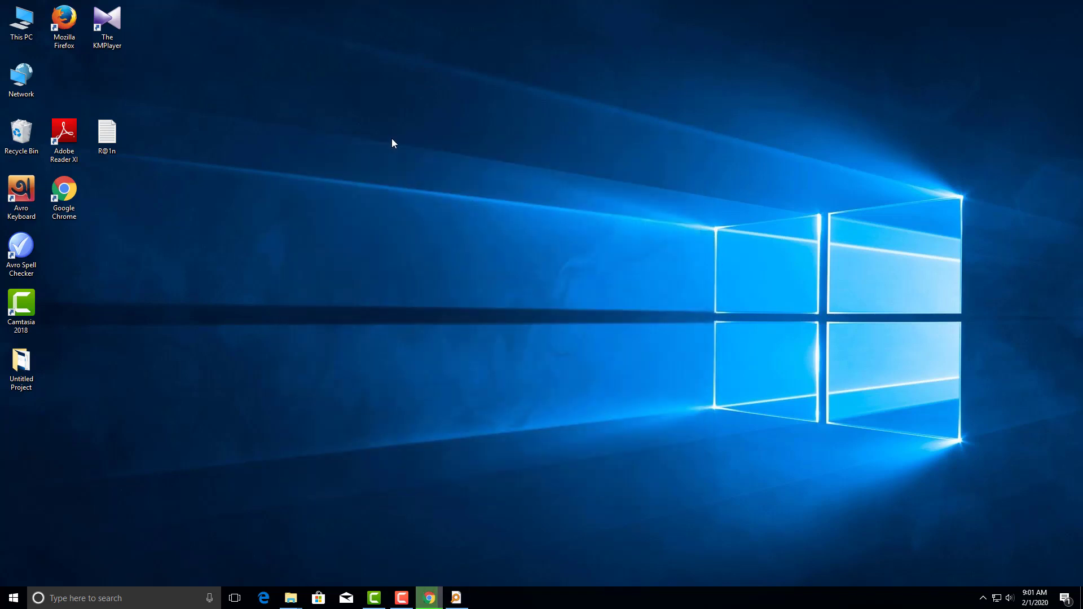
Step: Refresh the desktop and empty the Recycle Bin, confirming the permanent deletion
right_click(393, 143)
left_click(414, 169)
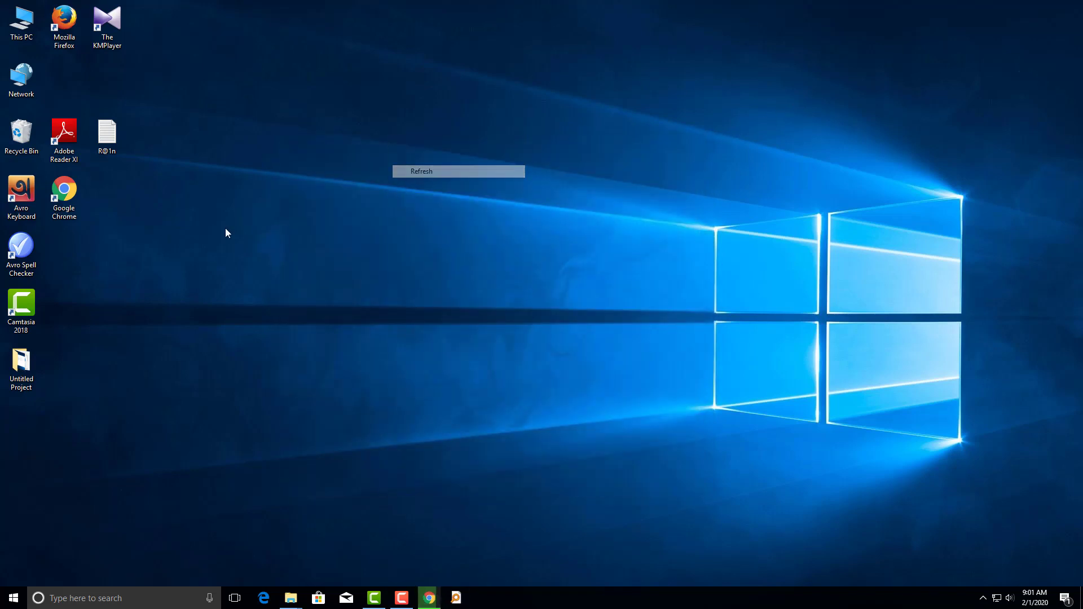
right_click(15, 125)
left_click(42, 141)
key("Return")
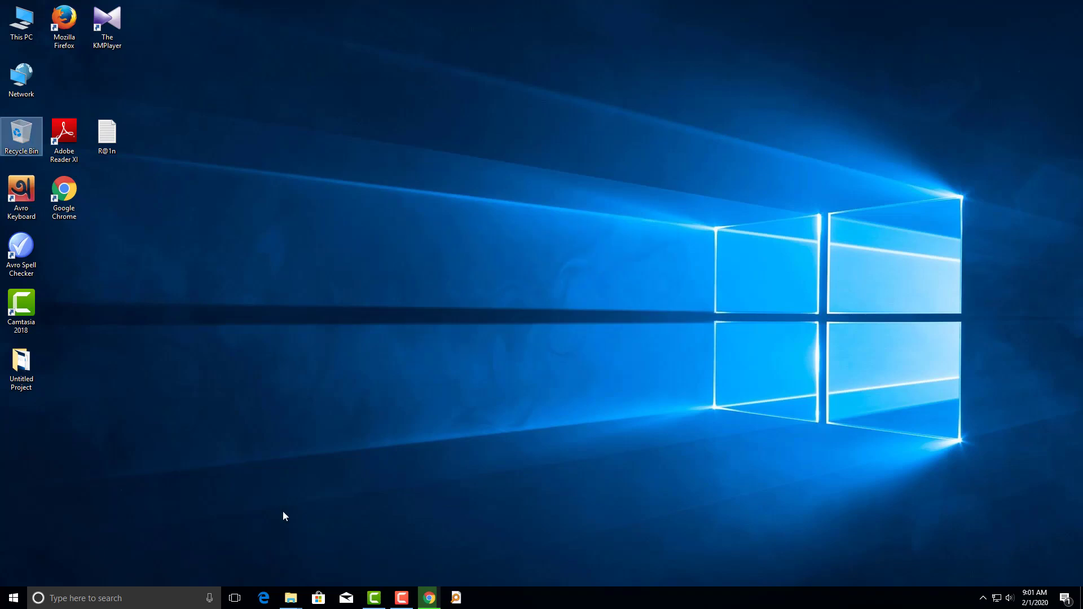
Step: Check the audio and graphics driver downloads in the browser and the Downloads folder, and minimize all open windows
left_click(430, 598)
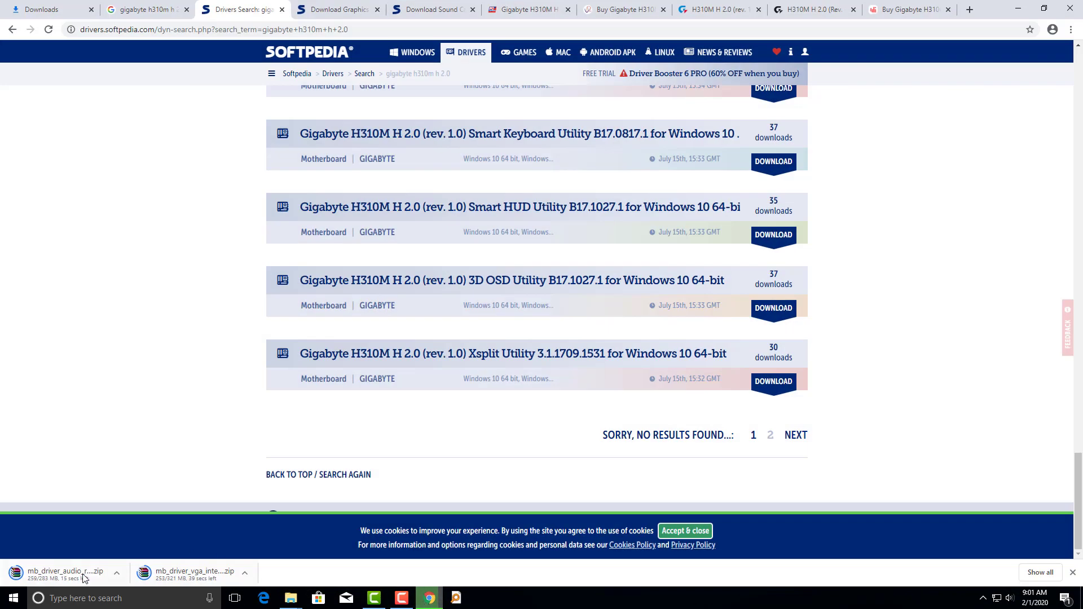
mouse_move(291, 598)
left_click(309, 557)
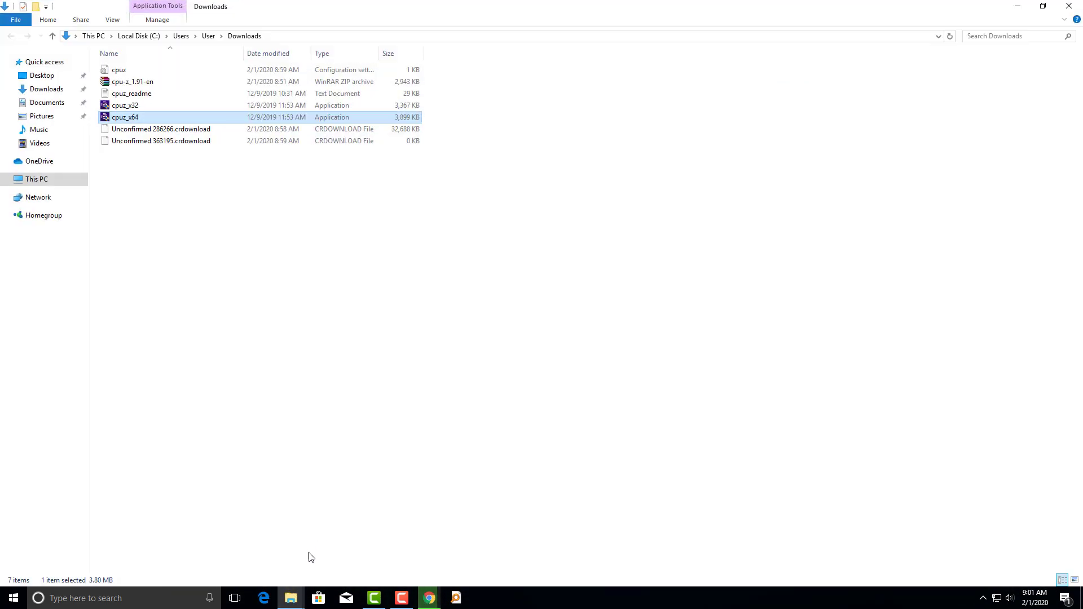
mouse_move(290, 598)
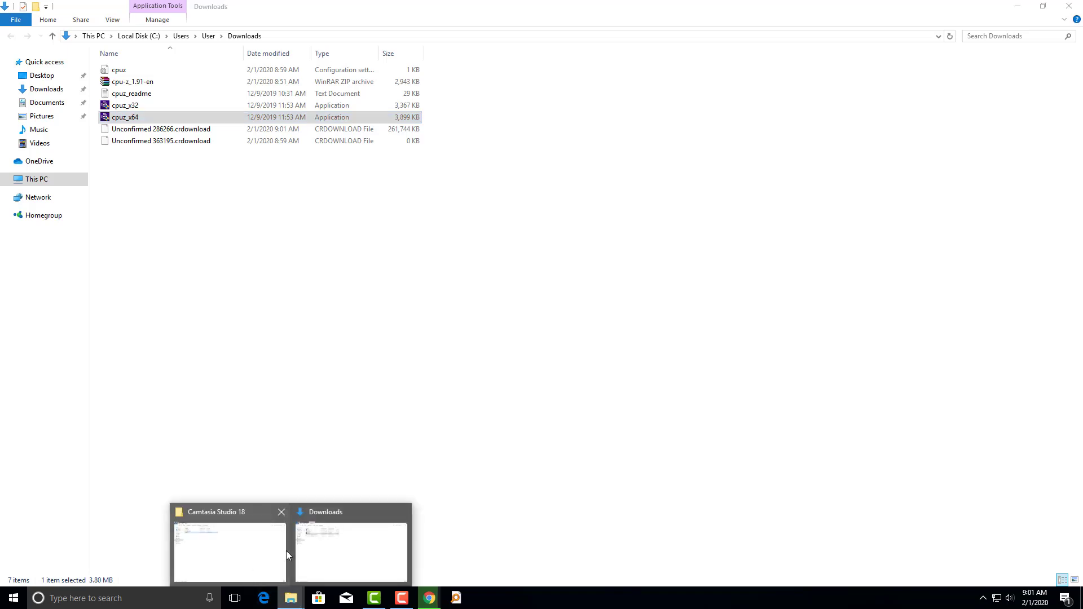
left_click(286, 550)
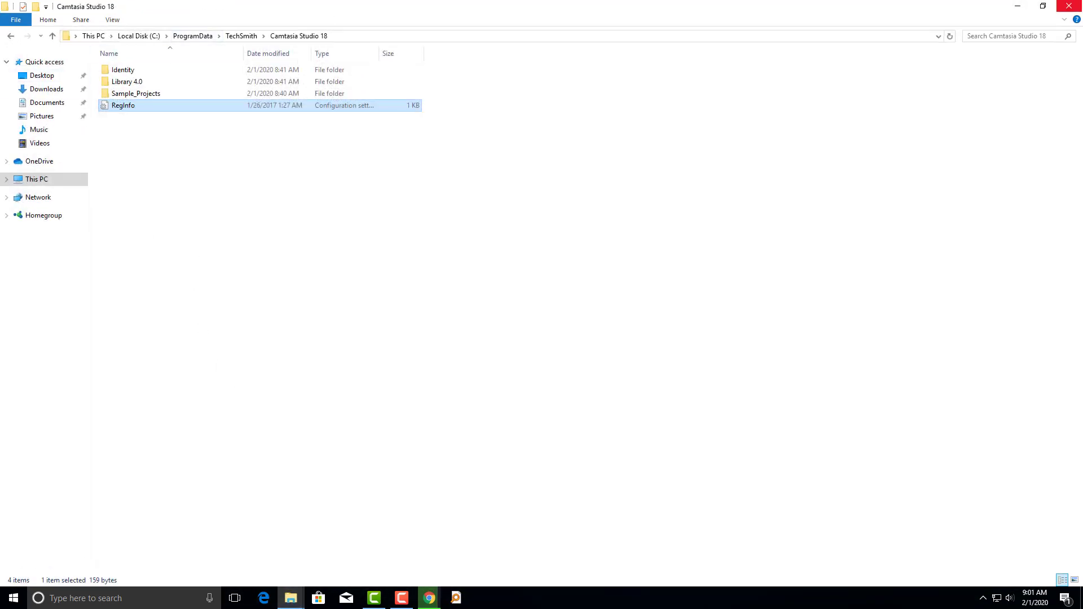
left_click(1018, 6)
left_click(1017, 6)
left_click(1017, 6)
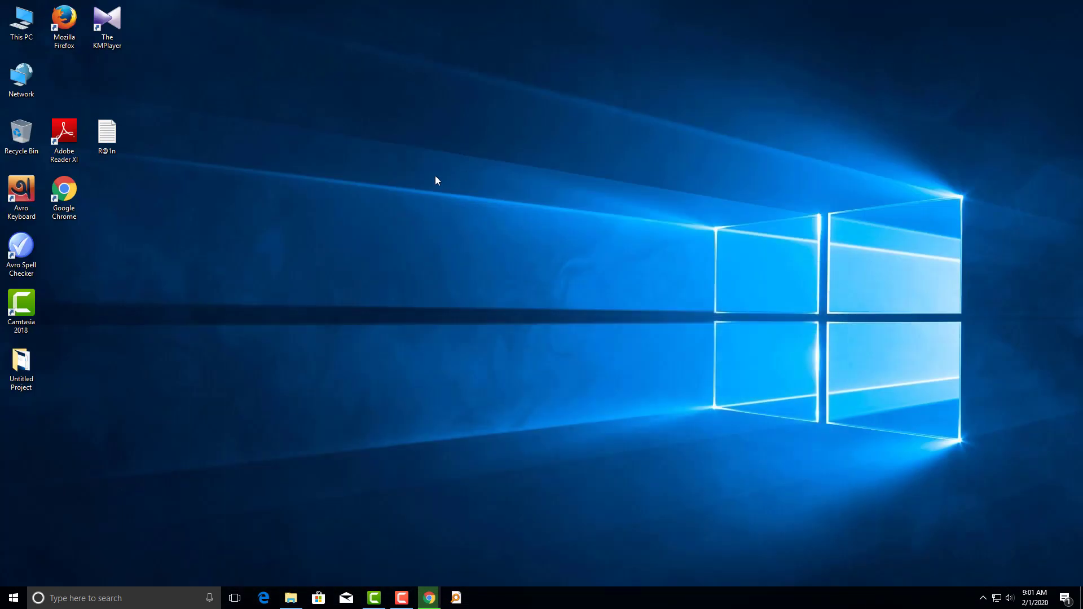
Step: Open the Software folder on Local Disk (F:) and run the AnyDesk application
double_click(23, 35)
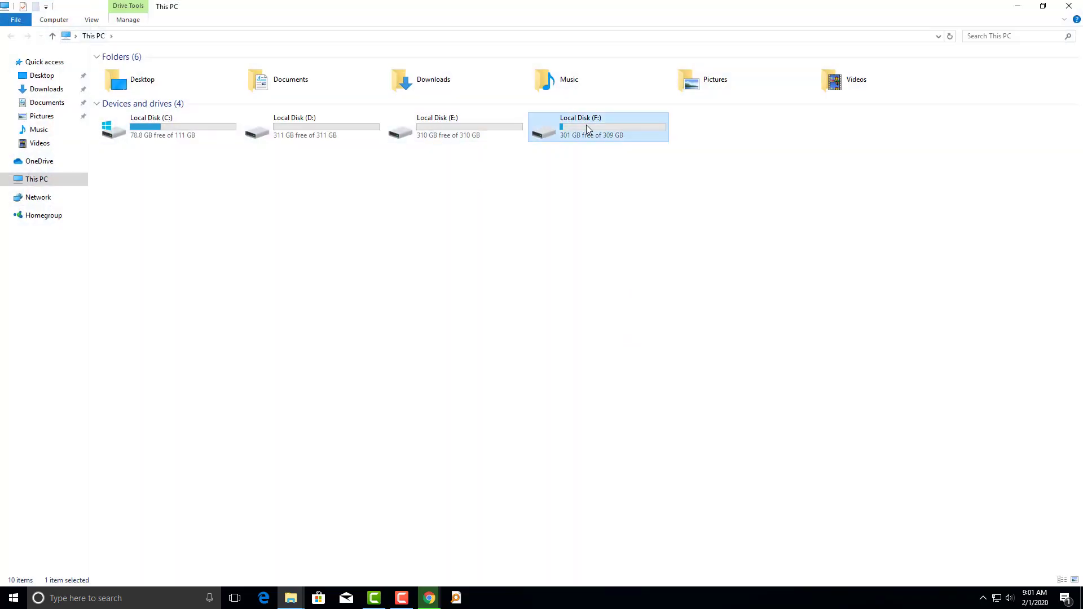
double_click(586, 125)
double_click(252, 70)
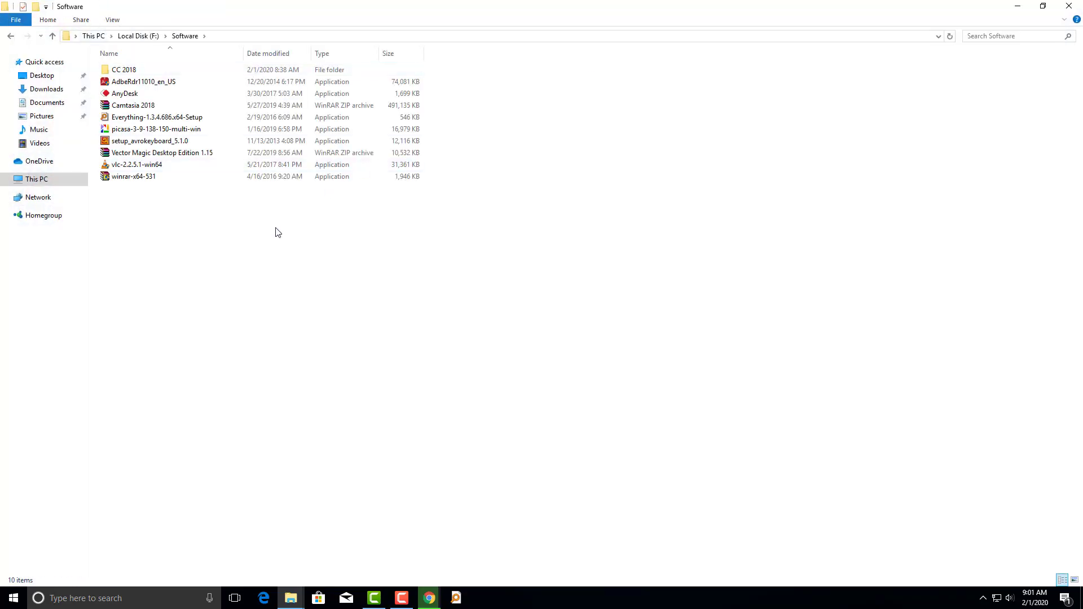
double_click(182, 95)
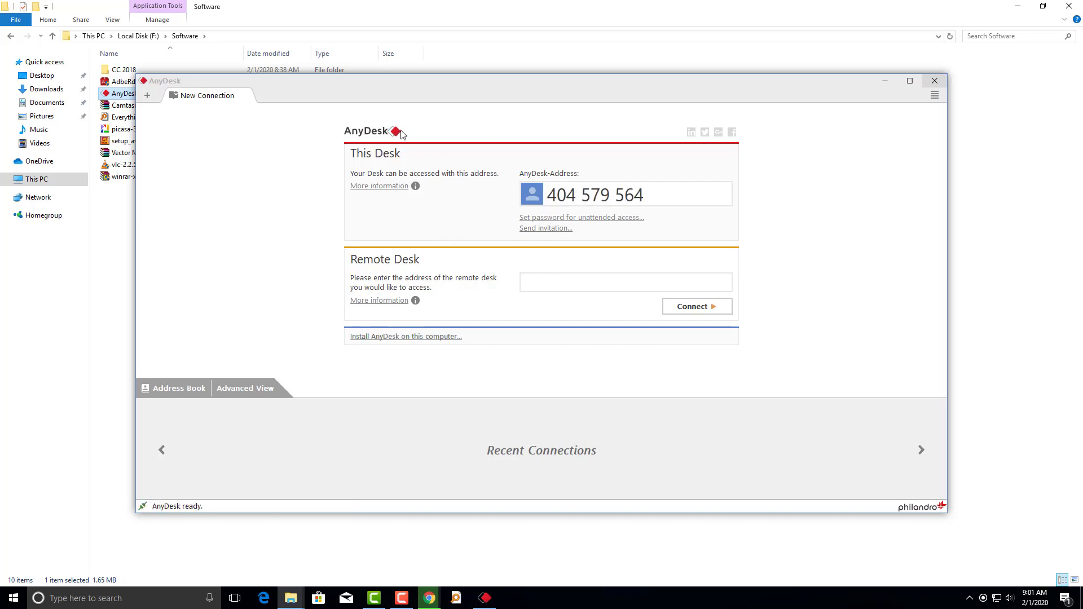
Step: Open a second AnyDesk window, close it to accept the installation offer, and install AnyDesk in C:\Program Files (x86)\AnyDesk with Start menu and desktop shortcuts
left_click_drag(525, 87, 549, 98)
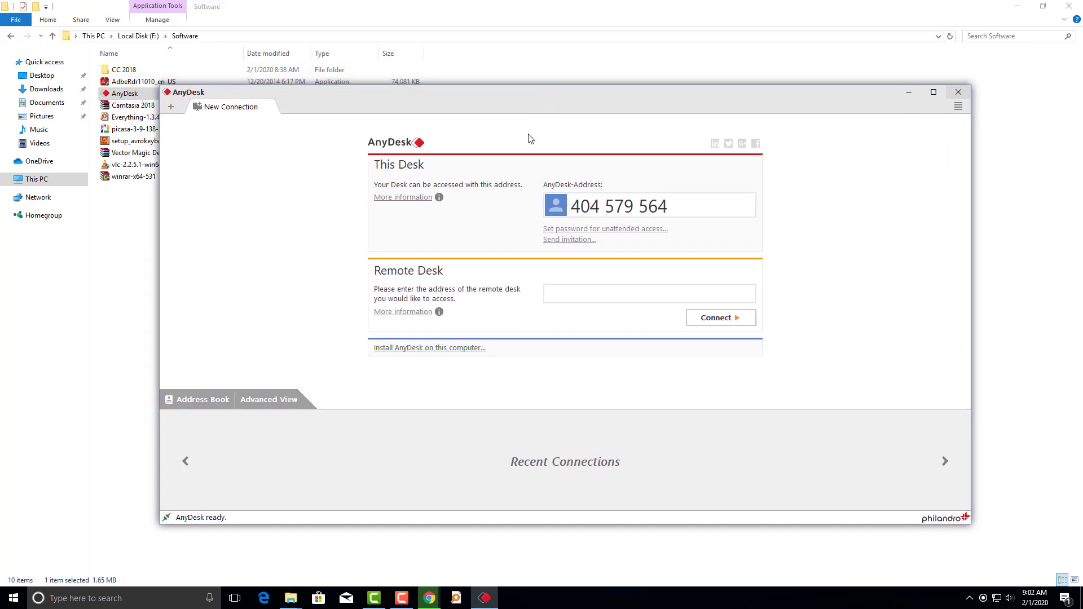
left_click(172, 107)
left_click(935, 80)
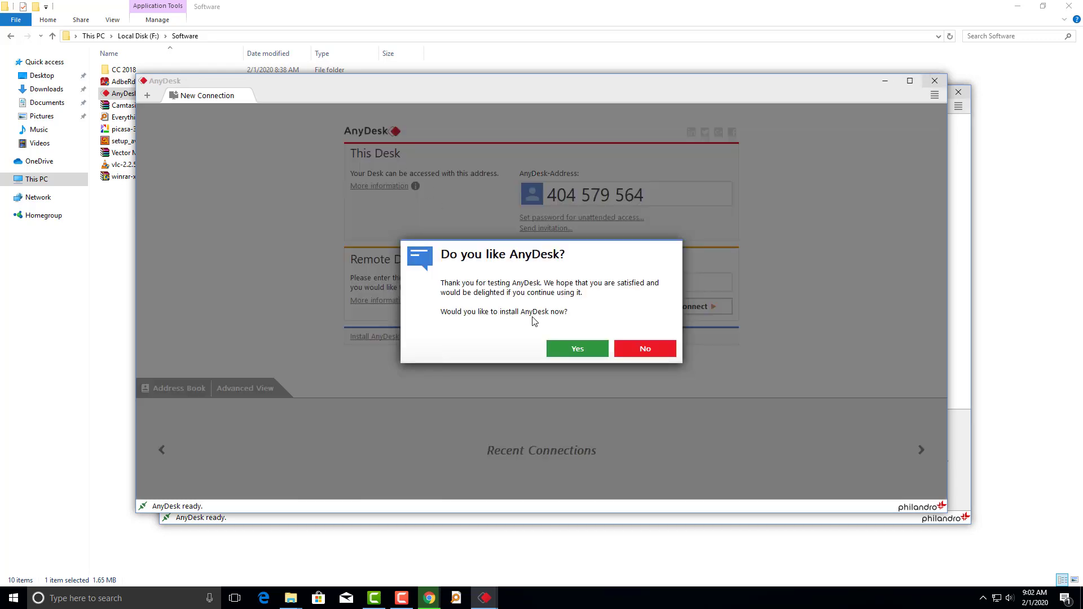
left_click(574, 347)
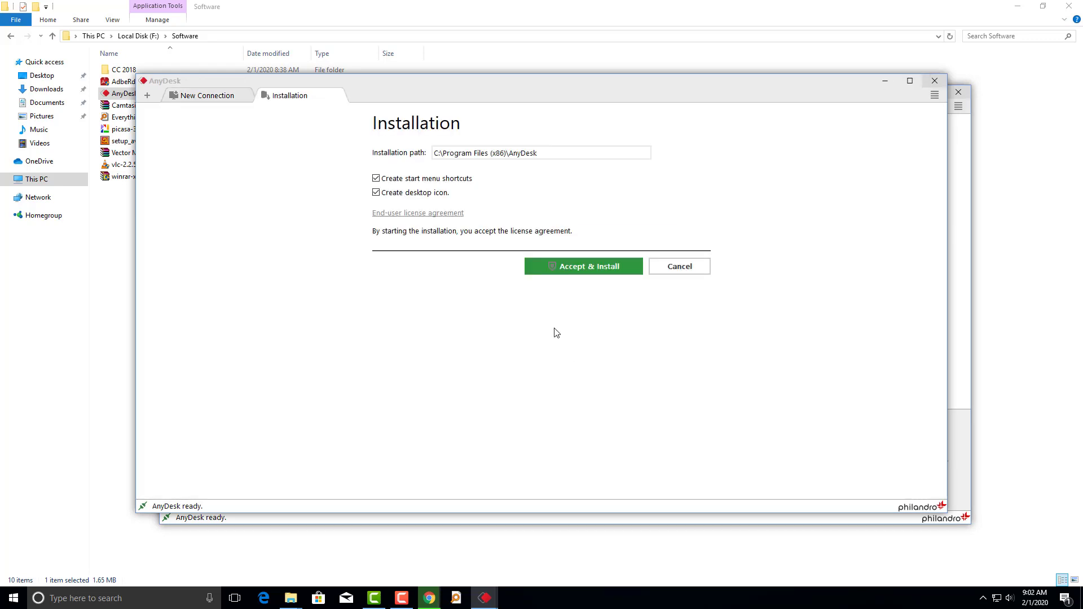
left_click(581, 268)
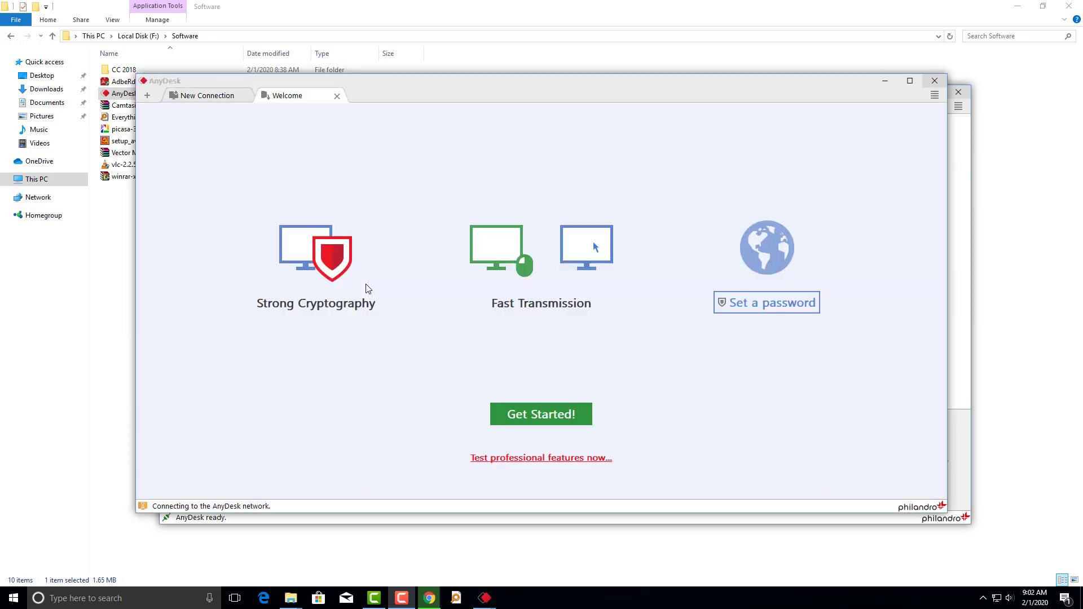
left_click(532, 406)
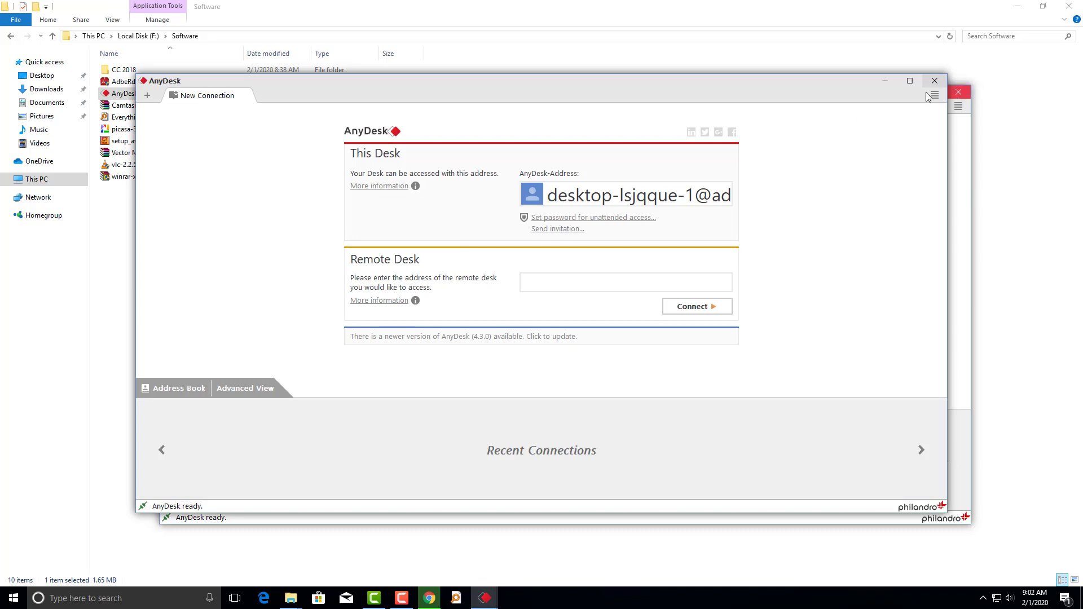
Step: Close the AnyDesk window left behind the installed one and pin AnyDesk to the taskbar
left_click(959, 92)
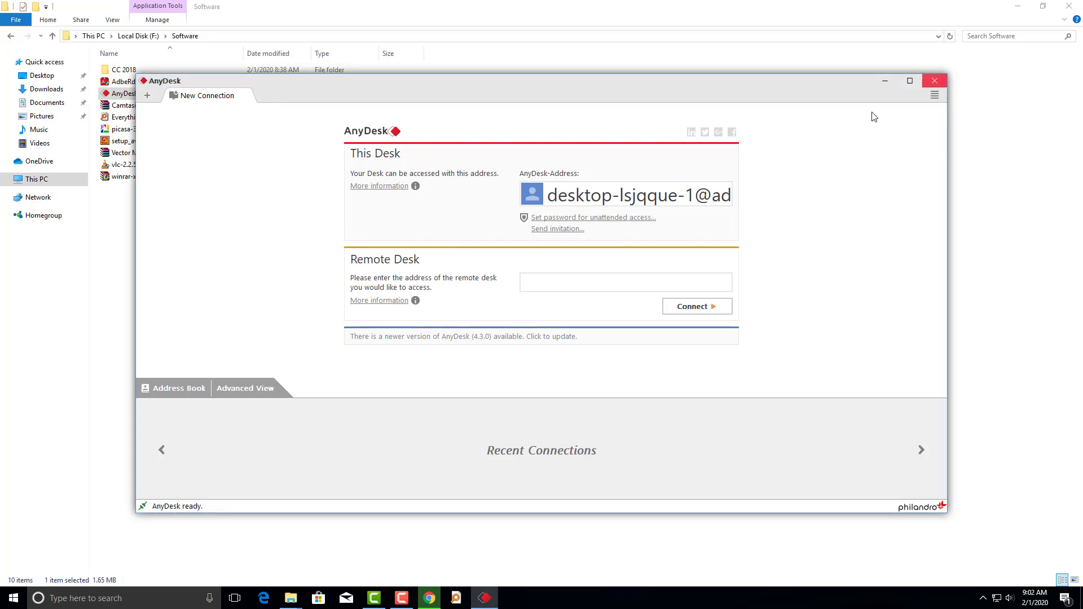
right_click(485, 597)
left_click(482, 556)
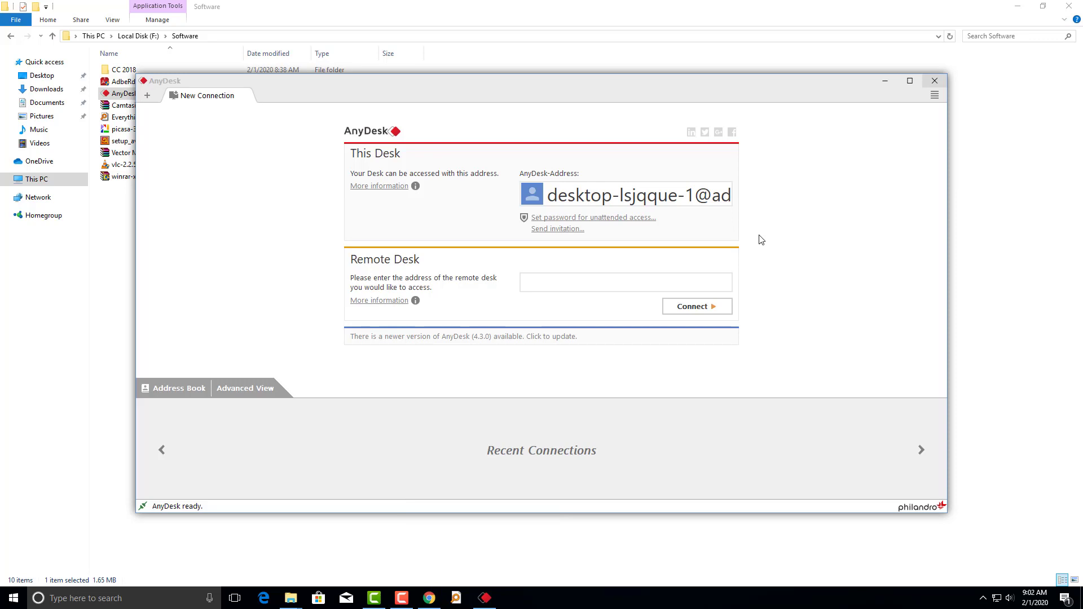
Step: Close the AnyDesk windows and refresh the Software folder
left_click(932, 81)
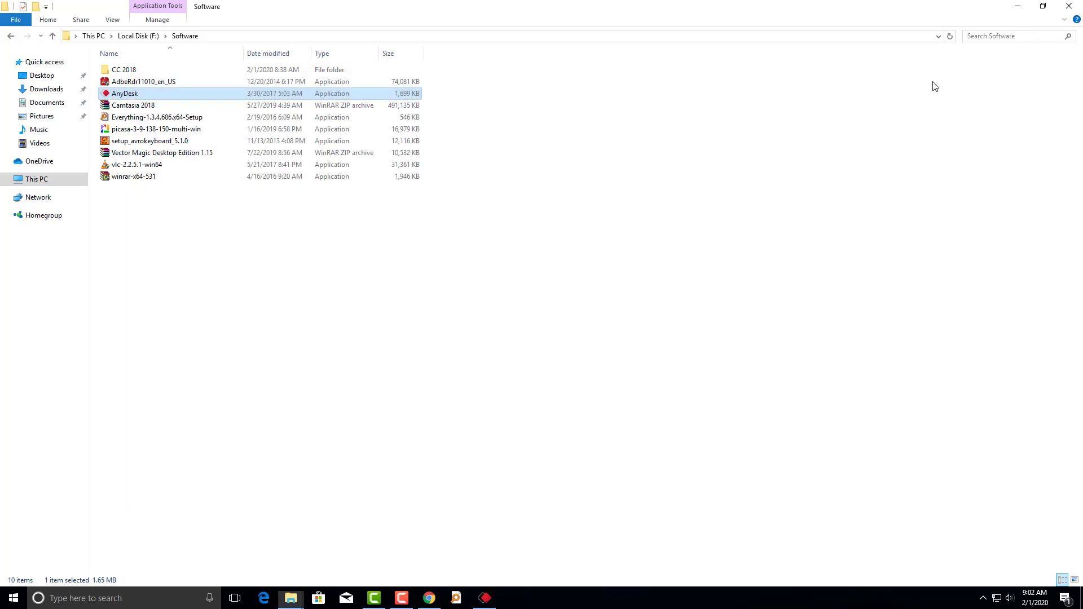
right_click(507, 178)
left_click(546, 225)
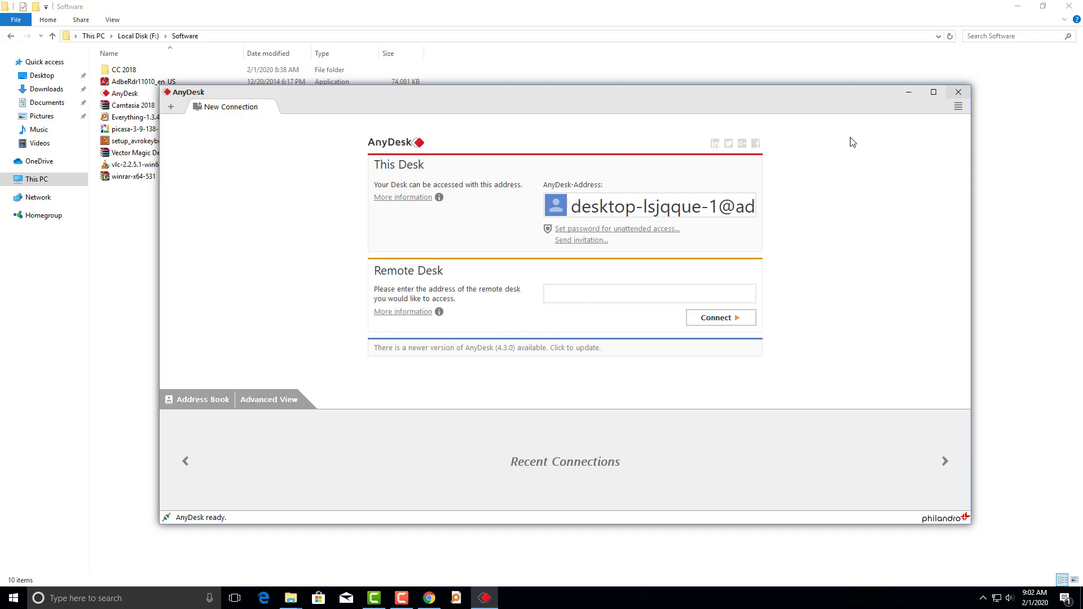
left_click(959, 92)
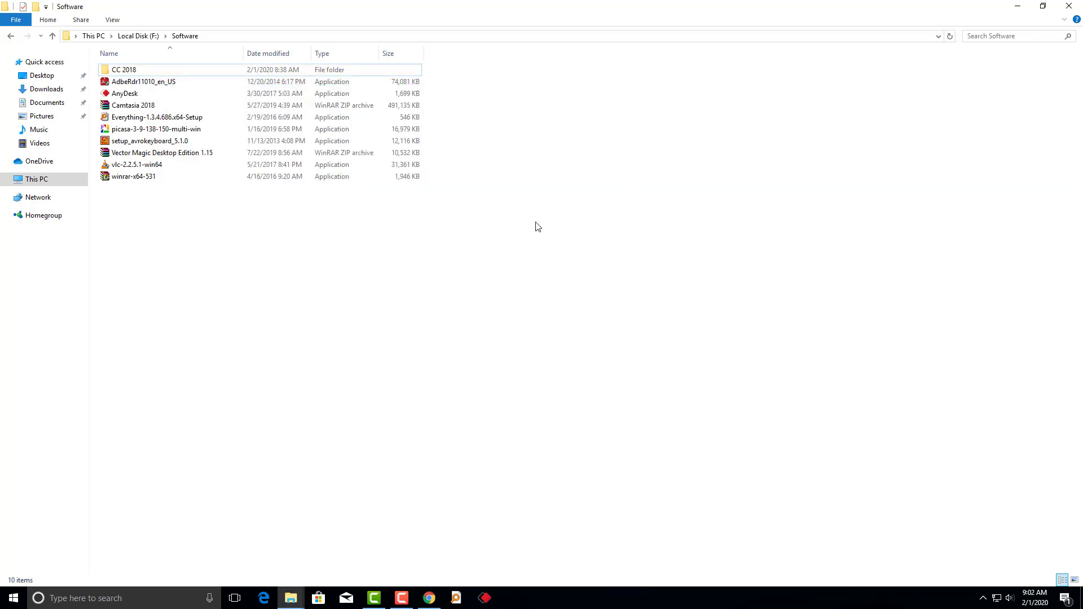
right_click(409, 264)
left_click(445, 305)
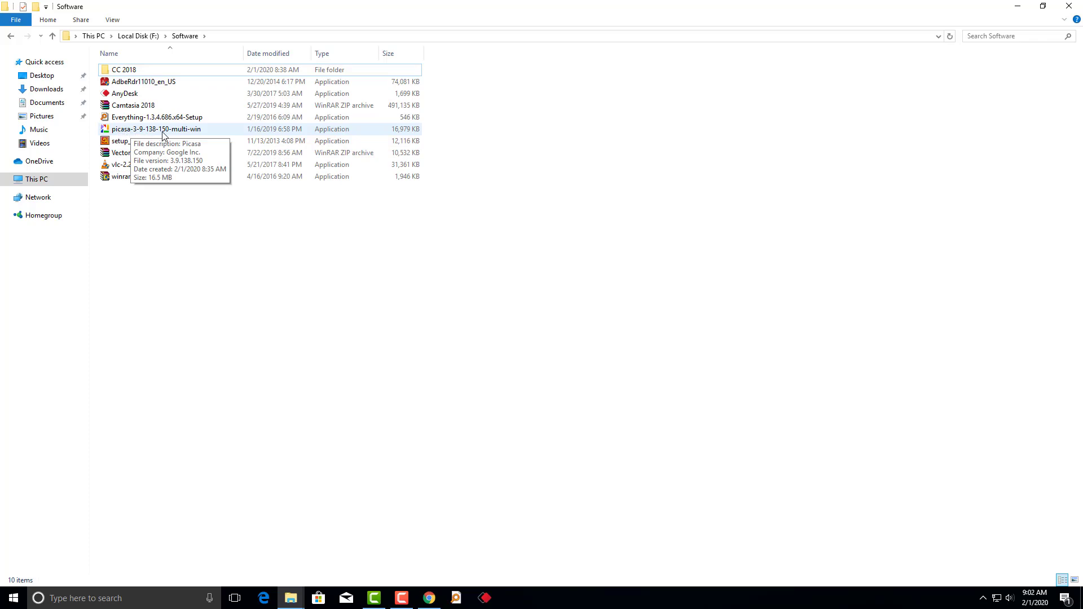
Step: Install Picasa 3 from picasa-3-9-138-150-multi-win, agreeing to the license and finishing with the shortcut options and Run Picasa 3 enabled
double_click(163, 133)
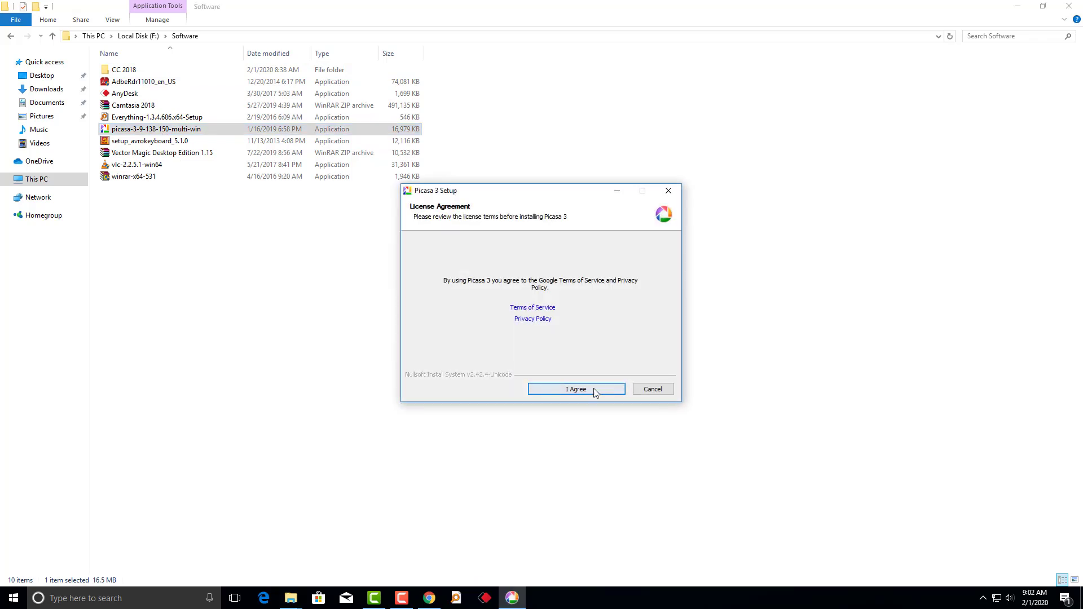
left_click(591, 388)
left_click(588, 388)
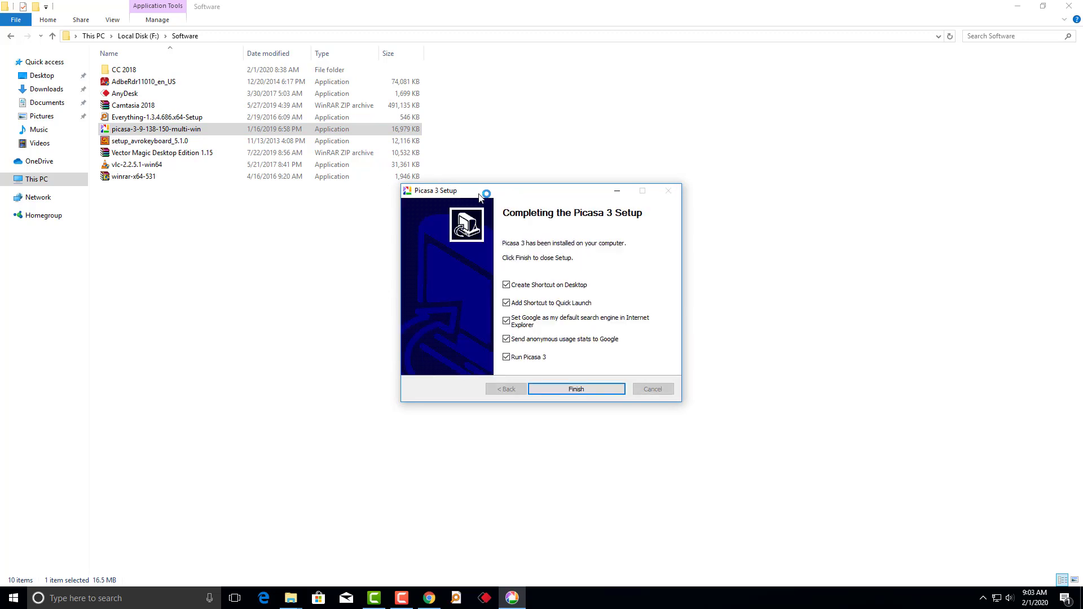
left_click(573, 394)
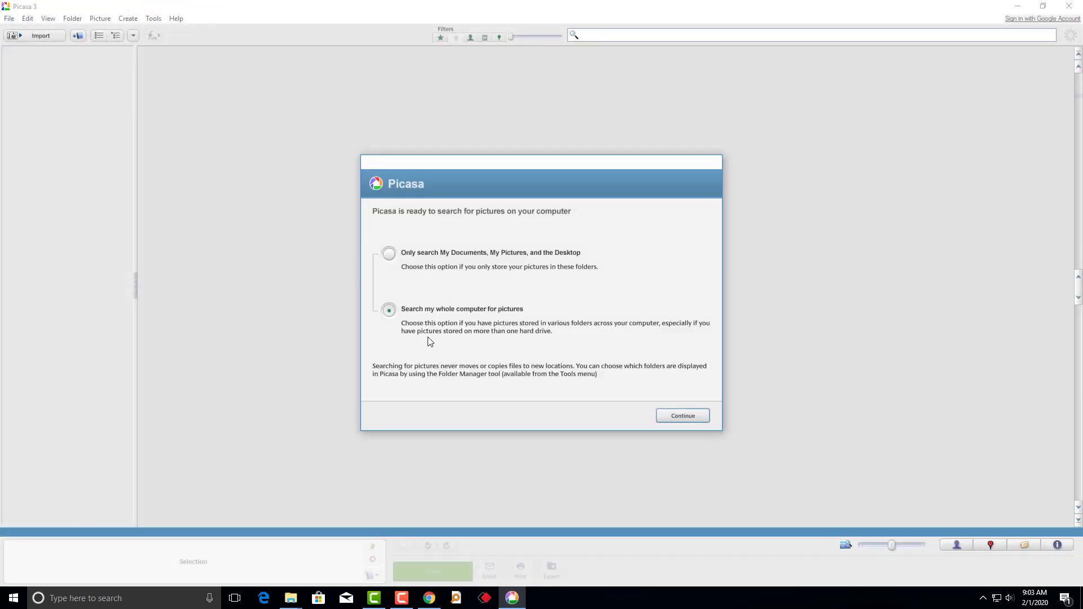
Step: Set Picasa to search the whole computer for pictures and make its photo viewer the default for all listed file types
left_click(691, 417)
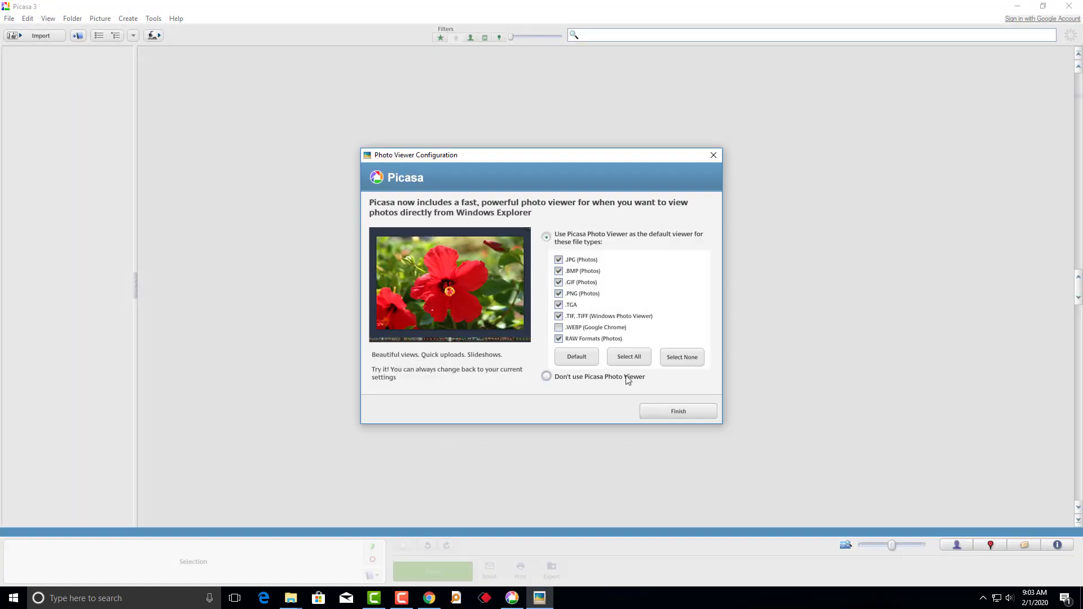
left_click(621, 359)
left_click(674, 410)
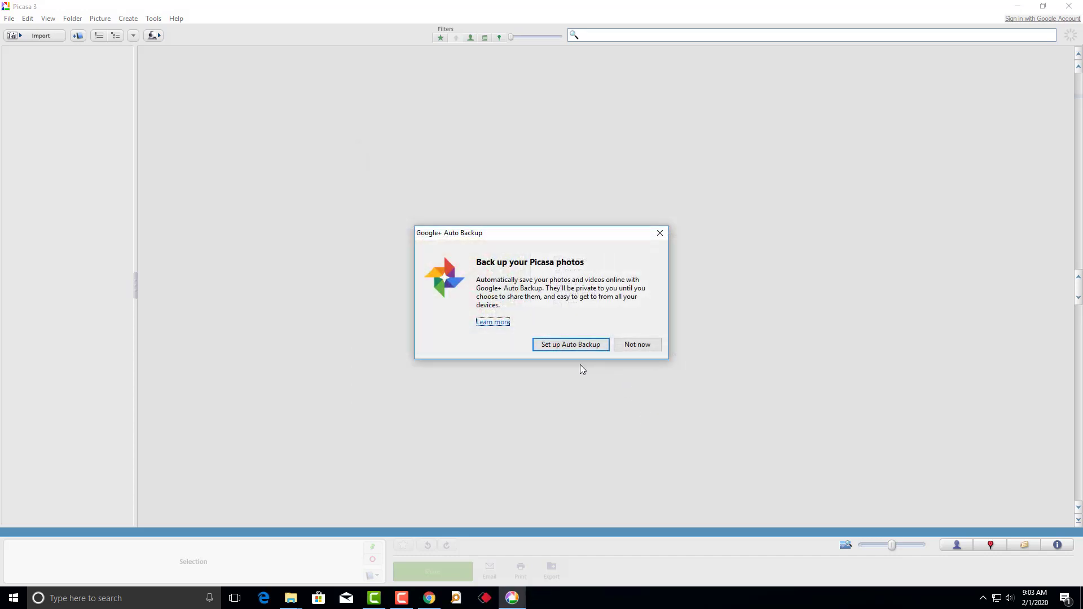
Step: Decline Google+ Auto Backup for now and close both the Picasa support web page and Picasa
left_click(636, 345)
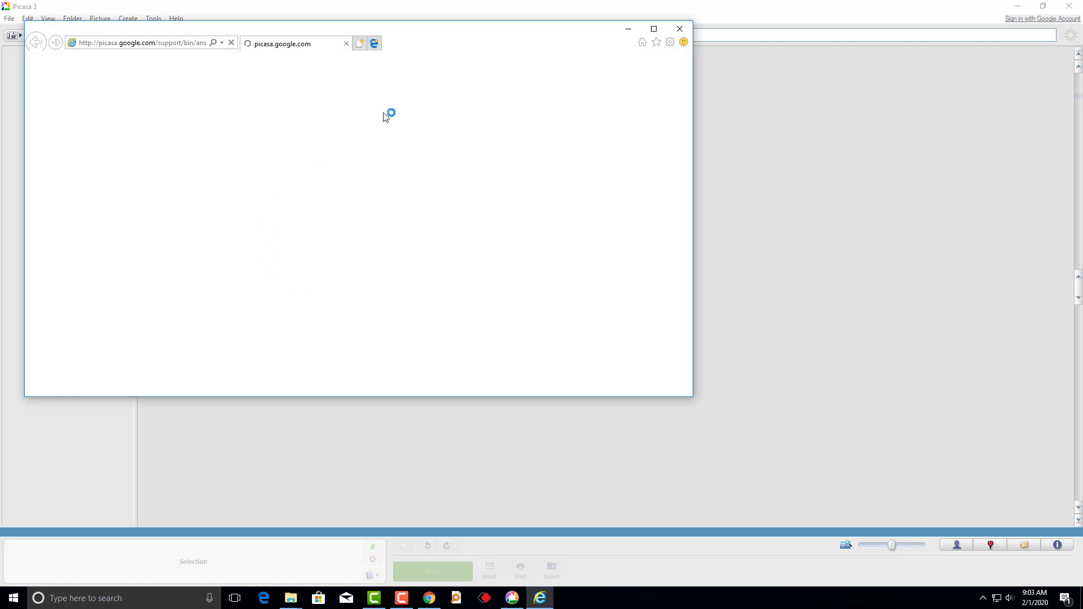
left_click(679, 29)
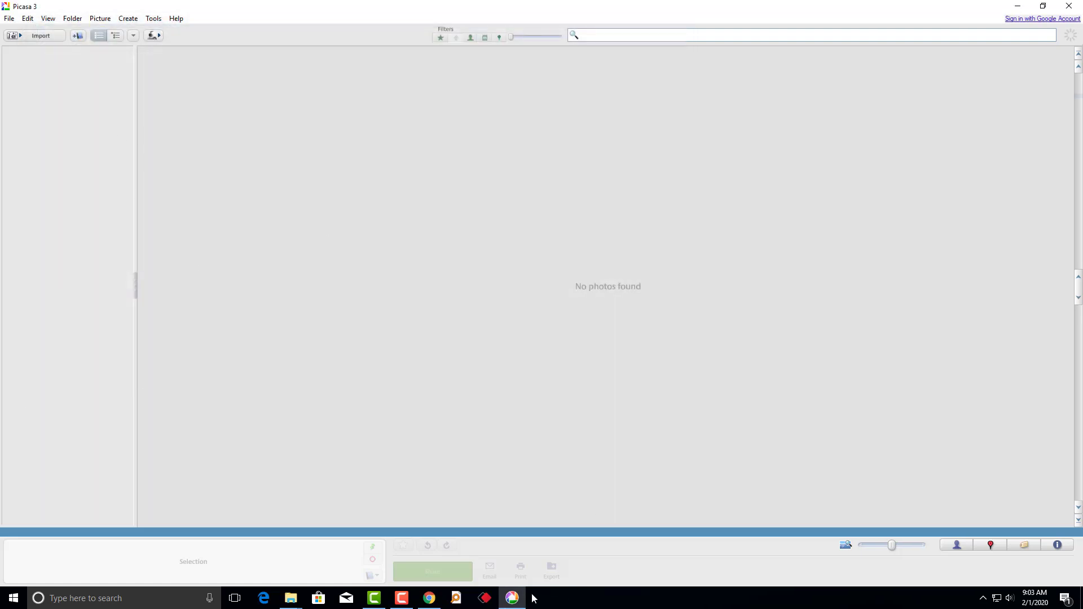
left_click(1069, 6)
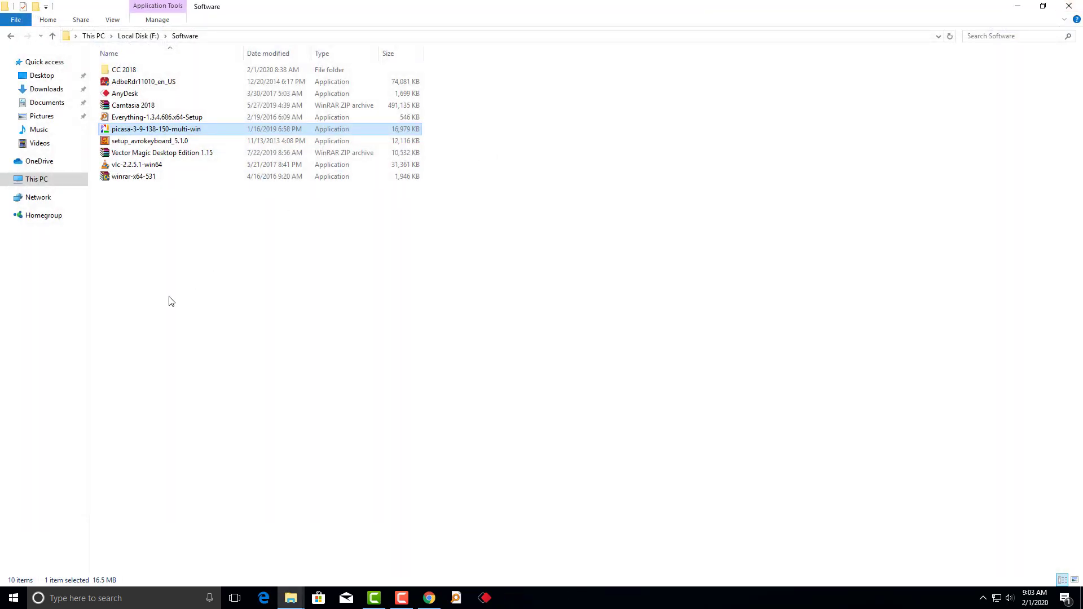
Step: Look at the contents of the CC 2018 folder and return to the Software folder
left_click(150, 299)
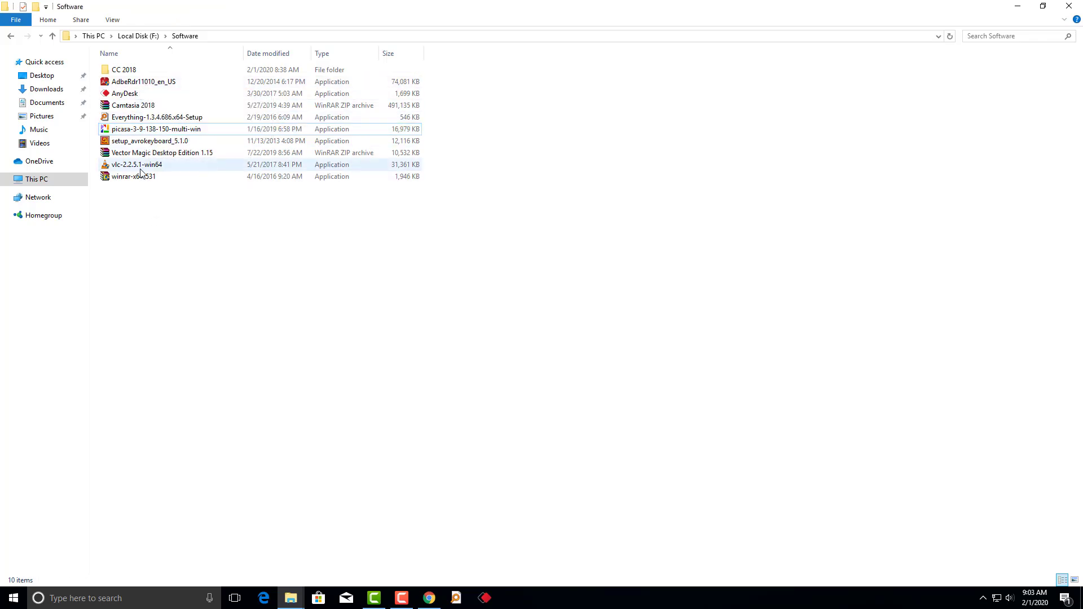
double_click(127, 70)
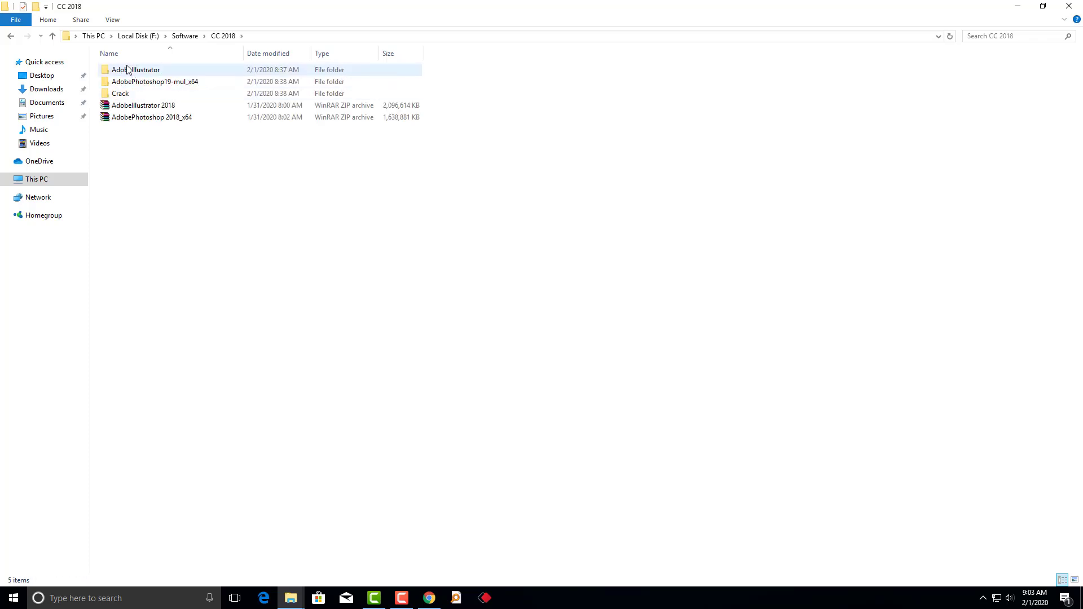
left_click(11, 36)
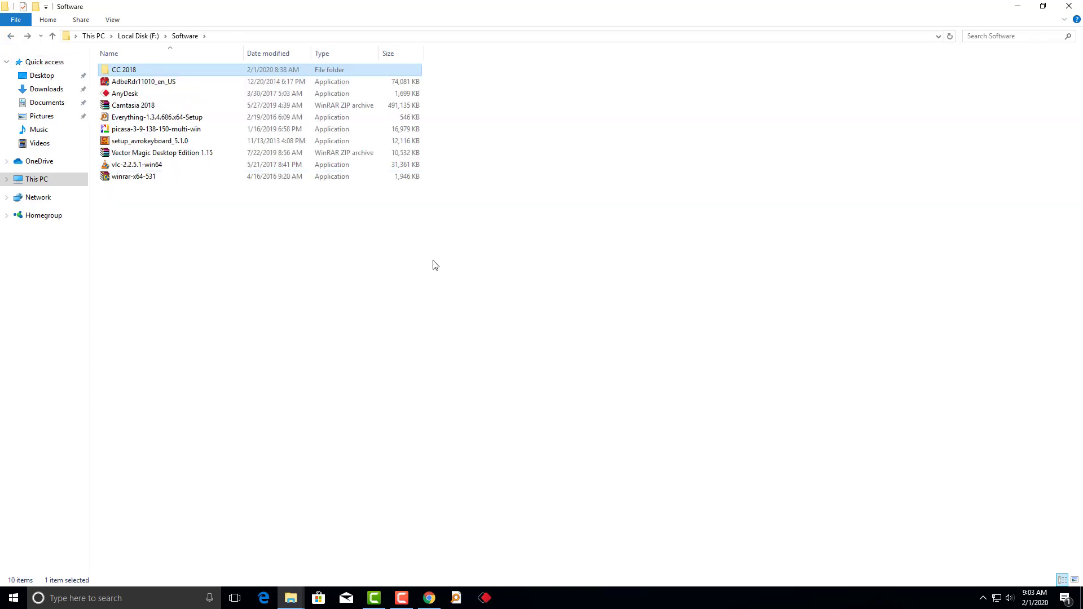
right_click(434, 265)
left_click(169, 164)
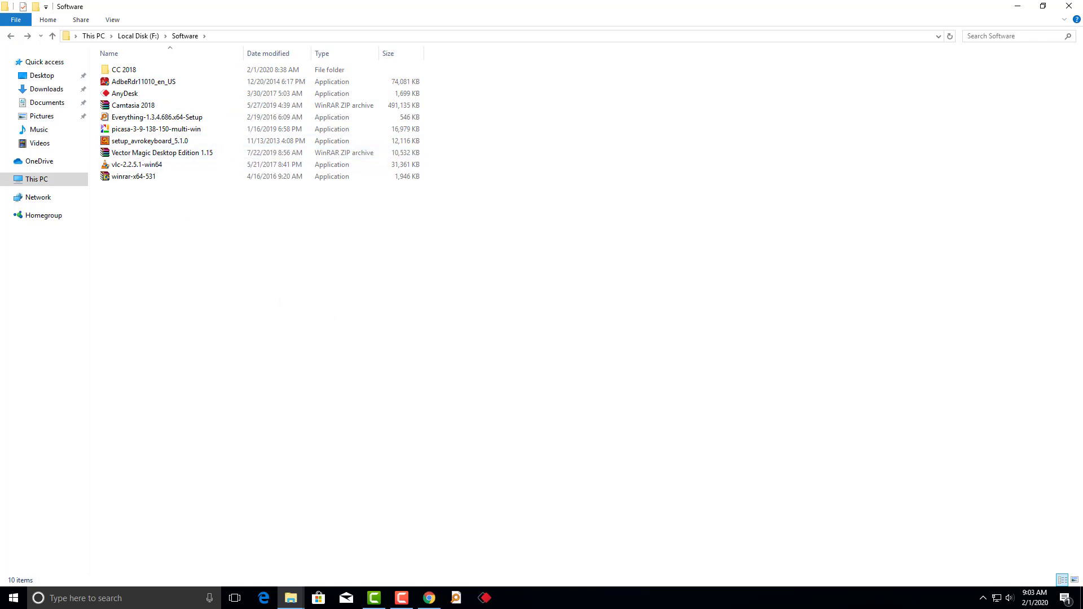
Step: Minimize the Software folder window and switch to the Downloads folder window
left_click(1017, 7)
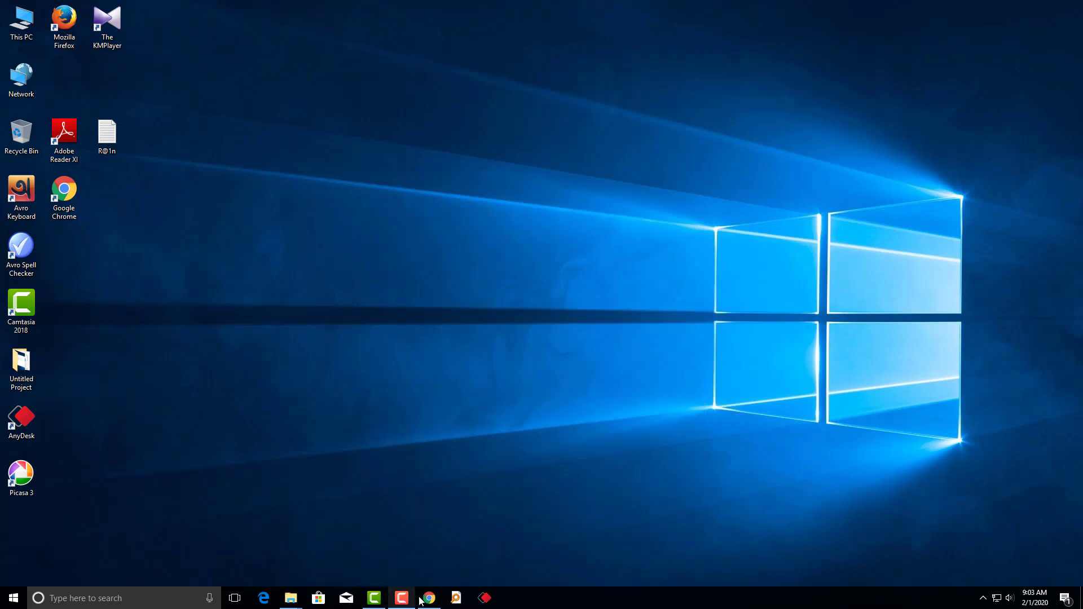
mouse_move(305, 596)
left_click(245, 550)
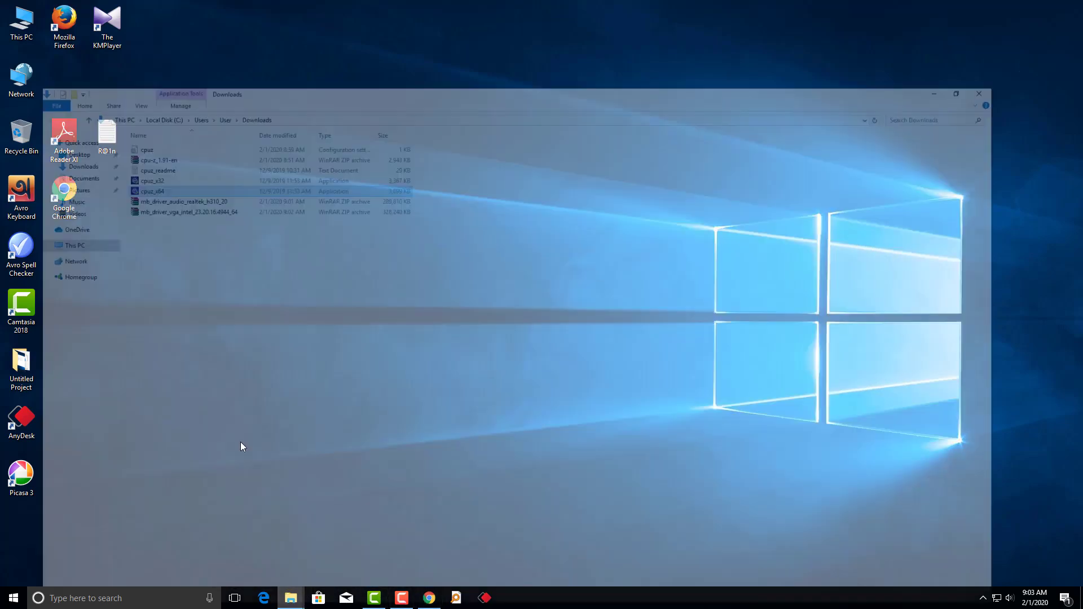
Step: Open mb_driver_vga_intel_23.20.16.4944_64 with WinRAR archiver as the permanent app for .zip files, view its Graphic folder, and close the archive
double_click(152, 144)
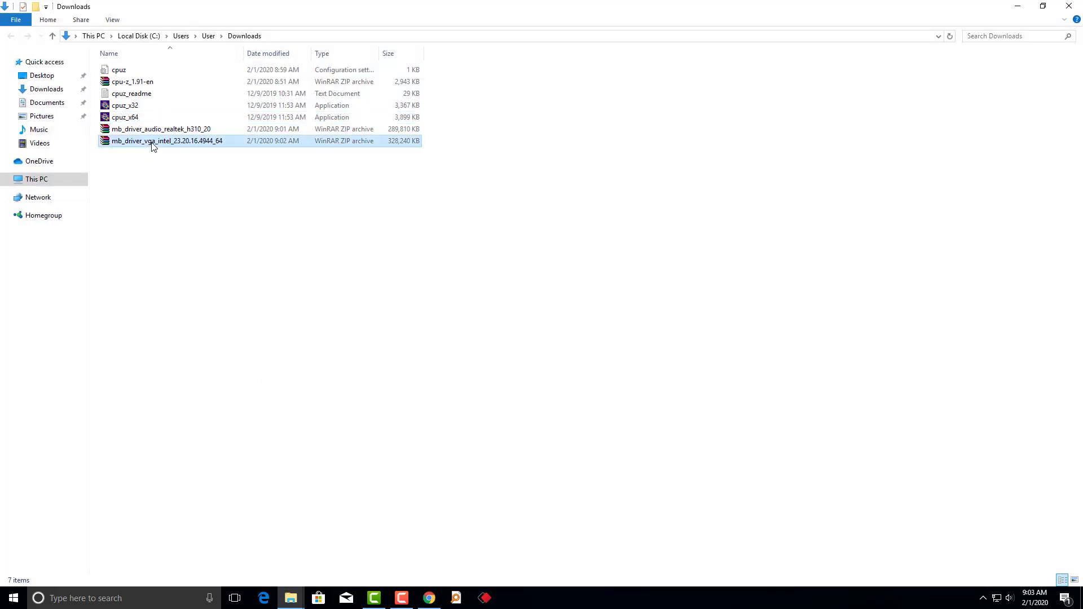
left_click(510, 381)
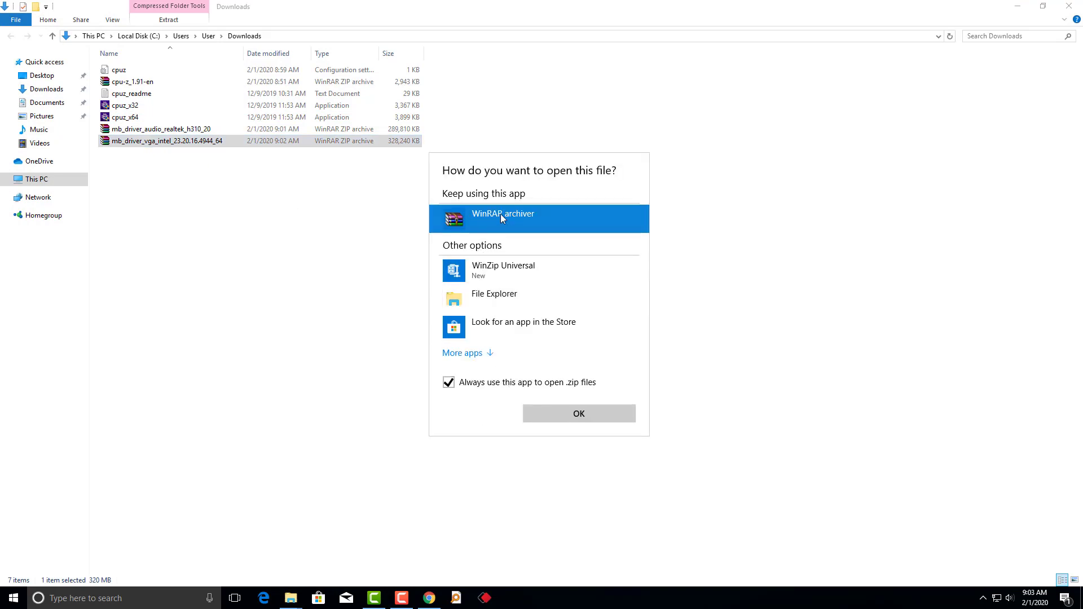
left_click(579, 416)
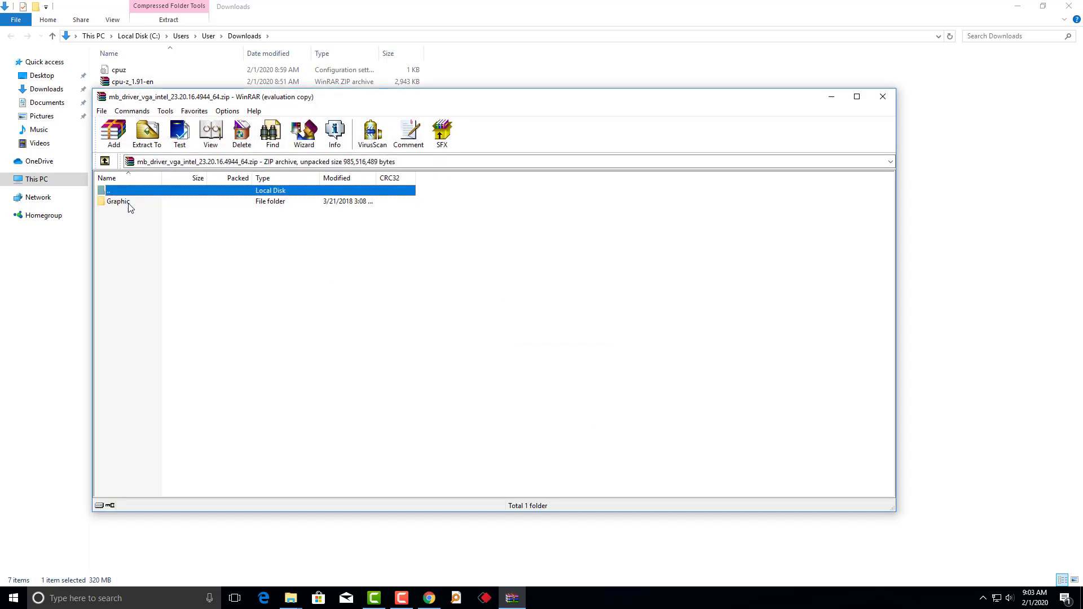
double_click(127, 203)
left_click(881, 97)
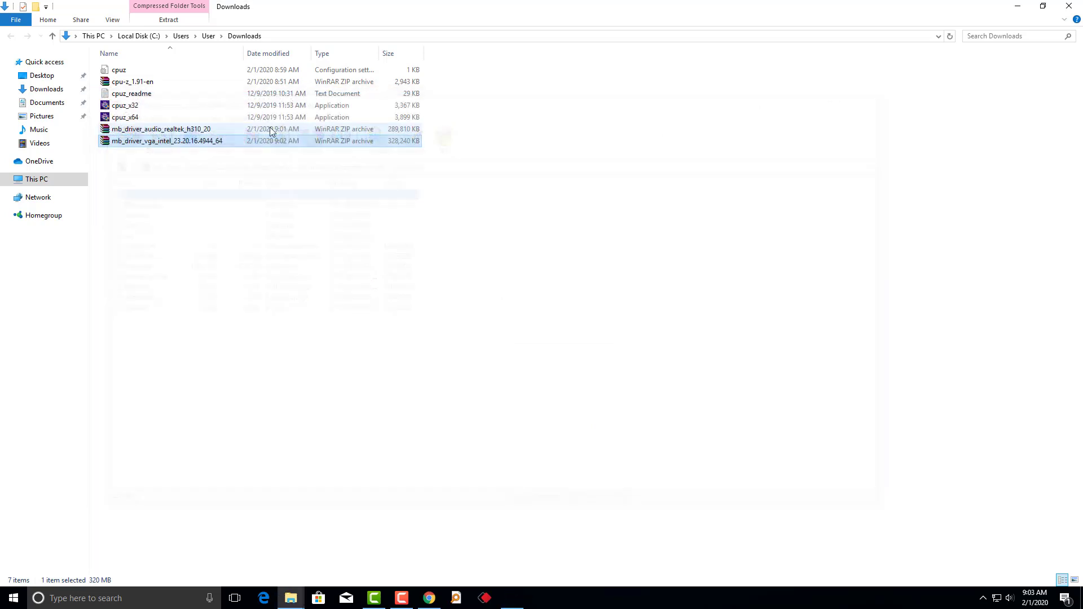
Step: Delete the cpuz configuration, readme and application files and the cpu-z_1.91-en archive from Downloads
right_click(150, 141)
left_click(107, 203)
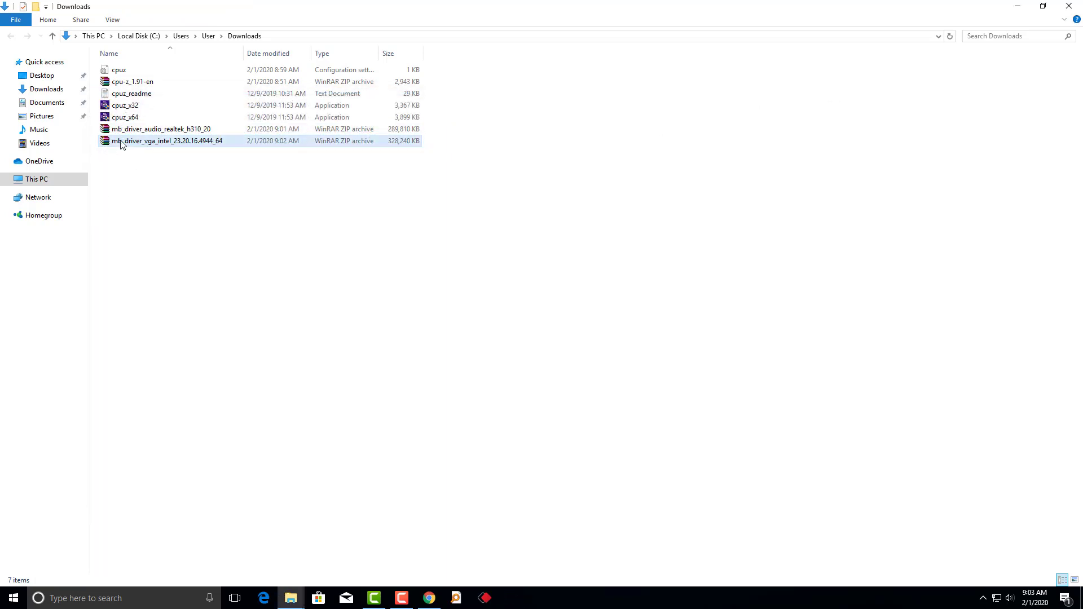
left_click(125, 117)
left_click(148, 70, "shift")
right_click(149, 71)
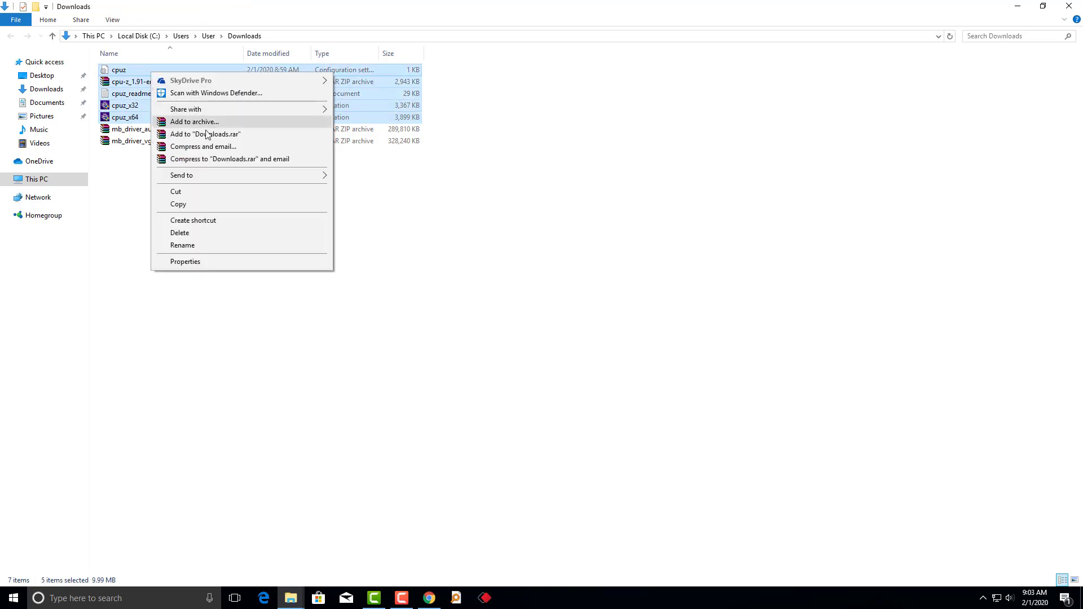
left_click(204, 232)
Step: Extract the mb_driver_vga_intel_23.20.16.4944_64 archive into Downloads and open the extracted Graphic folder
left_click(137, 84)
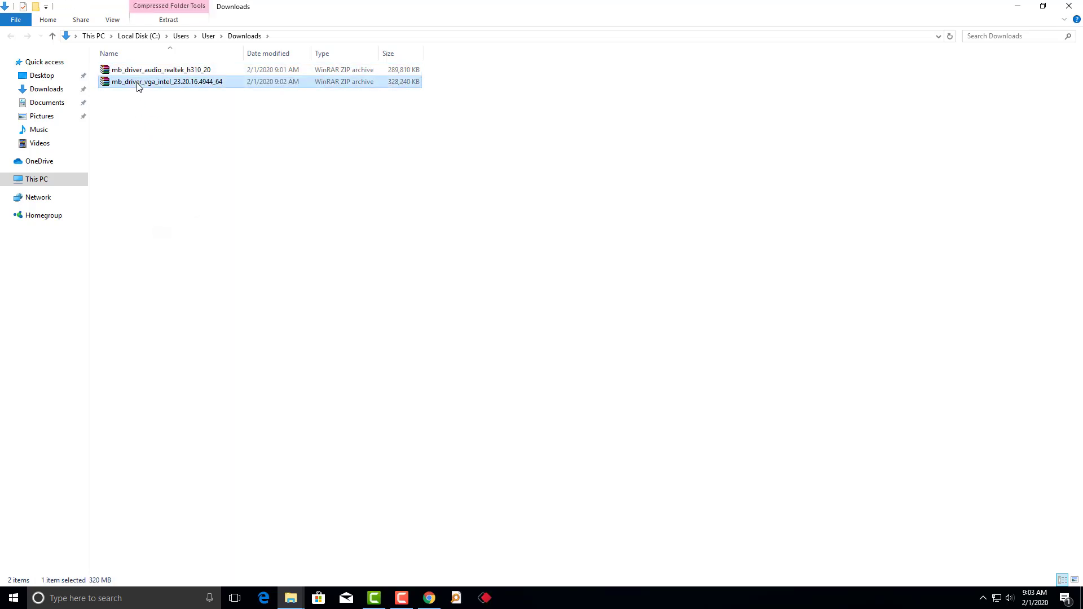
right_click(137, 83)
left_click(181, 140)
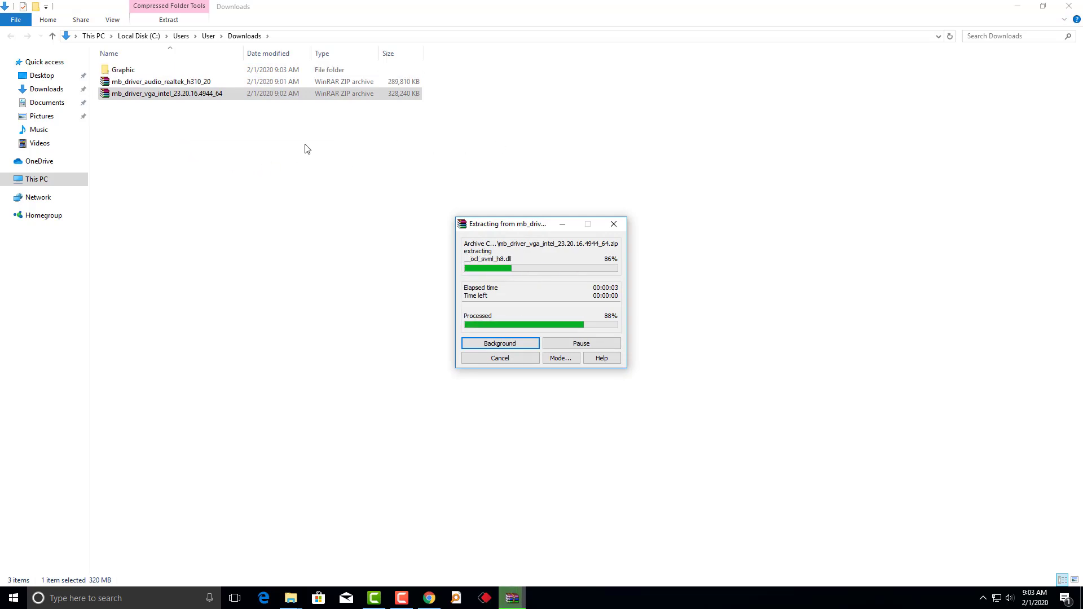
double_click(135, 70)
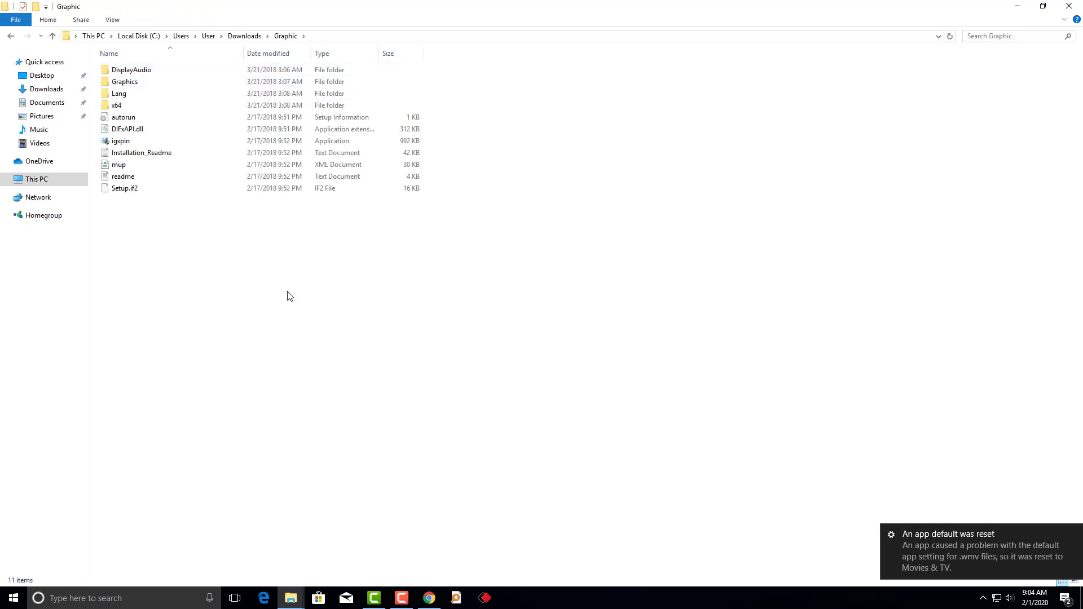
Step: Try to launch the igxpin graphics driver setup and refresh the Graphic folder
left_click(126, 145)
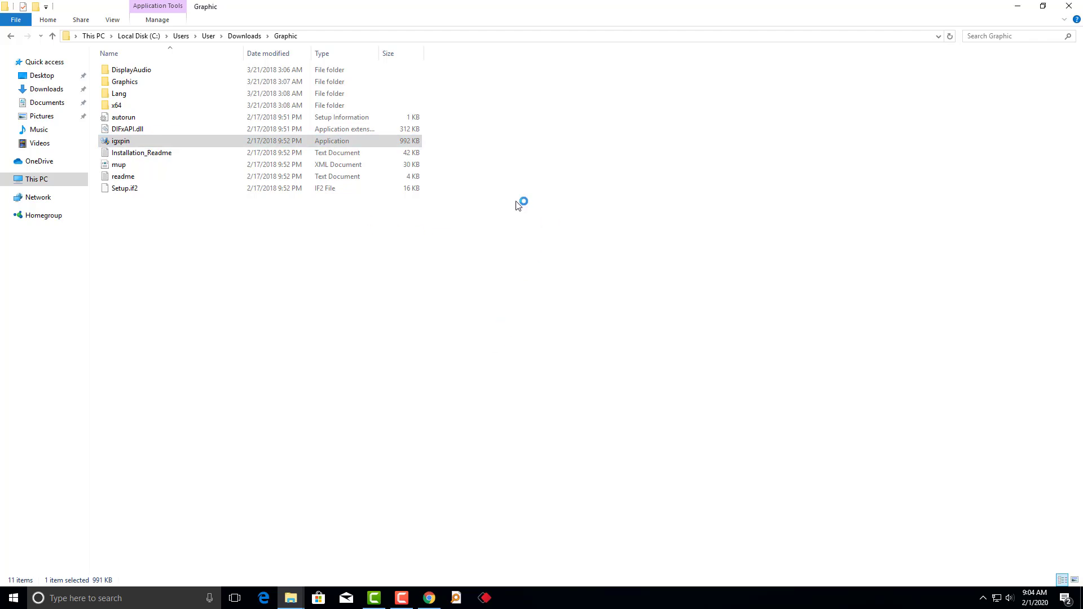
left_click(119, 145)
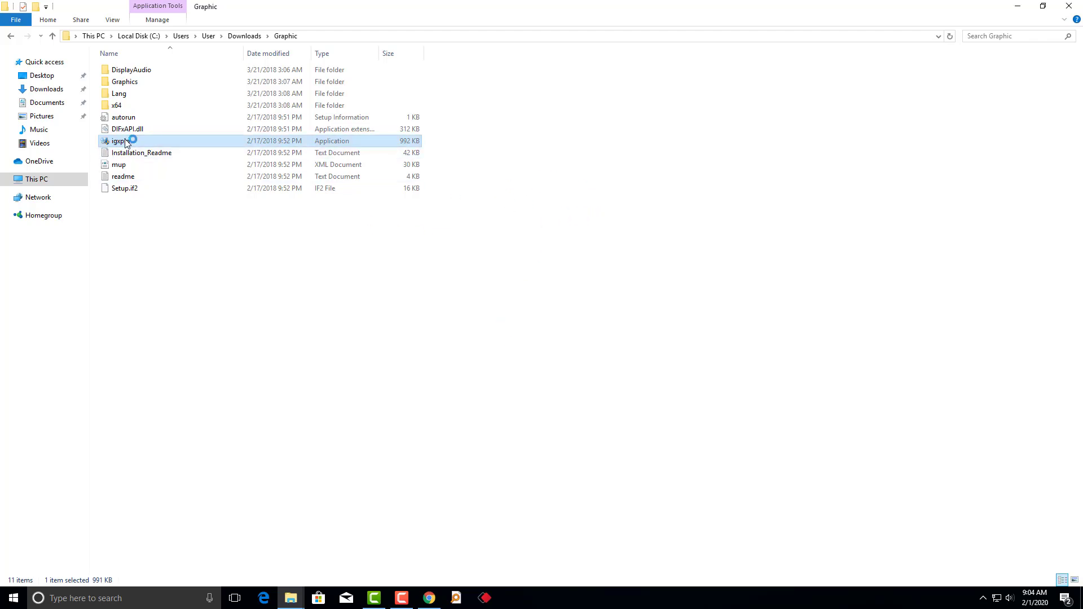
right_click(125, 141)
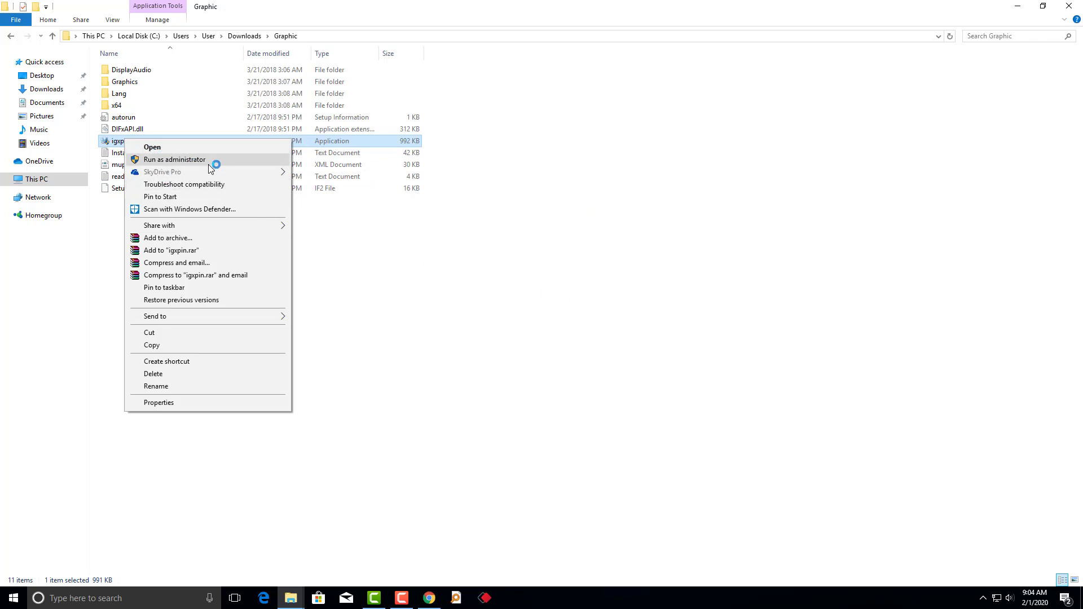
left_click(570, 328)
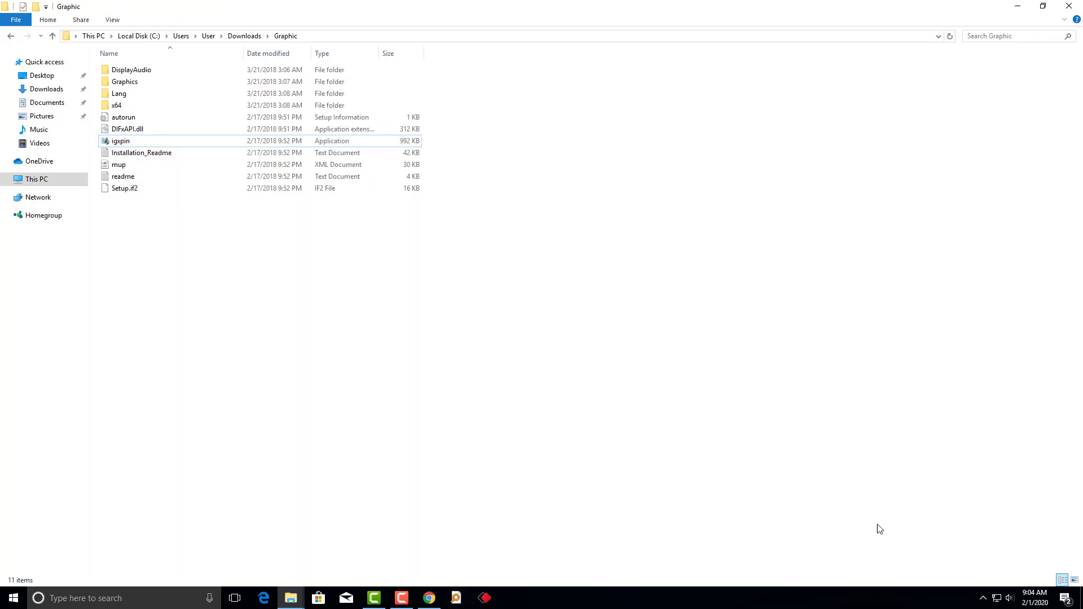
left_click(982, 598)
right_click(435, 305)
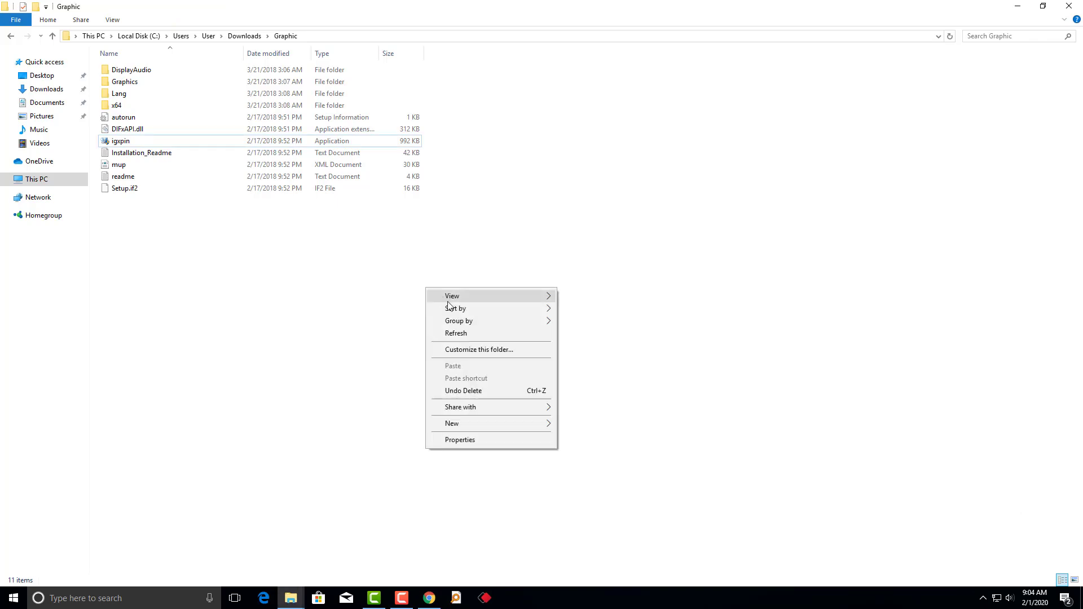
left_click(476, 336)
Step: Run igxpin as administrator to start the Intel Graphics Driver setup and switch to the Chrome window
right_click(131, 142)
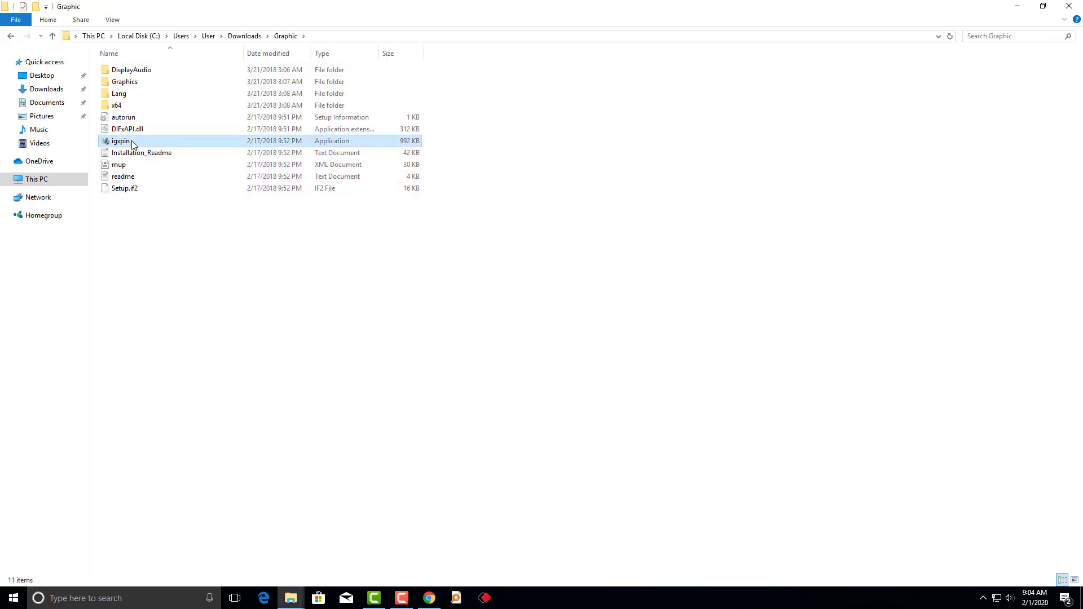
left_click(165, 160)
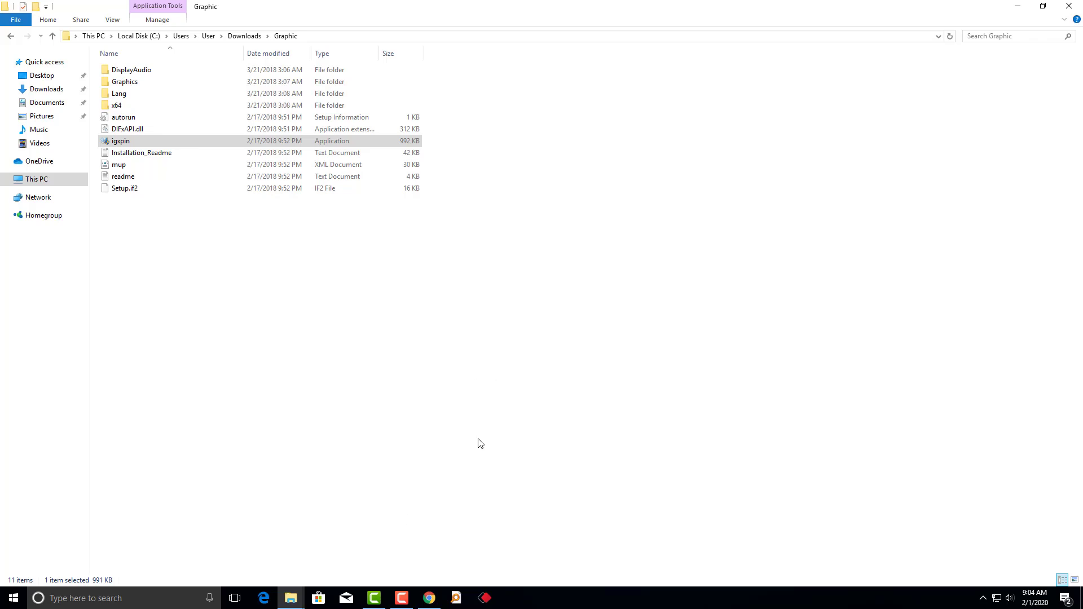
left_click(429, 598)
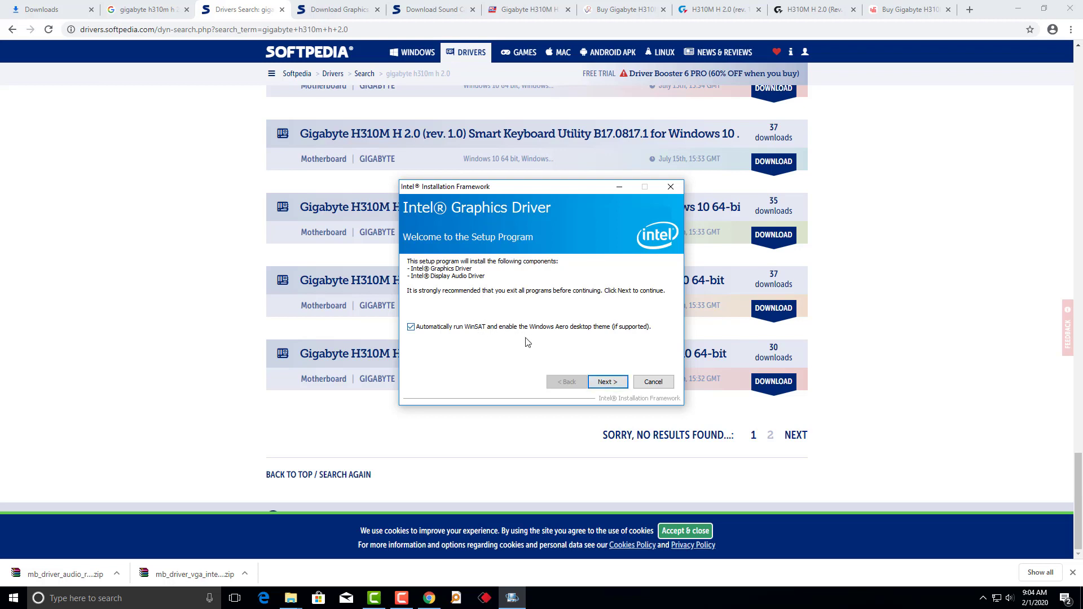
Step: Accept the Intel Graphics Driver license agreement and start the installation, keeping the automatic WinSAT option enabled
left_click(607, 381)
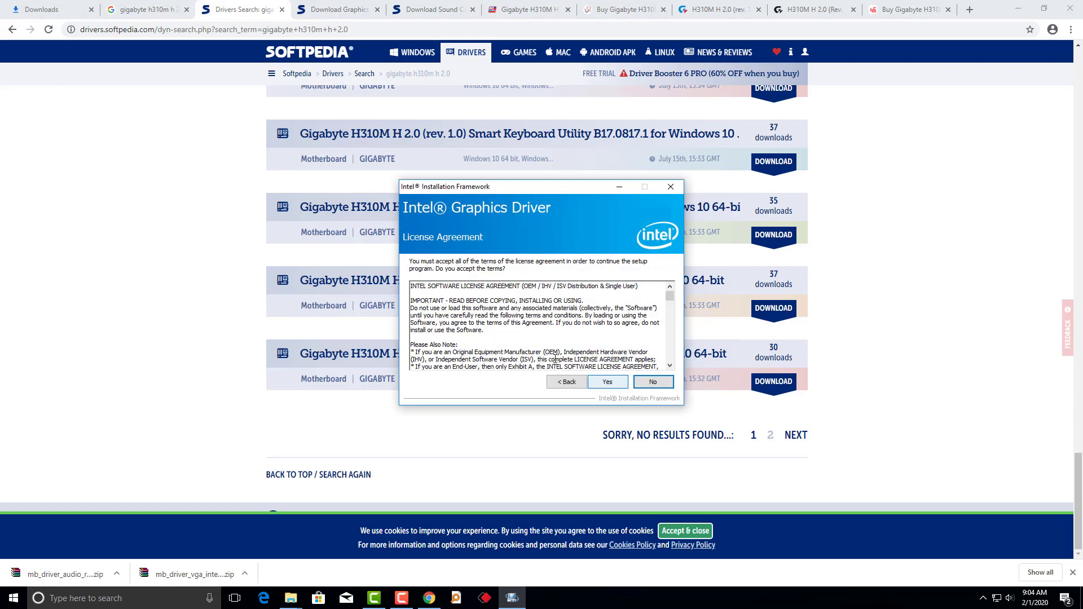
left_click(607, 383)
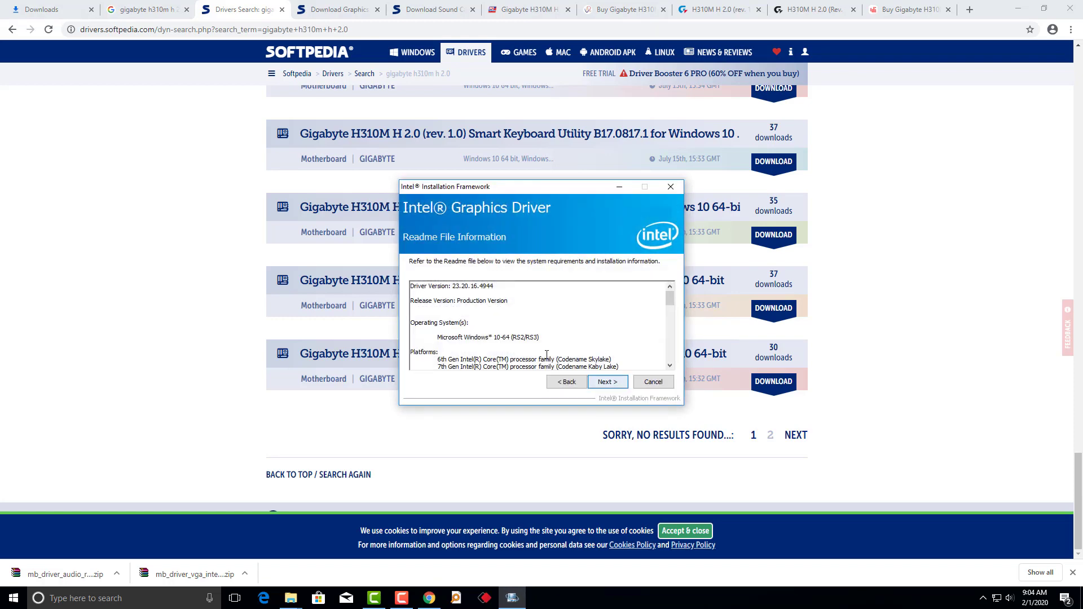
left_click(603, 388)
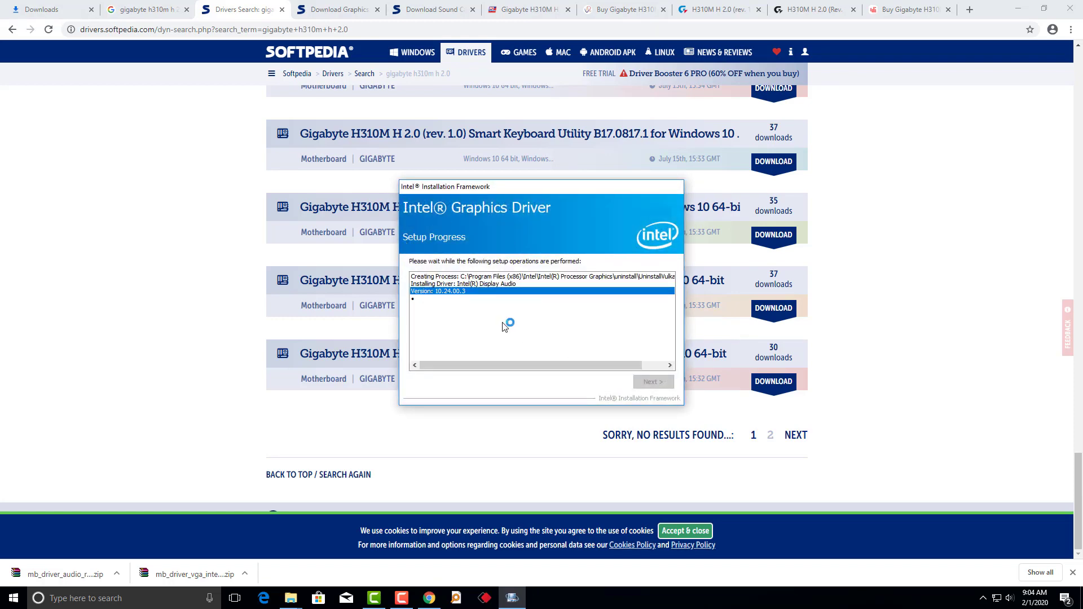
Step: Switch to the Chrome tab with the gigabyte h310m h 2.0 drivers search and go to the Google home page
left_click(126, 226)
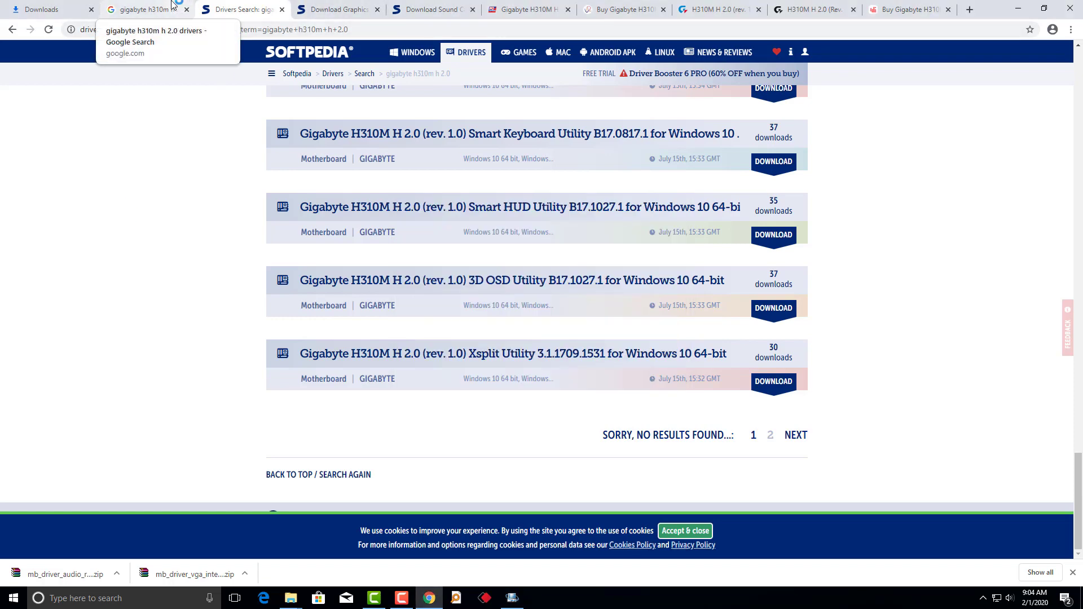
left_click(163, 9)
left_click(192, 31)
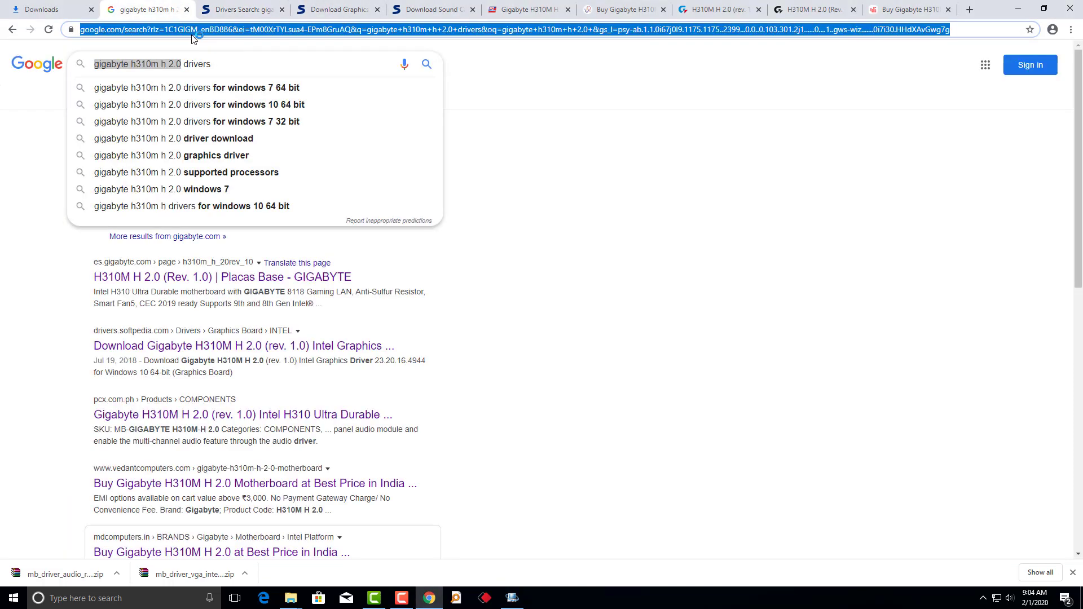
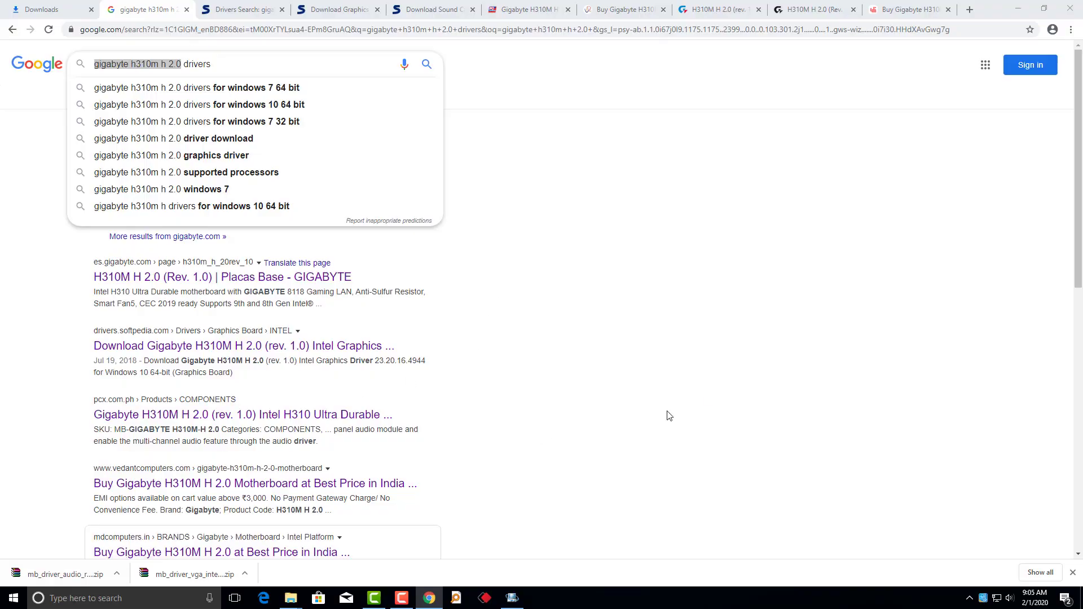
left_click(512, 598)
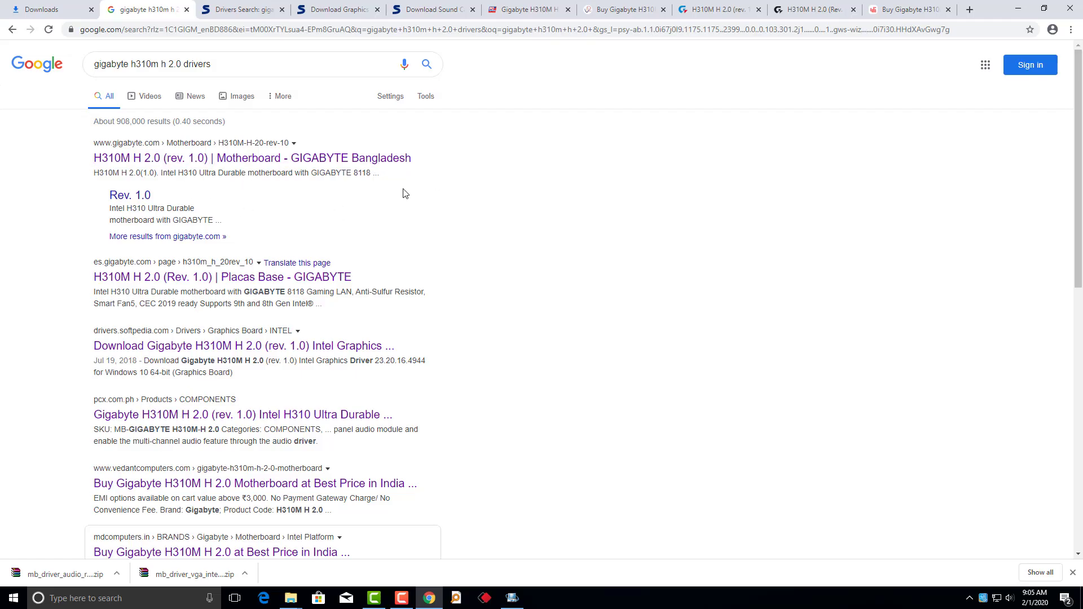
left_click(56, 72)
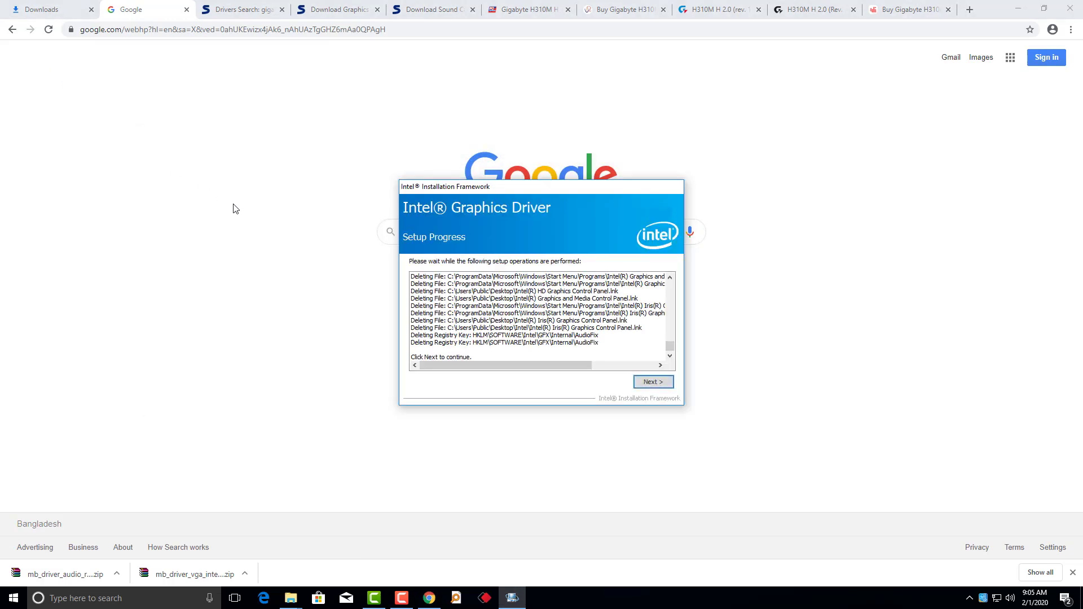
Step: Finish the Intel Graphics Driver setup without restarting the computer and minimize the Chrome and Graphic folder windows
left_click(656, 383)
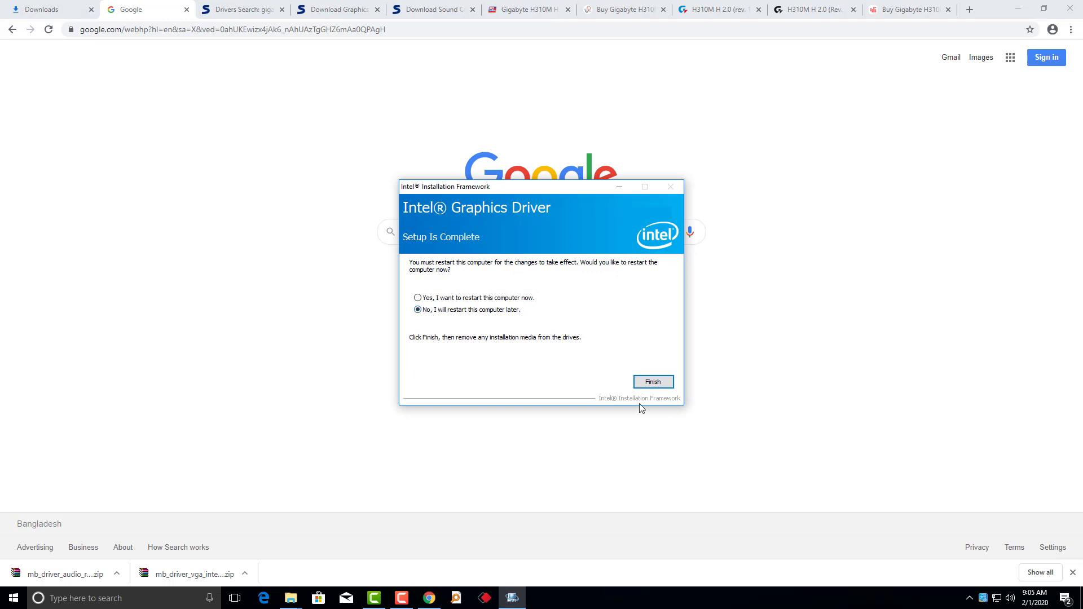
left_click(648, 383)
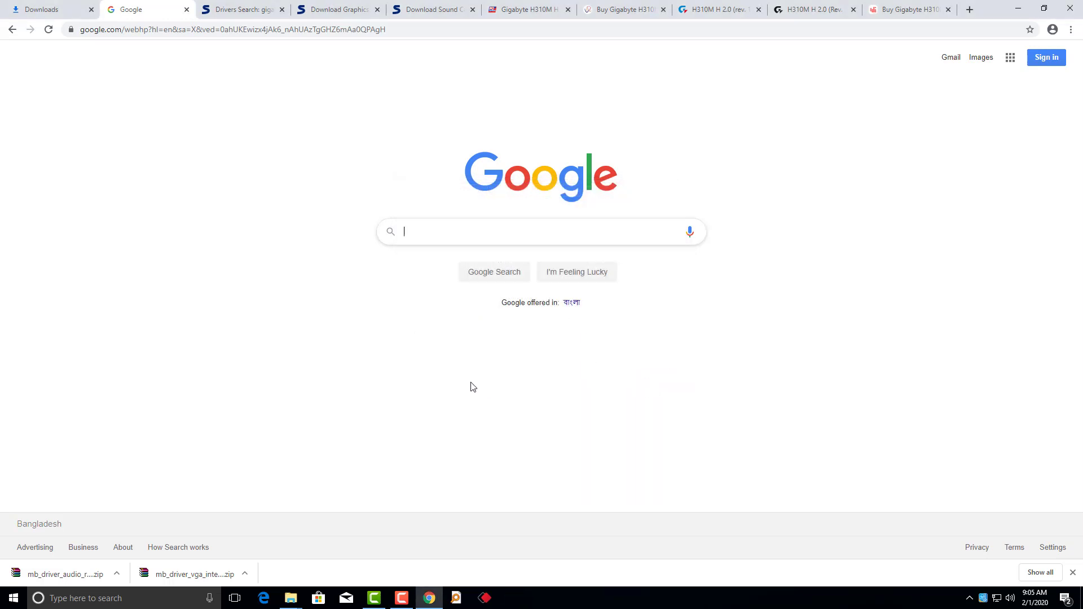
left_click(1018, 9)
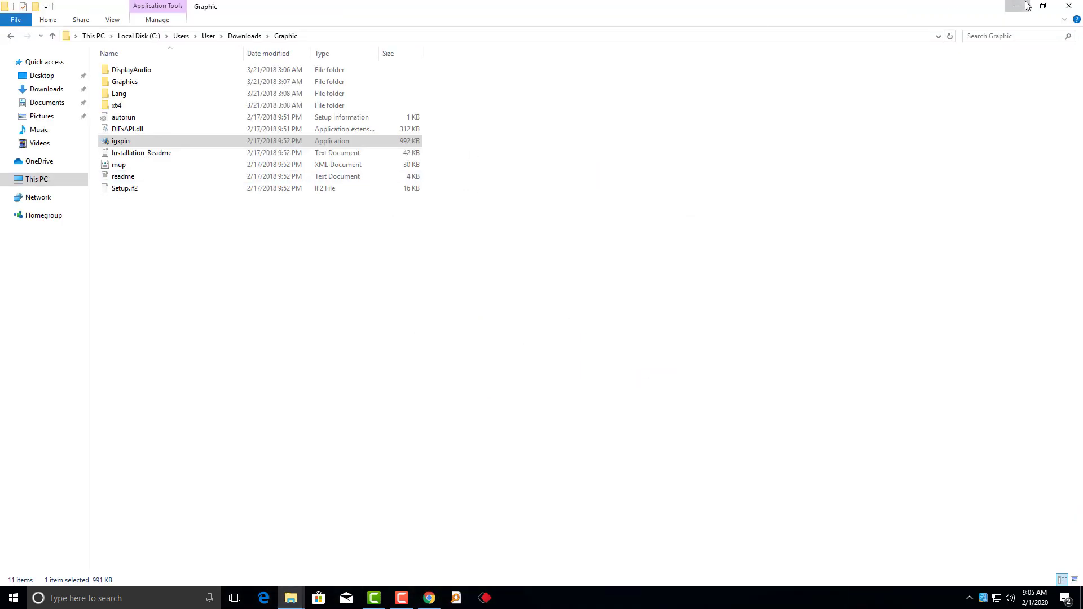
left_click(1025, 5)
Step: Empty the Recycle Bin and refresh the desktop
right_click(536, 110)
left_click(410, 235)
right_click(317, 161)
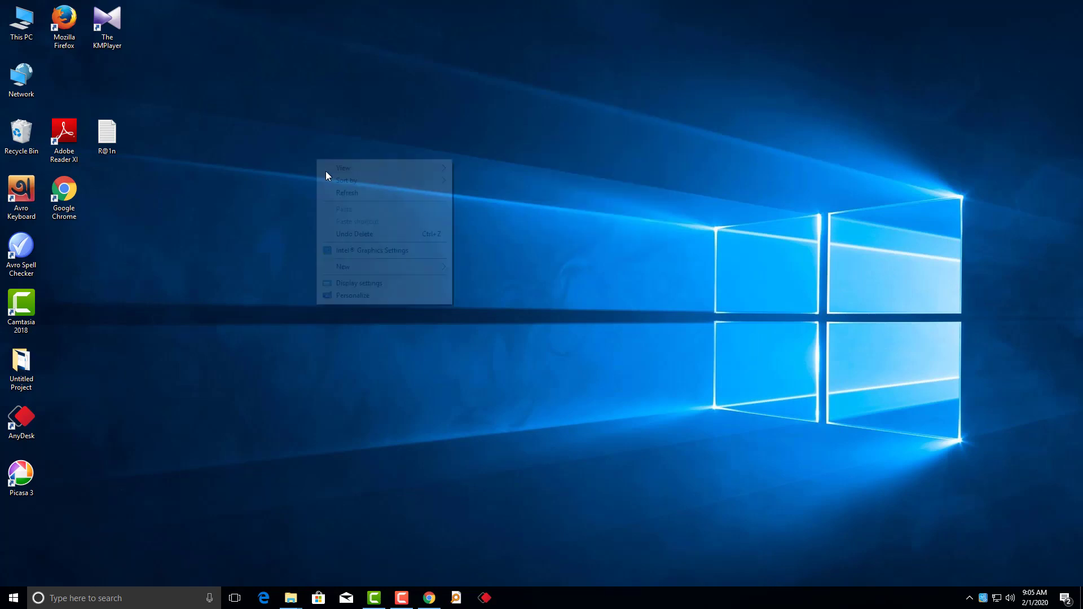
right_click(20, 131)
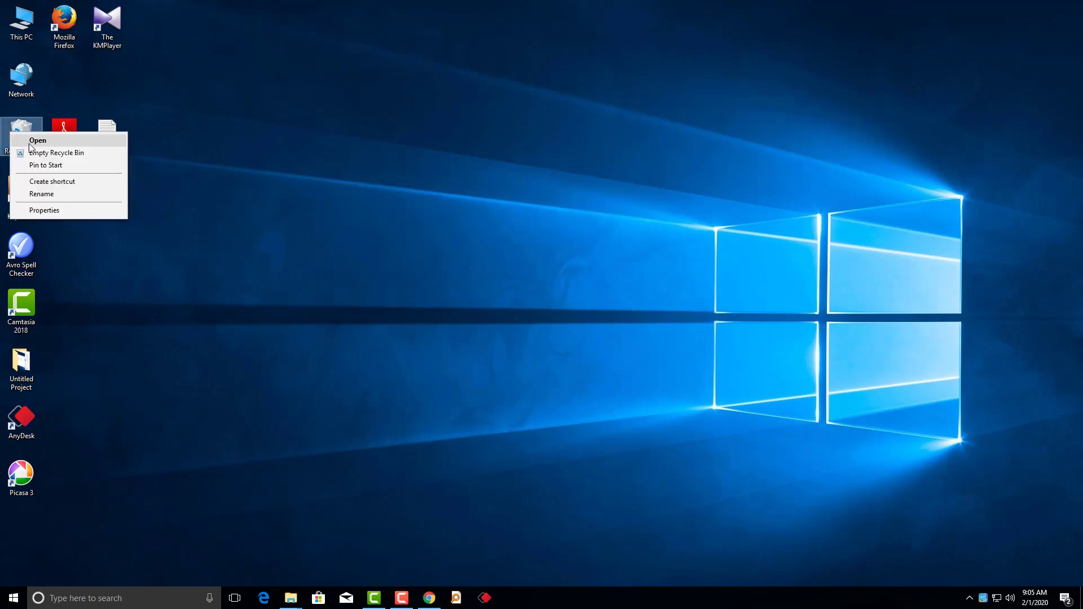
left_click(57, 153)
key("Return")
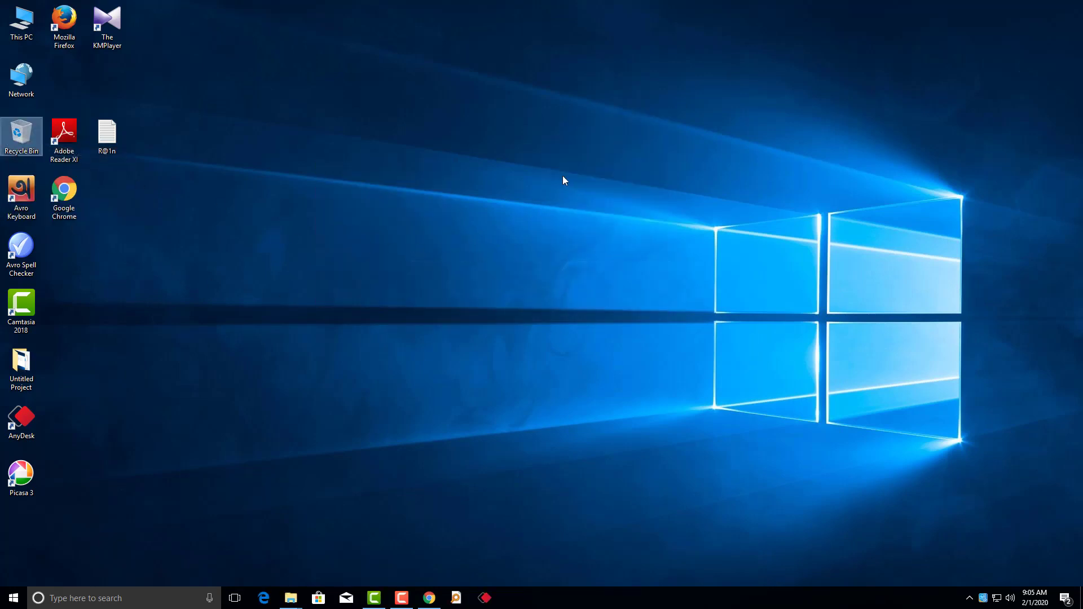
right_click(563, 176)
left_click(609, 208)
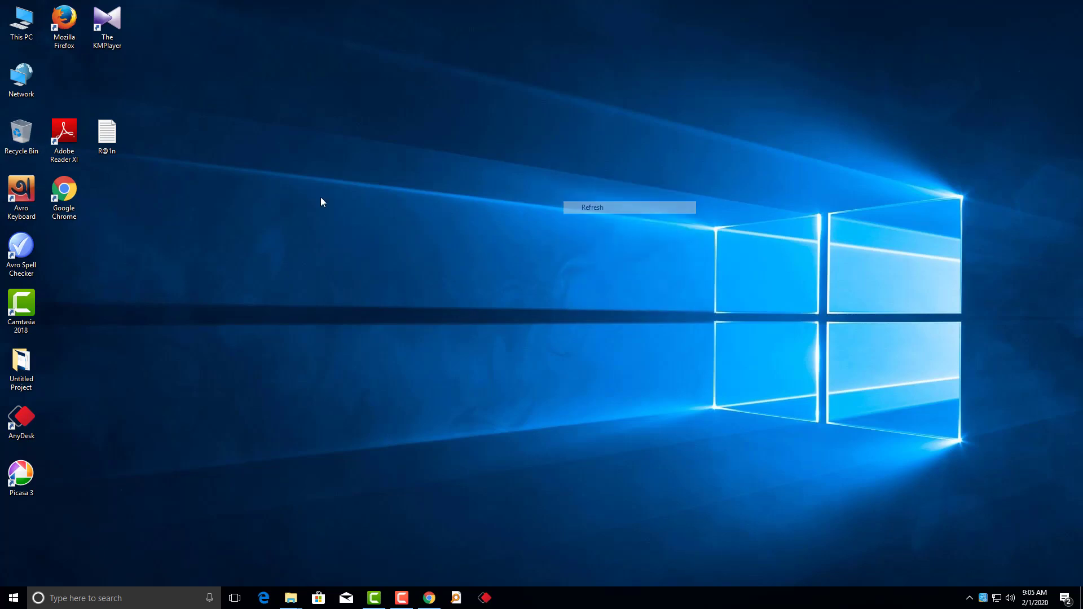
Step: Return to the Downloads folder and extract the mb_driver_audio_realtek_h310_20 archive there
left_click(290, 598)
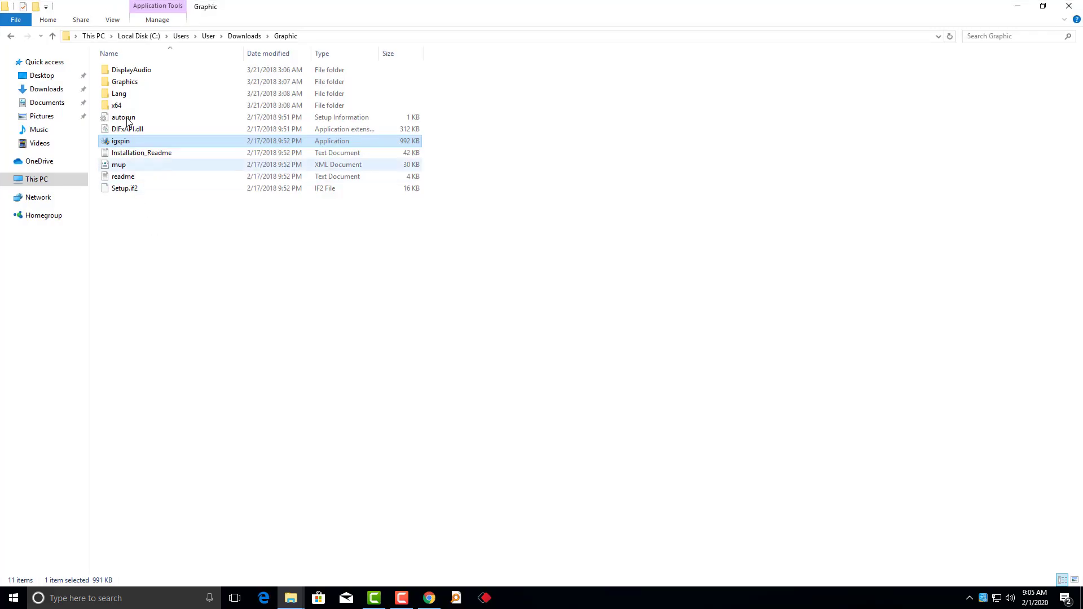
left_click(10, 35)
left_click(150, 83)
right_click(148, 81)
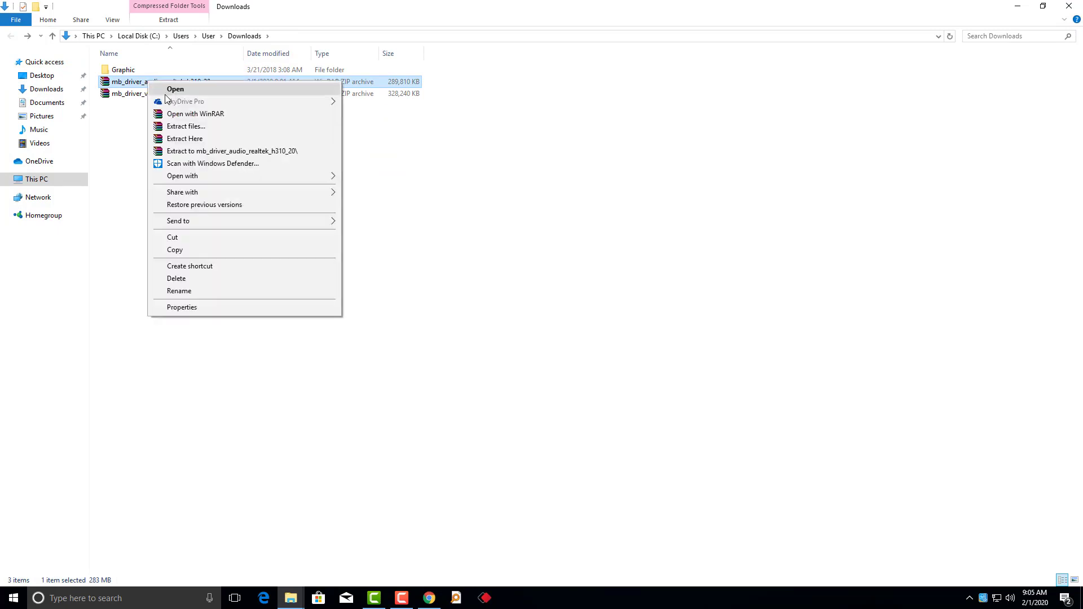
left_click(198, 139)
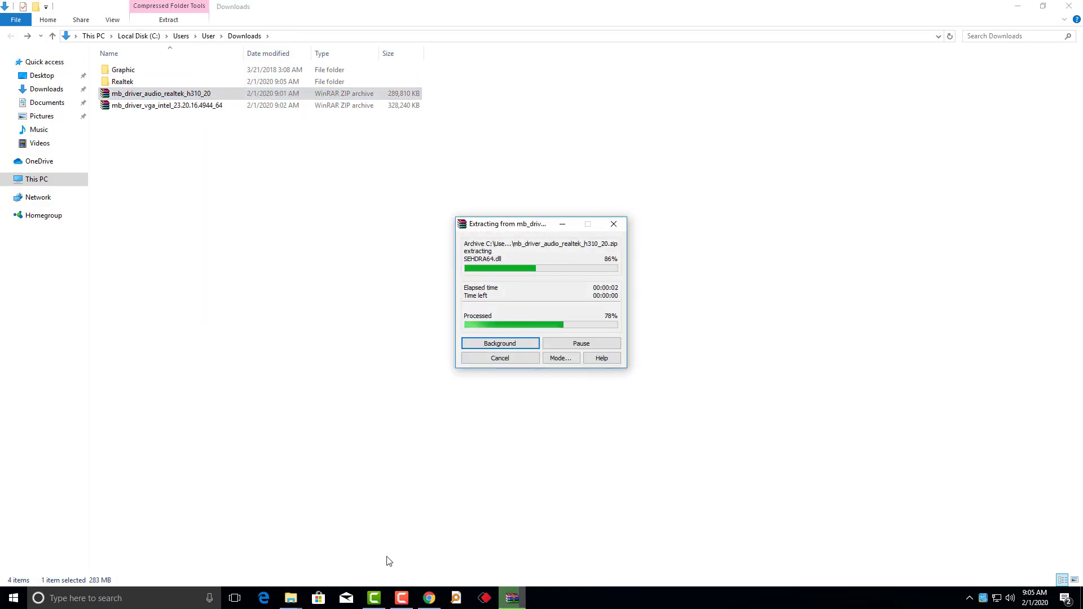
Step: Search Google for "skype download" in Chrome and open the skype.com Download Skype result in a new tab
left_click(429, 598)
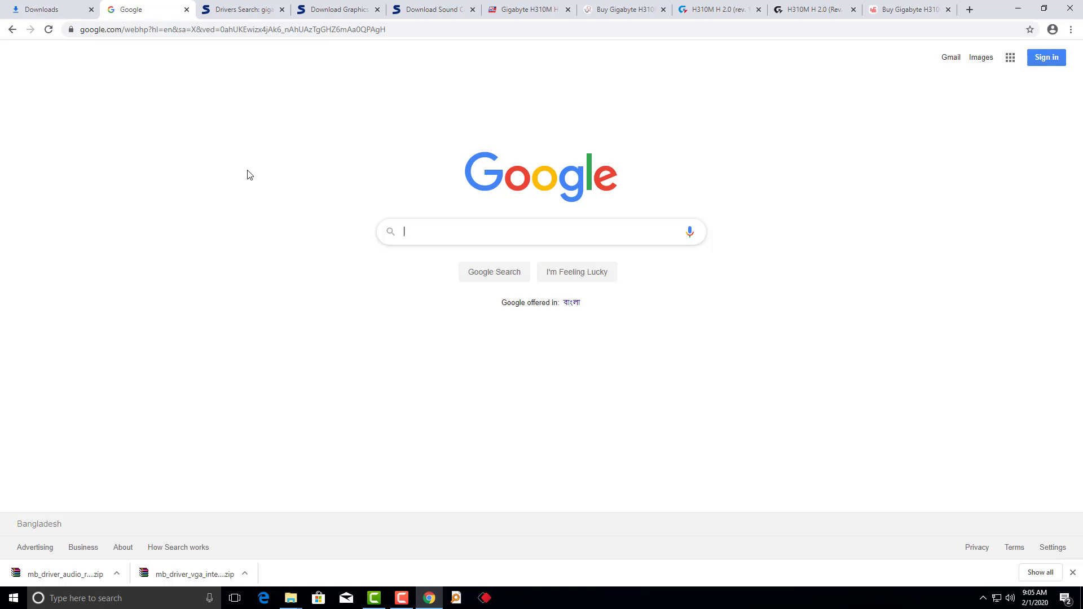
type("skype")
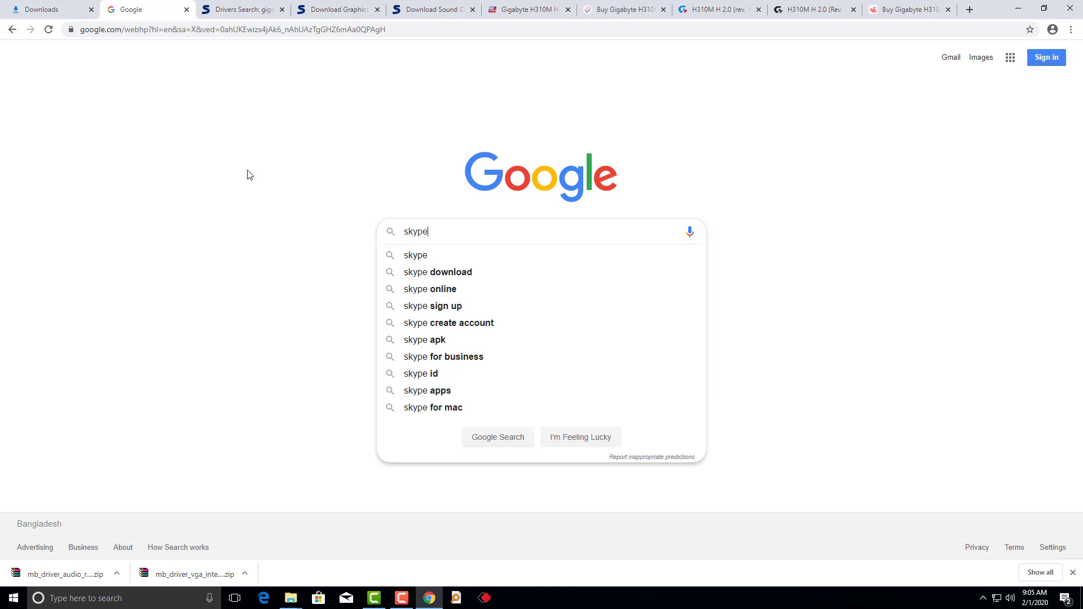
left_click(450, 273)
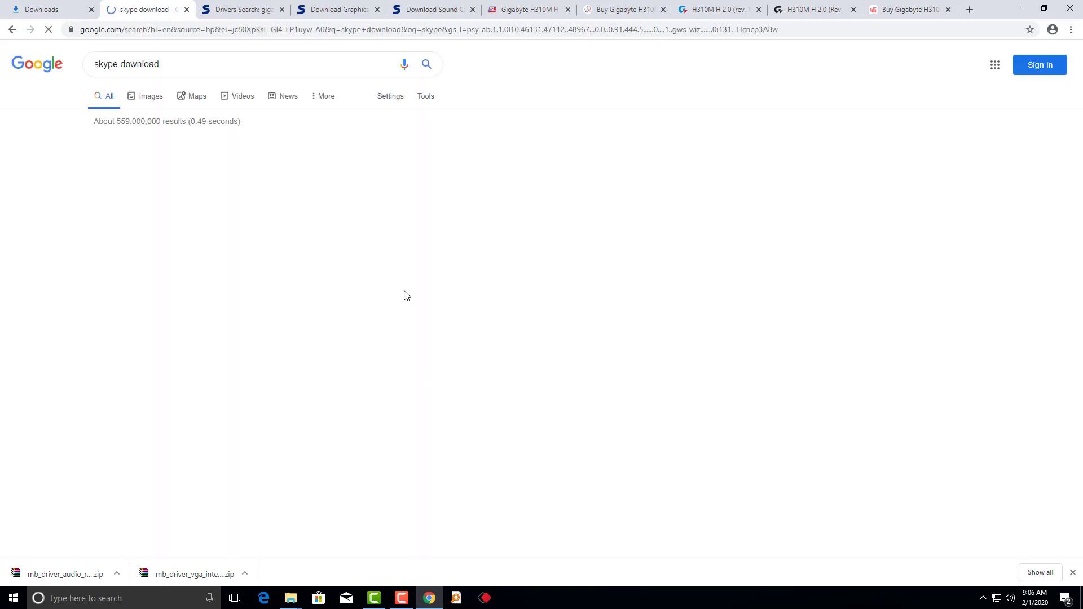
middle_click(150, 157)
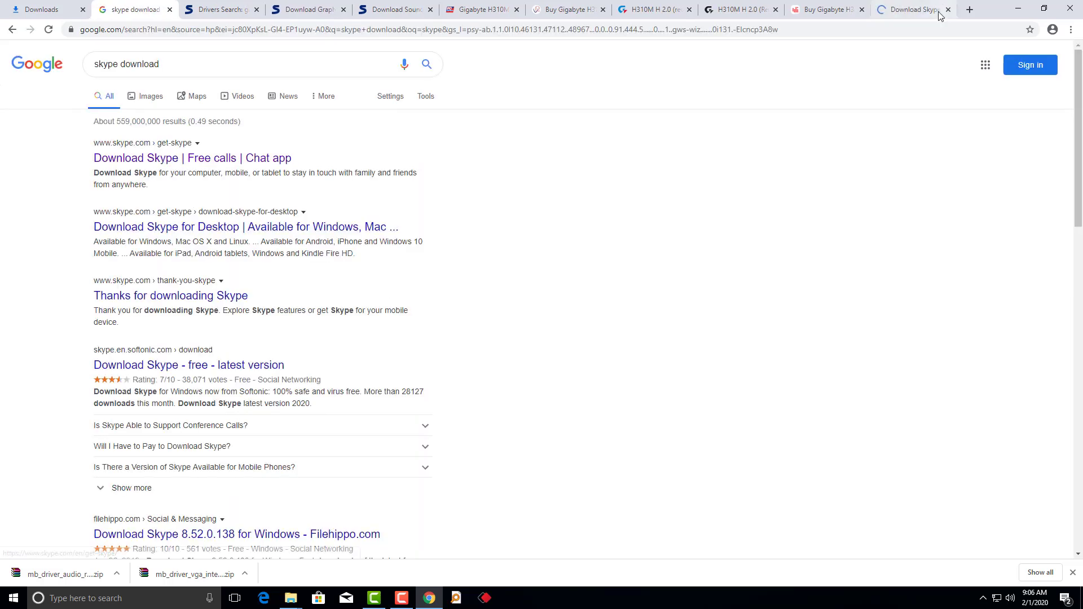
left_click(917, 7)
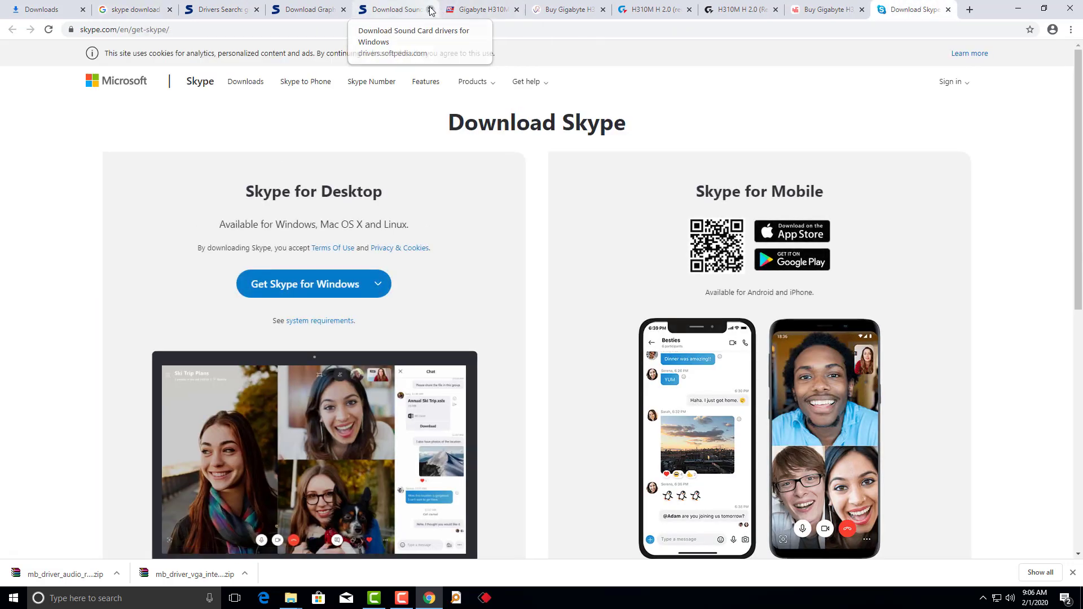
Step: Close the Softpedia sound card drivers tab and all the Gigabyte H310M H 2.0 motherboard product tabs
left_click(430, 10)
left_click(430, 10)
left_click(429, 9)
key("ctrl+w")
key("ctrl+w")
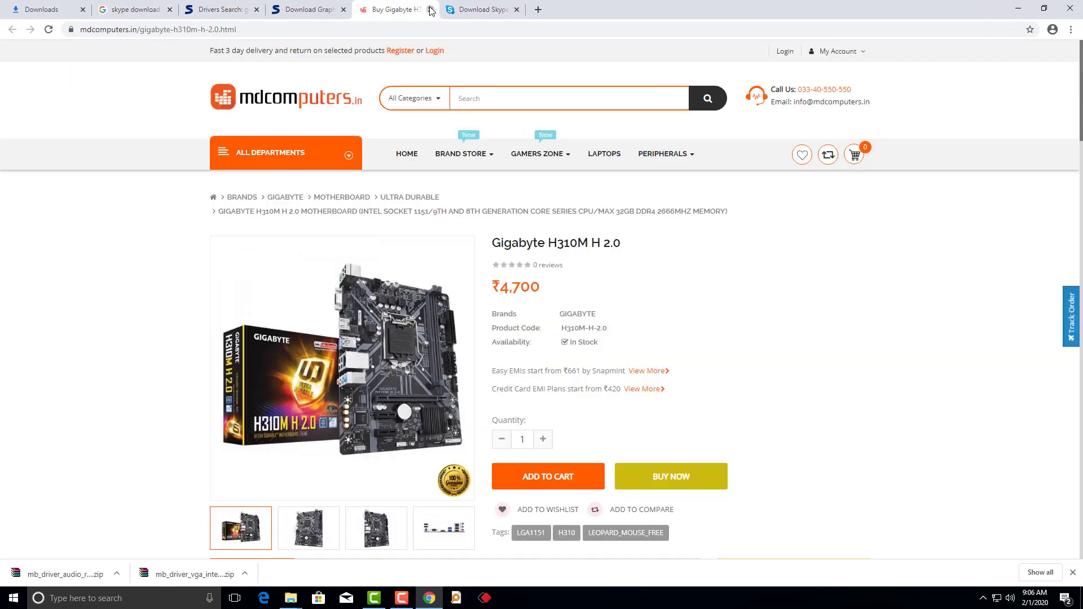
key("ctrl+w")
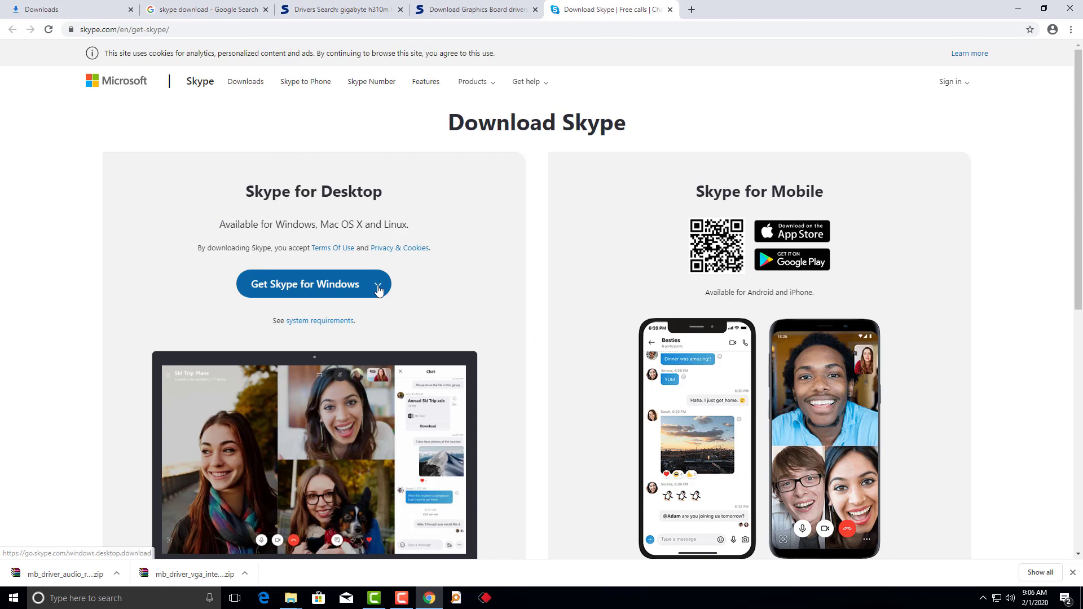
Step: Download the Skype for Windows installer and open the Skype account sign-up page
left_click(379, 286)
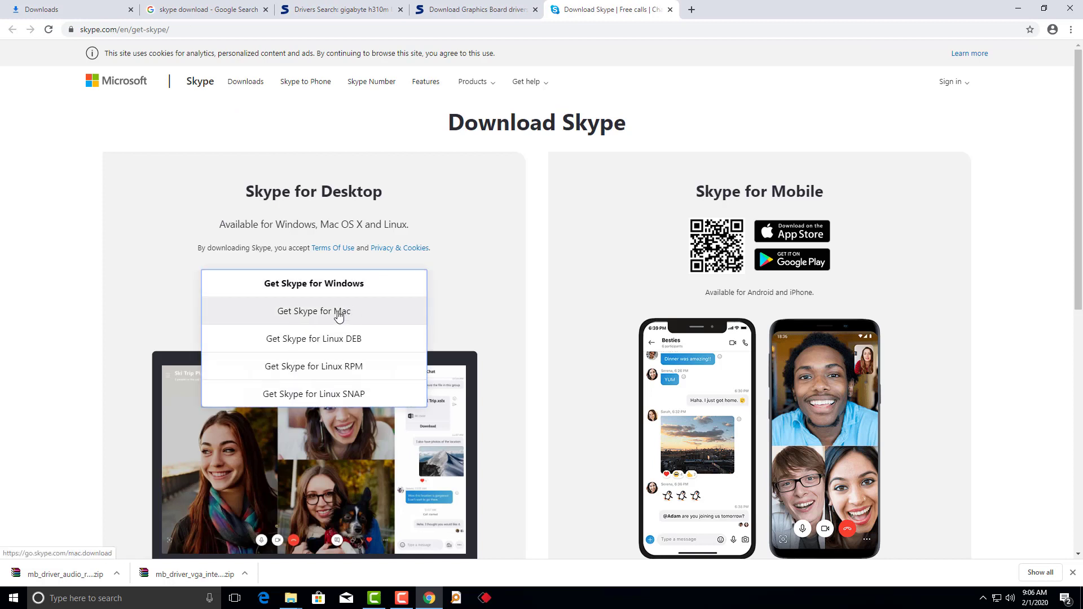
left_click(296, 282)
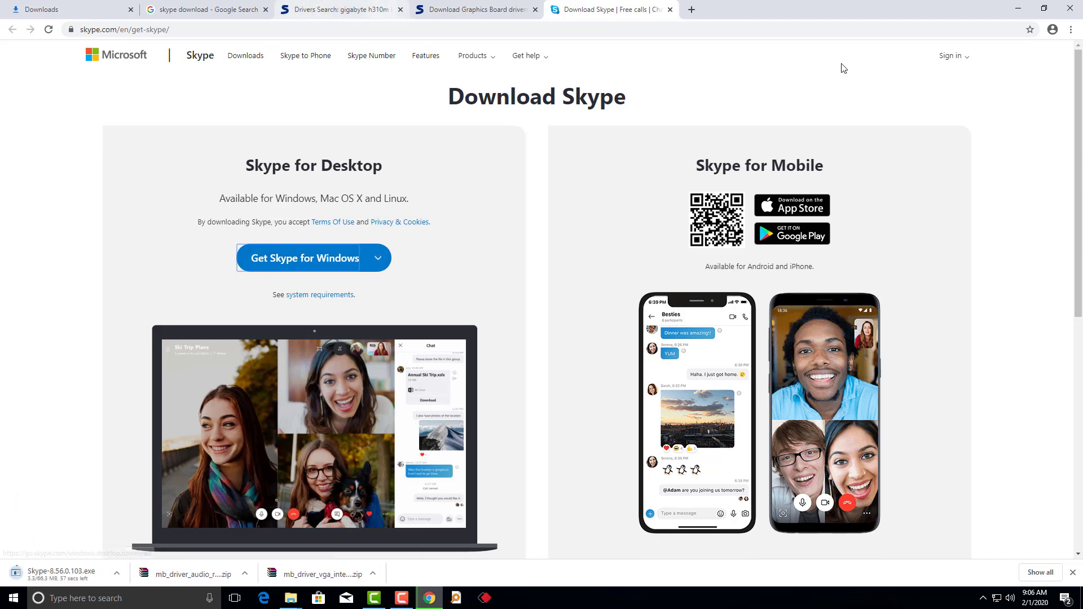
left_click(966, 59)
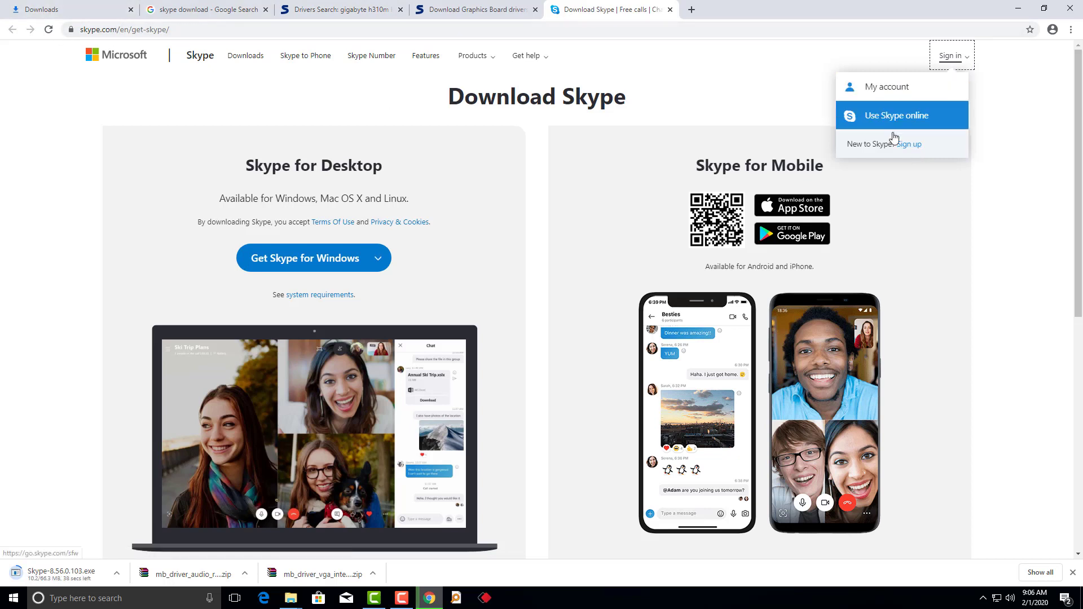
left_click(912, 144)
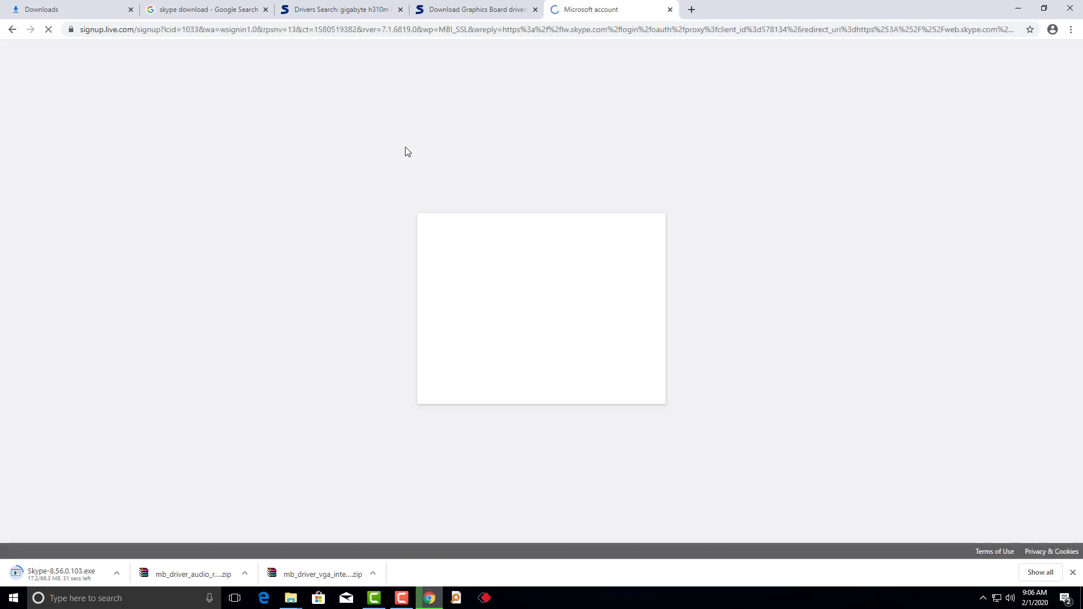
left_click(481, 320)
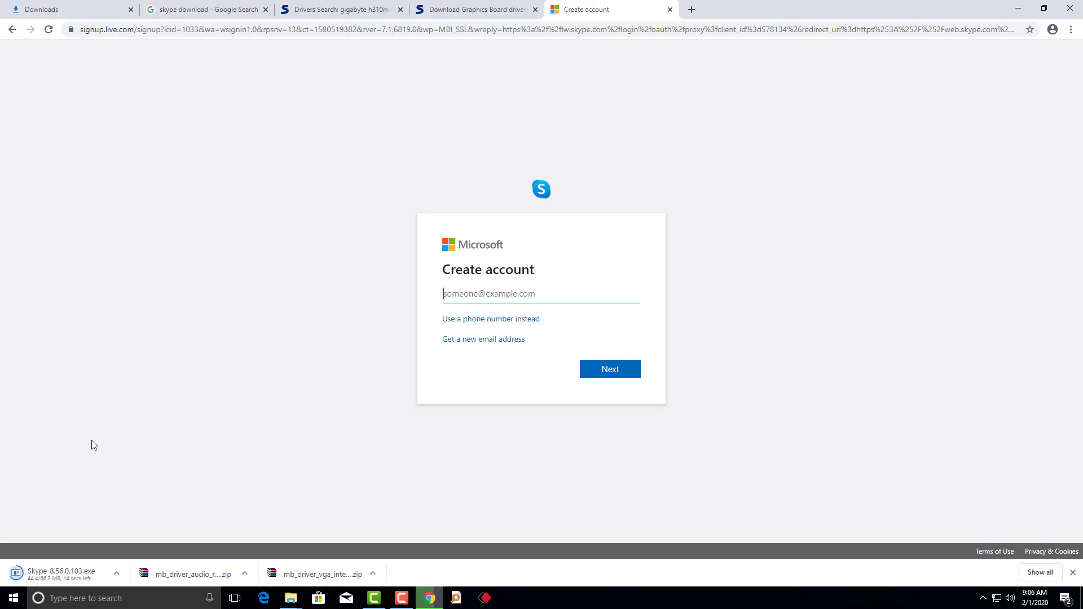
Step: Bring the Chrome window back to the front and show its bookmarks bar
left_click(437, 600)
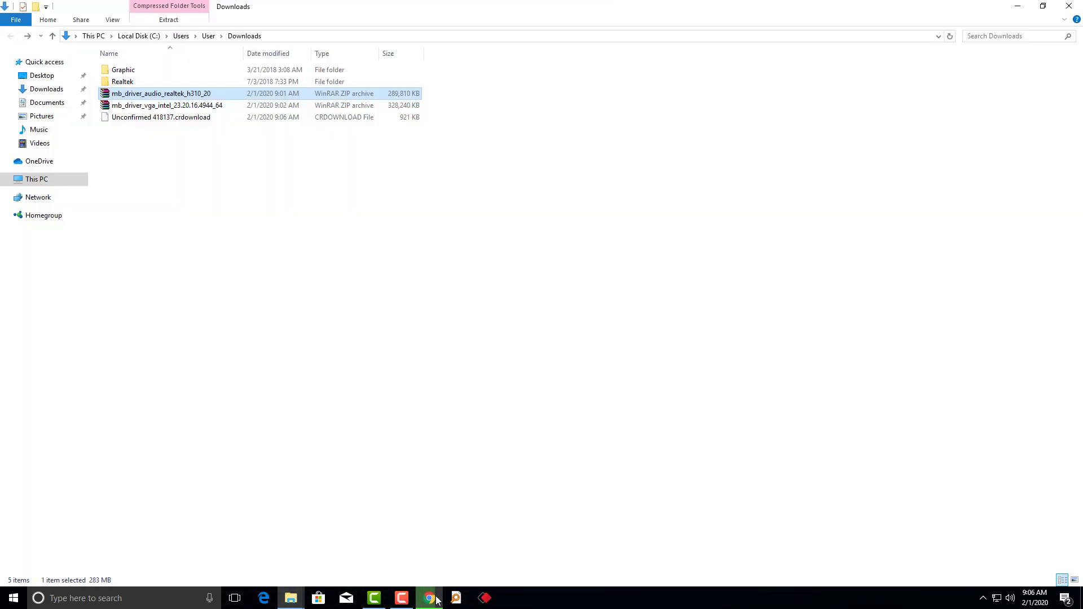
left_click(436, 600)
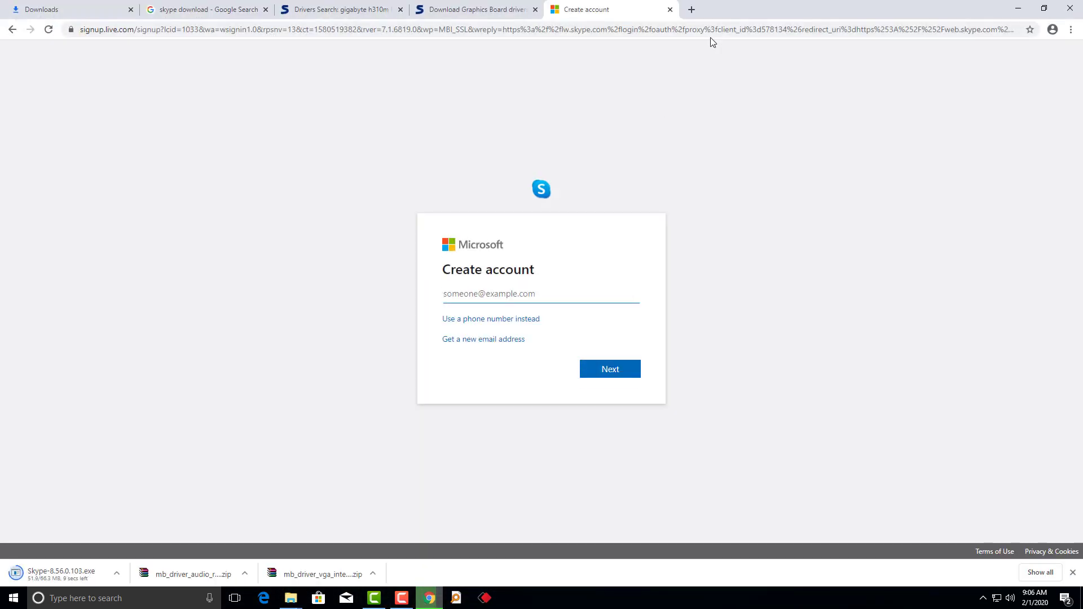
left_click(1070, 30)
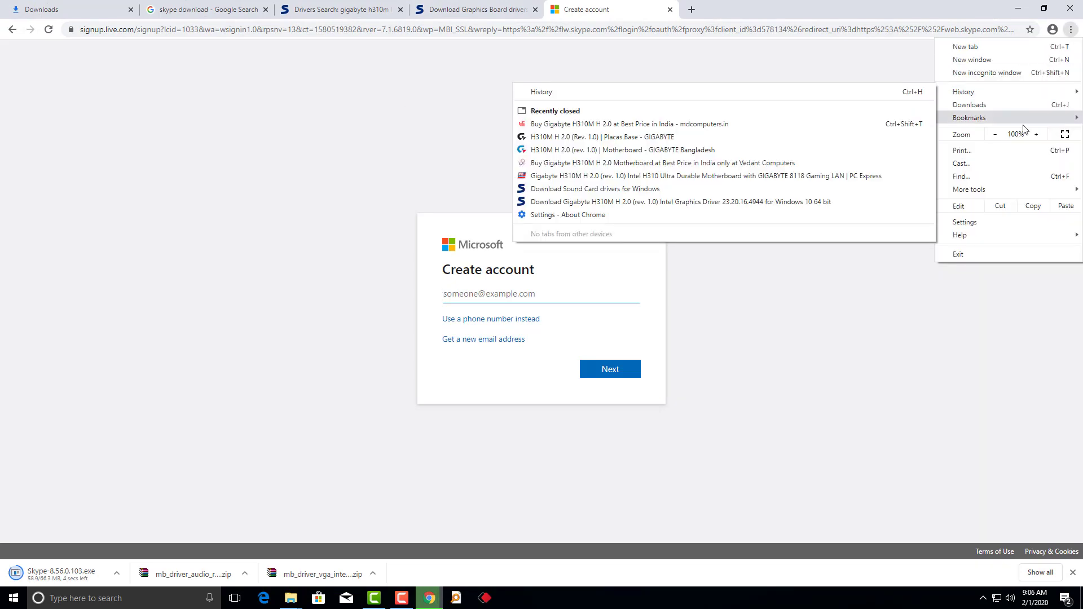
mouse_move(1005, 117)
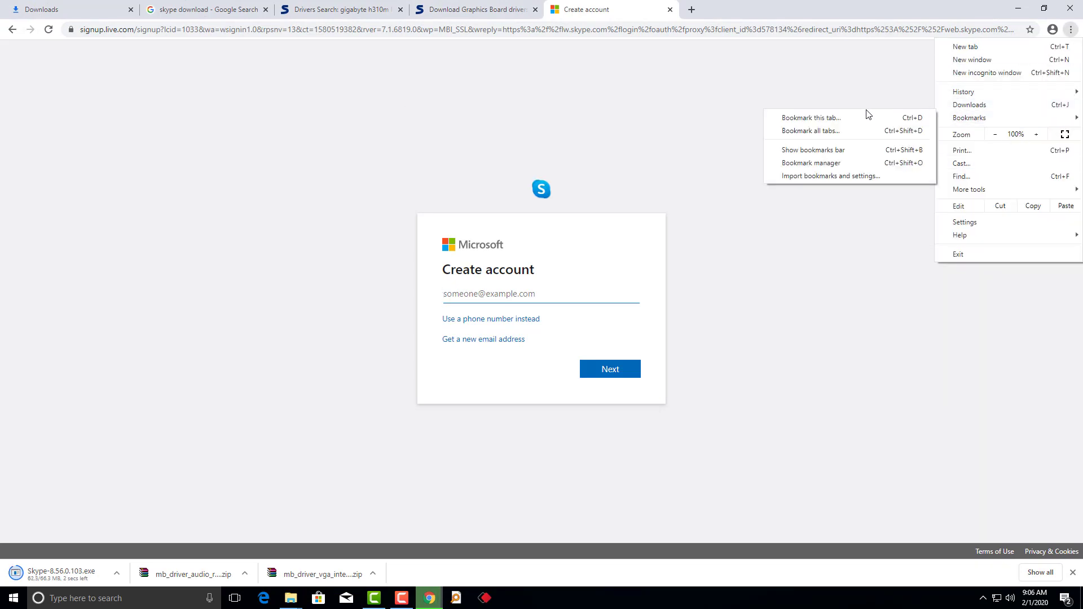
left_click(870, 149)
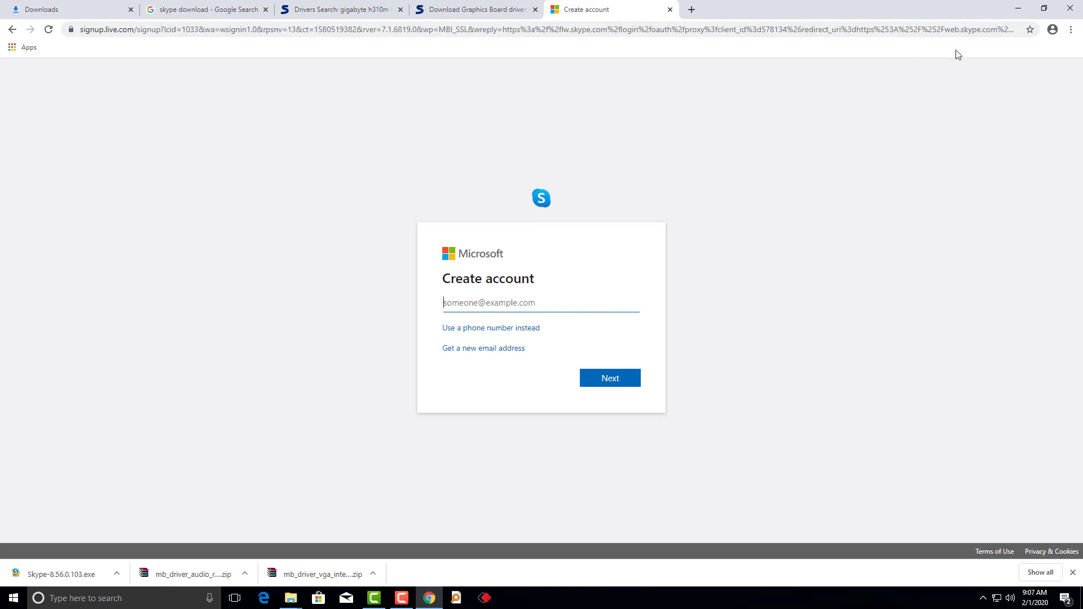
Step: Load the google.com home page in place of the Microsoft Create account page
left_click(1071, 30)
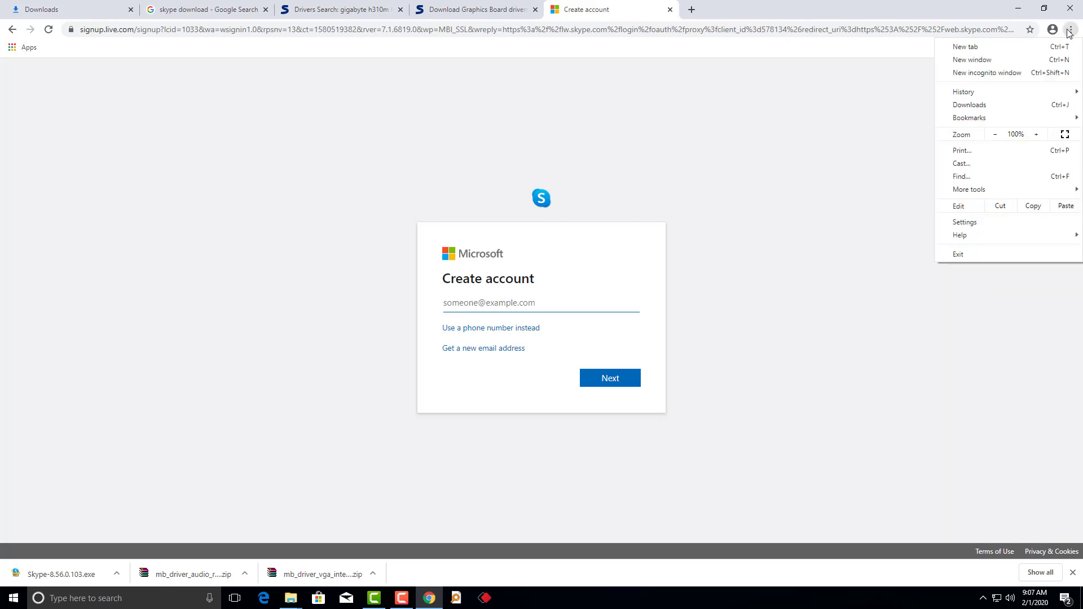
left_click(645, 145)
left_click(374, 30)
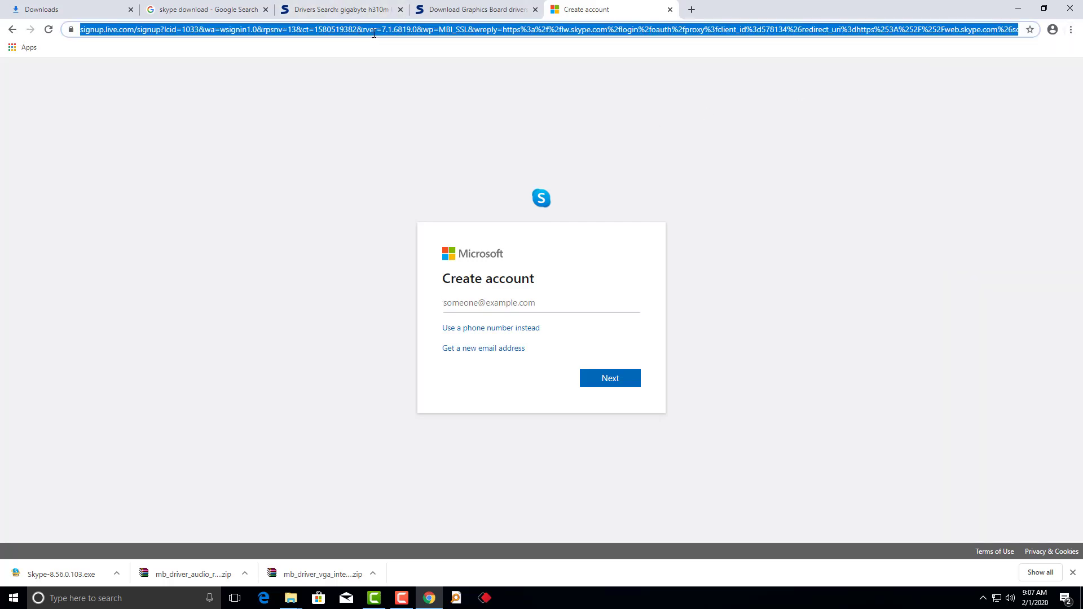
type("go")
key("Return")
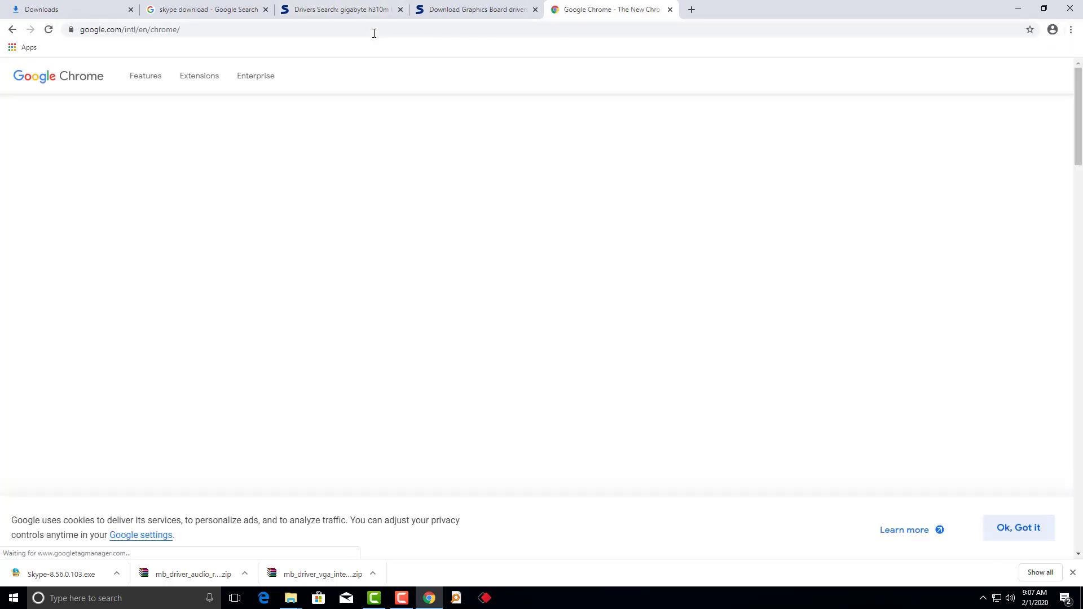
left_click_drag(121, 27, 302, 41)
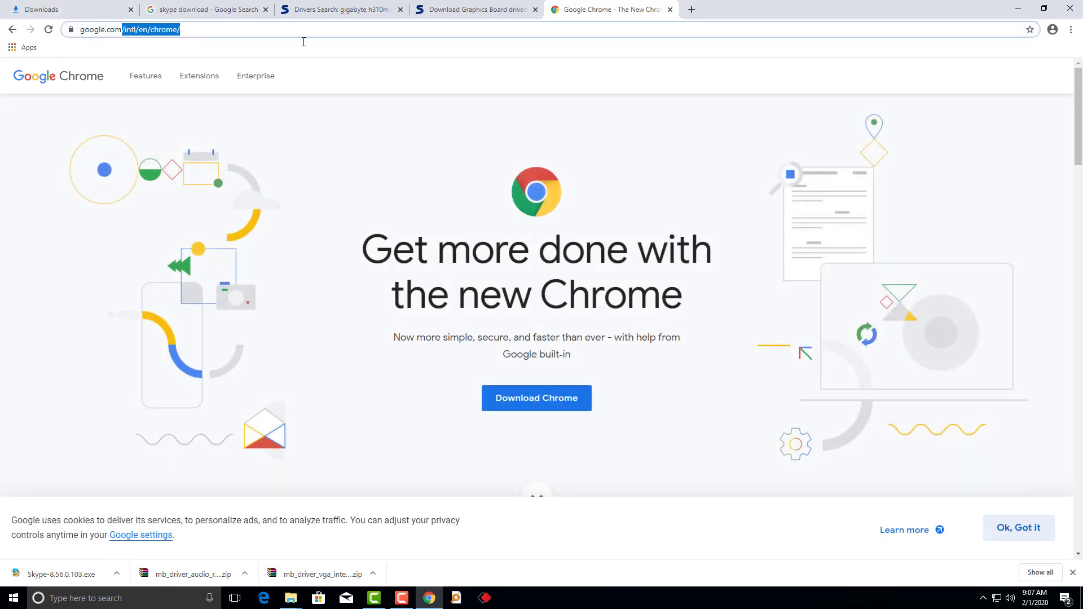
key("BackSpace")
key("Return")
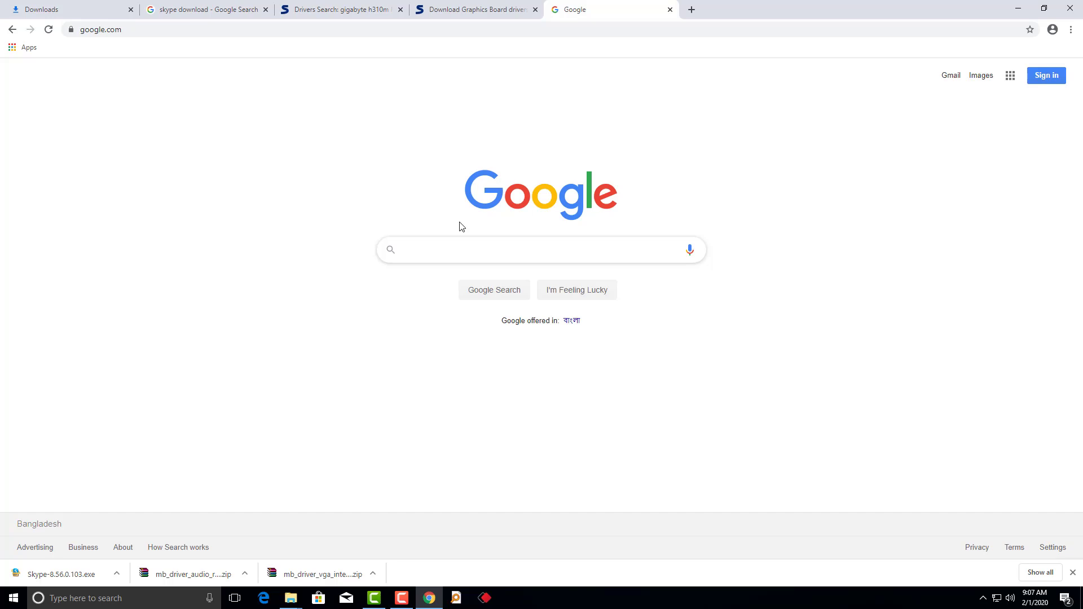
Step: Search Google for "image viewer" and refine the search to "image viewer google"
type("image vi")
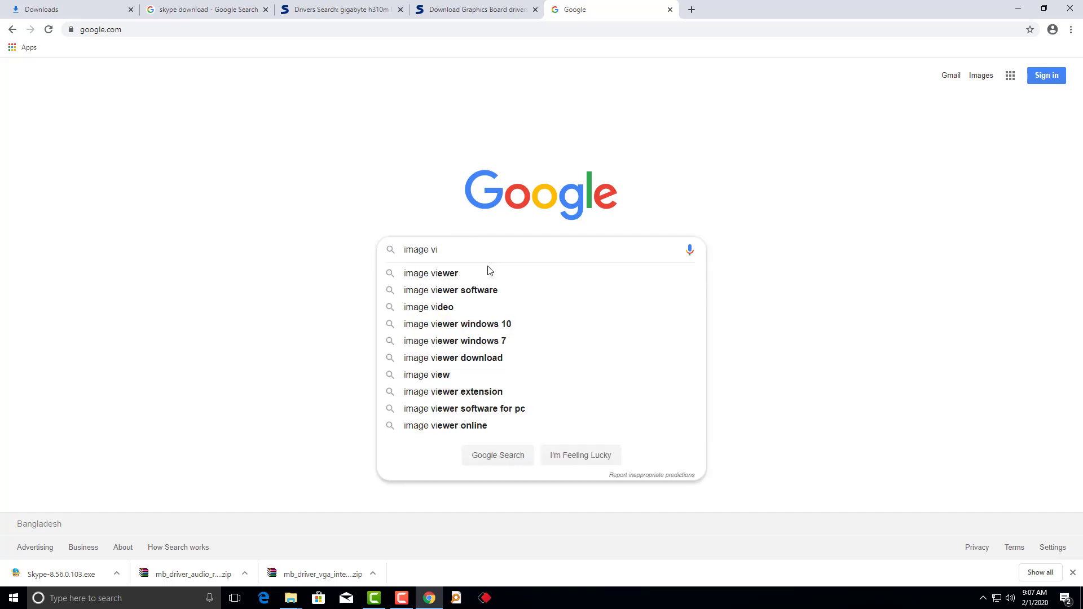
left_click(490, 273)
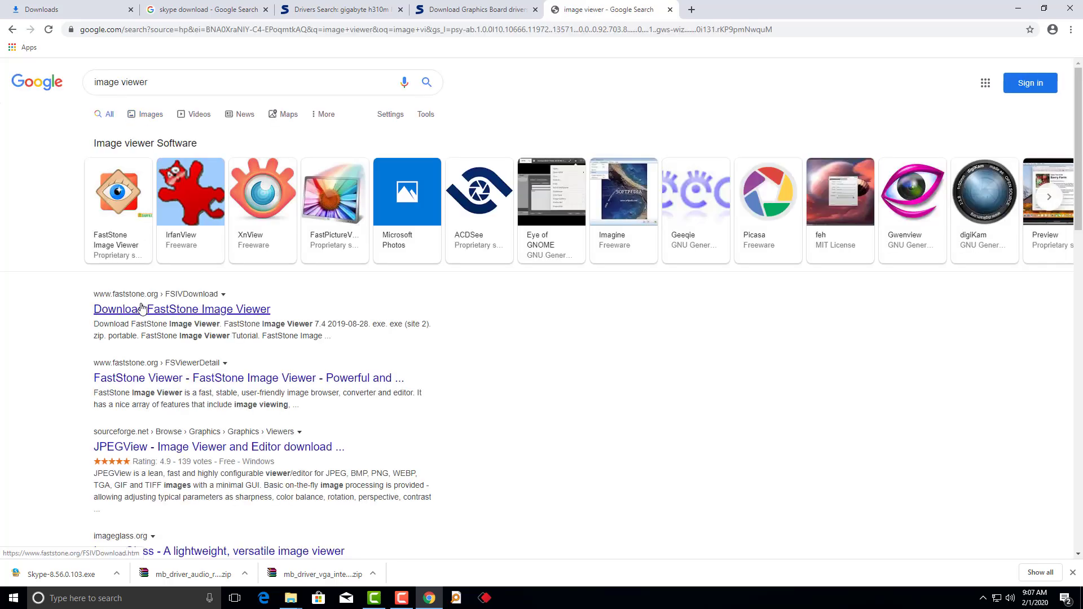
left_click(201, 83)
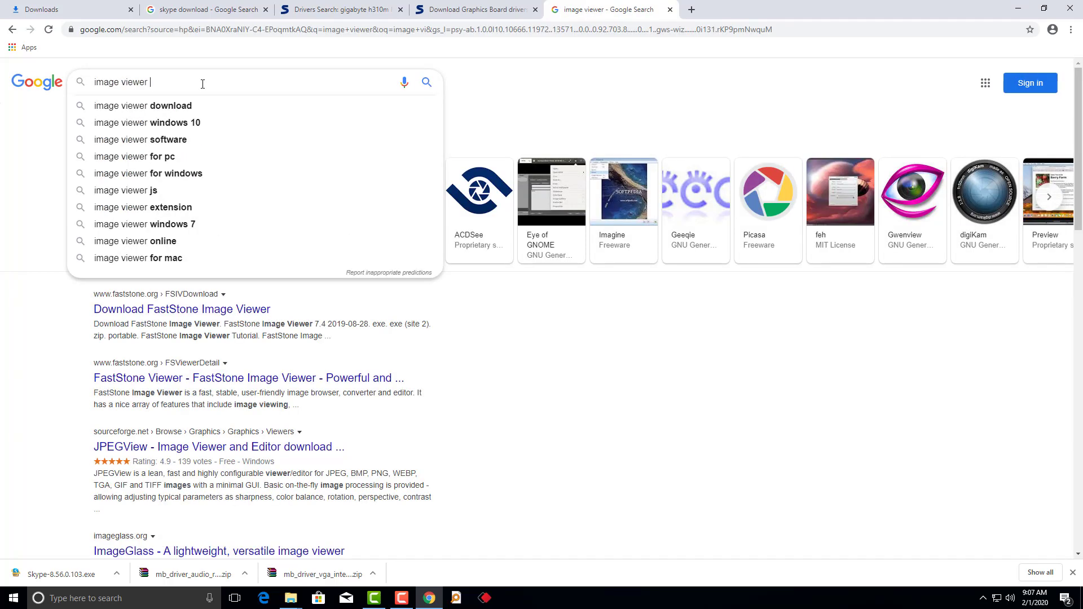
type("go")
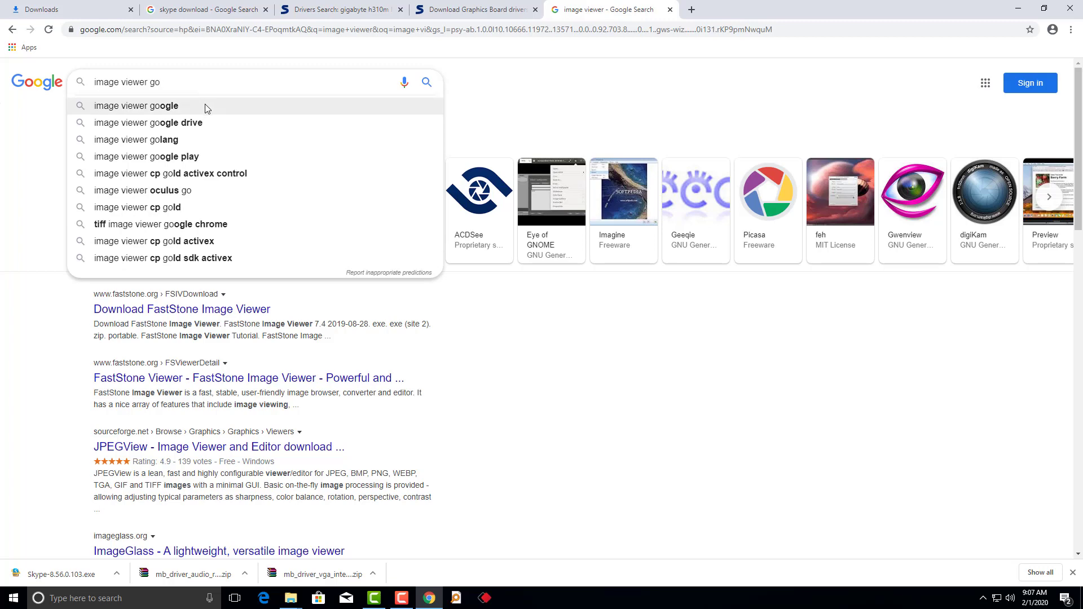
left_click(206, 107)
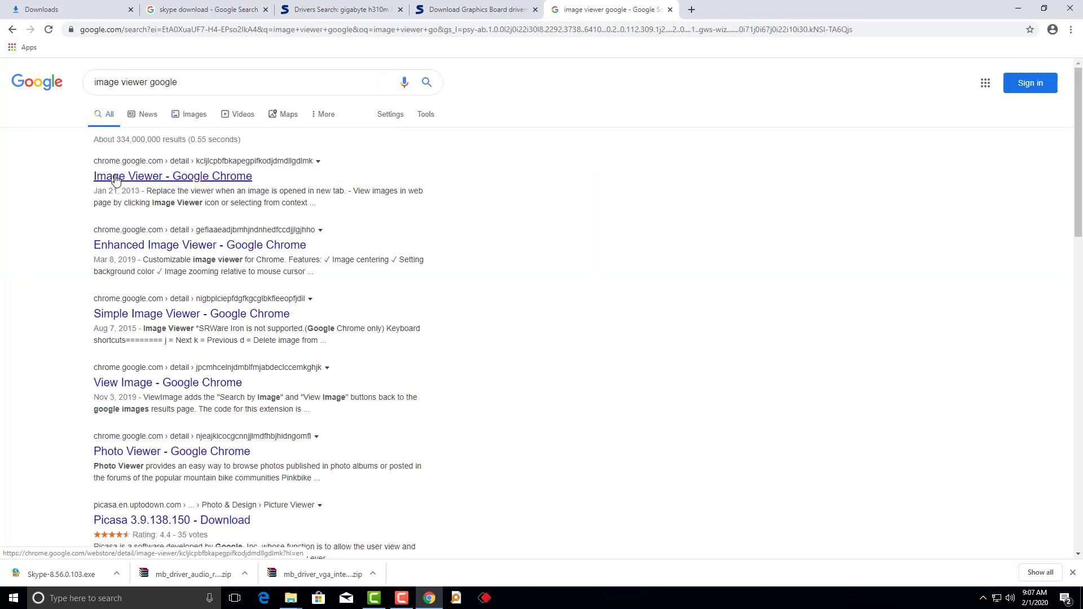
Step: Open the Image Viewer and View Image Chrome Web Store results in new tabs
middle_click(162, 177)
left_click(767, 8)
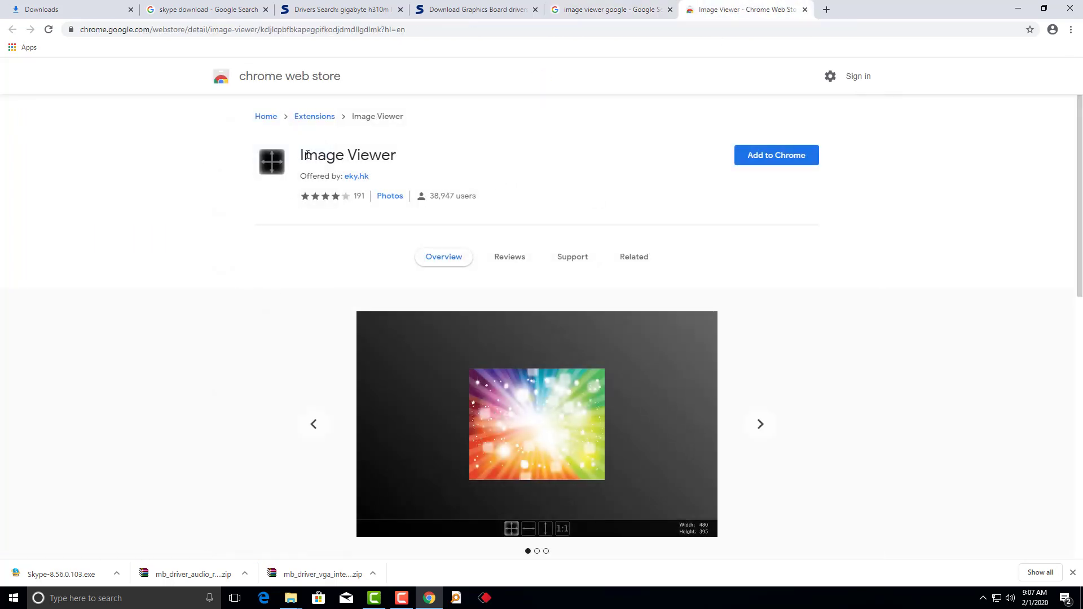
left_click(610, 9)
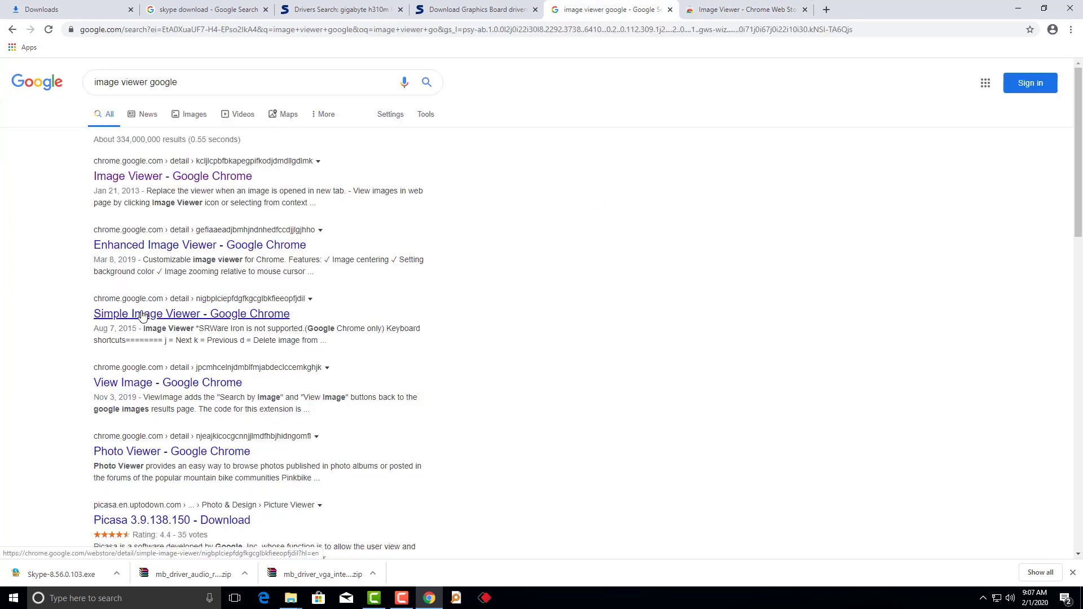
middle_click(132, 387)
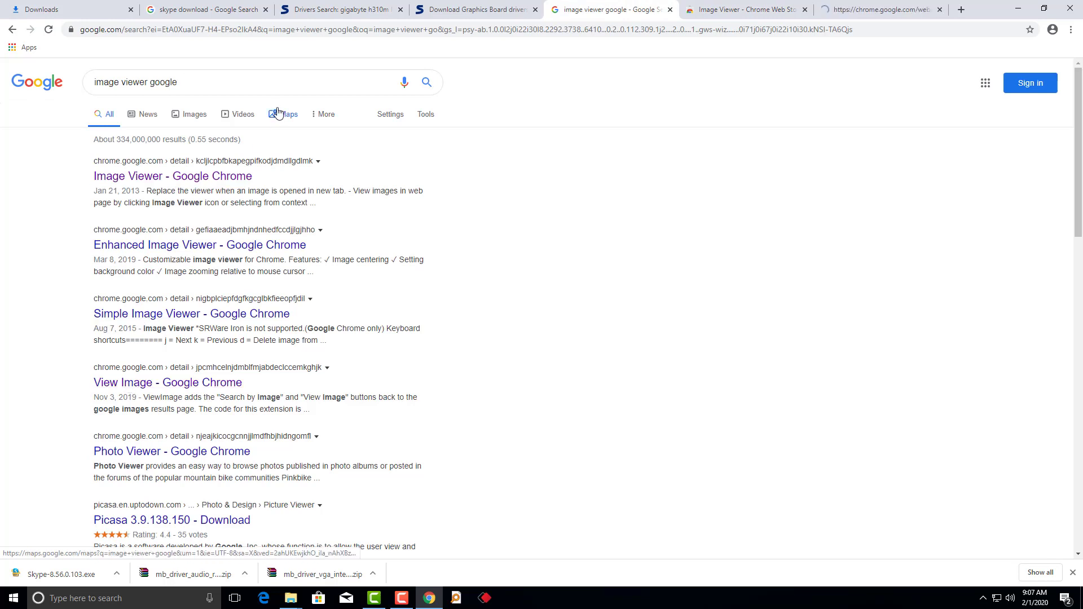
Step: Search Google for "google image viewer extension" and open the View Image and Enhanced Image Viewer results in new tabs
left_click(274, 75)
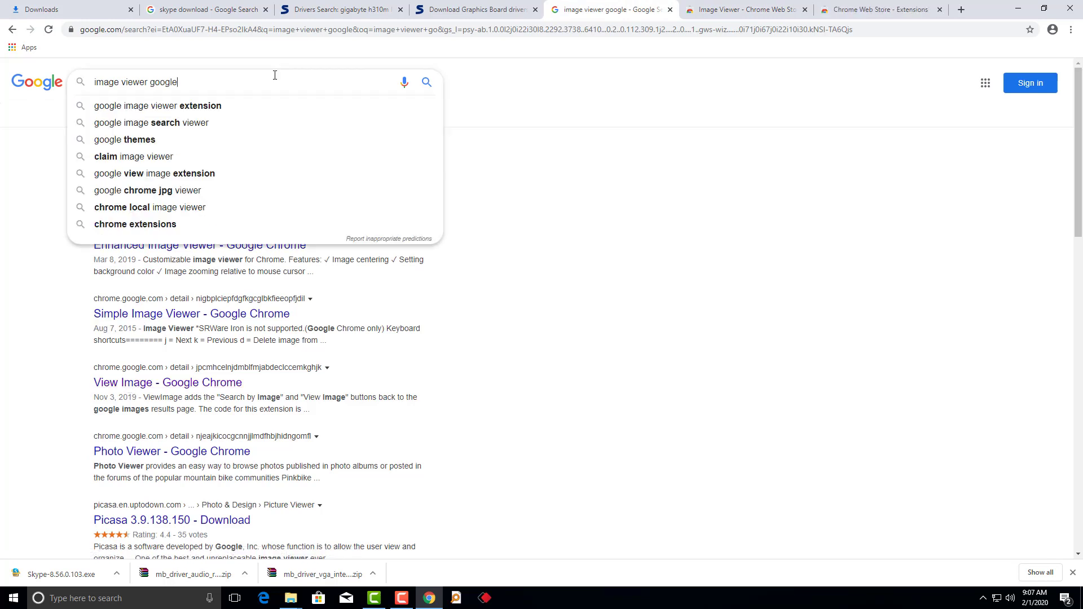
left_click(267, 105)
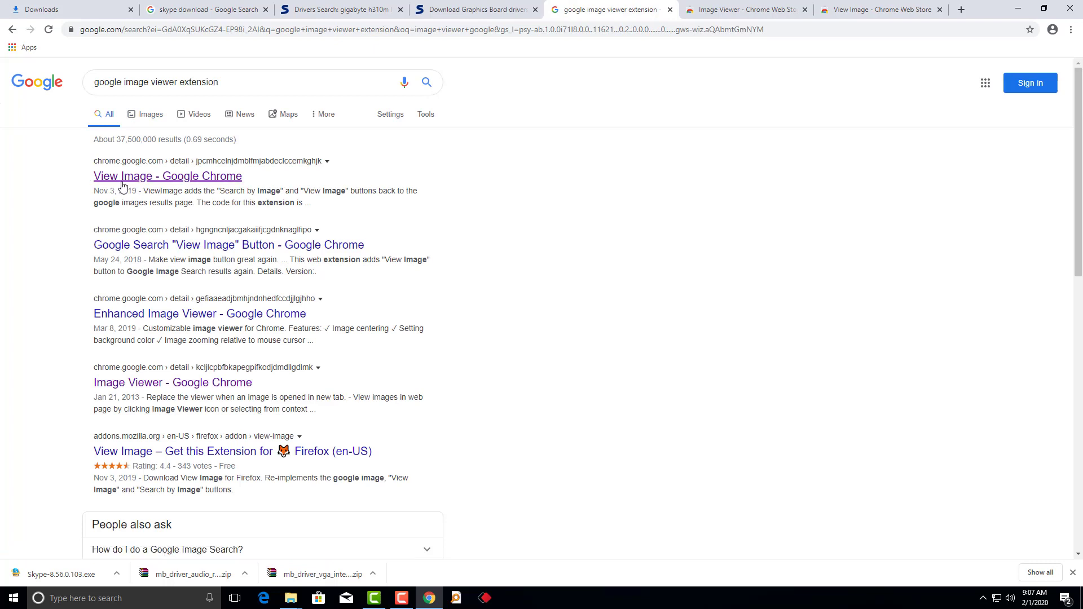
middle_click(123, 185)
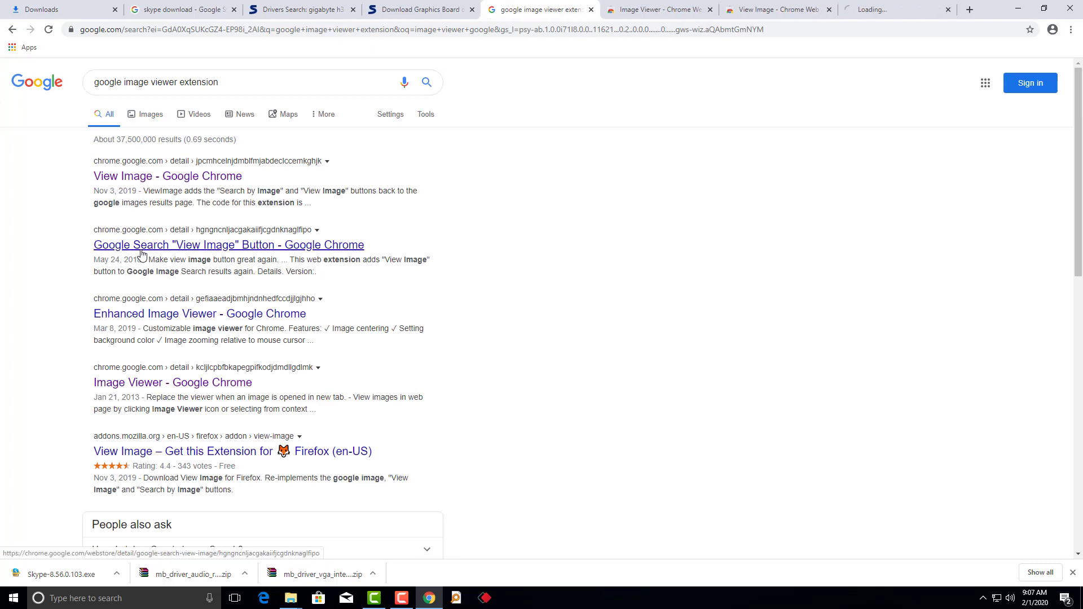
middle_click(135, 319)
Step: Add the View Image extension to Chrome from its Chrome Web Store page
key("ctrl+Tab")
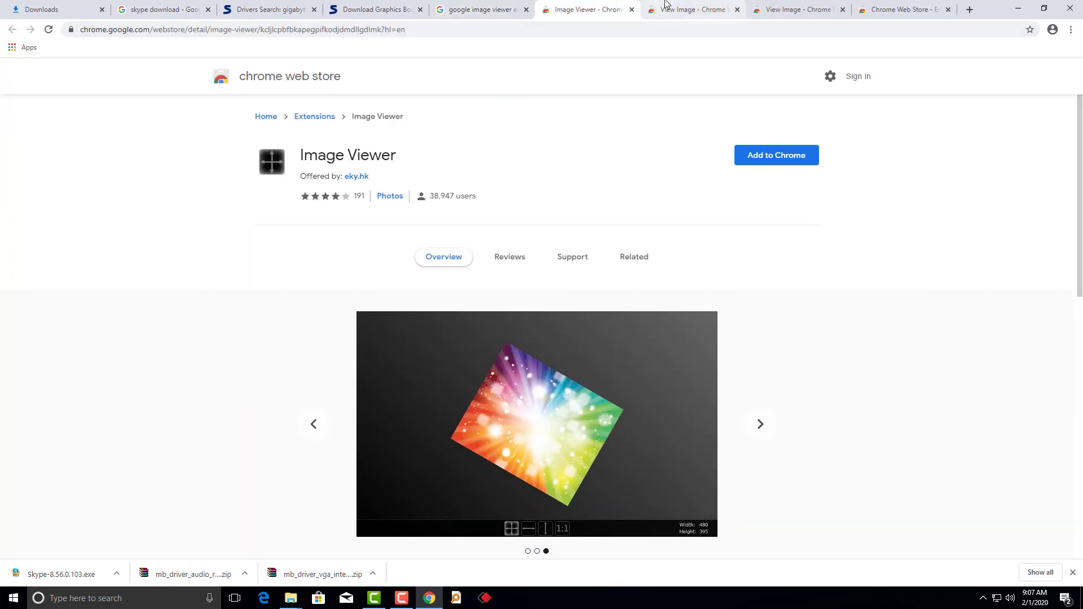
left_click(670, 6)
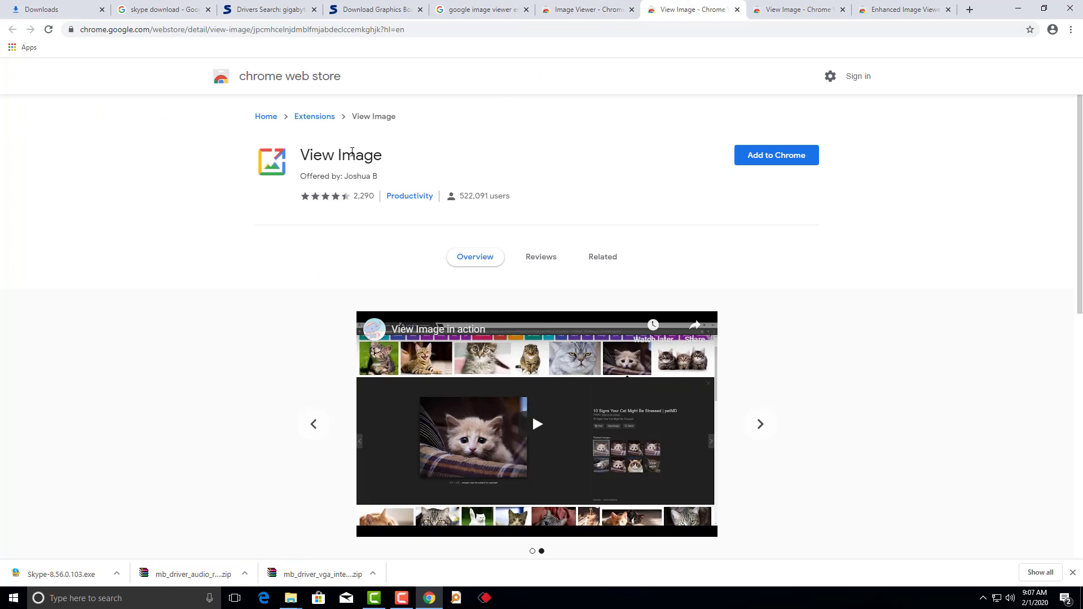
left_click(775, 159)
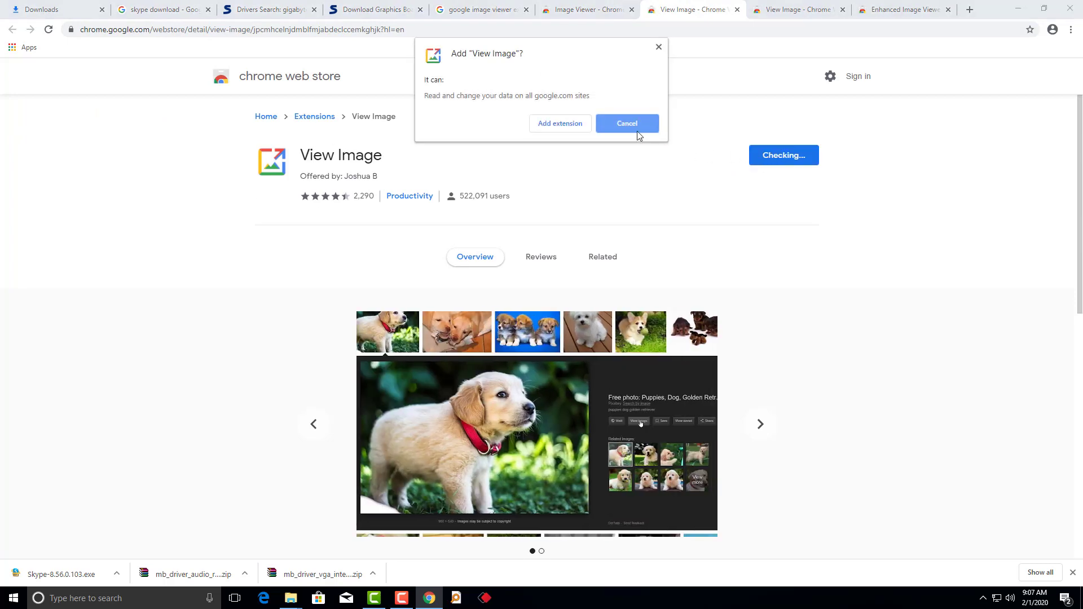
left_click(560, 124)
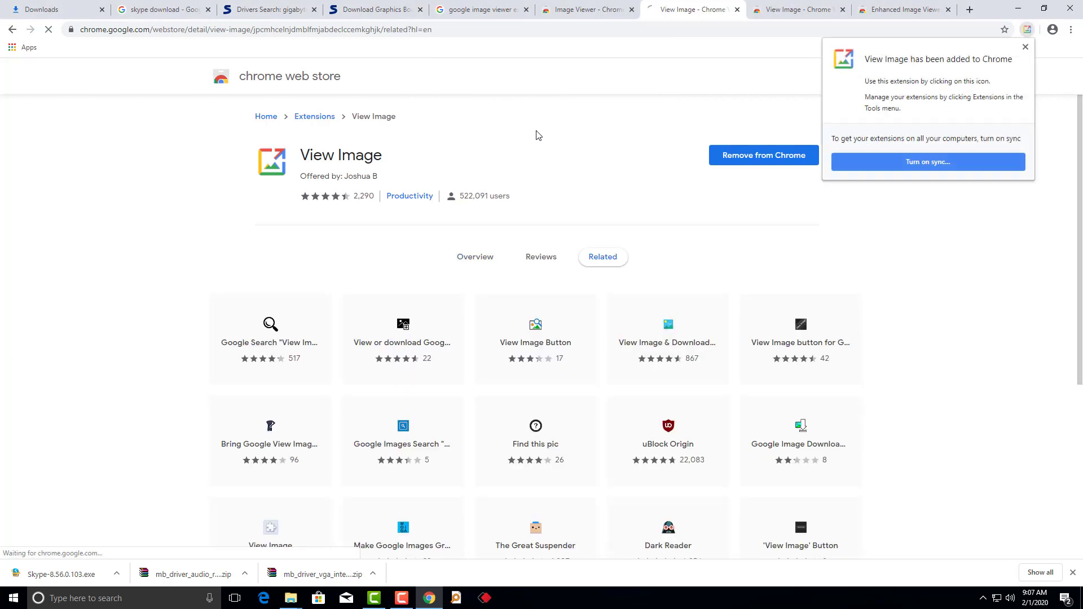
Step: Show the image results for "google image viewer extension" and preview the Chrome extension source viewer picture
left_click(476, 7)
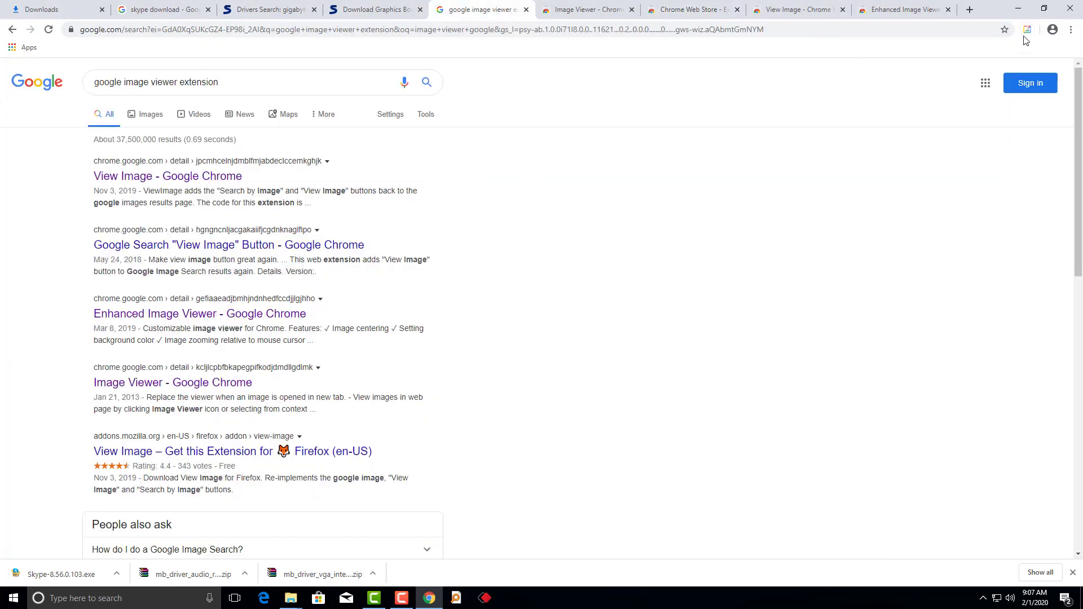
left_click(147, 114)
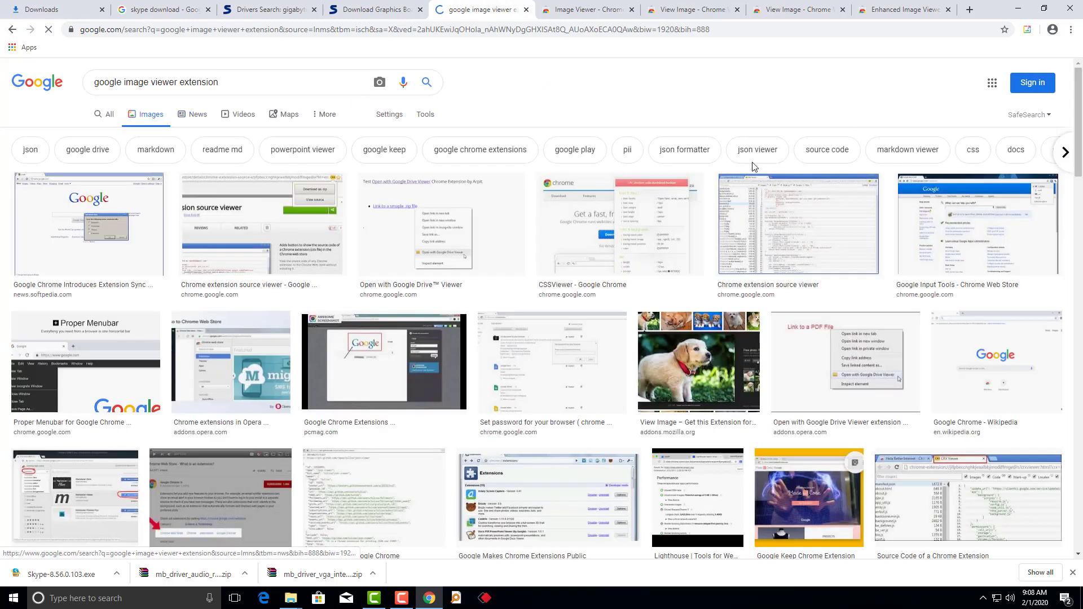
left_click(297, 227)
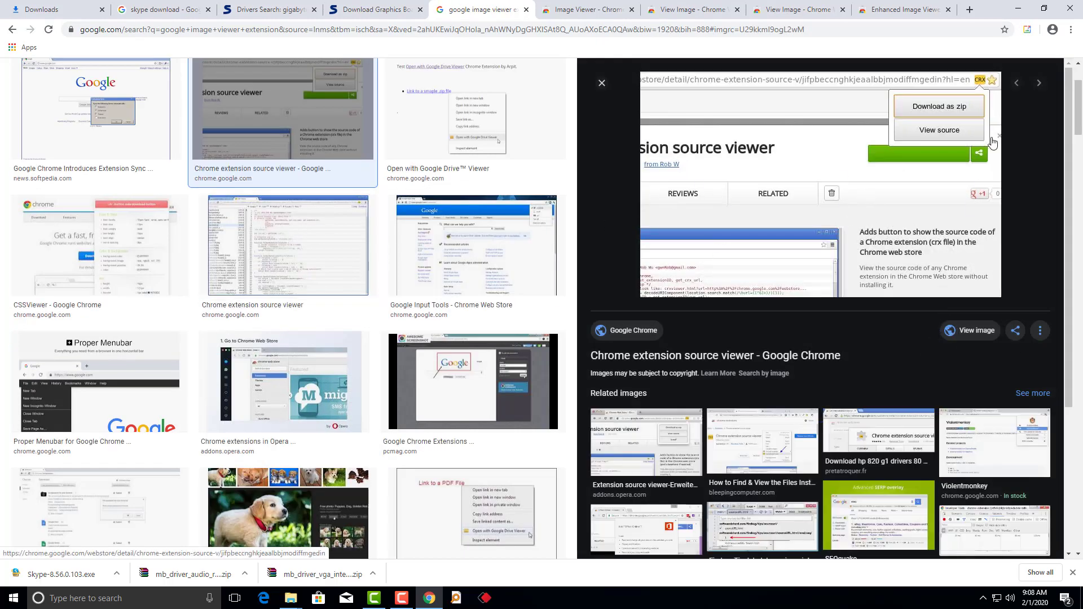
Step: Turn off the View Image extension on its details page and reload the Google image results
left_click(1026, 31)
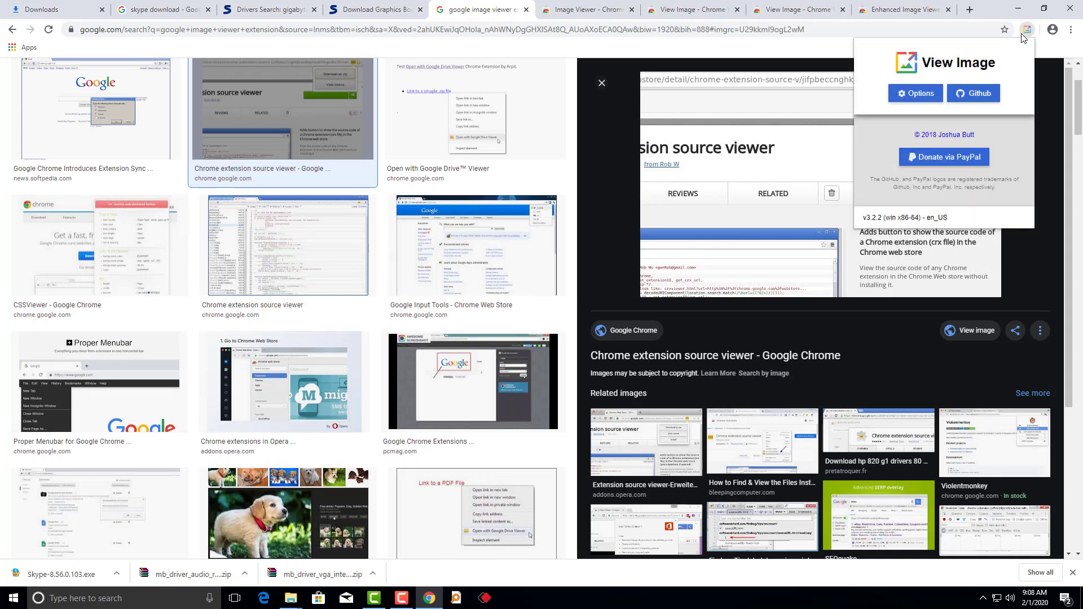
right_click(1028, 32)
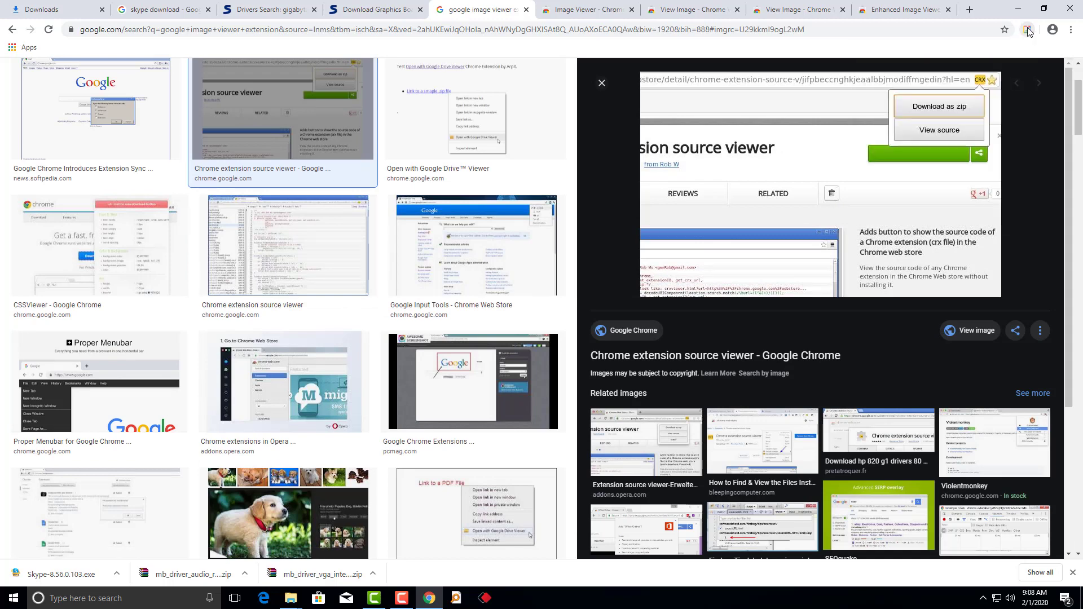
left_click(1005, 127)
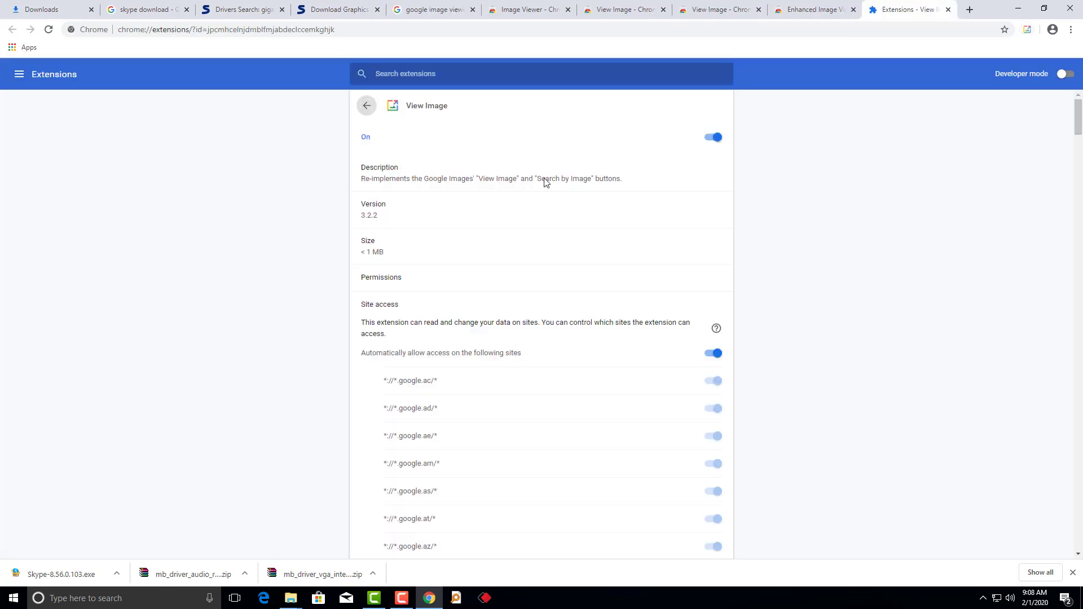
left_click(714, 136)
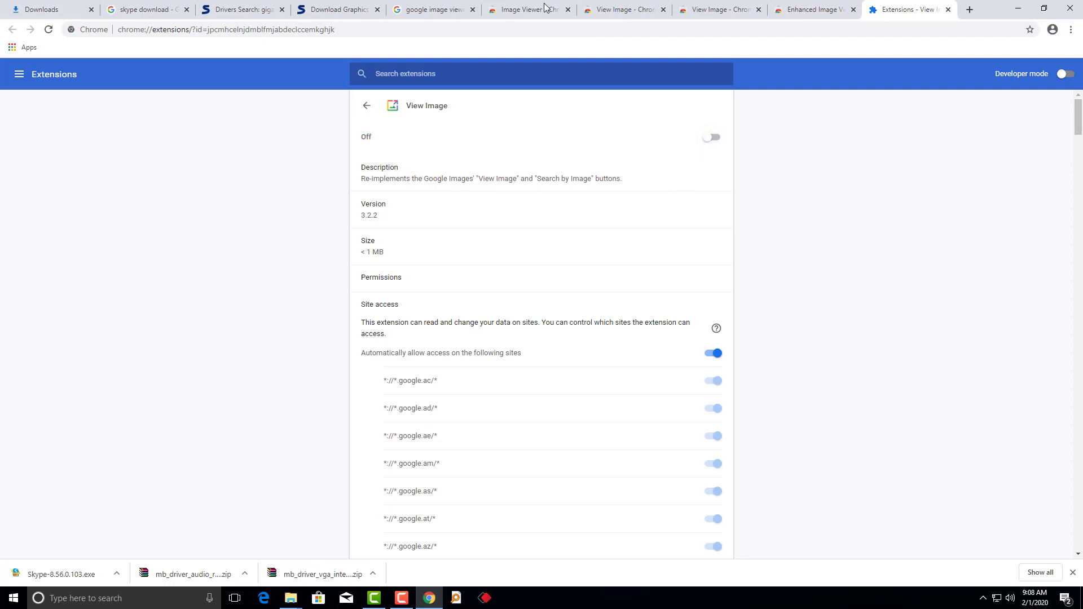
left_click(429, 9)
left_click(48, 29)
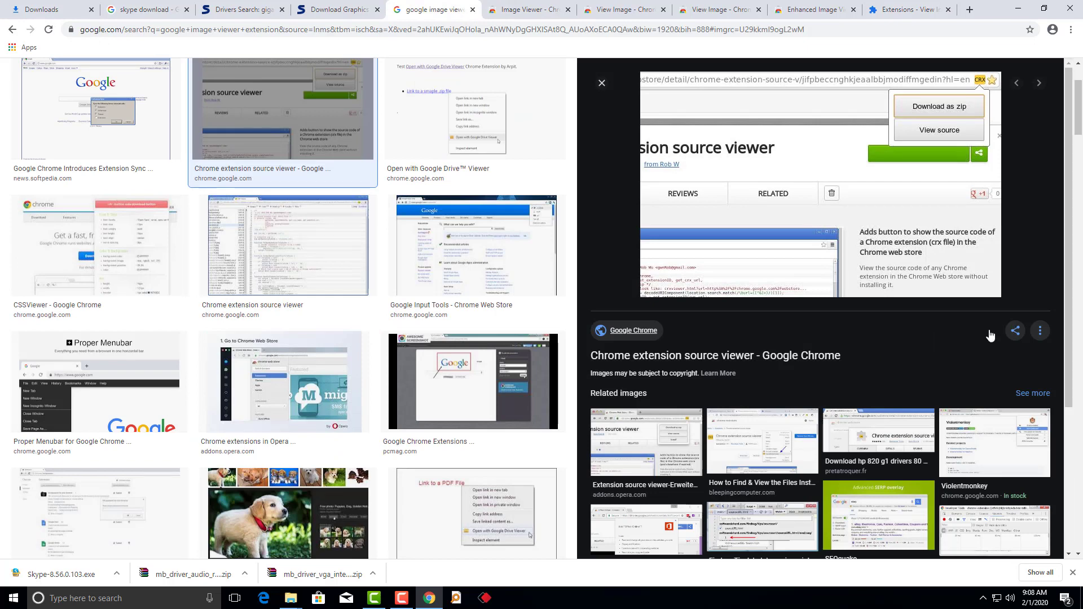
Step: Turn the View Image extension back on and reload the Google image results to check the preview's options
left_click(902, 9)
left_click(709, 137)
left_click(429, 10)
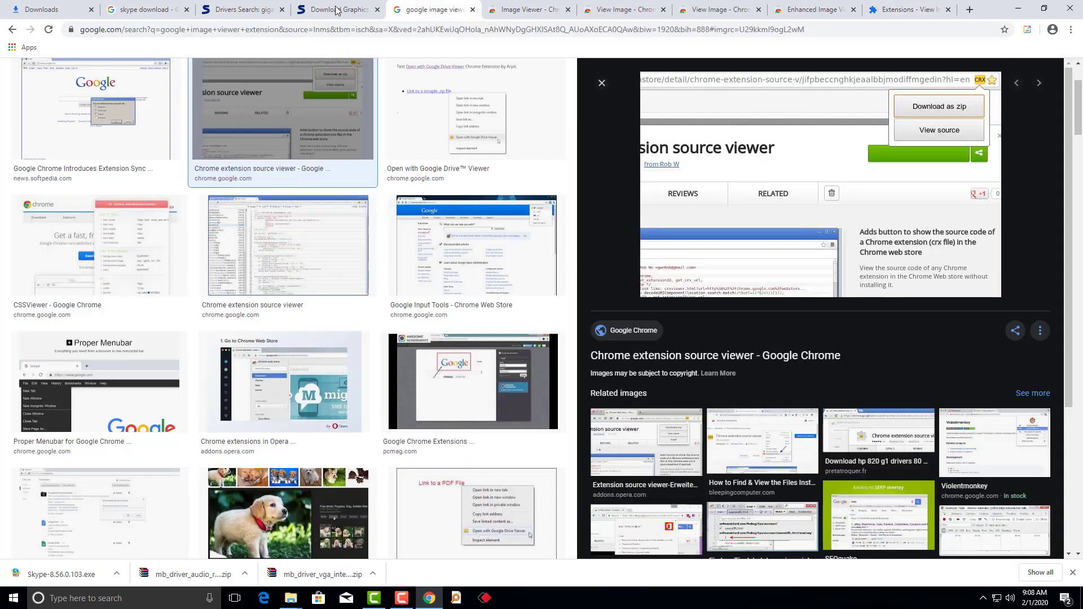
left_click(48, 29)
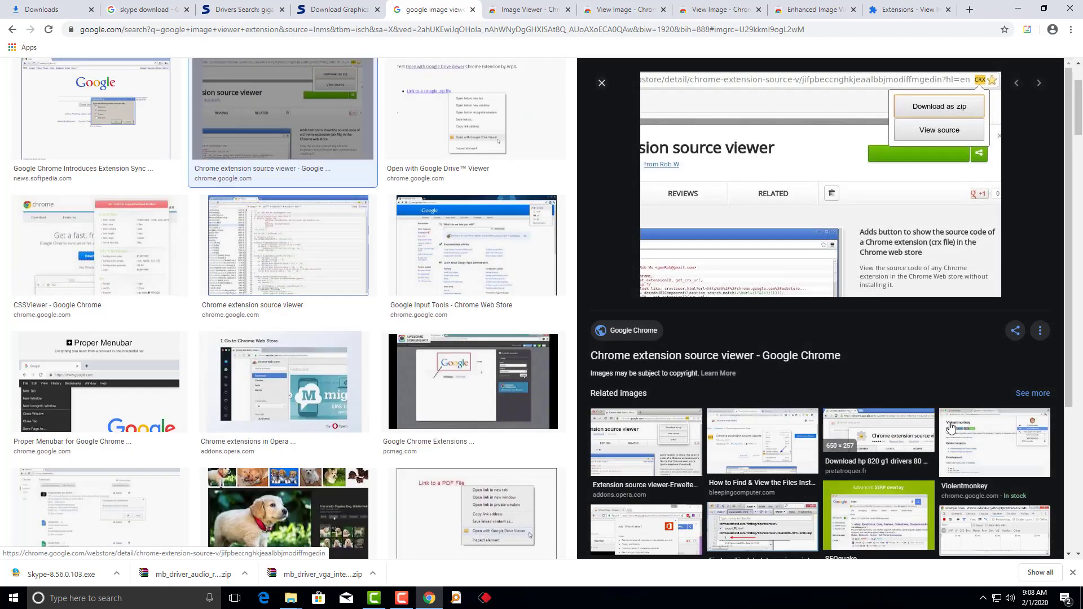
left_click(49, 29)
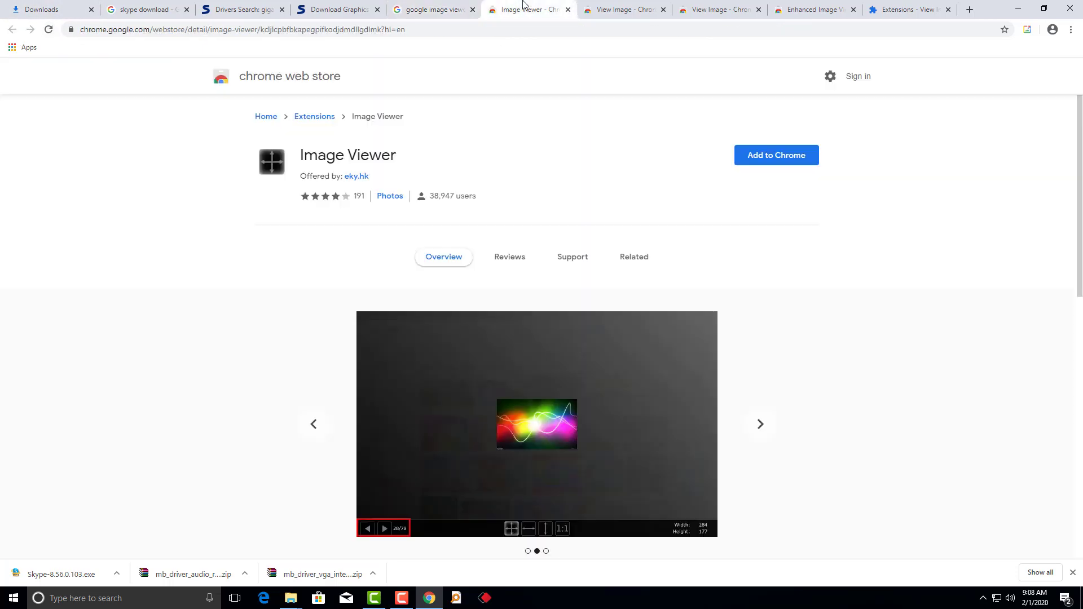
Step: Load google.com in the Image Viewer store tab and search for "best photo"
left_click(525, 8)
left_click(301, 30)
type("google.com")
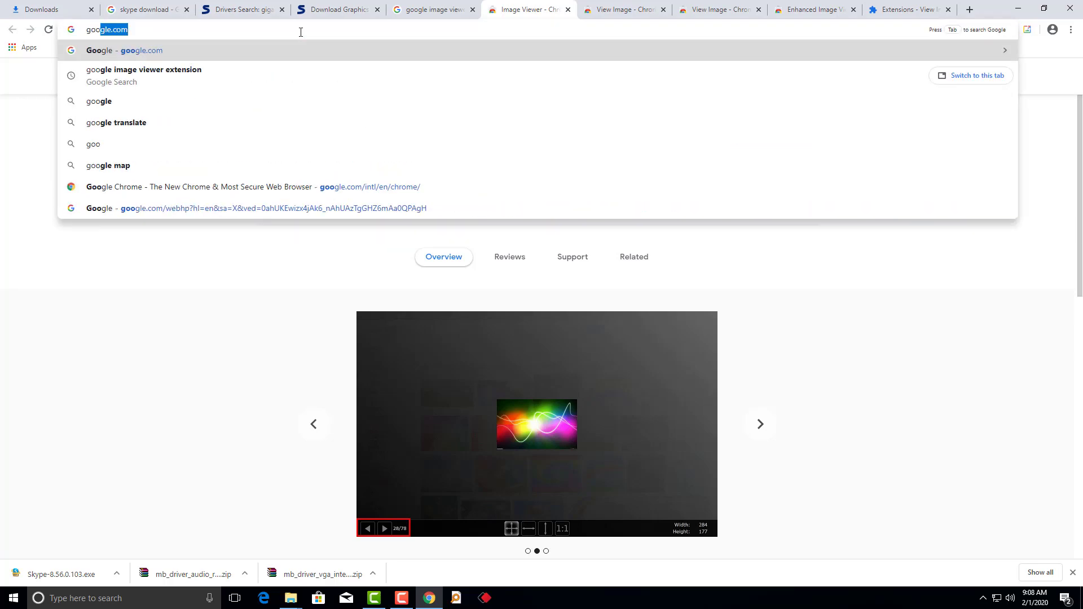
key("Return")
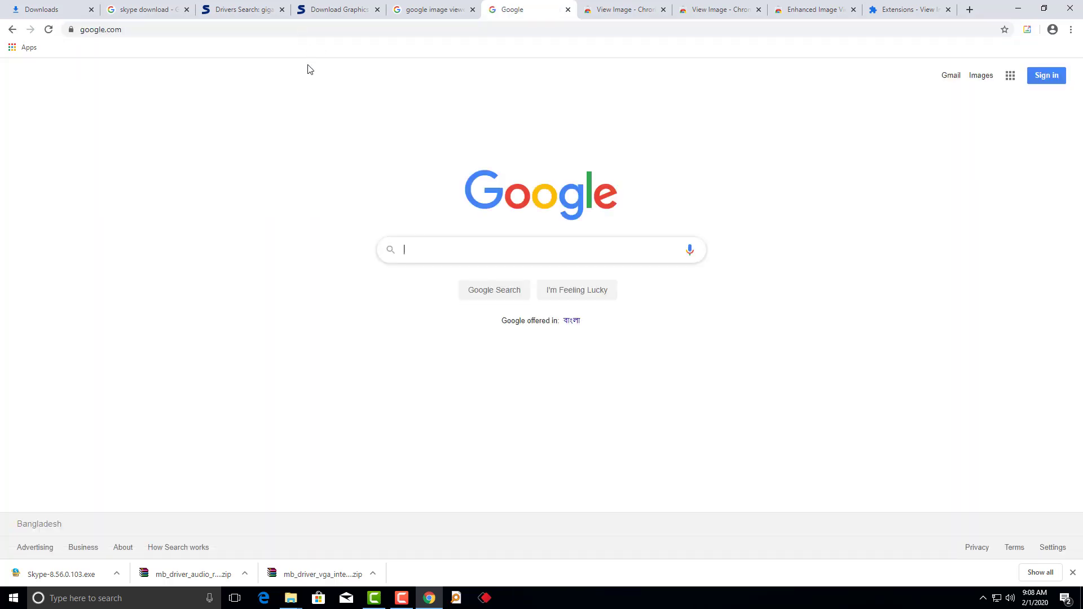
type("best photo")
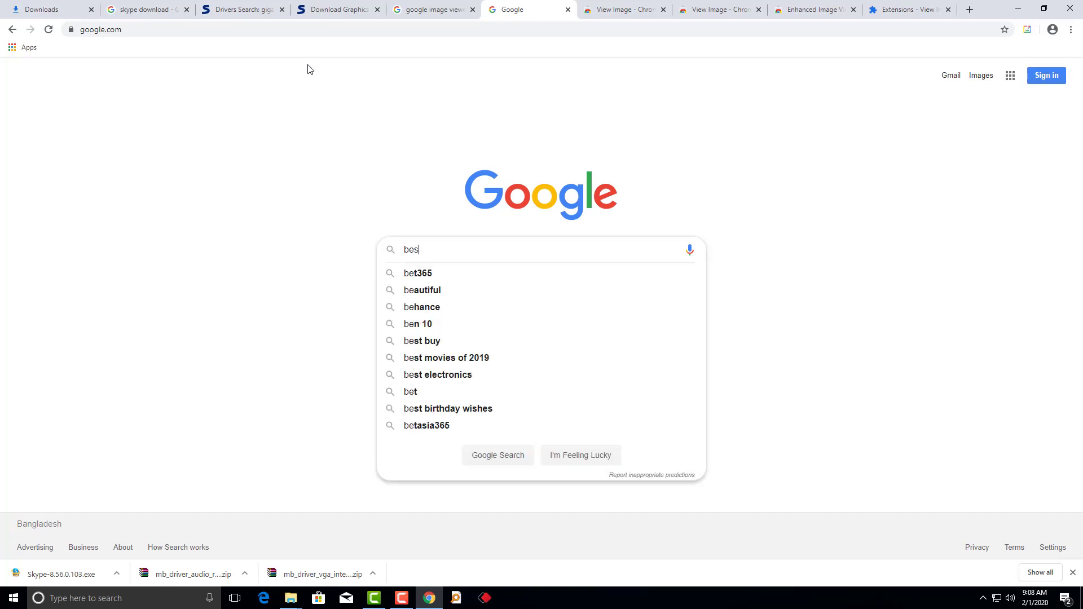
key("Return")
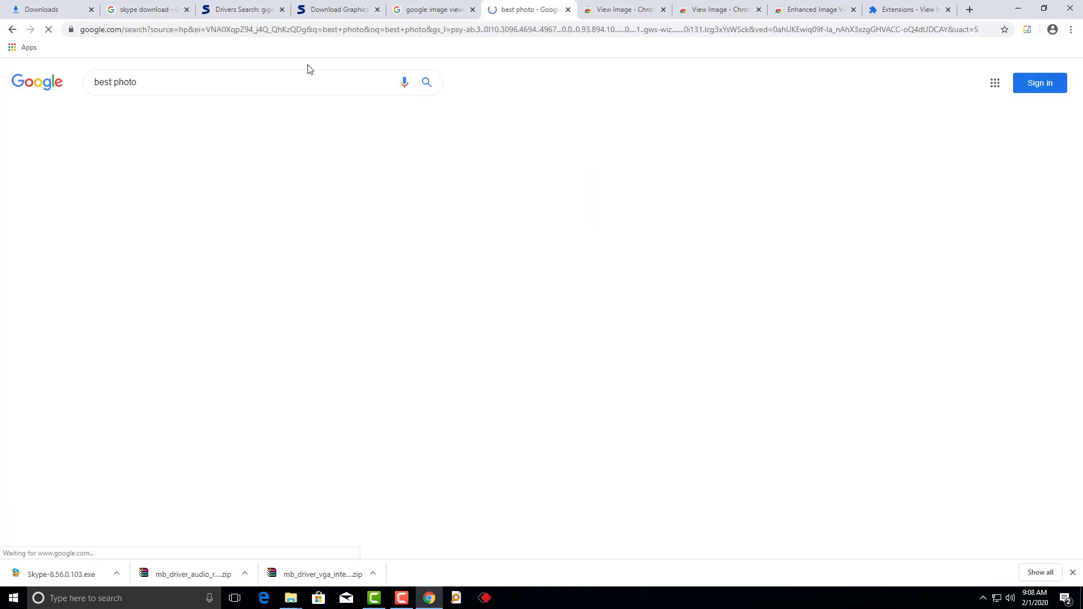
Step: Show the image results for "best photo" and open the snowy mountain peak and stone path landscape pictures with View image
left_click(149, 114)
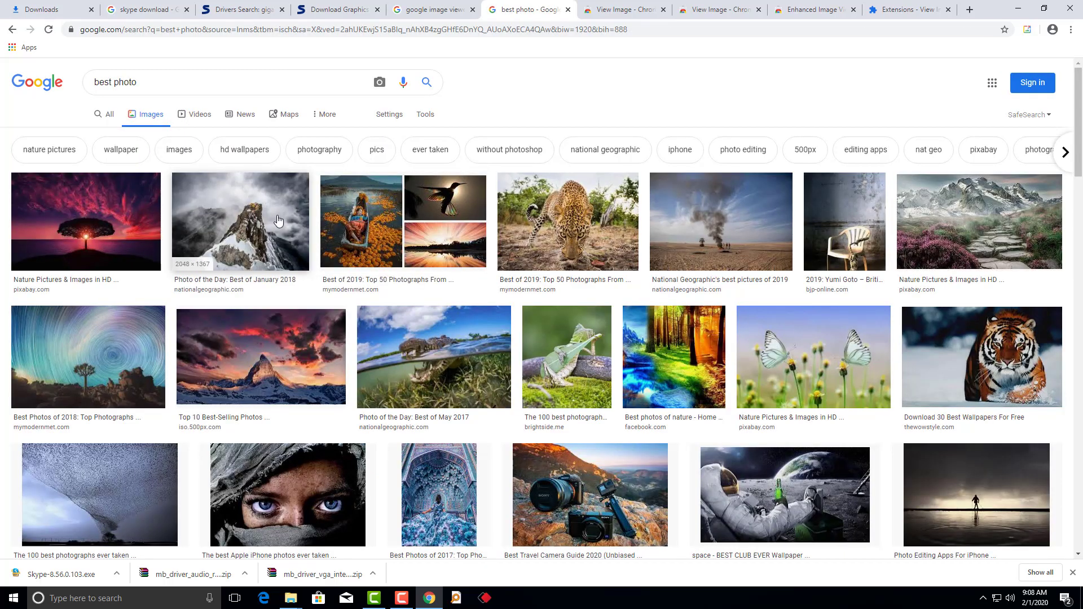
left_click(273, 217)
left_click(966, 420)
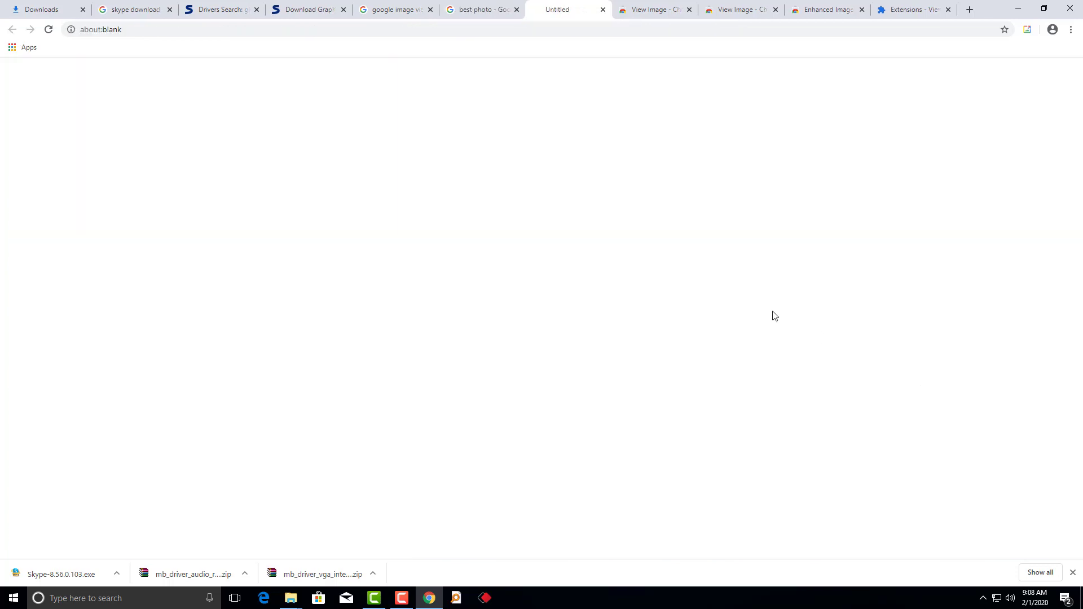
left_click(480, 9)
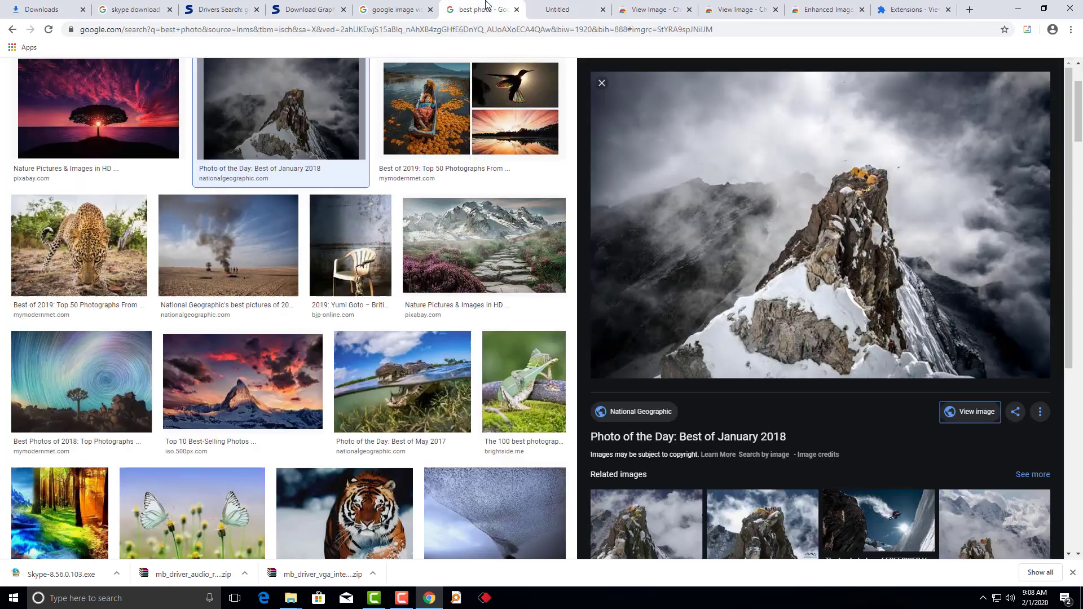
left_click(459, 232)
left_click(972, 296)
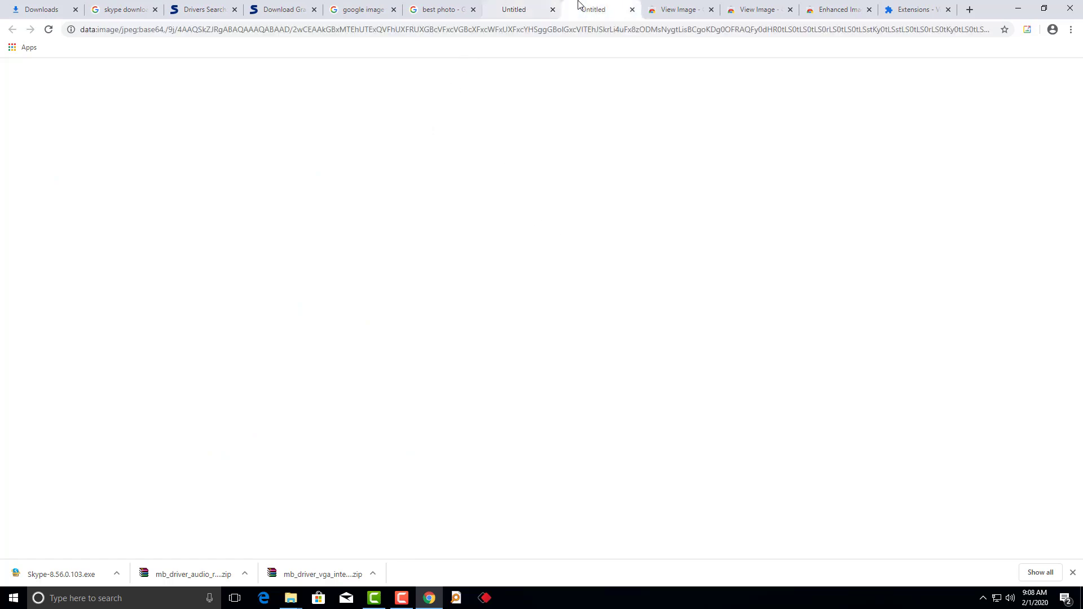
left_click(438, 8)
Step: Check the View Image extension's details page and load google.com in the first blank image tab
left_click(939, 9)
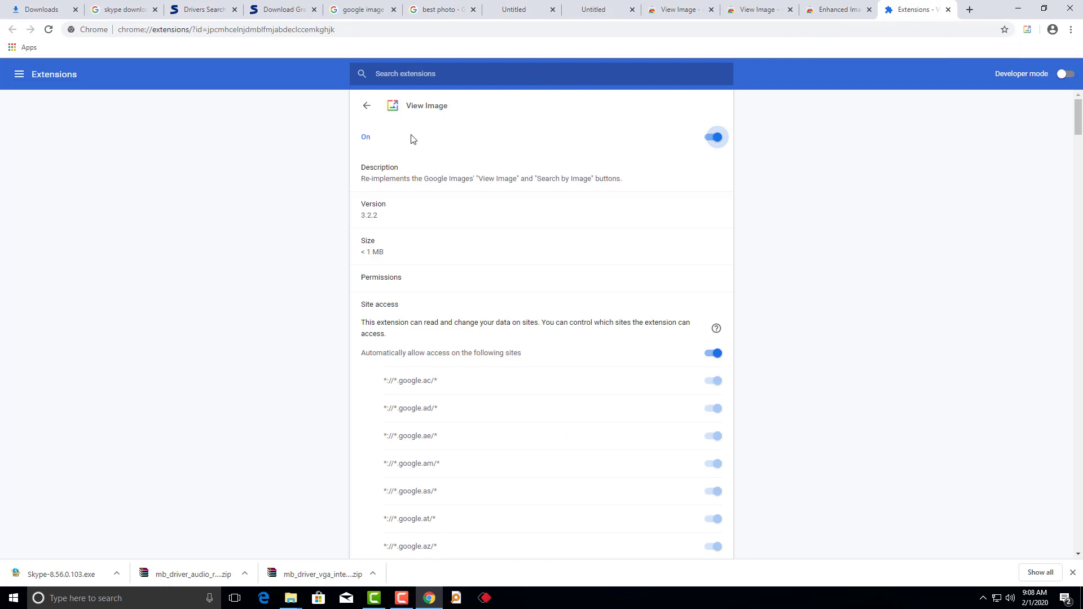
left_click(510, 9)
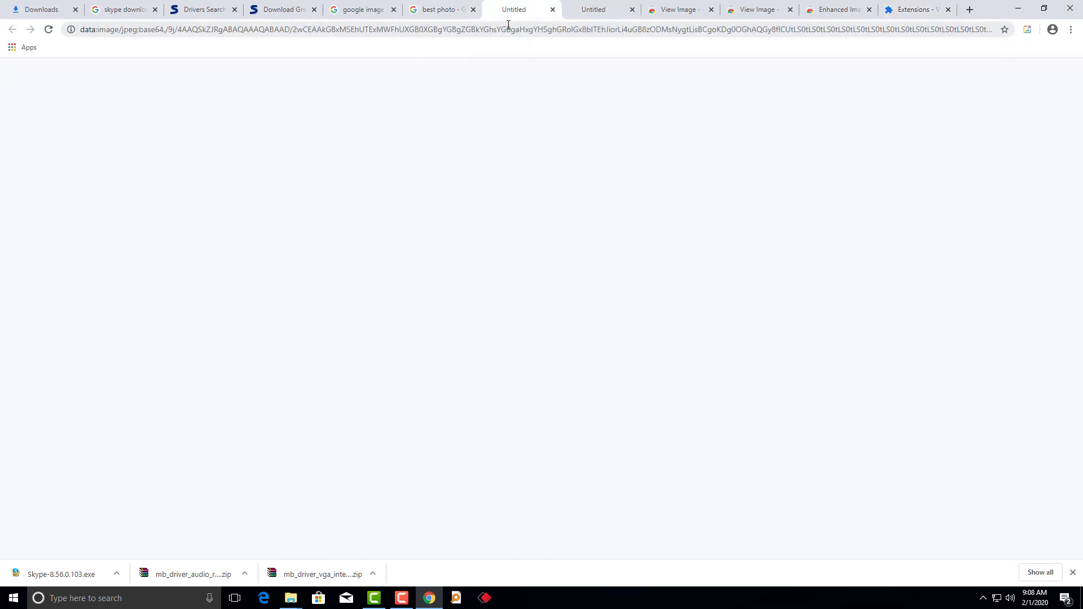
left_click(510, 28)
type("google.com")
key("Return")
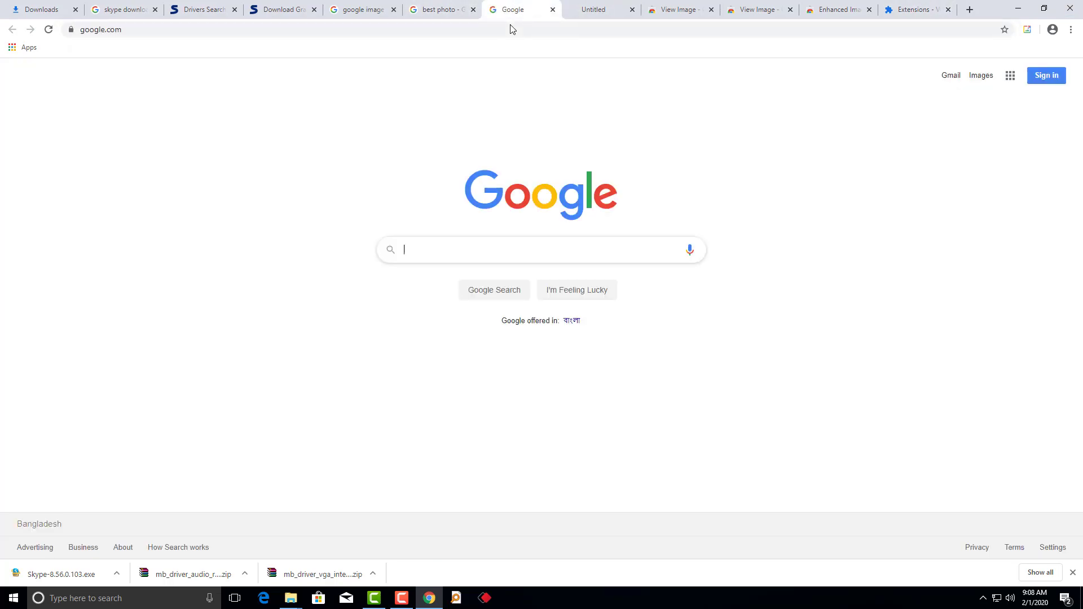
Step: Close the browser, minimize the Downloads folder window and relaunch Google Chrome from the desktop
left_click(1069, 8)
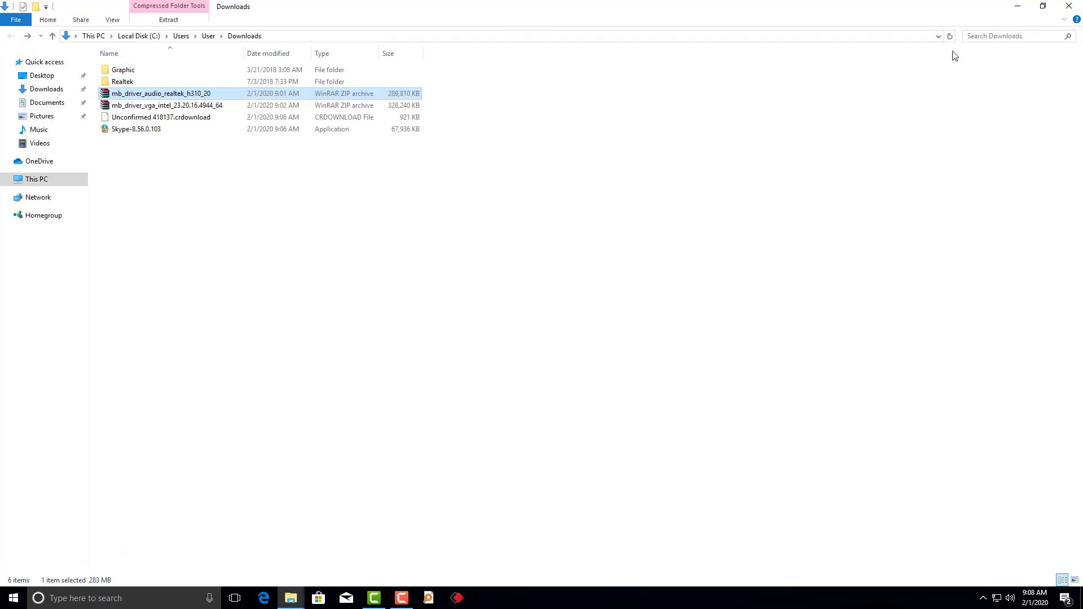
left_click(1017, 6)
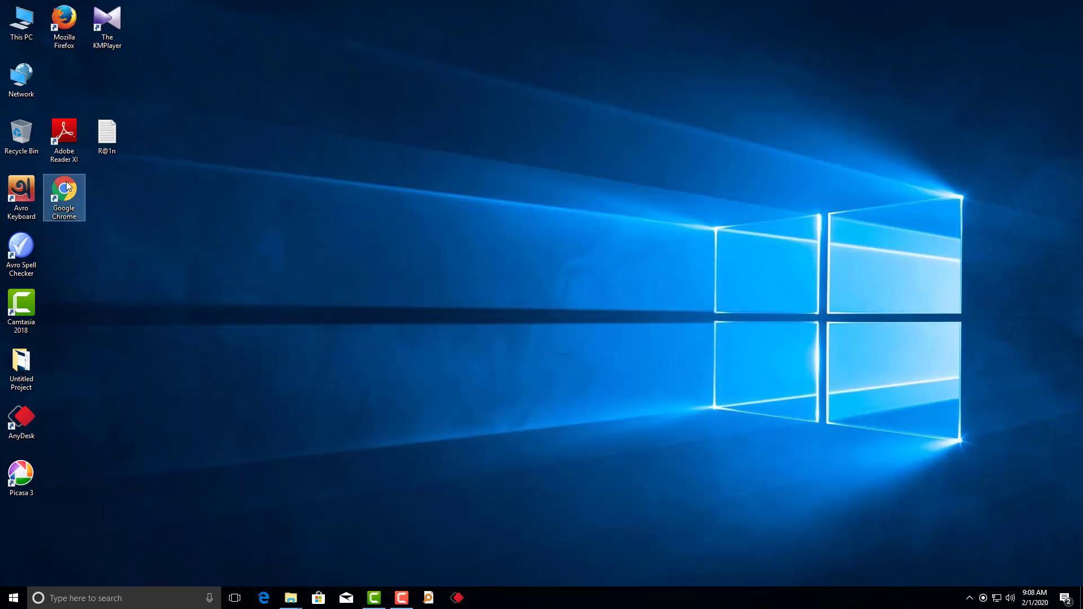
double_click(67, 186)
Step: Pin Google Chrome to the taskbar
right_click(490, 598)
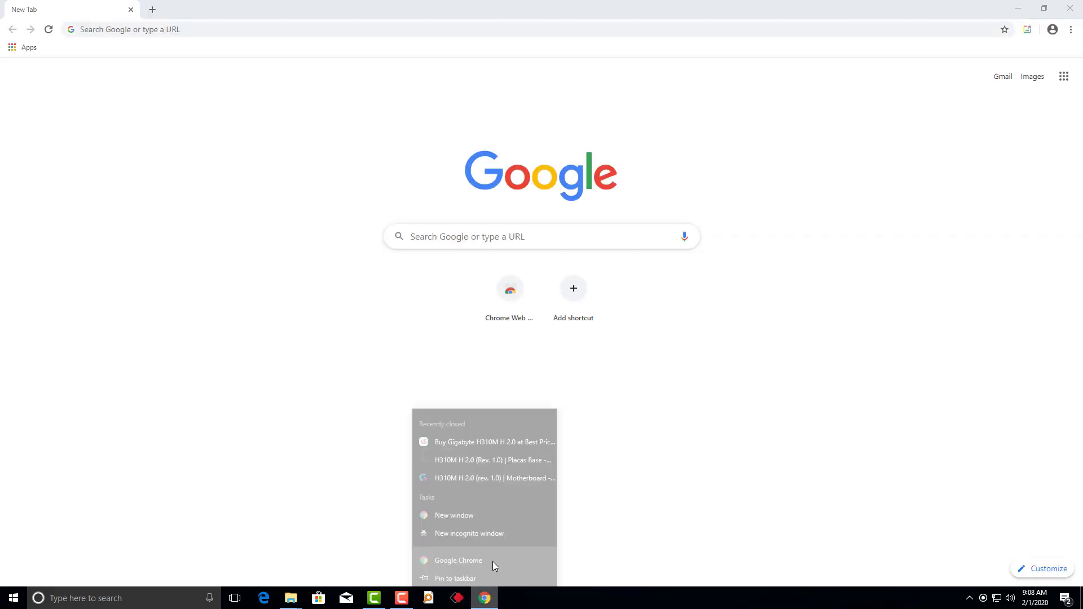
left_click(492, 563)
right_click(486, 597)
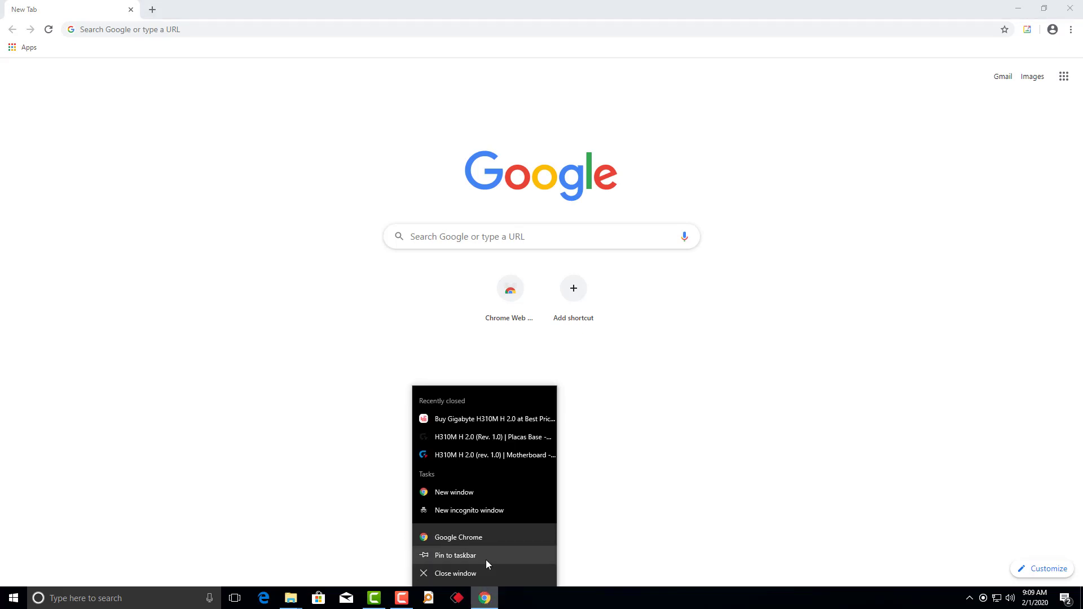
left_click(486, 559)
Step: Search for "good photo" from the new tab page and show the image results
left_click(458, 237)
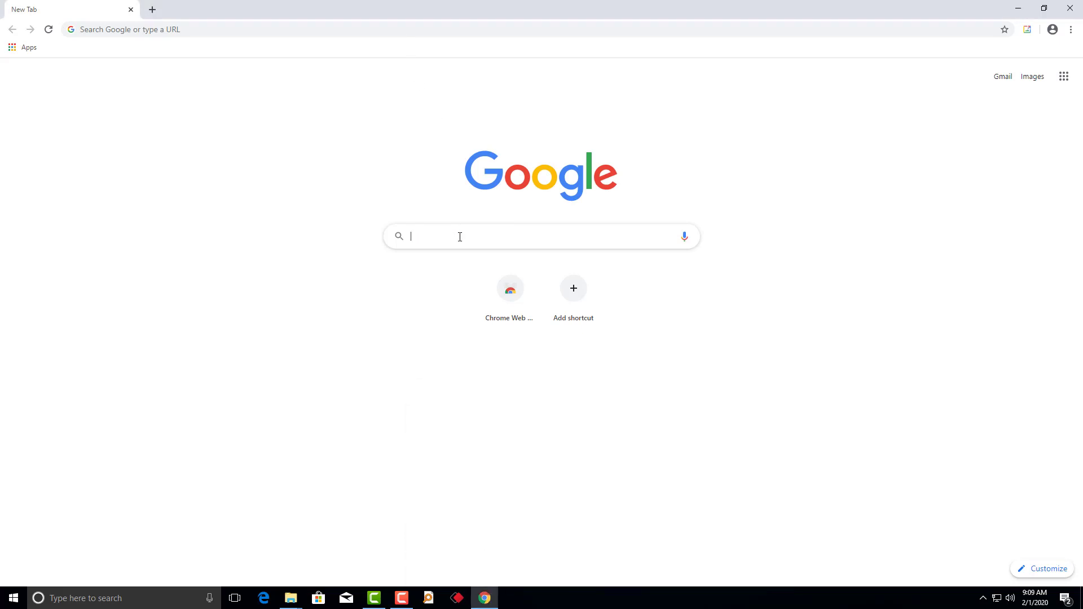
type("good photo")
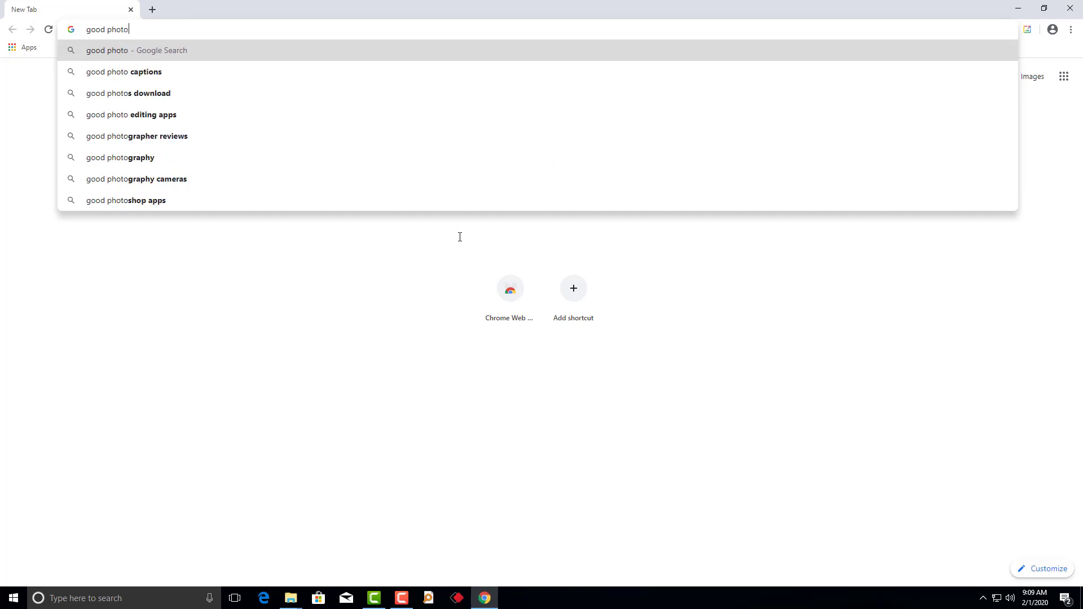
key("Return")
left_click(147, 116)
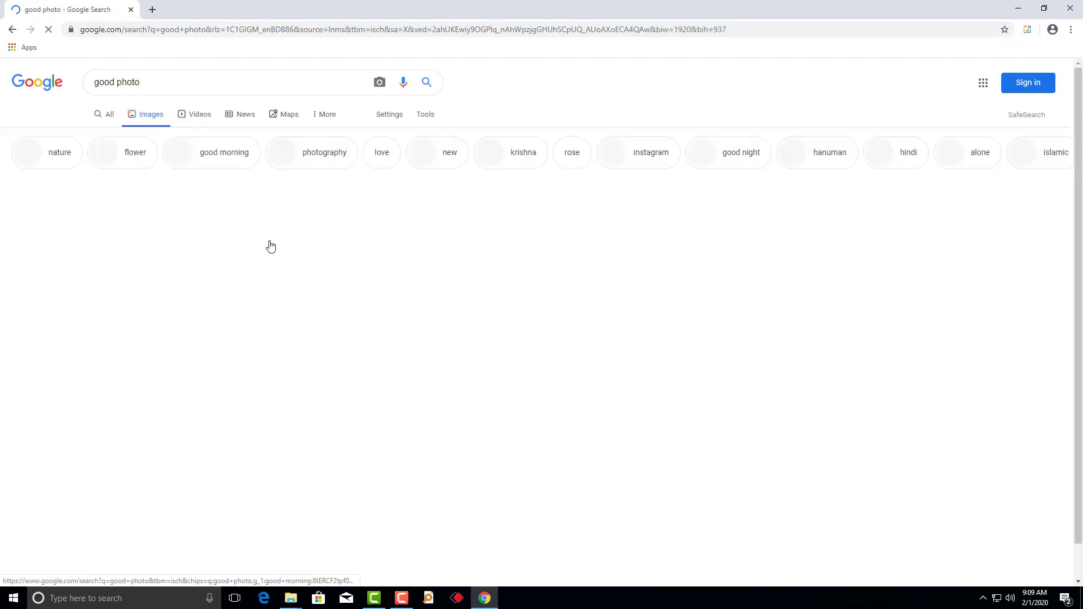
Step: Open the rainbow over green field picture with View image and check the View Image extension's popup
left_click(266, 225)
left_click(966, 382)
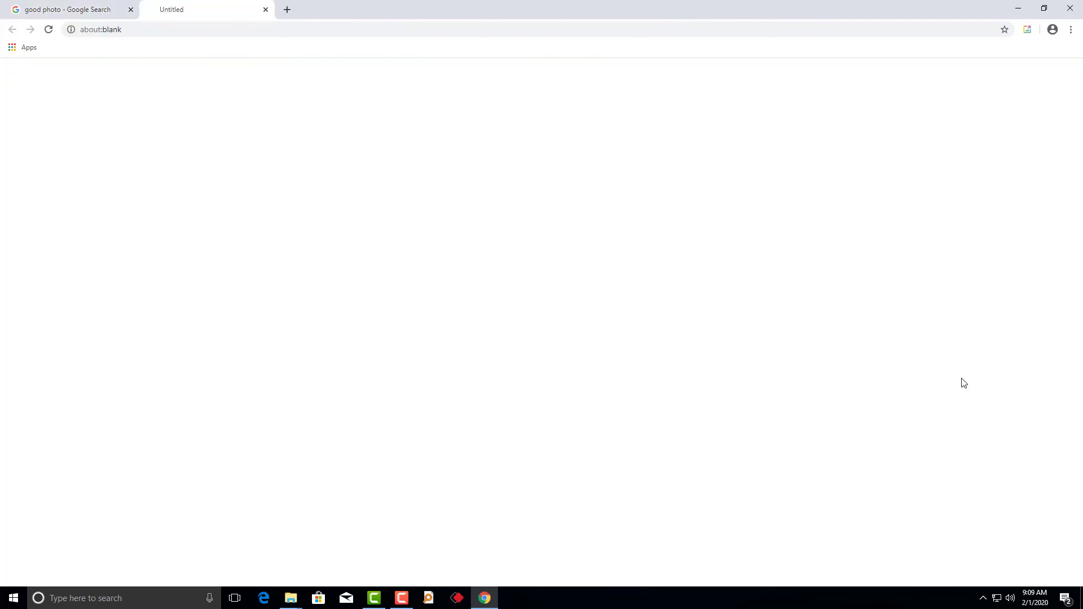
left_click(54, 8)
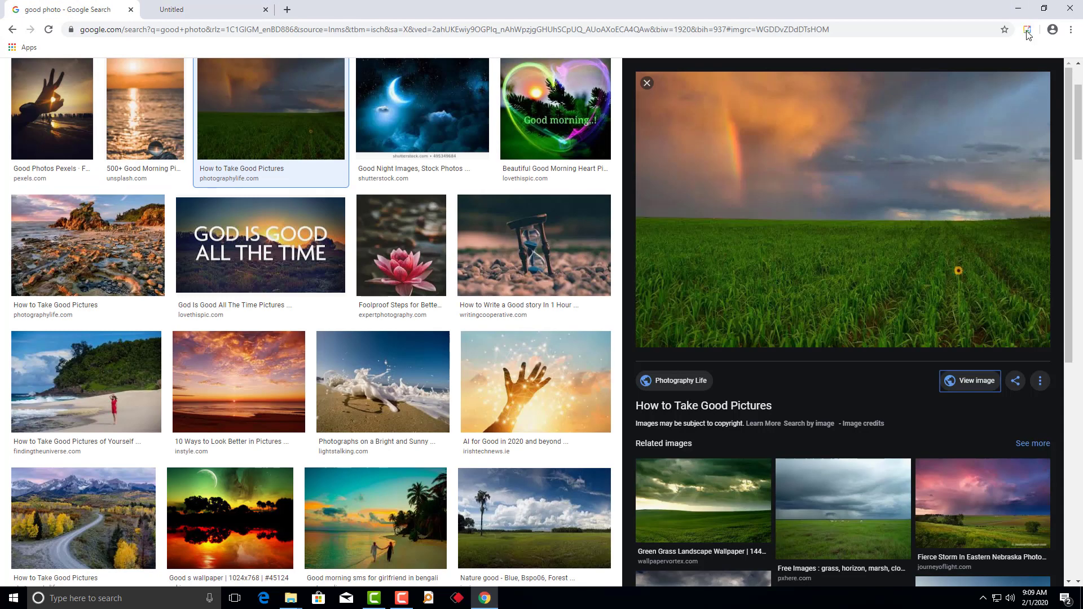
left_click(1027, 30)
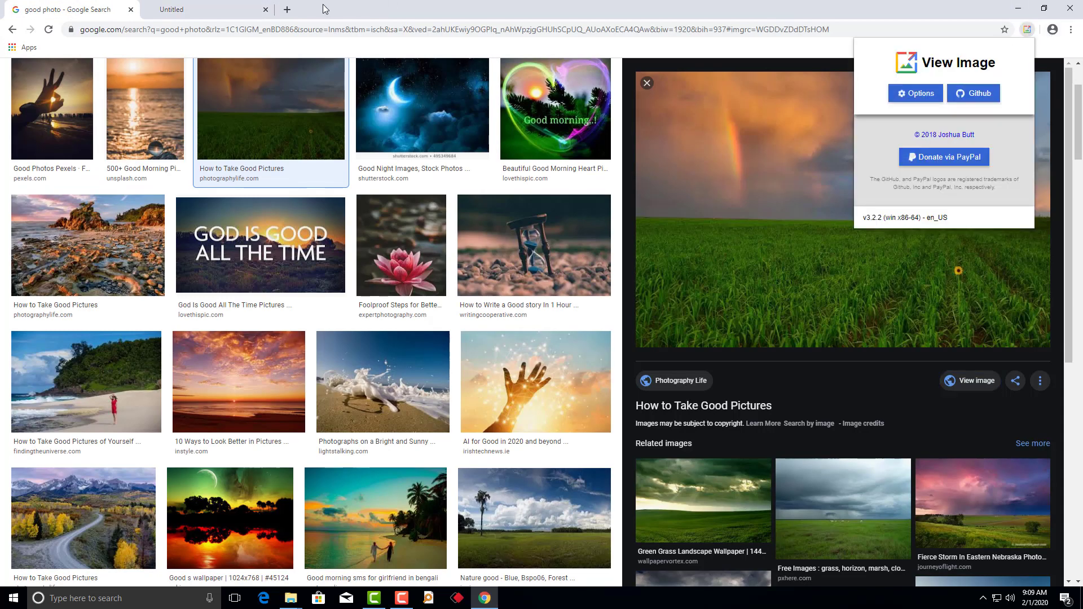
Step: Return to all results and search for "image viewer", refining the query to "image viewer extension"
scroll(107, 113, "up", 3)
left_click(109, 117)
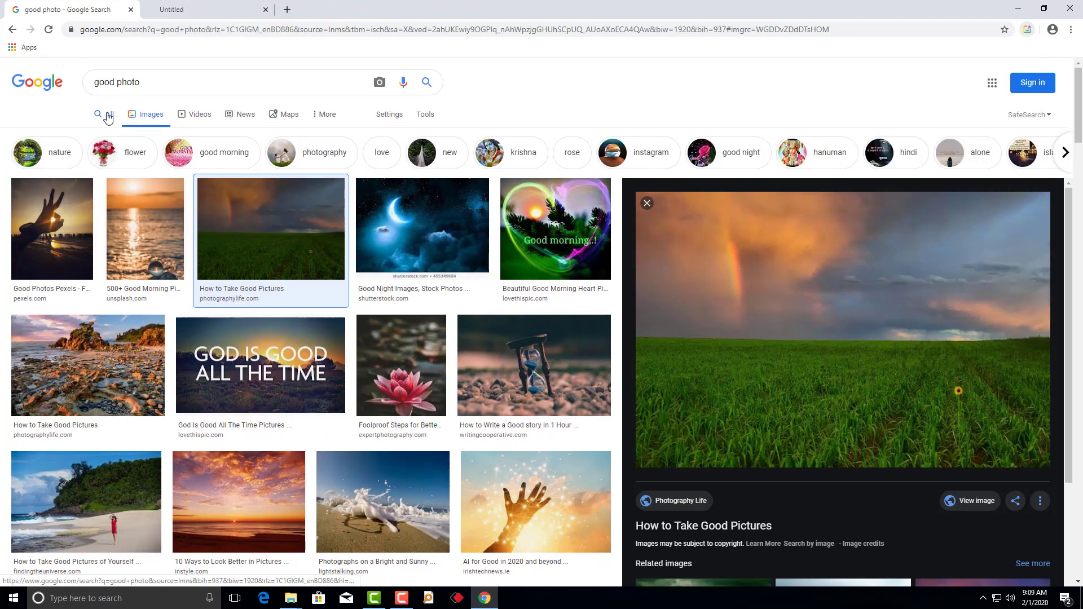
triple_click(162, 80)
type("im")
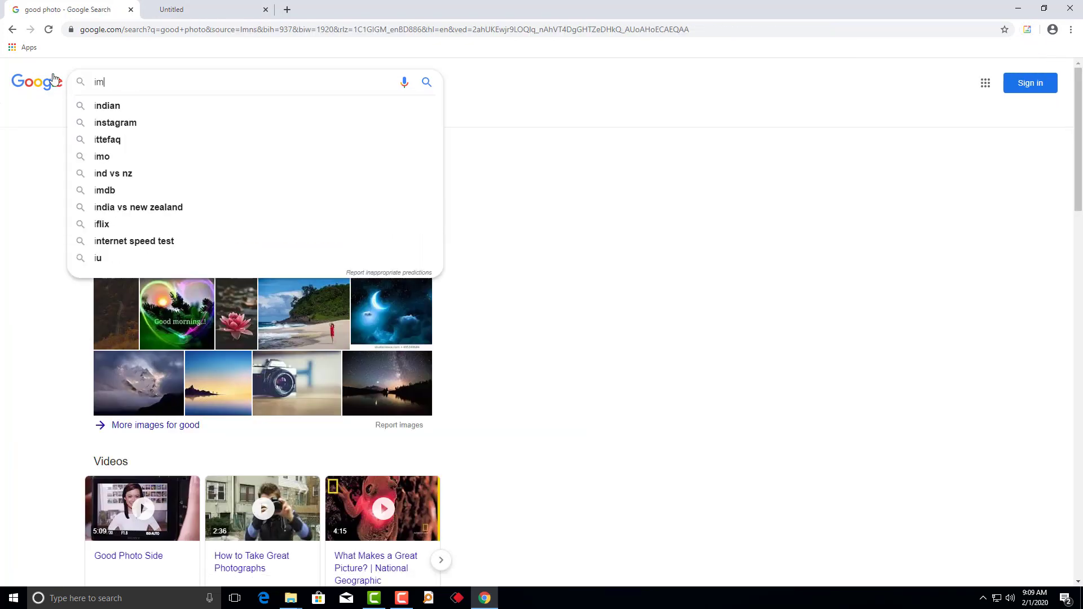
type("age v")
left_click(106, 104)
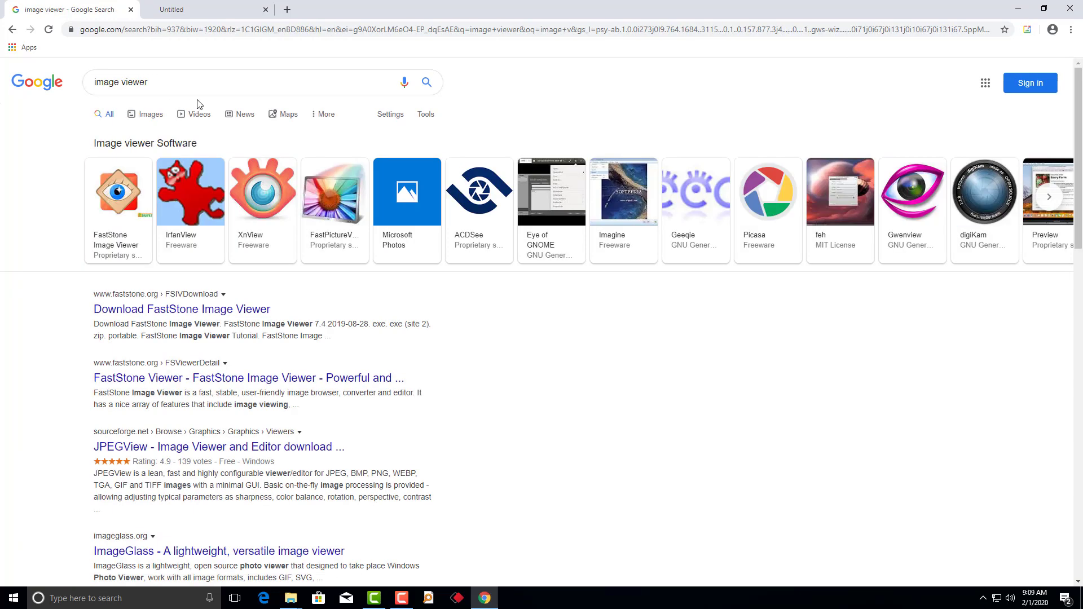
left_click(203, 84)
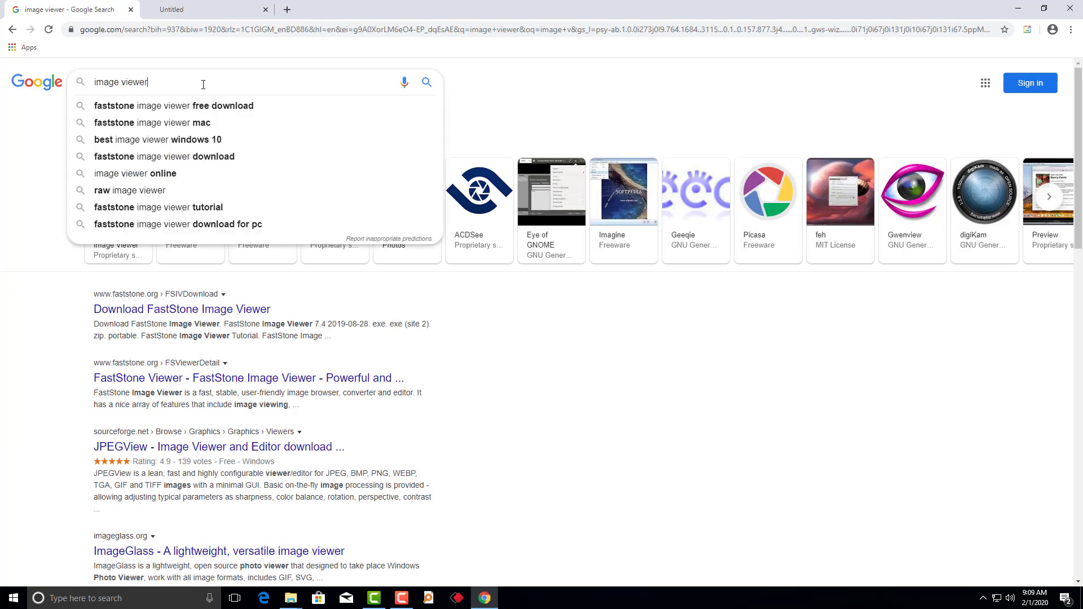
type("e")
left_click(200, 104)
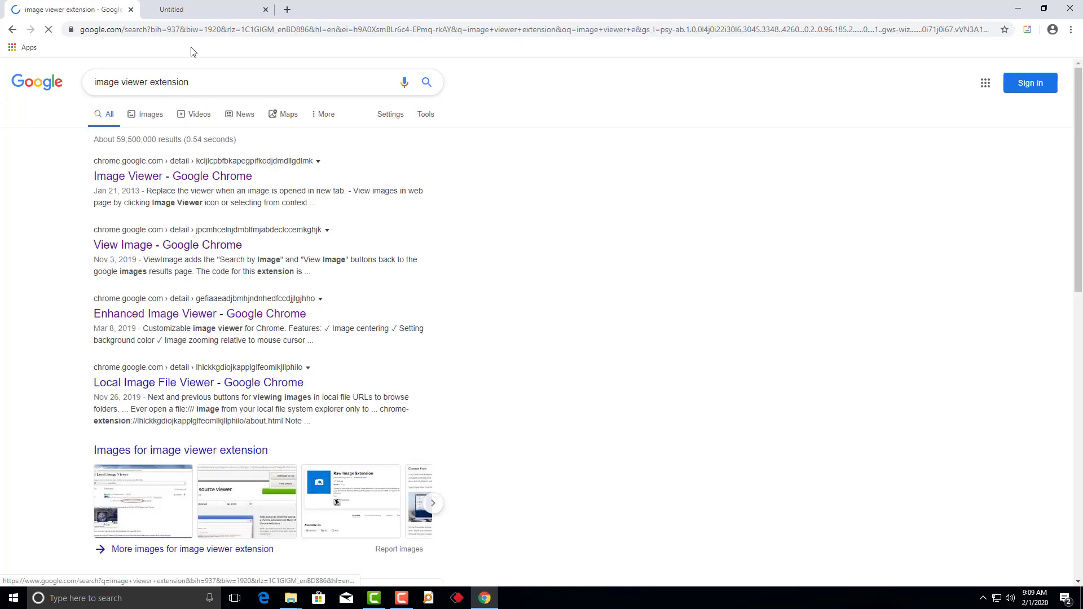
Step: Remove the View Image extension from Chrome
left_click(1028, 29)
right_click(1027, 29)
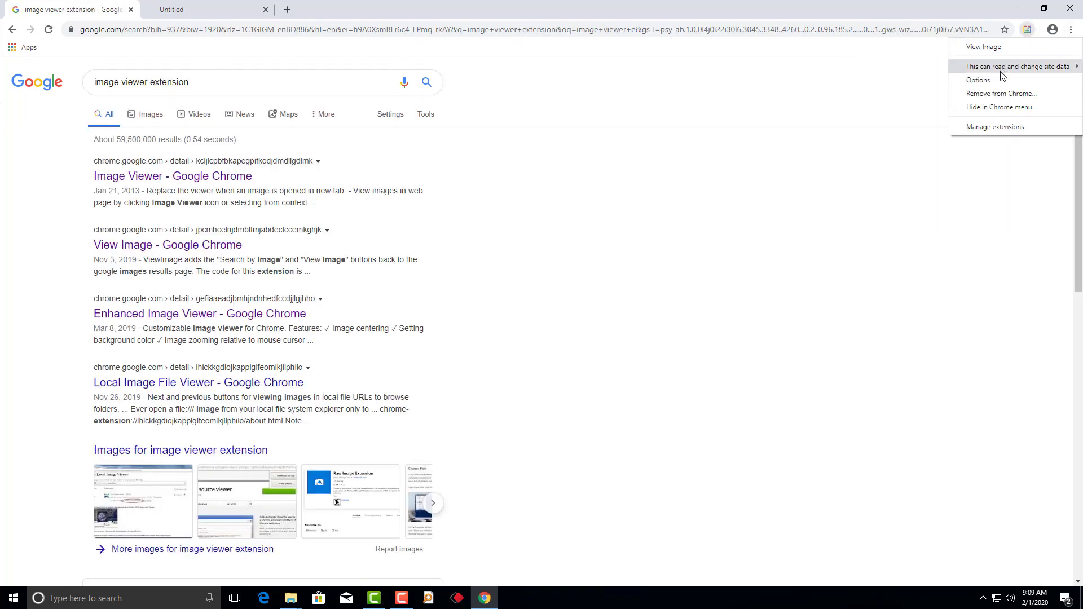
left_click(995, 93)
key("Return")
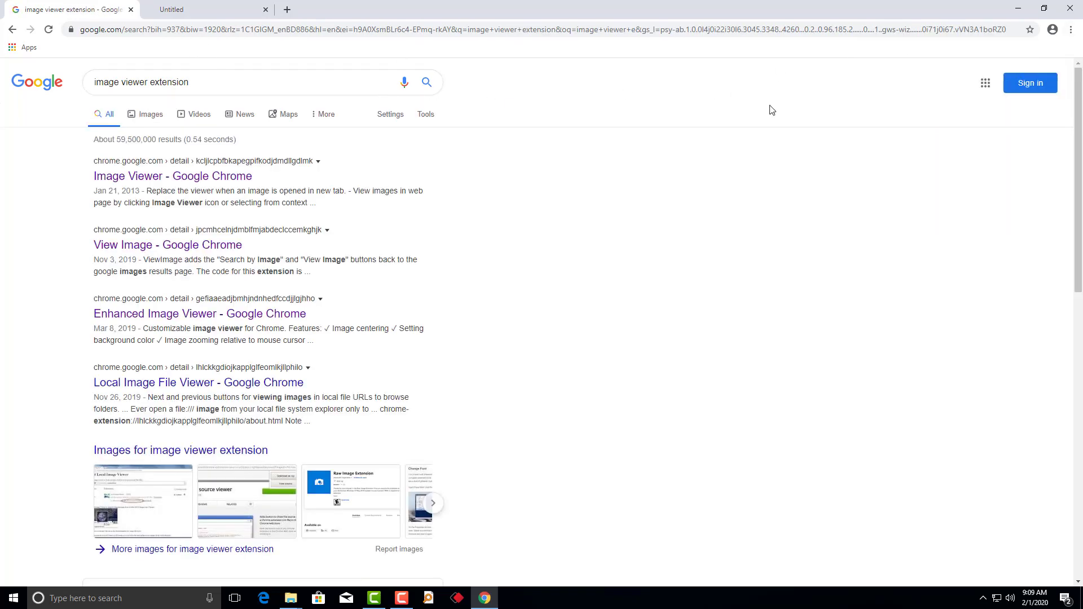
Step: Open the store pages of View Image, Enhanced Image Viewer, Local Image File Viewer and Image Viewer in new tabs
middle_click(136, 240)
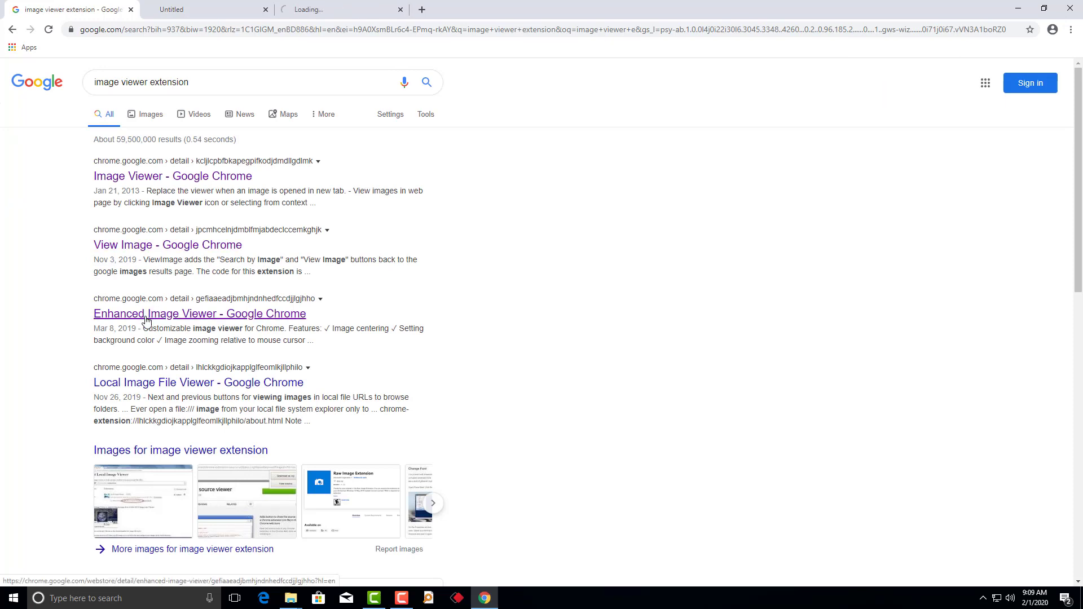
middle_click(112, 381)
middle_click(97, 320)
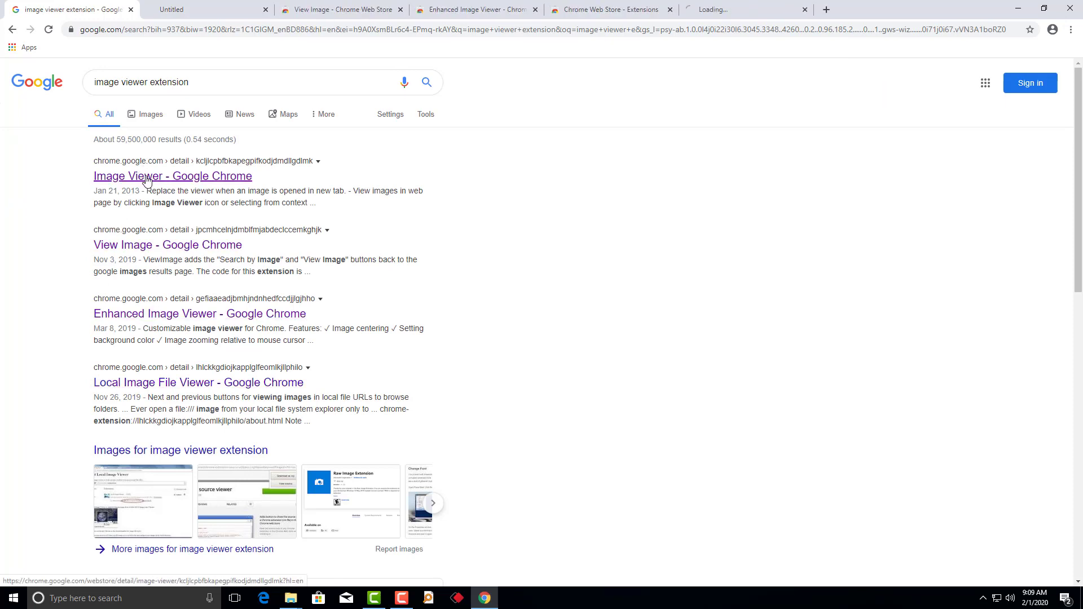
Step: Look through the View Image, Enhanced Image Viewer and Local Image File Viewer store pages
left_click(248, 9)
left_click(315, 7)
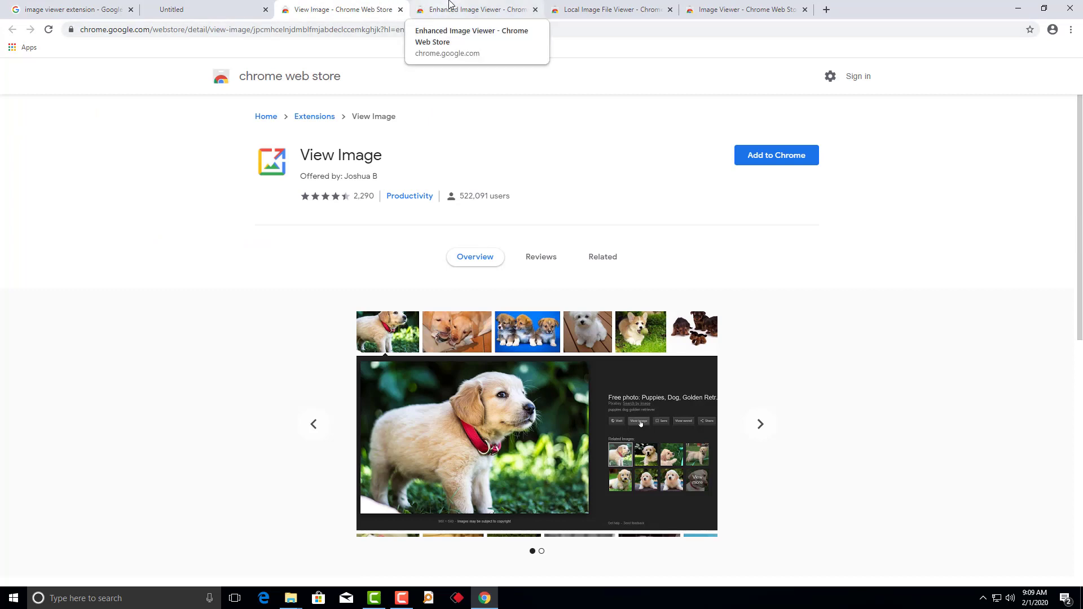
left_click(466, 5)
left_click(618, 5)
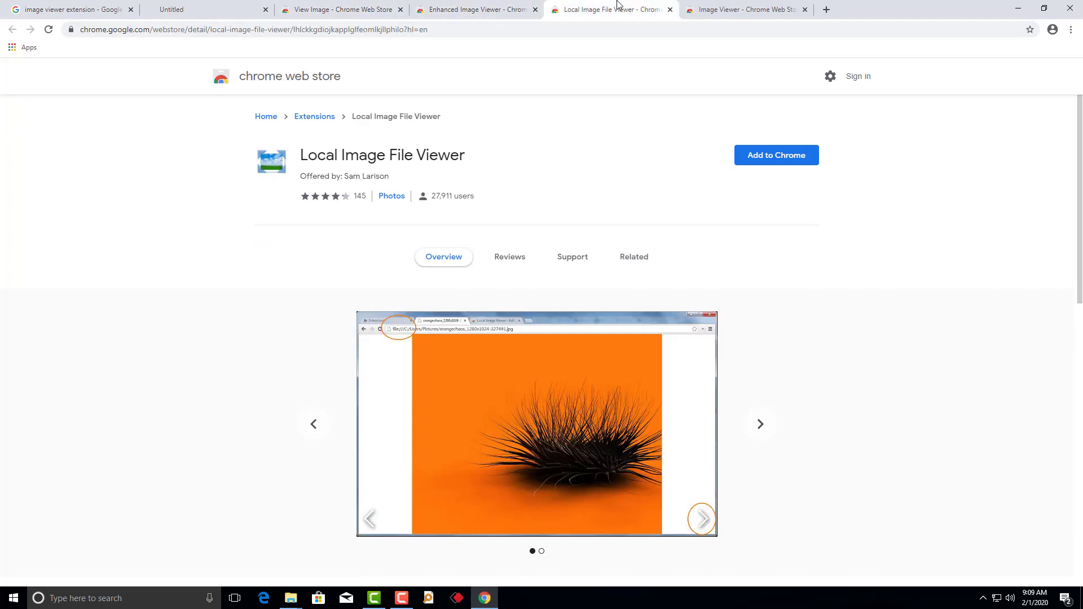
Step: Add the Image Viewer extension to Chrome from its store page
left_click(702, 6)
left_click(766, 159)
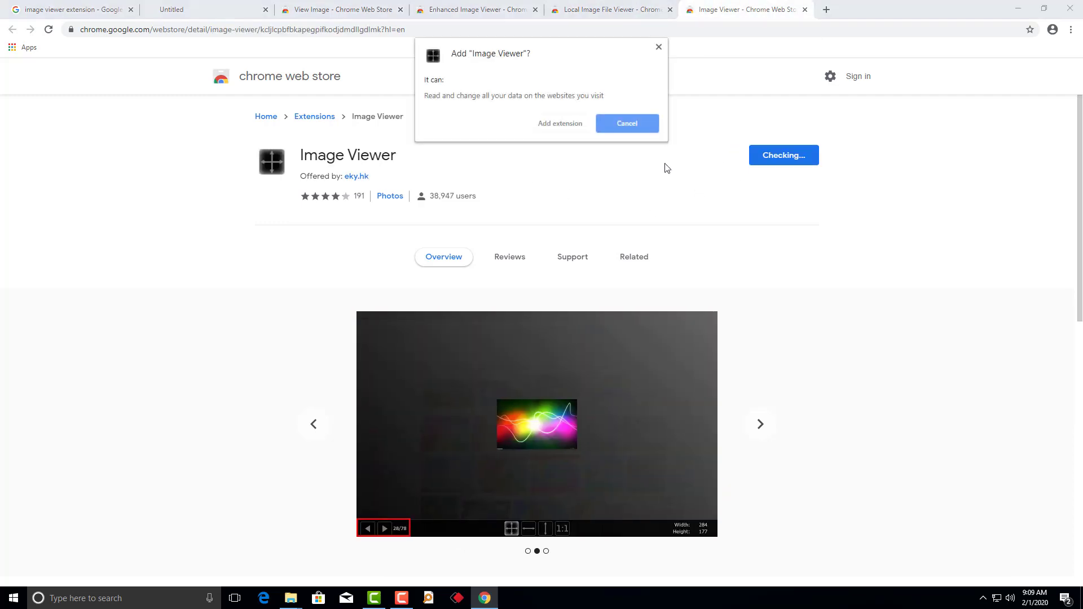
left_click(570, 124)
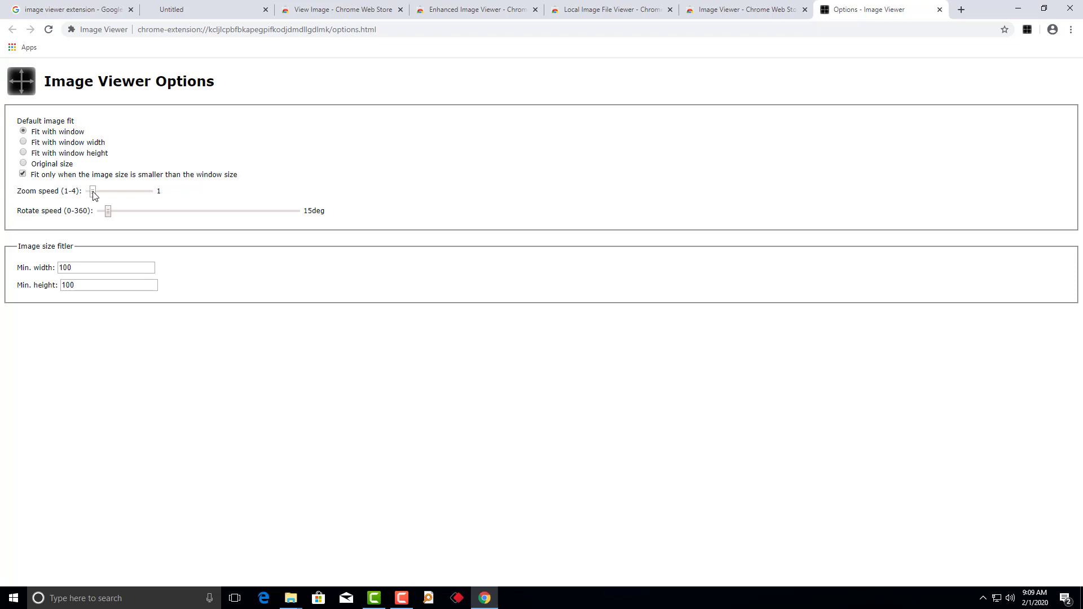
Step: Reload the "image viewer extension" search, show its image results and preview the second Chrome extension source viewer picture
left_click(72, 10)
left_click(48, 30)
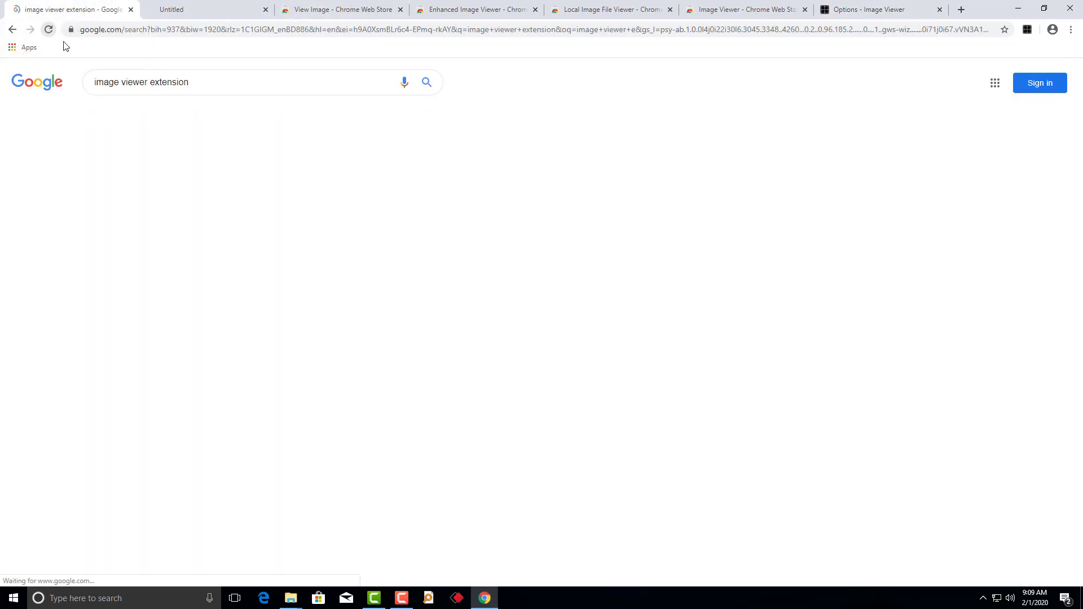
left_click(139, 119)
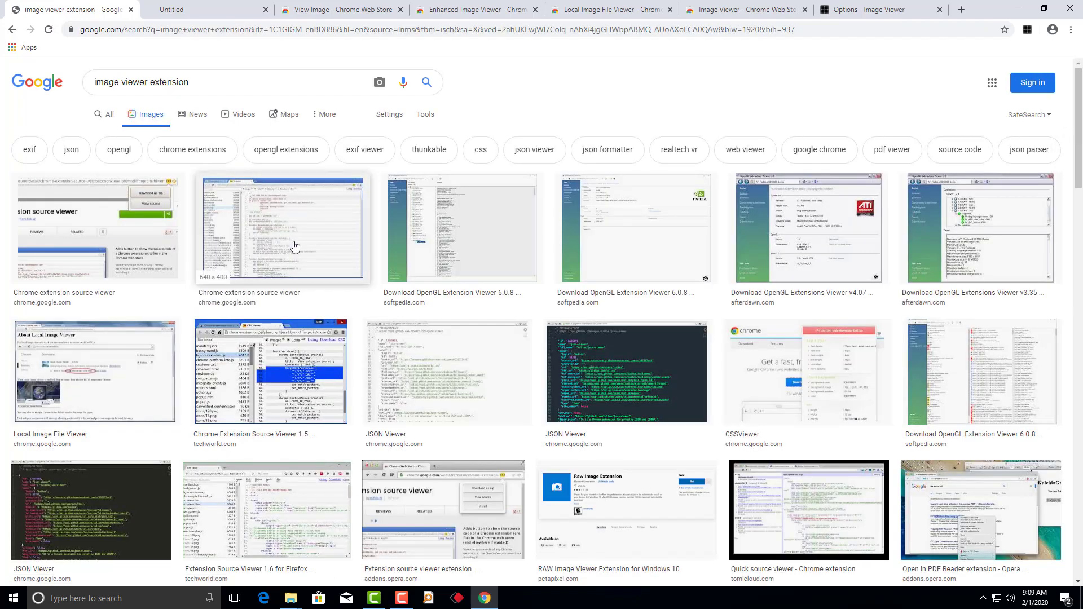
left_click(282, 231)
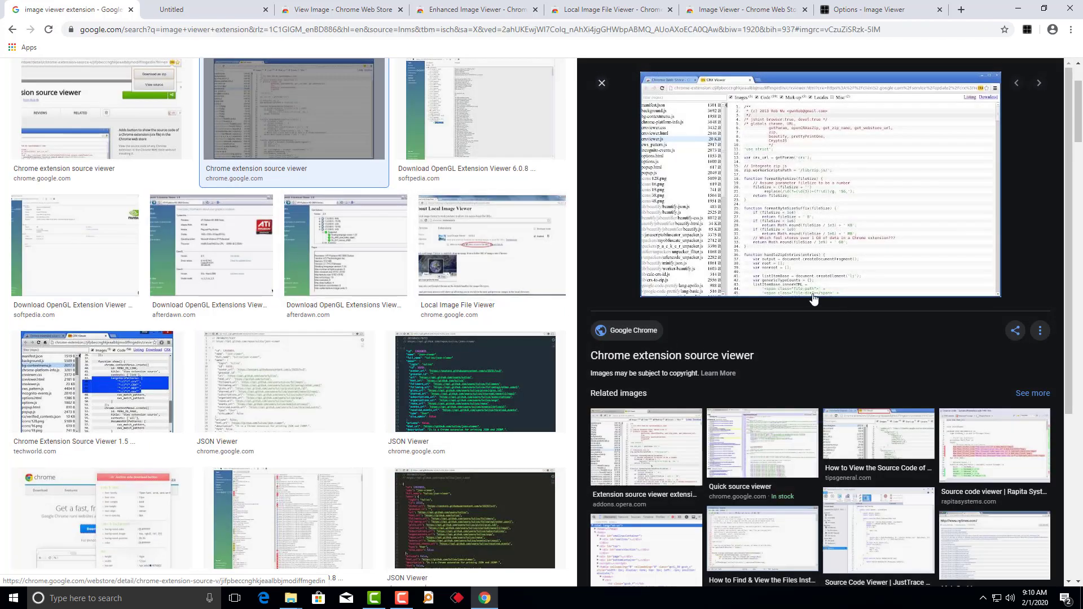
Step: Review the View Image store page and the Image Viewer options page
left_click(327, 9)
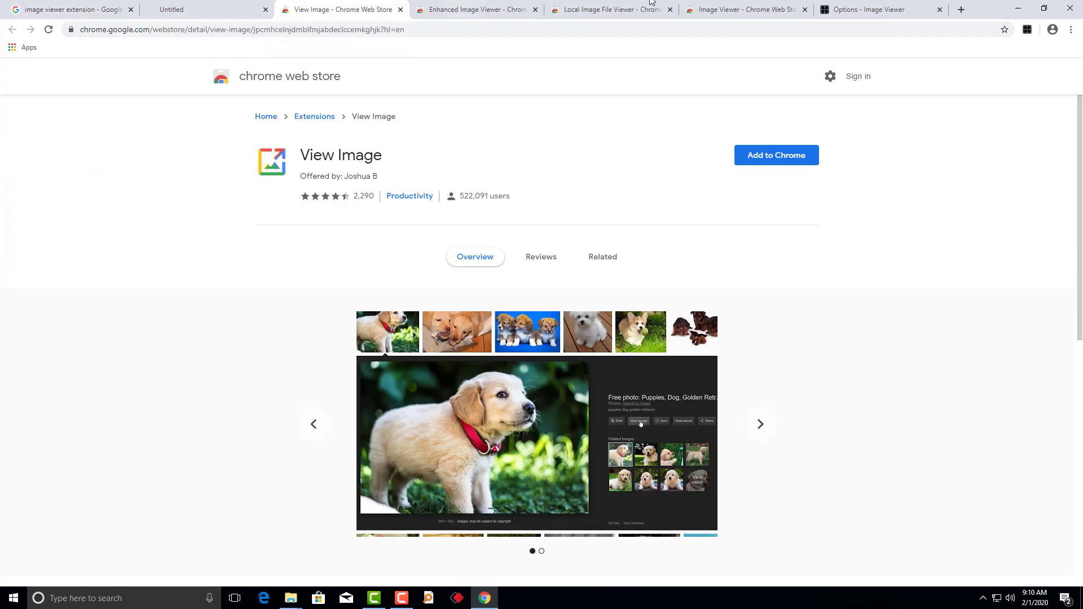
left_click(892, 6)
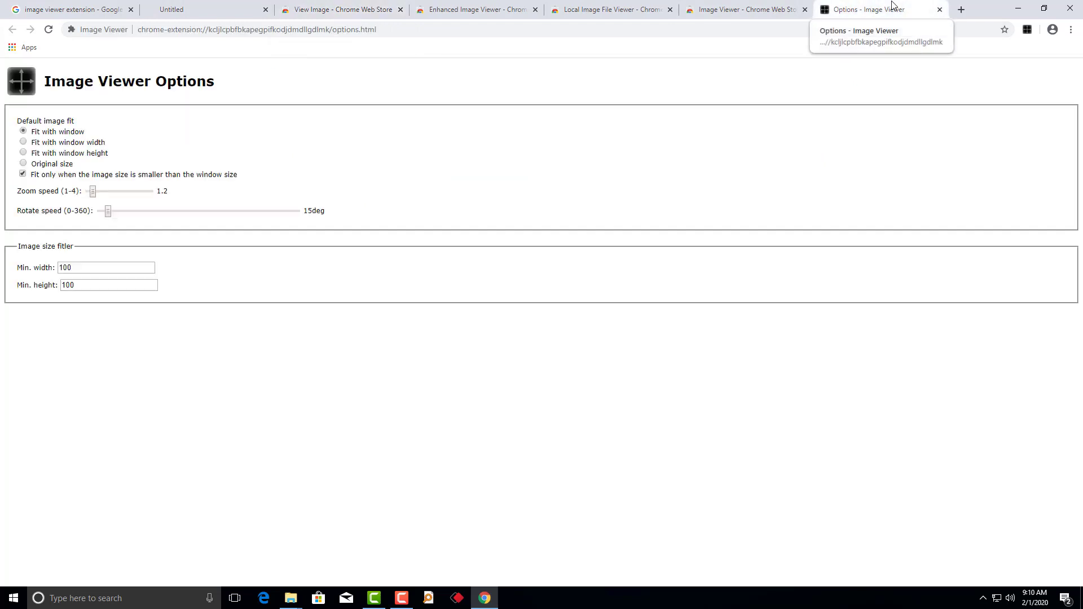
Step: Search Google for "best photo" in a new tab, show its image results and select the snowy mountain photo
left_click(962, 9)
type("google.com")
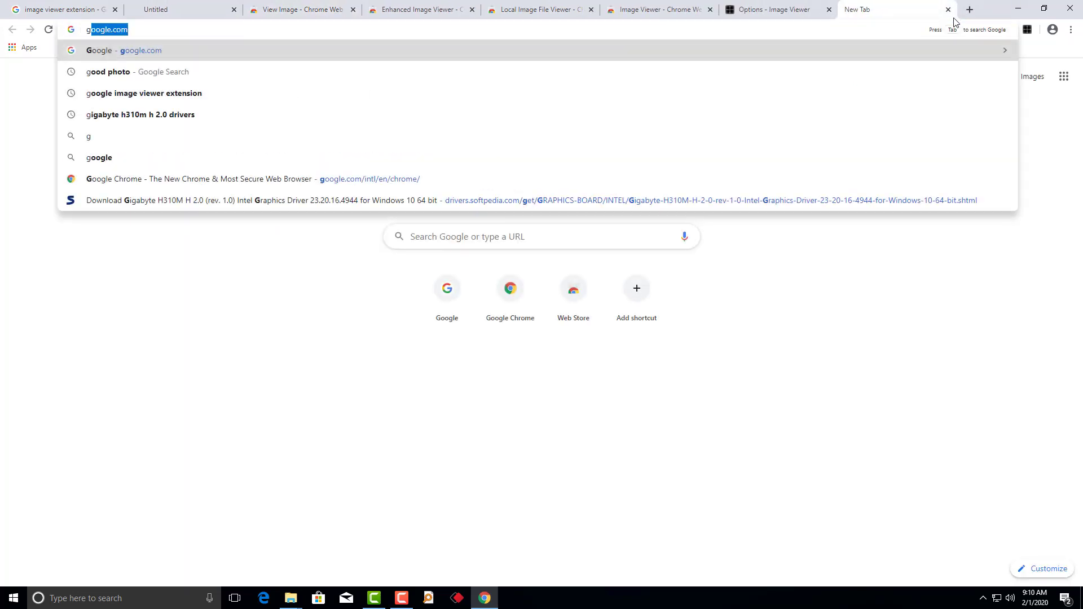
key("Return")
type("bes")
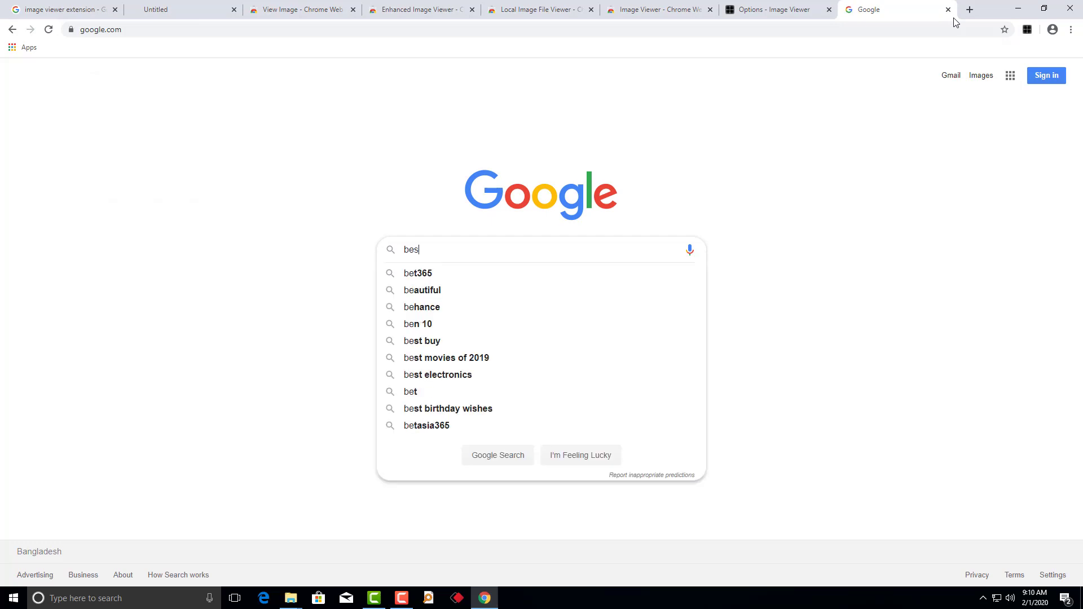
type("t photo")
key("Return")
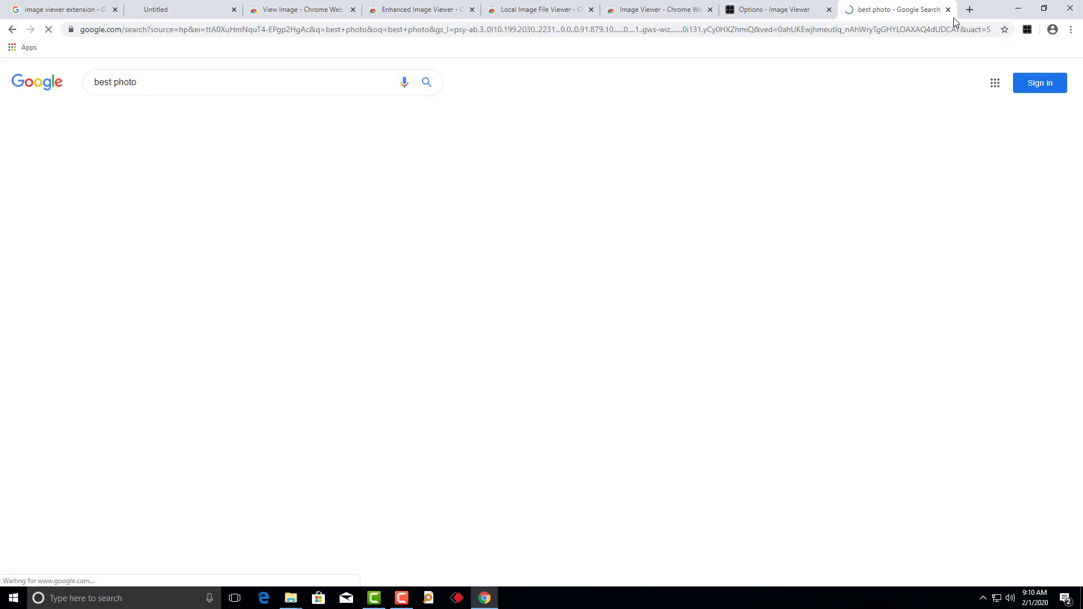
left_click(137, 115)
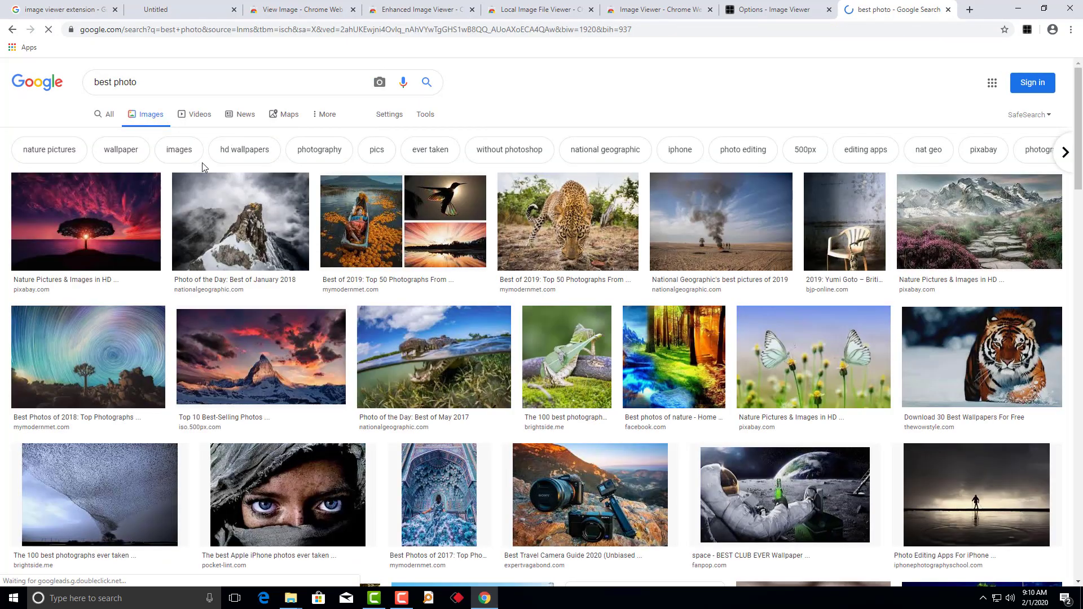
left_click(231, 215)
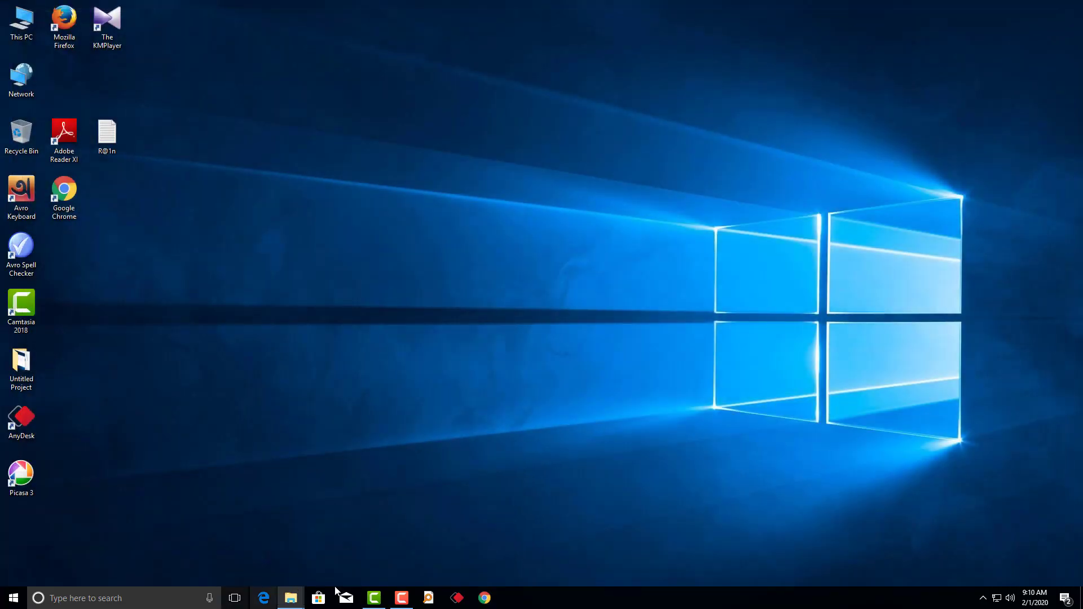
Step: Reopen Chrome, search for "best image" and show the image results
left_click(485, 597)
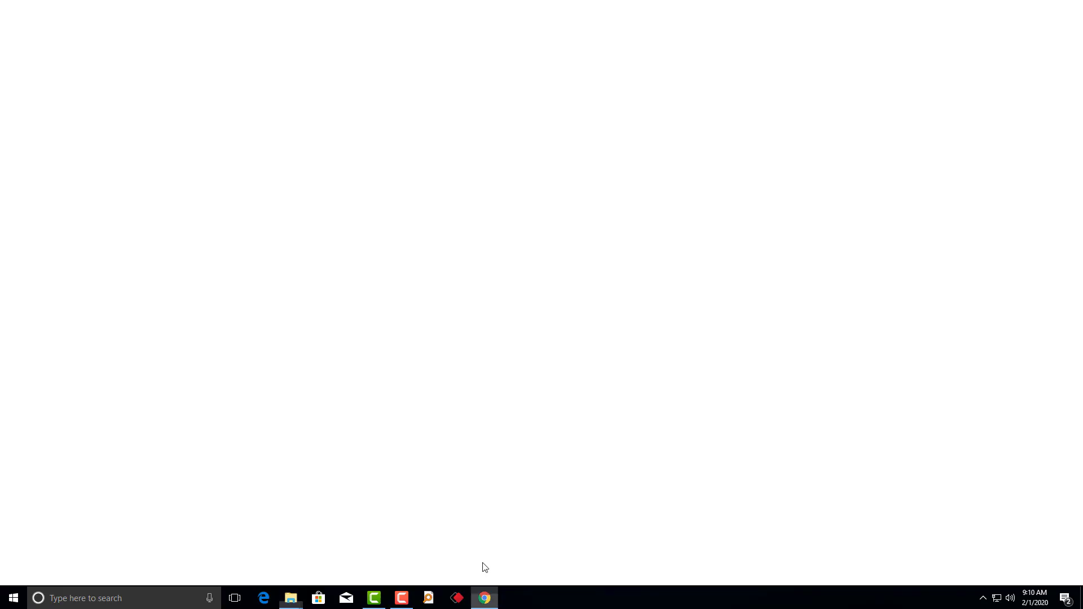
type("best image")
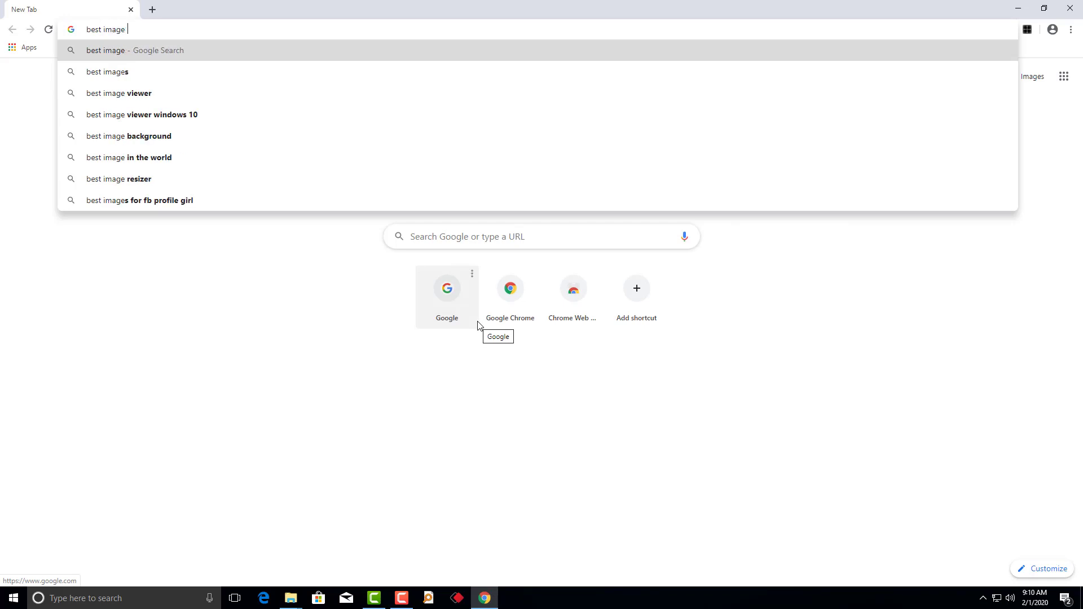
key("Return")
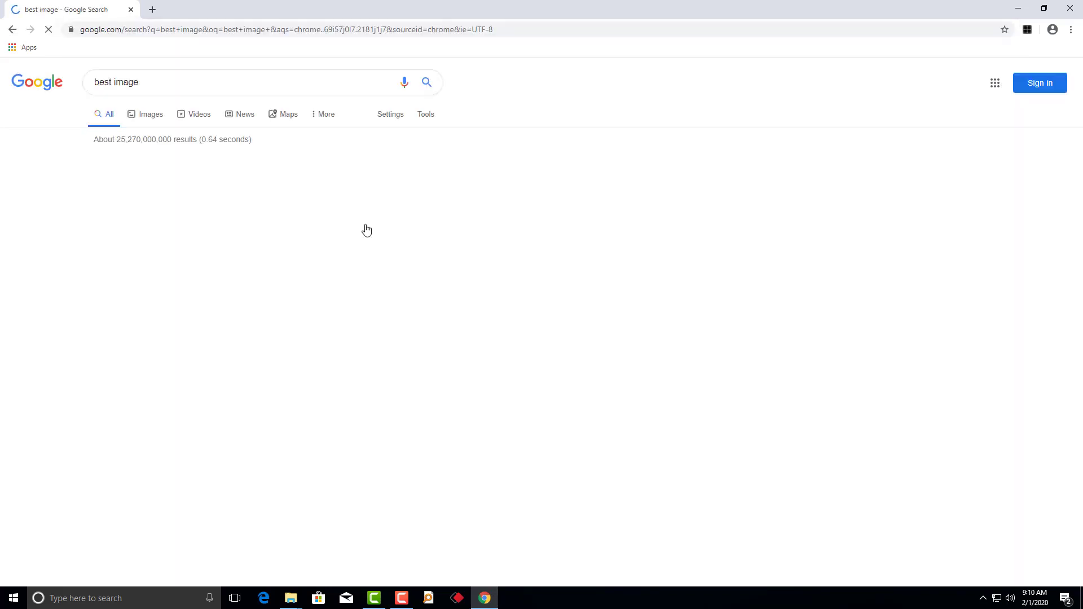
left_click(142, 115)
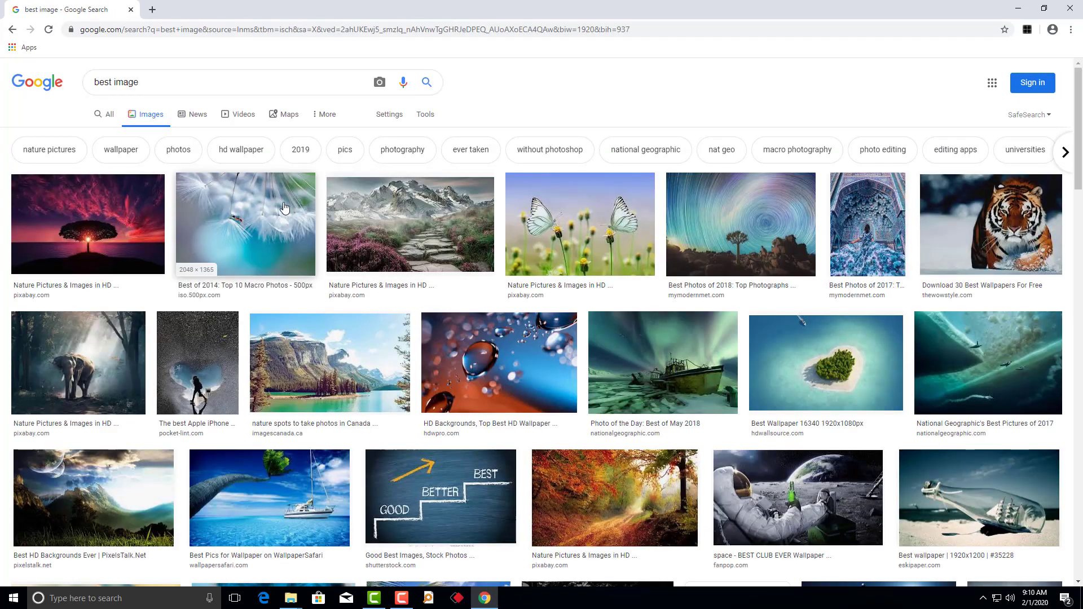
Step: Preview the "Best of 2014: Top 10 Macro Photos" picture and open its source page in a separate tab
left_click(244, 225)
scroll(706, 381, "down", 3)
scroll(789, 265, "up", 3)
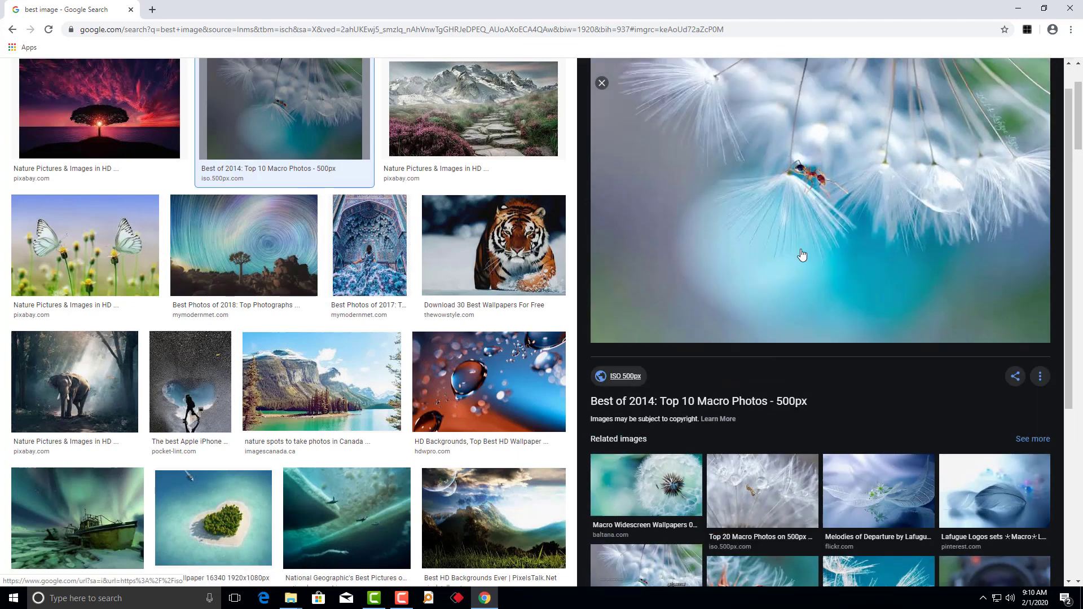
left_click(800, 248)
left_click(80, 7)
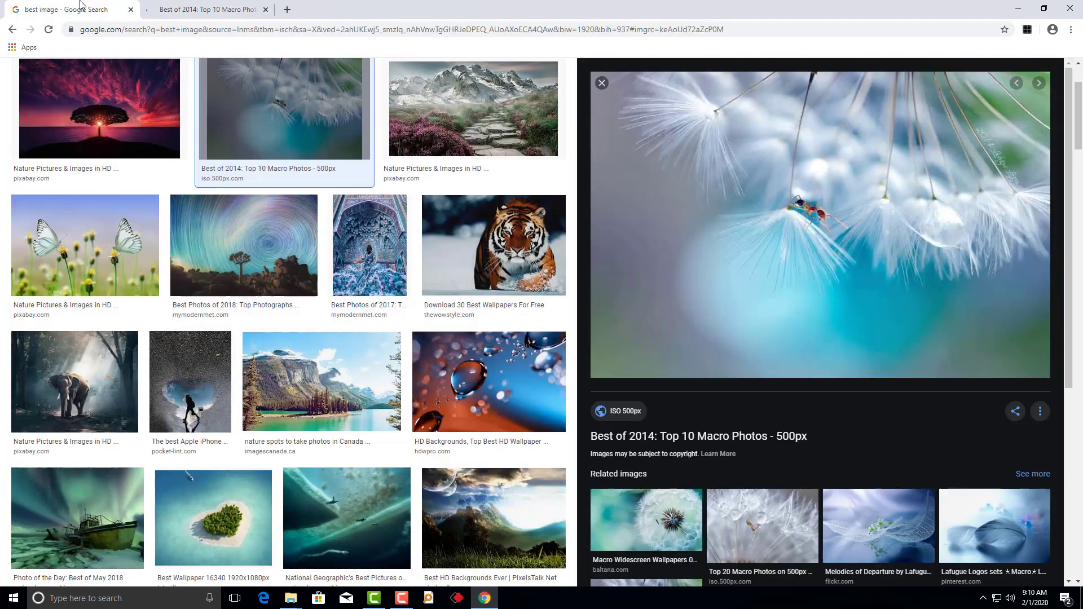
scroll(875, 334, "down", 3)
scroll(875, 334, "up", 3)
Step: Try the Image Viewer extension on the "best image" results, view the sunset tree picture and close the viewer
left_click(1027, 29)
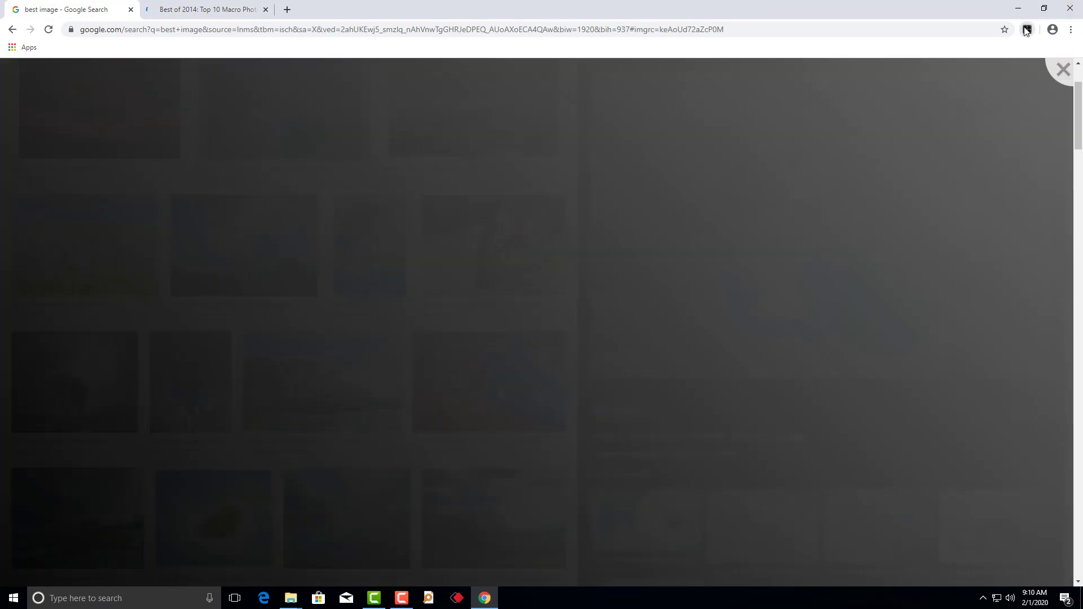
left_click(12, 29)
left_click(880, 83)
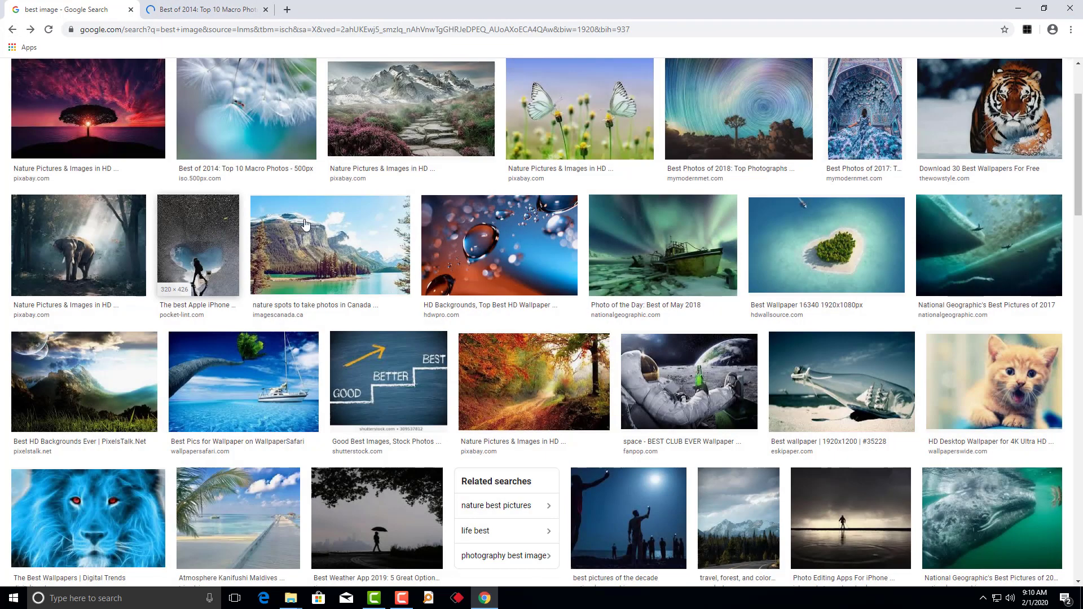
key("alt+Right")
left_click(1028, 28)
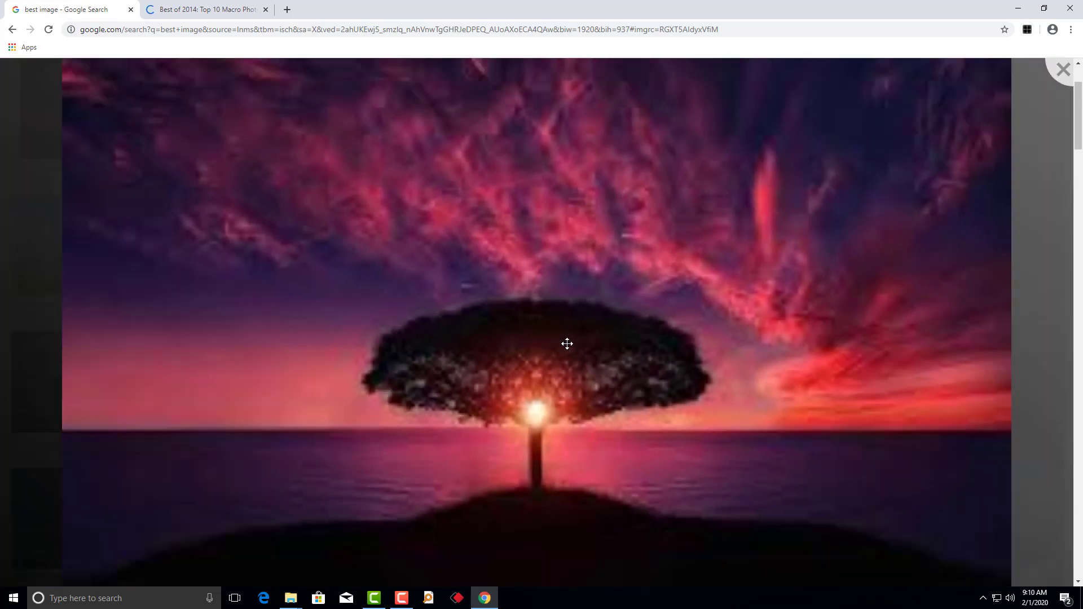
left_click(565, 344)
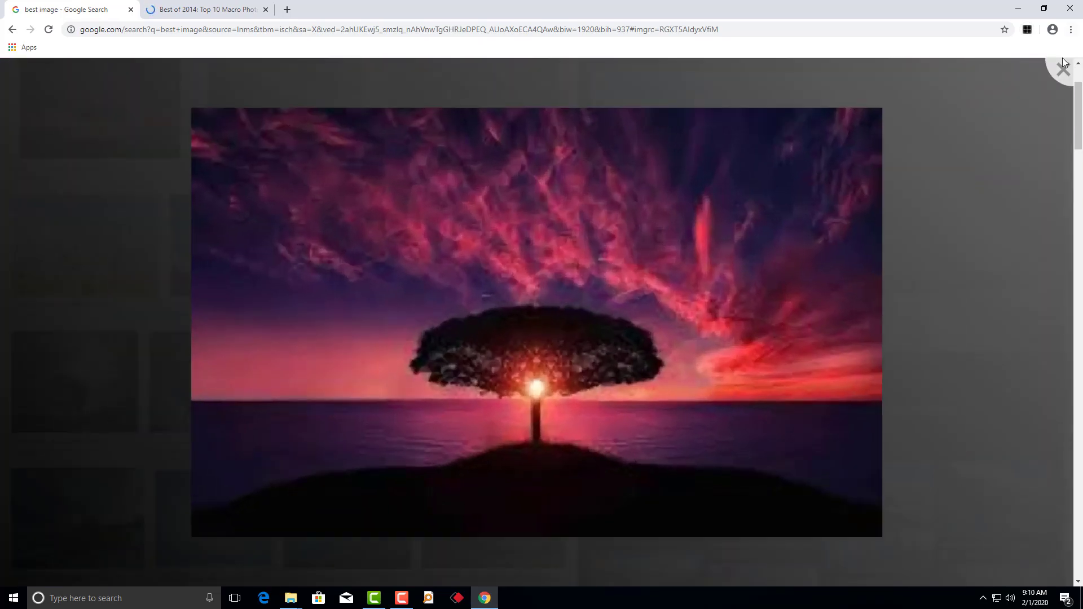
left_click(1062, 64)
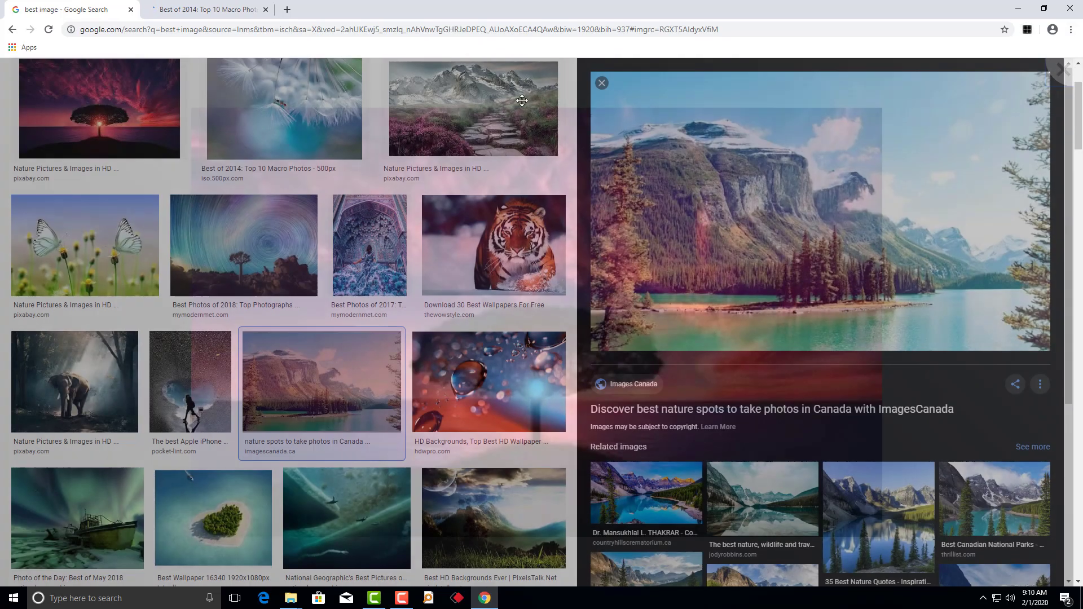
Step: Block notifications from iso.500px.com on the macro photos page and close the browser
left_click(189, 14)
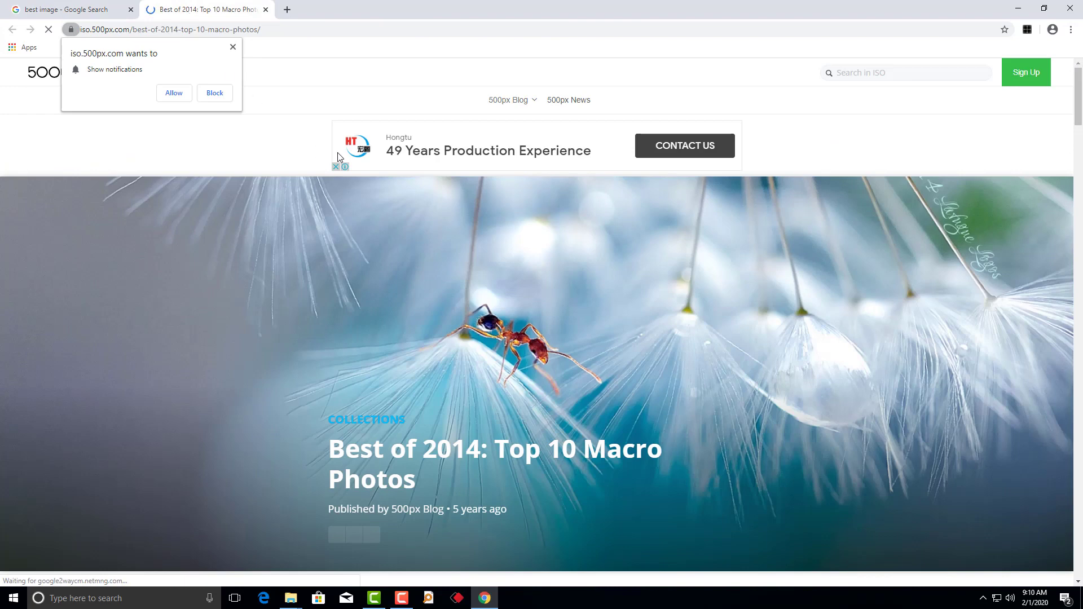
left_click(214, 93)
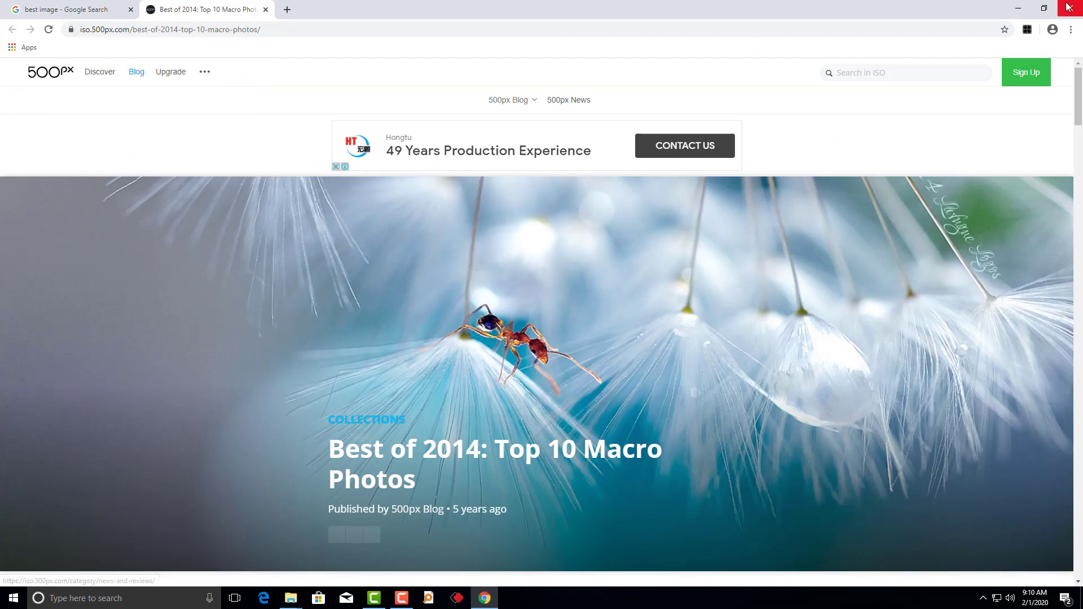
left_click(1069, 8)
right_click(502, 95)
left_click(535, 134)
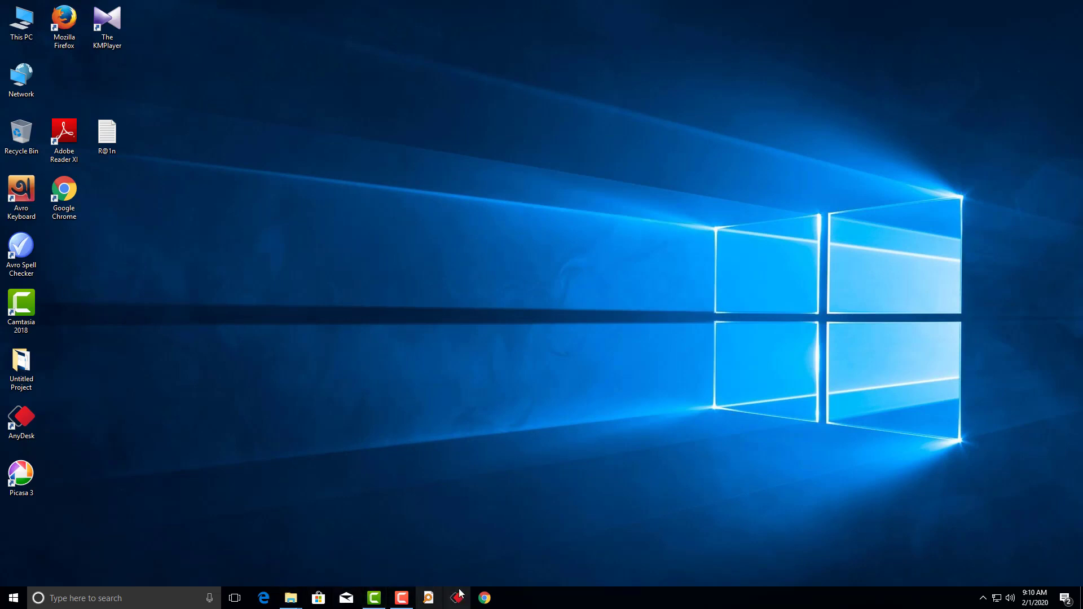
Step: Install Skype by running the Skype-8.56.0.103 setup from the Downloads folder
left_click(484, 598)
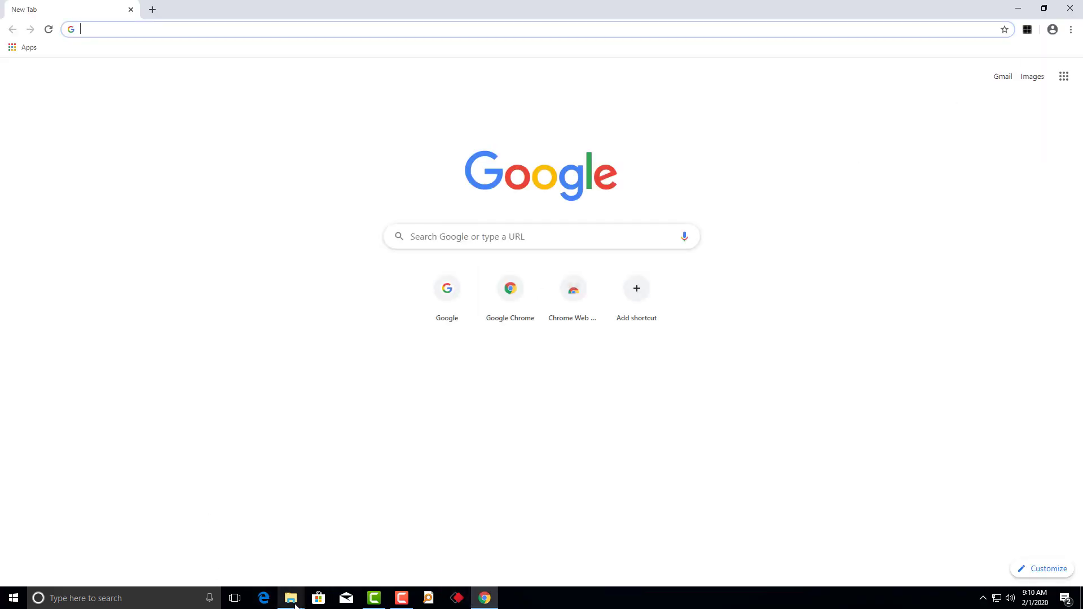
mouse_move(290, 598)
left_click(242, 550)
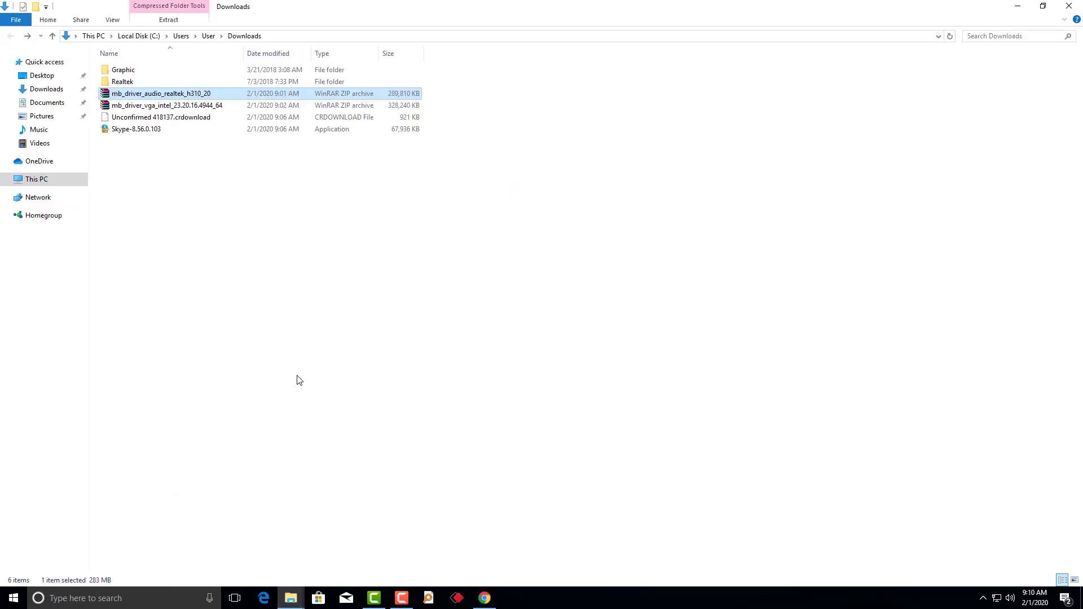
double_click(135, 129)
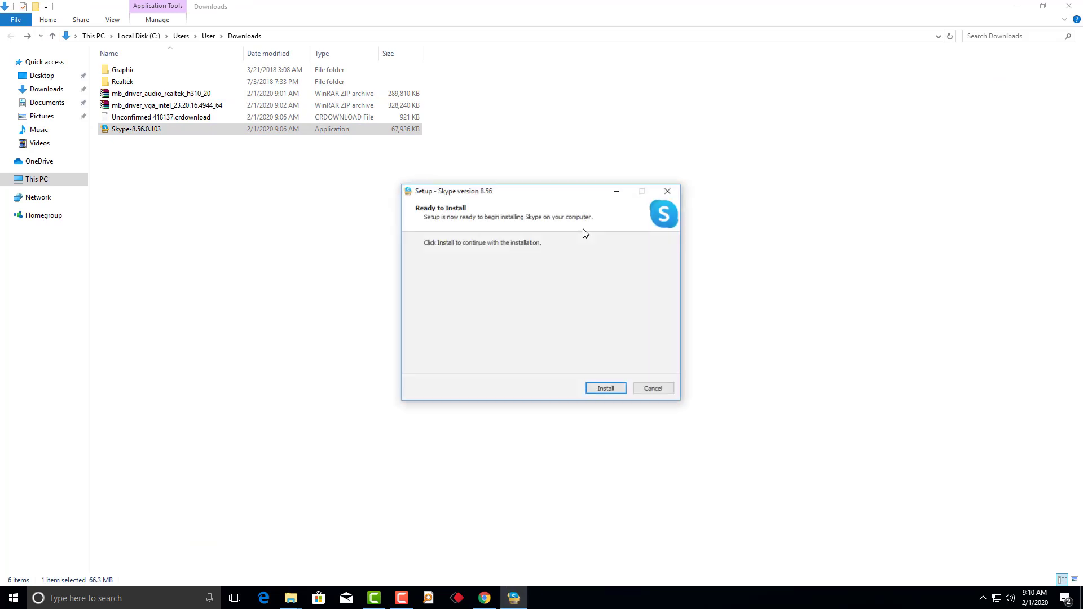
left_click(606, 387)
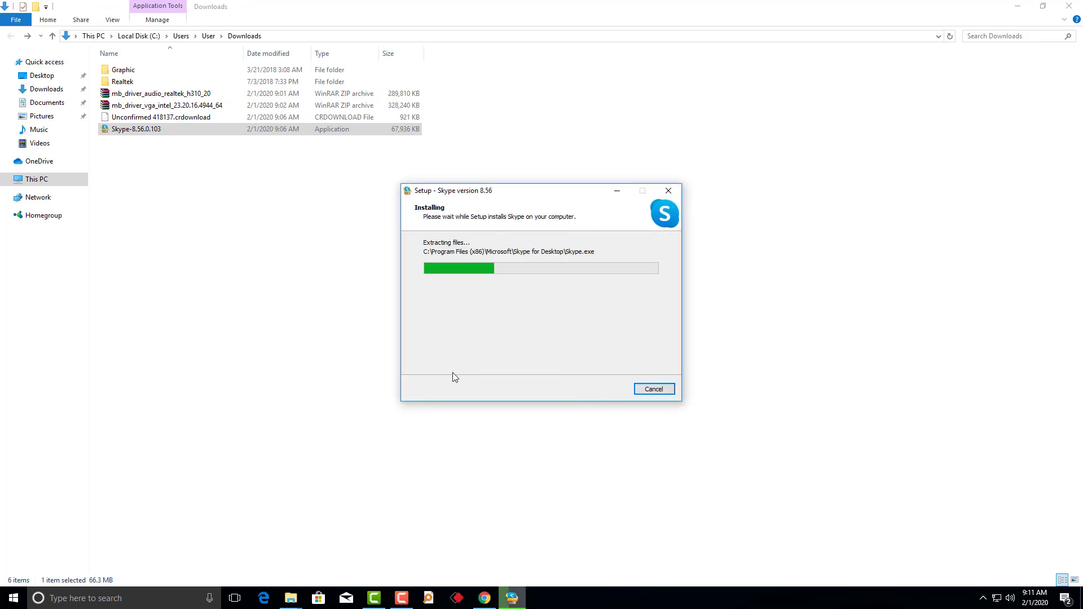
Step: Switch to Chrome and remove the Image Viewer extension
left_click(485, 598)
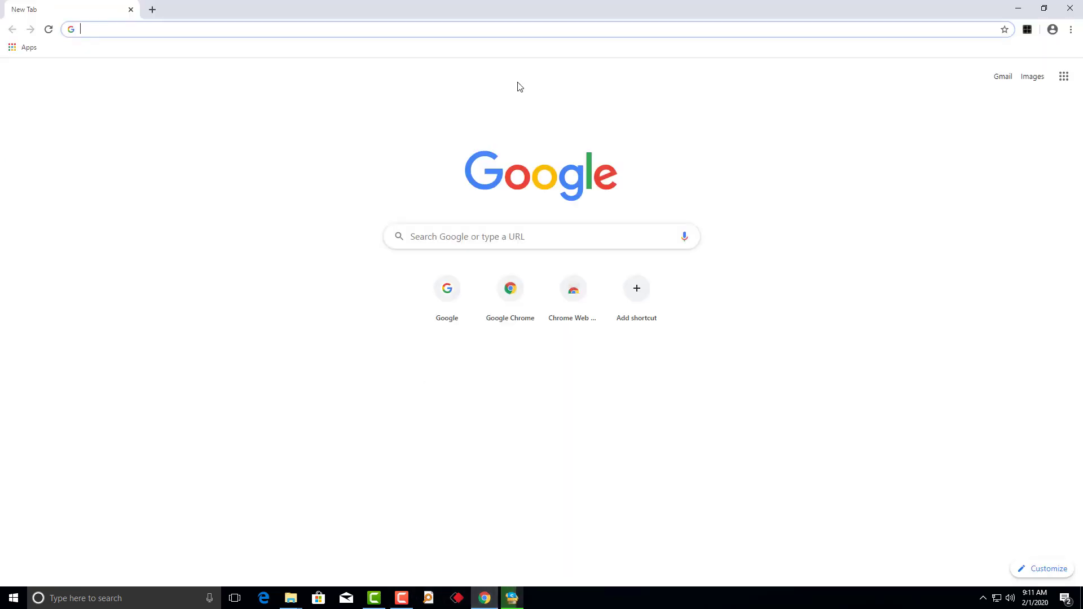
right_click(1025, 31)
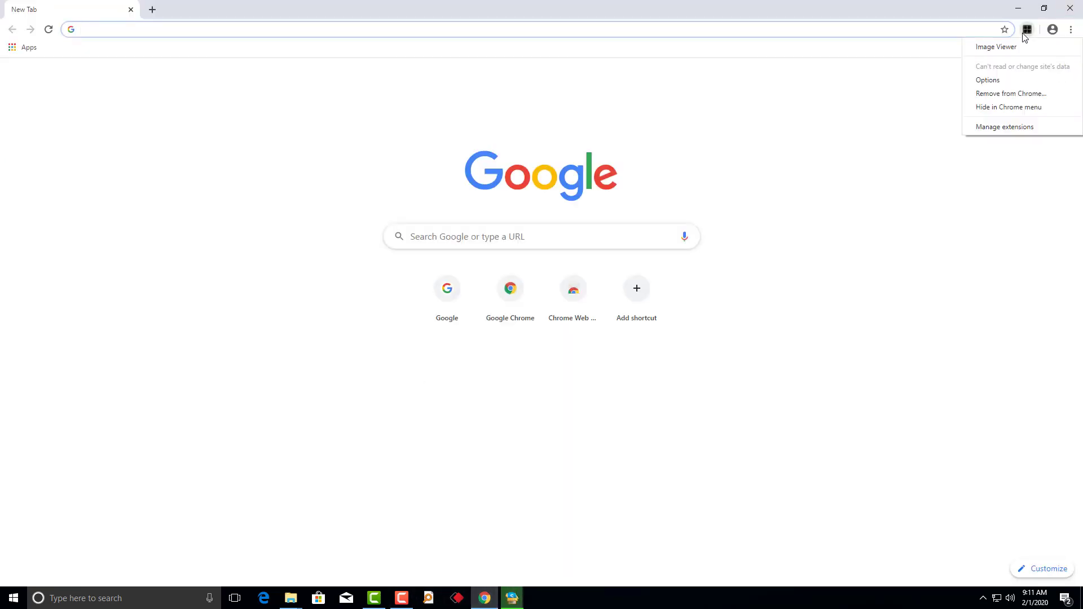
left_click(1016, 86)
left_click(953, 104)
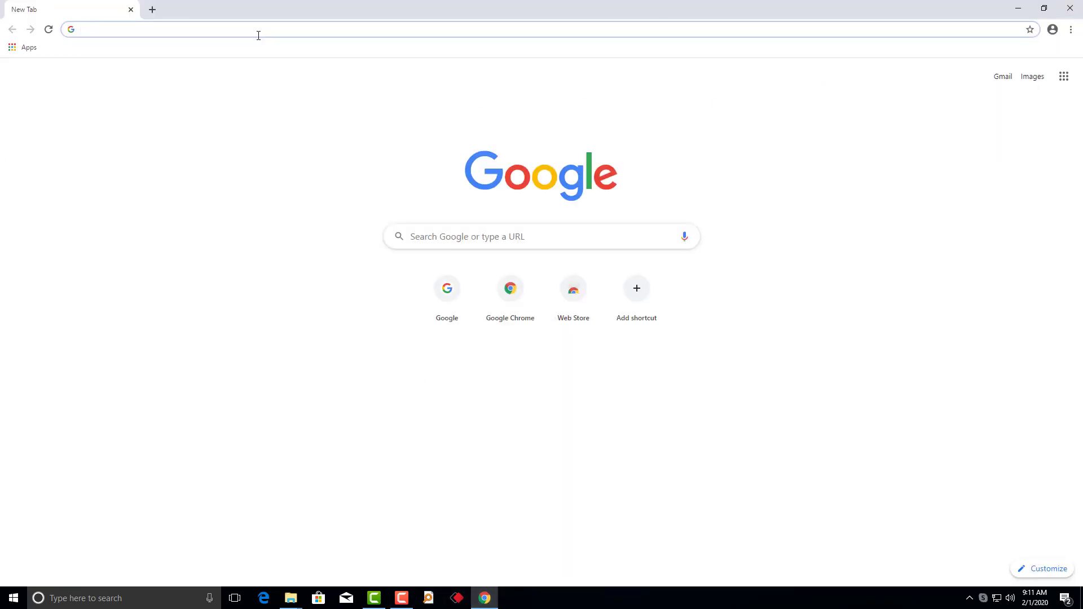
Step: Search for "image viewer extension" and open the Image Viewer and View Image store pages in separate tabs
type("image viewer extension")
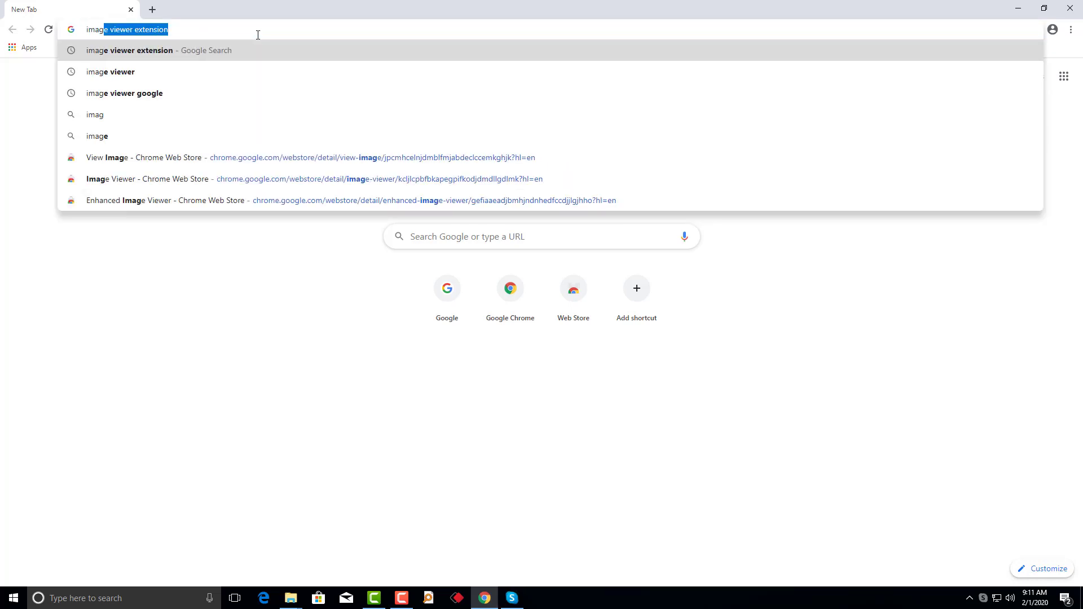
key("Return")
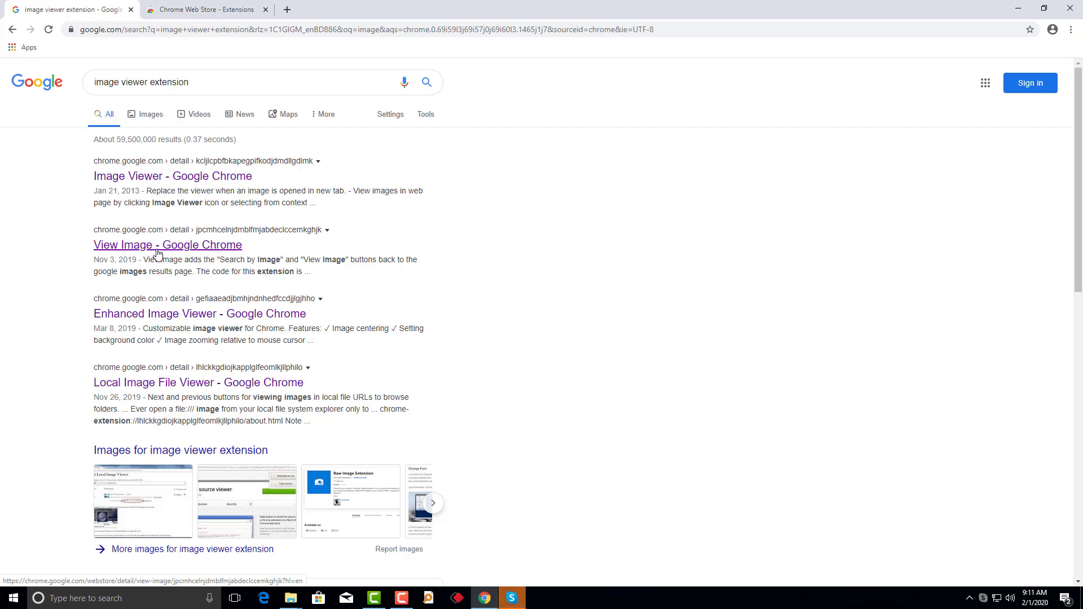
middle_click(163, 176)
left_click(198, 4)
left_click(294, 5)
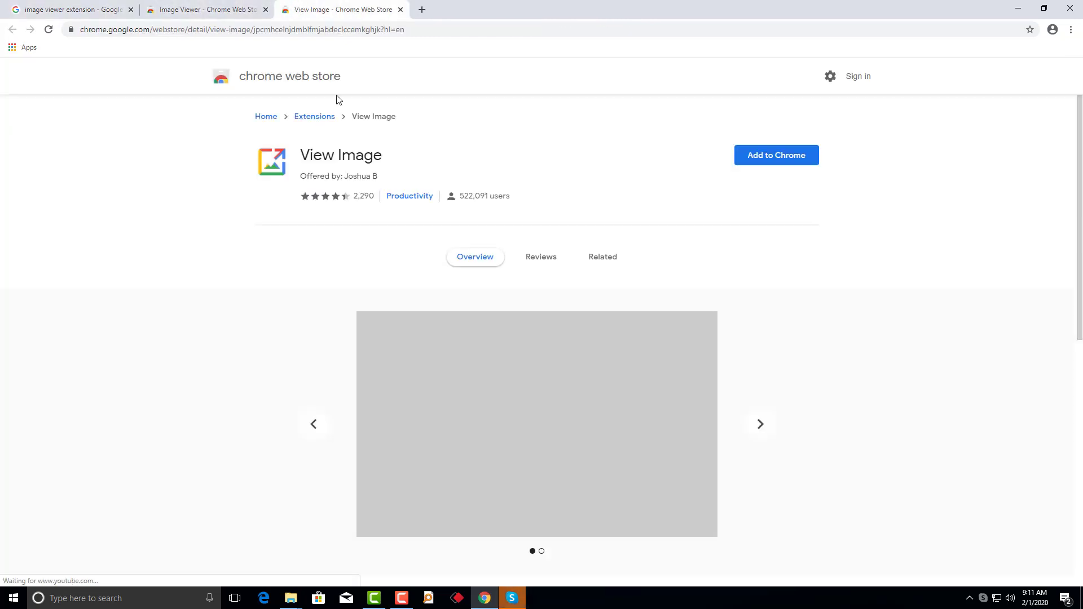
Step: Add the View Image extension to Chrome and return to the search results
left_click(743, 163)
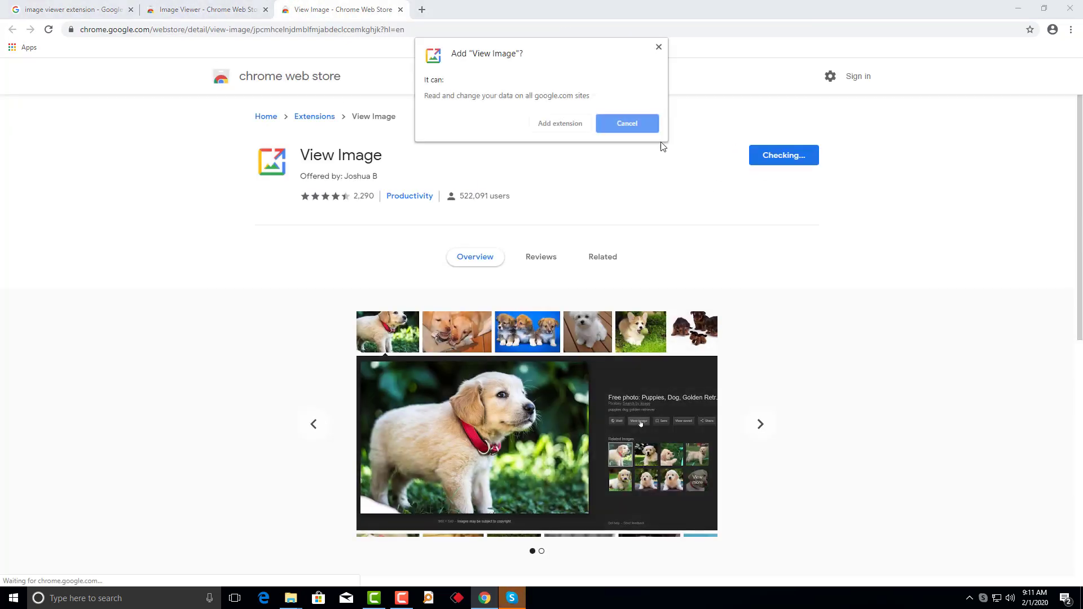
left_click(560, 122)
left_click(92, 8)
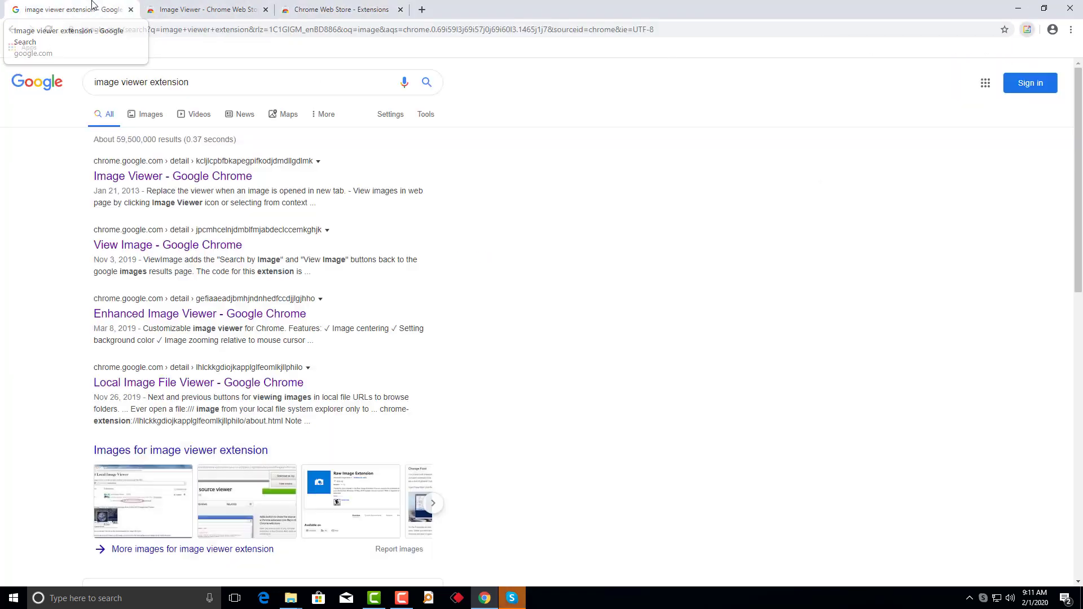
Step: Search Google for "zoom installer" and open Zoom's Download Center result in a separate tab
left_click_drag(193, 80, 83, 73)
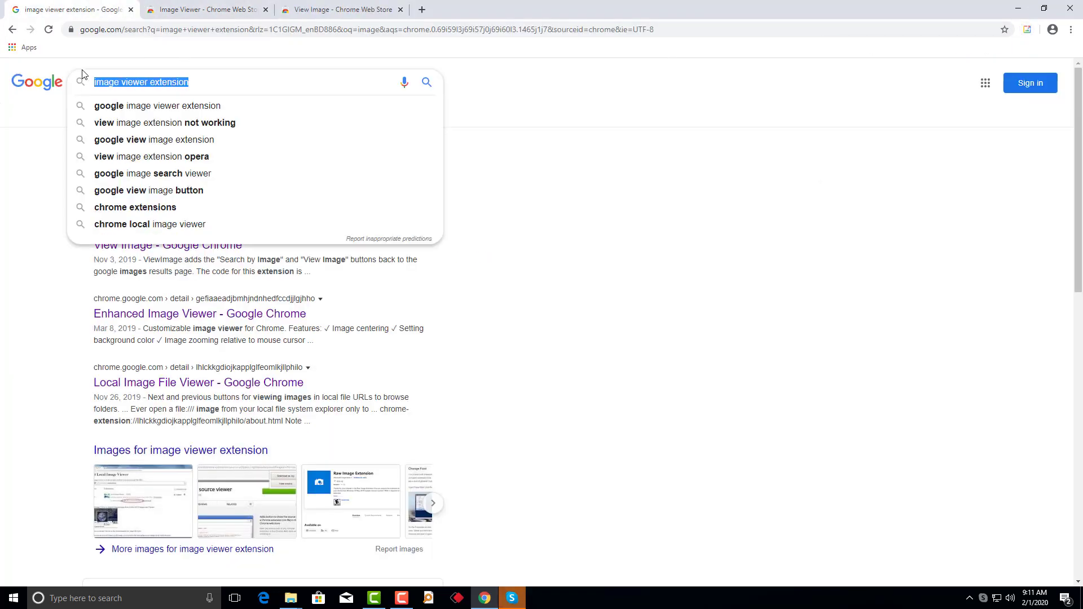
type("zoom in")
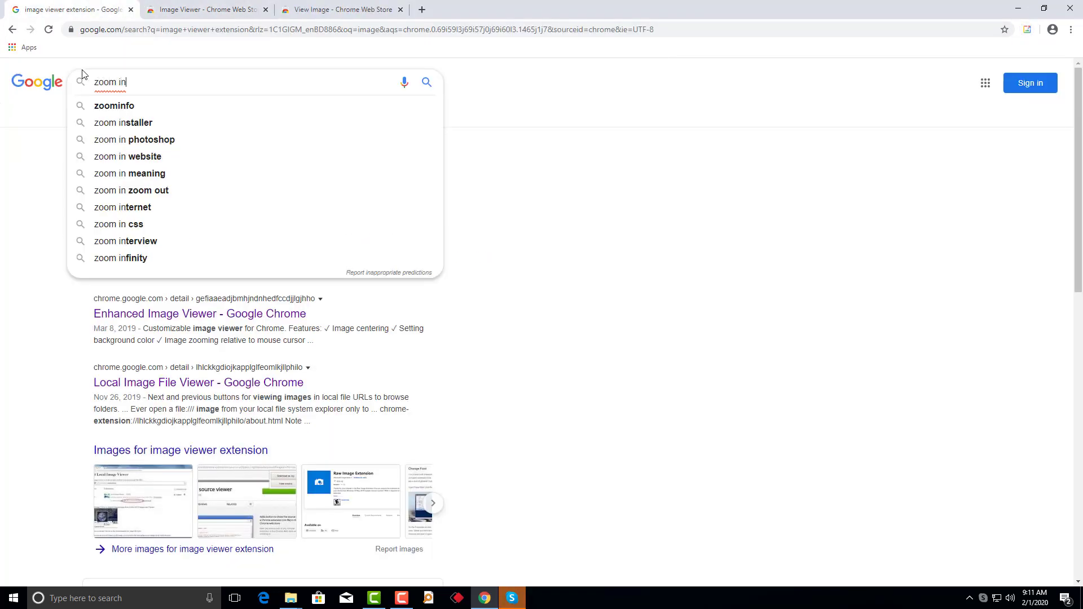
left_click(135, 122)
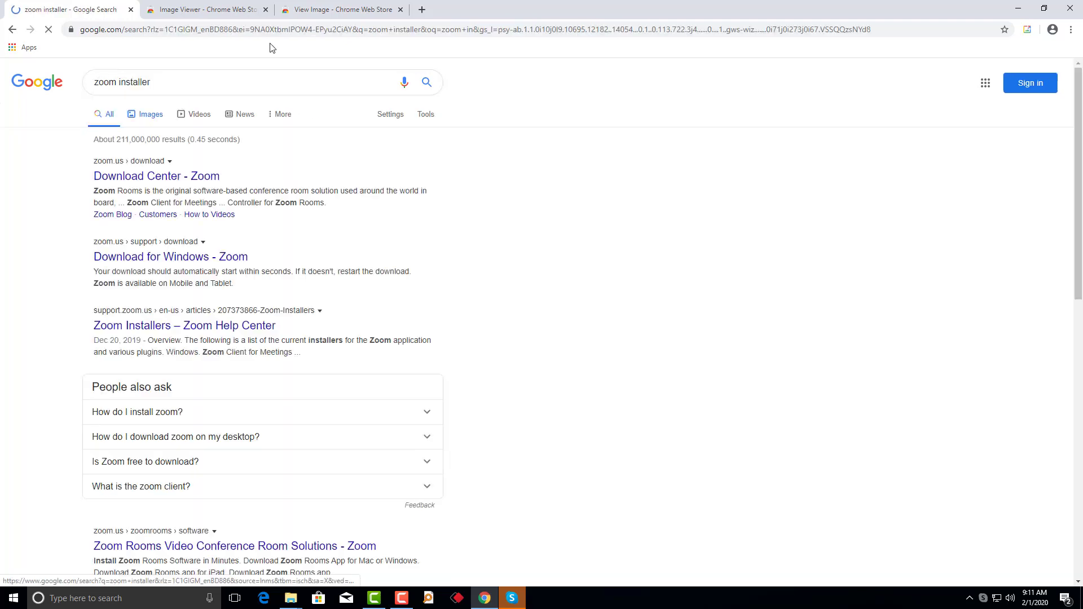
middle_click(133, 179)
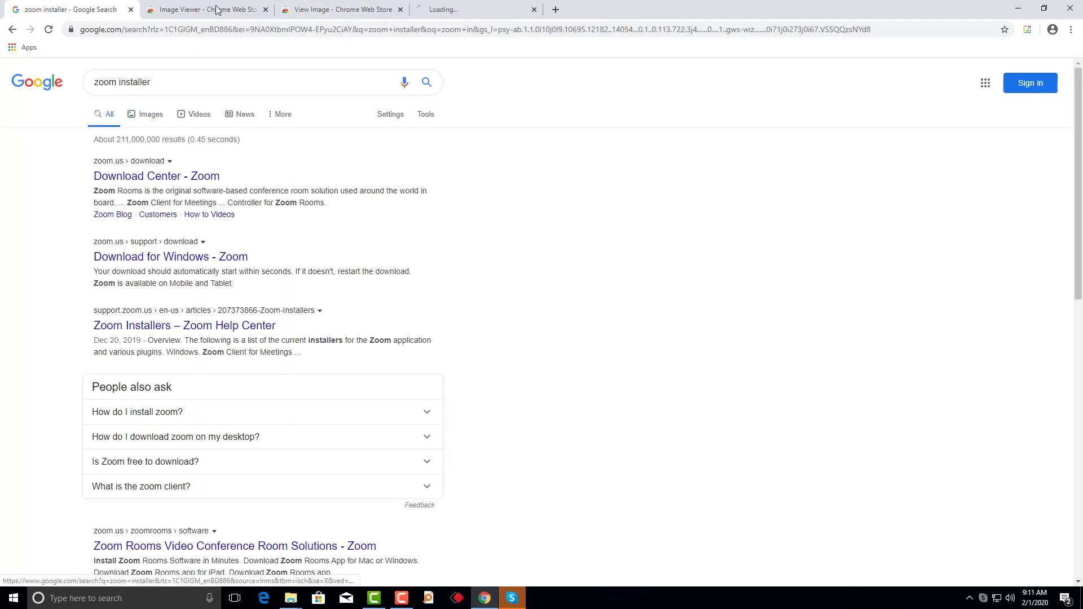
Step: Download Zoom Client for Meetings from Zoom's Download Center and run ZoomInstaller.exe
left_click(492, 4)
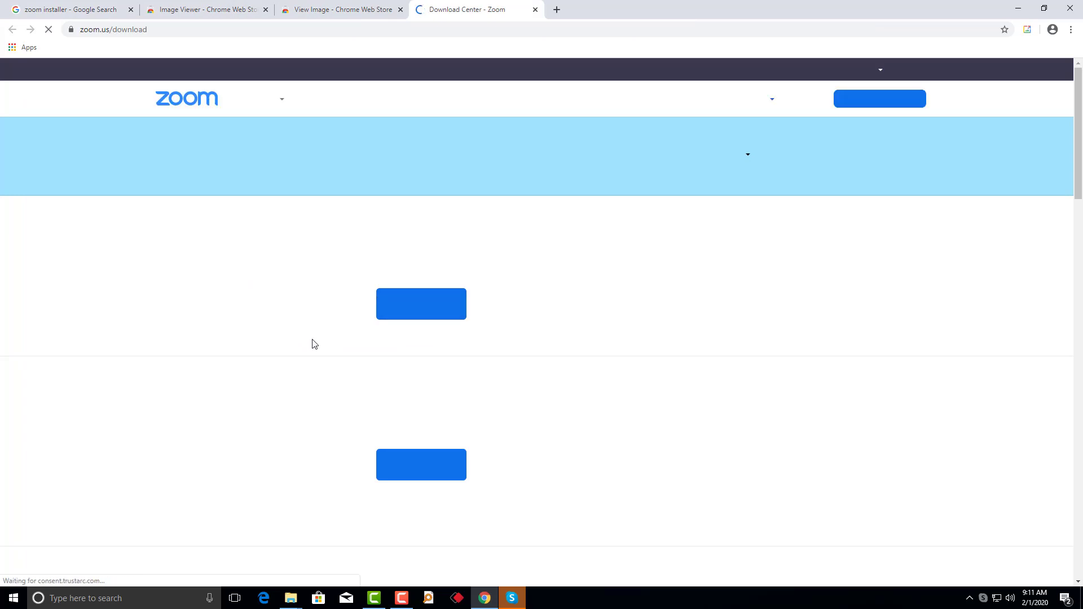
left_click(410, 303)
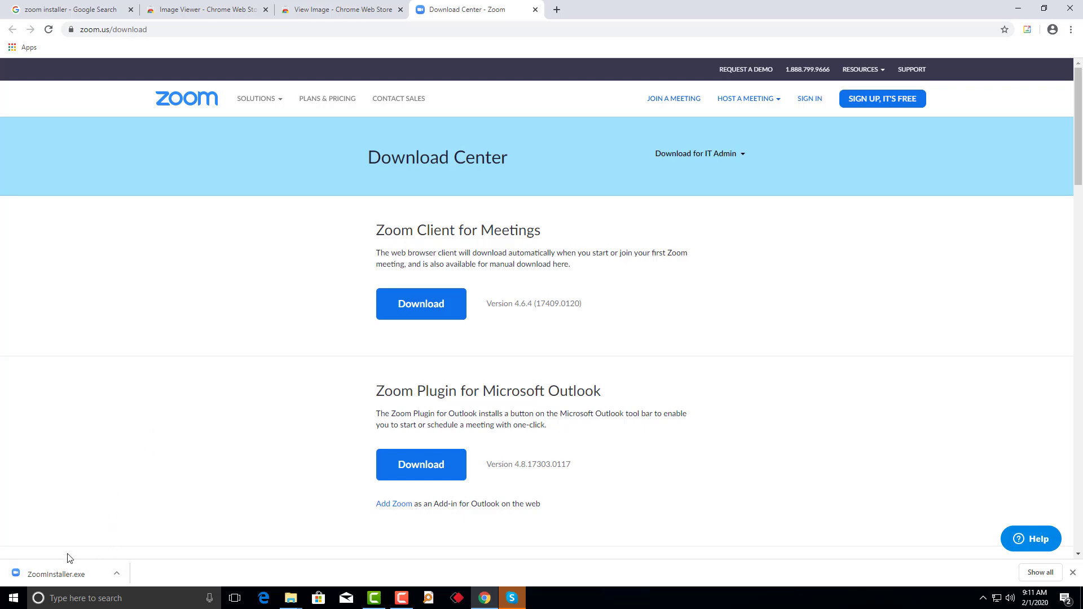
left_click(59, 573)
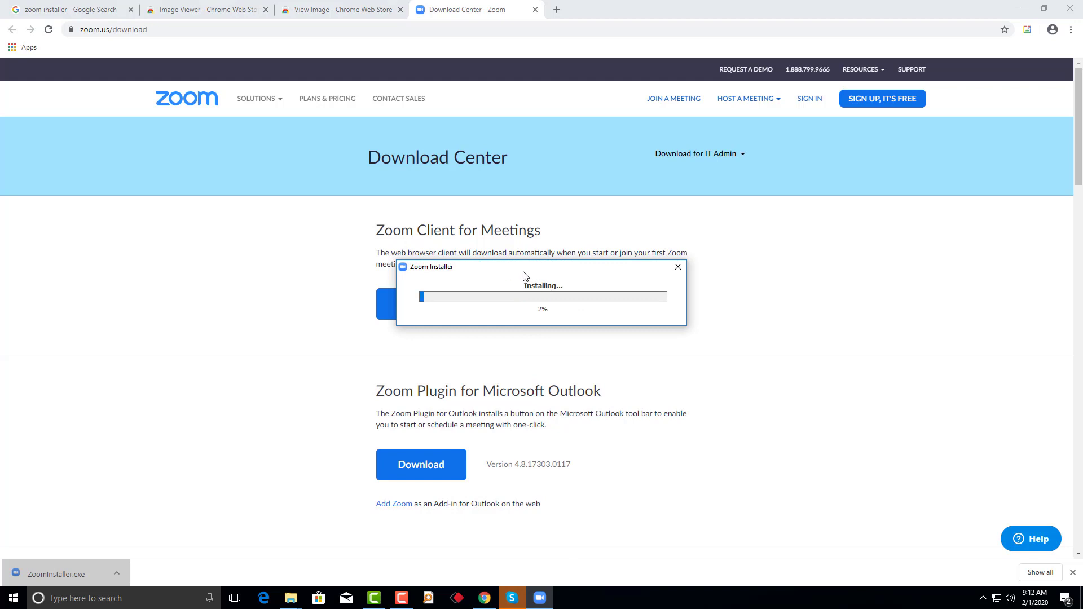
Step: Minimize Chrome and the Downloads folder window, and refresh the desktop
left_click(1018, 8)
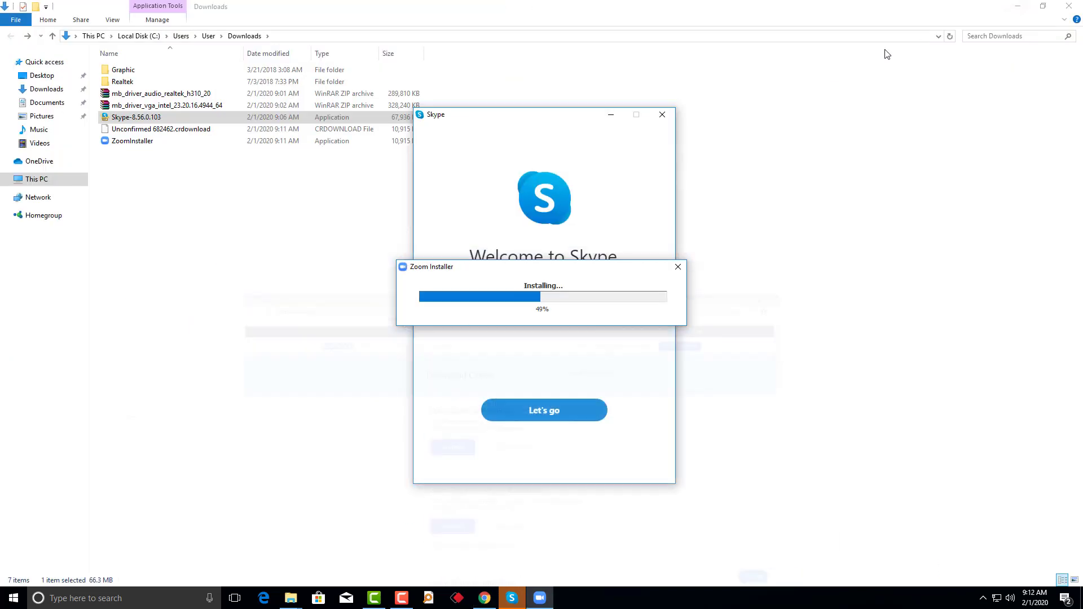
left_click(1018, 7)
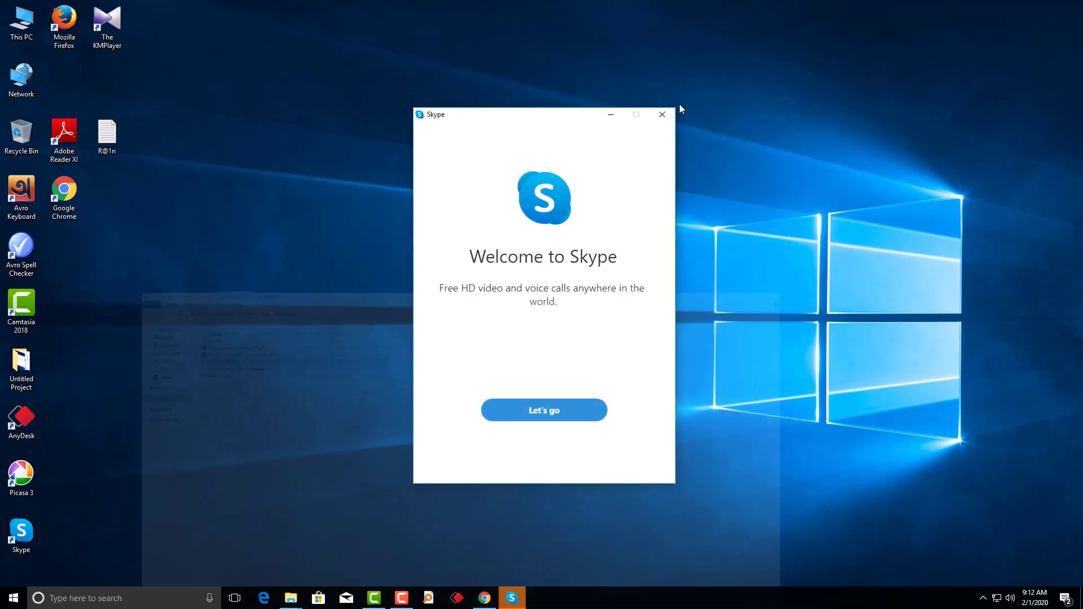
right_click(836, 128)
left_click(872, 164)
right_click(847, 133)
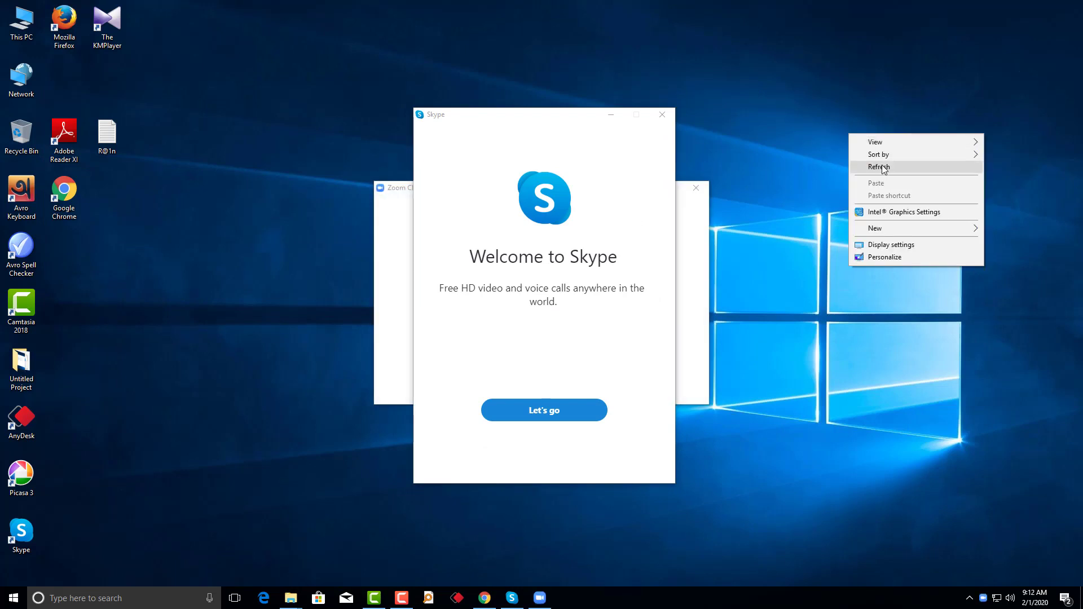
left_click(868, 165)
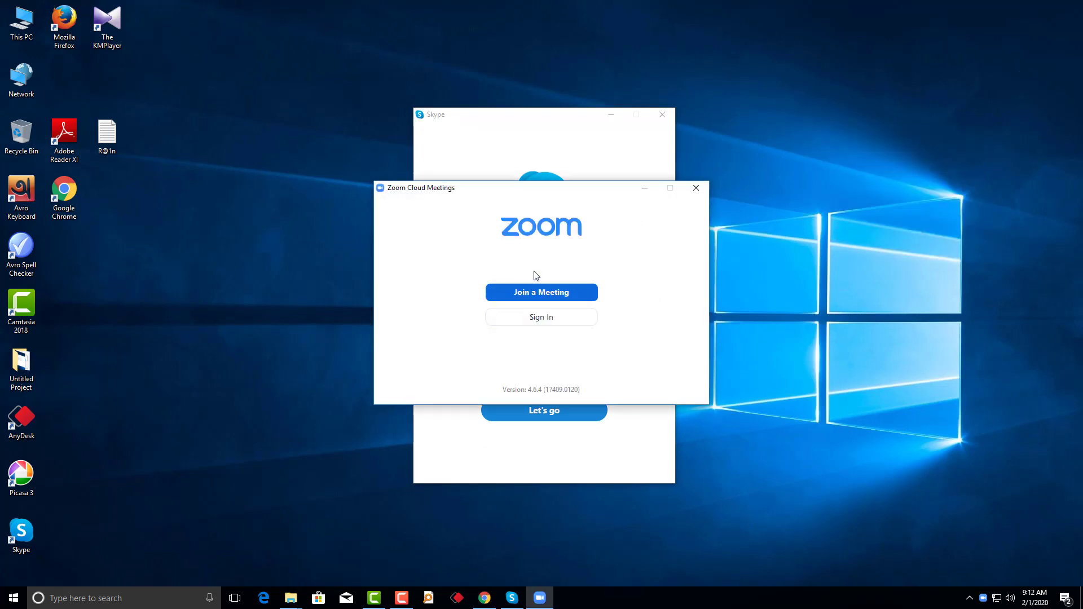
Step: Examine Zoom's sign-in options and its Join Meeting form, leaving both without entering anything
left_click(556, 323)
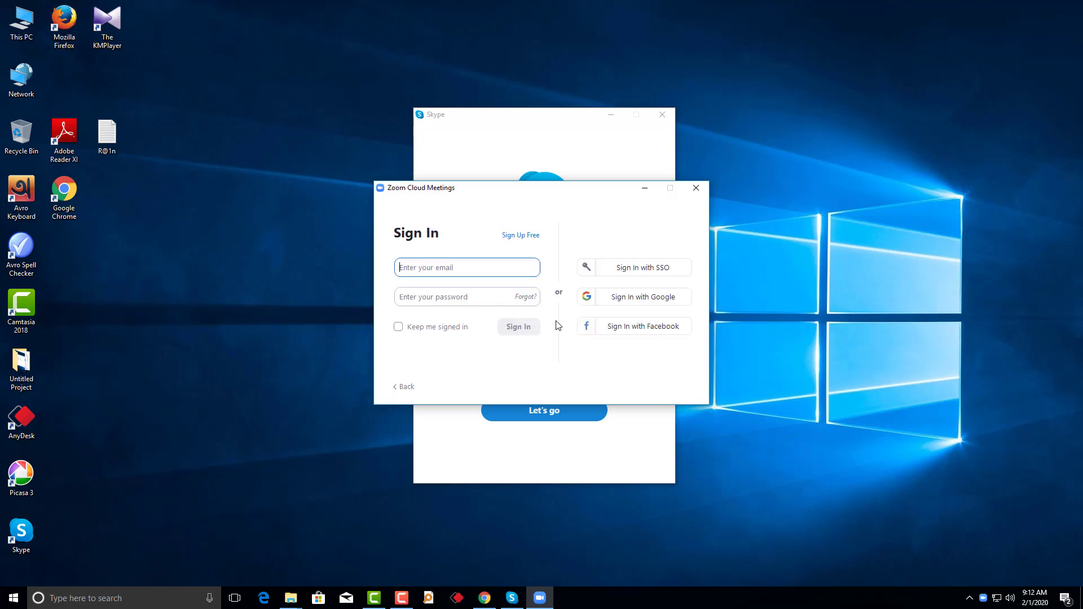
left_click(405, 387)
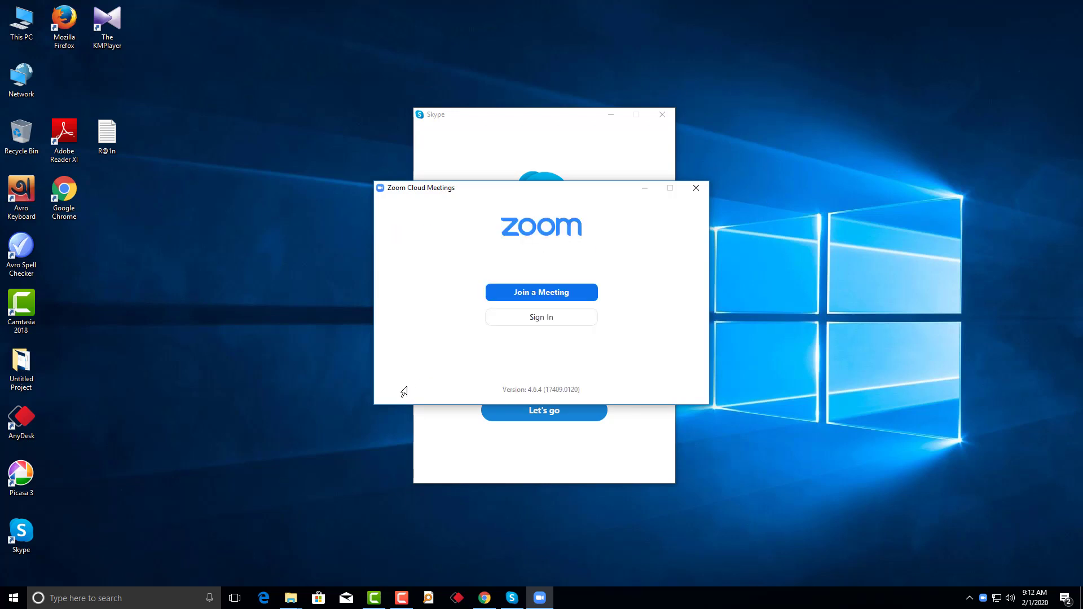
left_click(538, 292)
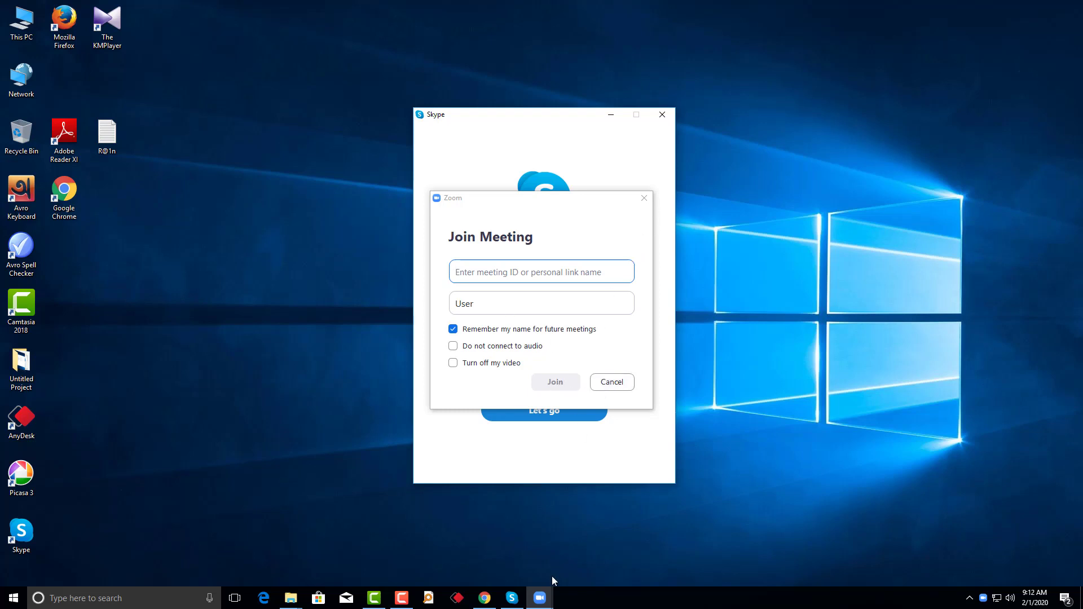
left_click(642, 198)
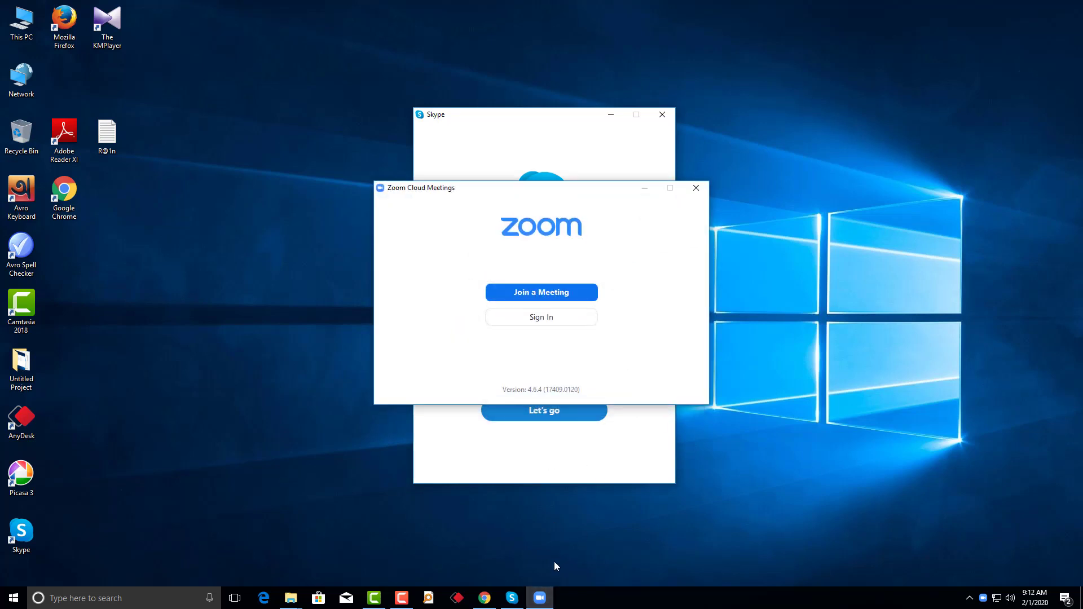
Step: Pin Zoom to the taskbar and close the Zoom Cloud Meetings window
right_click(539, 598)
left_click(539, 554)
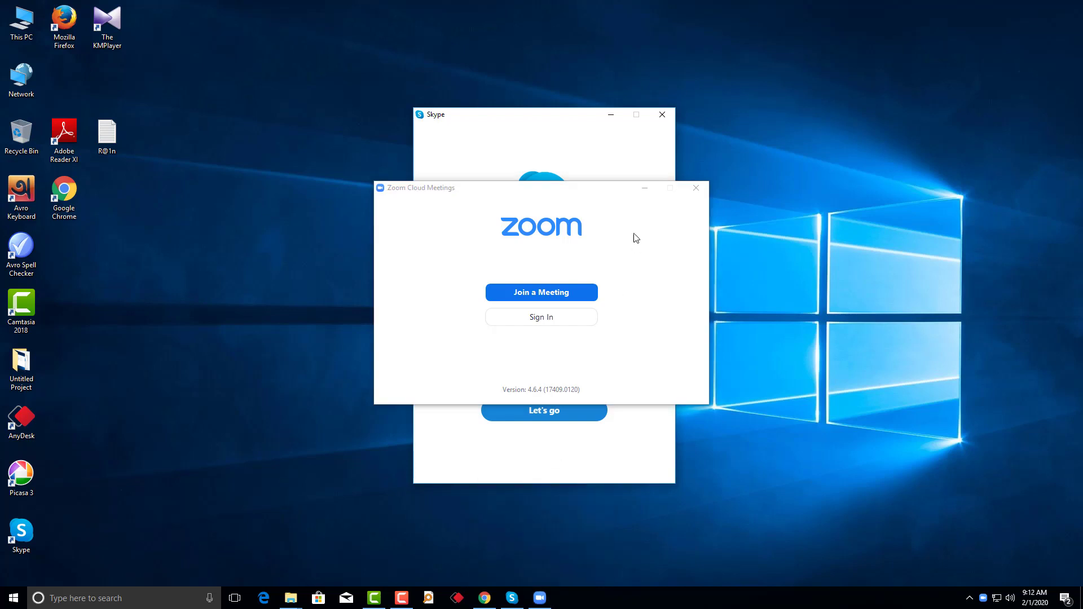
left_click(696, 188)
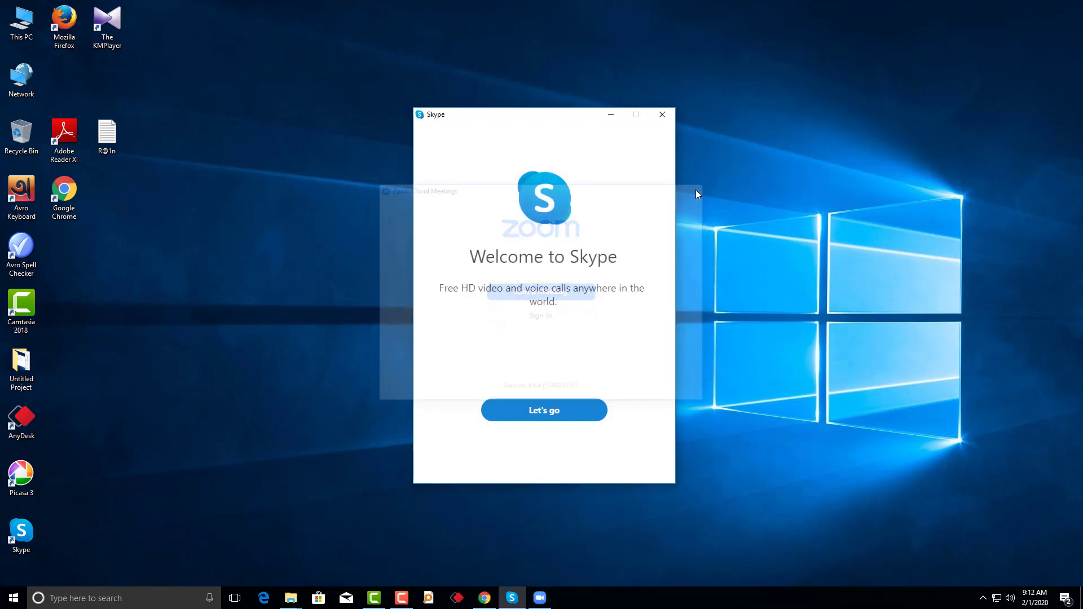
Step: Pin Skype to the taskbar, and close Skype after continuing past its welcome screen
right_click(512, 597)
left_click(518, 556)
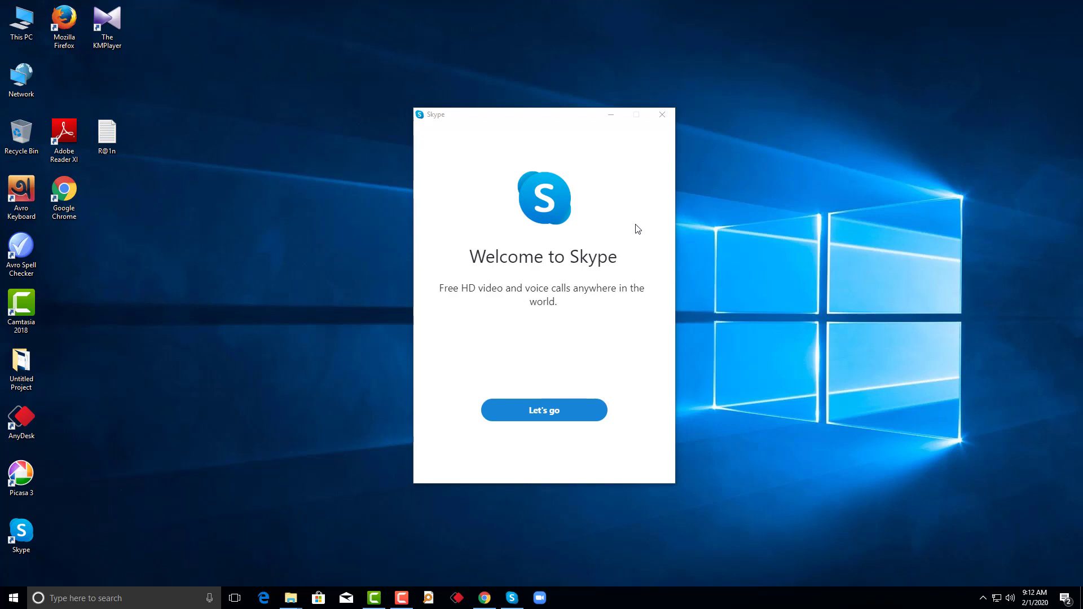
left_click(572, 416)
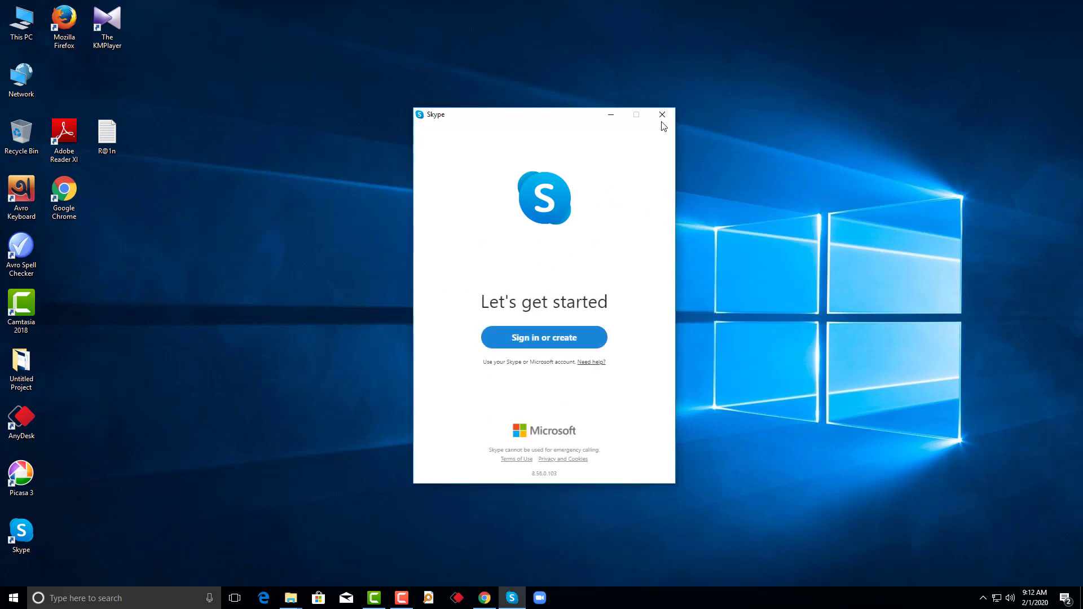
left_click(662, 118)
right_click(440, 141)
left_click(483, 179)
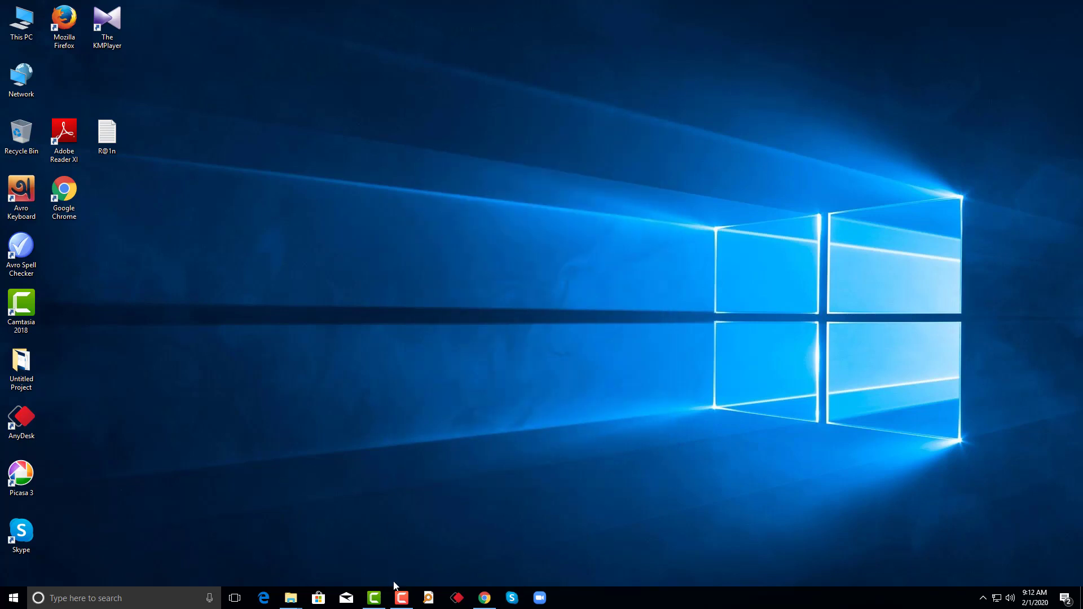
Step: Open the Realtek folder in Downloads and launch CPSetup to start the audio driver wizard
mouse_move(485, 596)
mouse_move(290, 597)
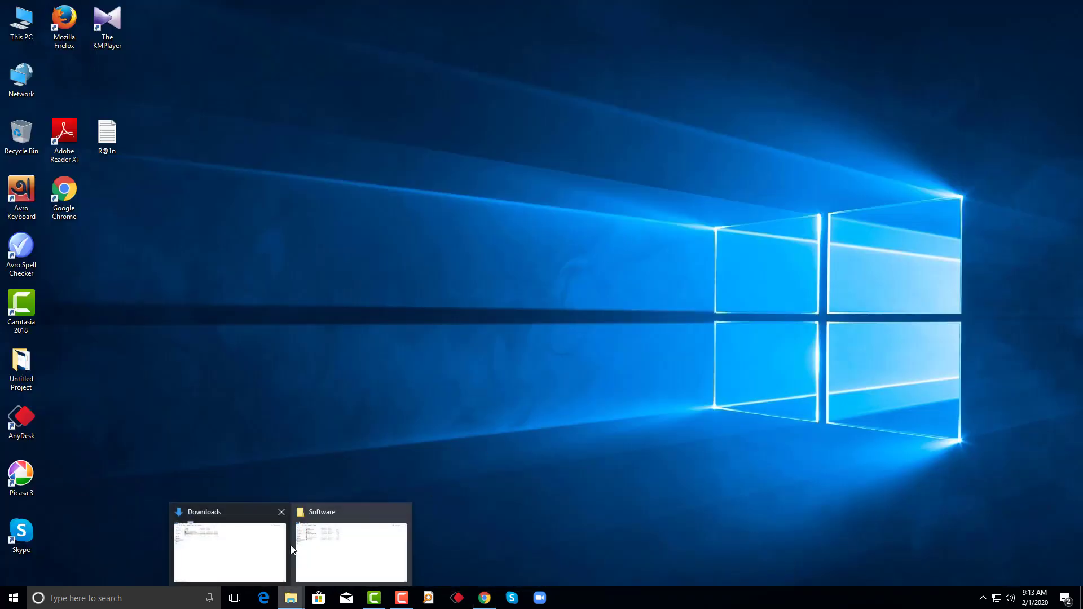
left_click(238, 512)
double_click(151, 80)
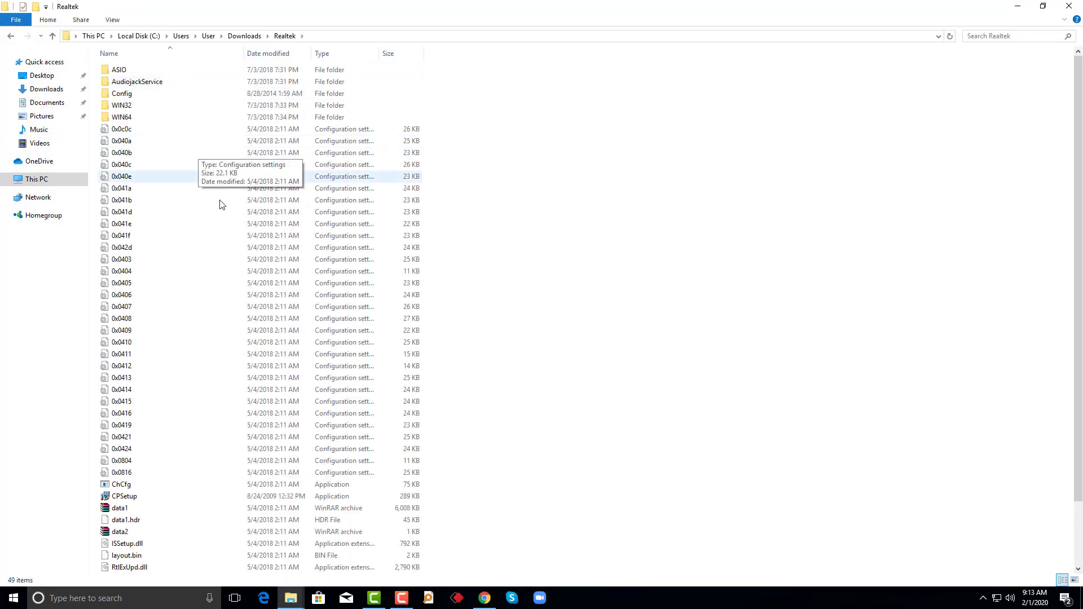
scroll(169, 474, "down", 1)
double_click(138, 461)
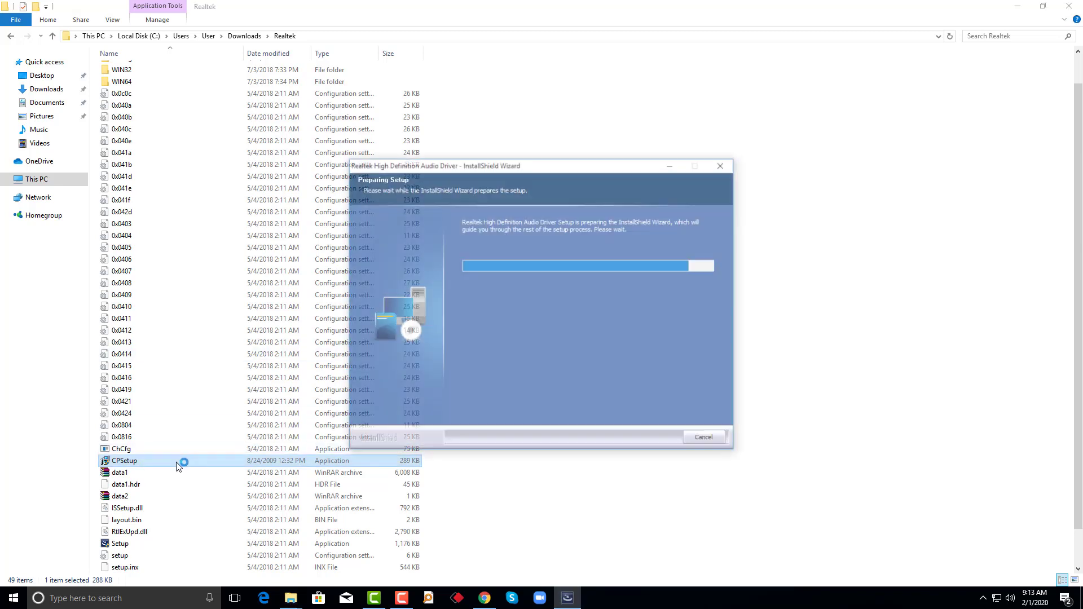
scroll(242, 437, "down", 1)
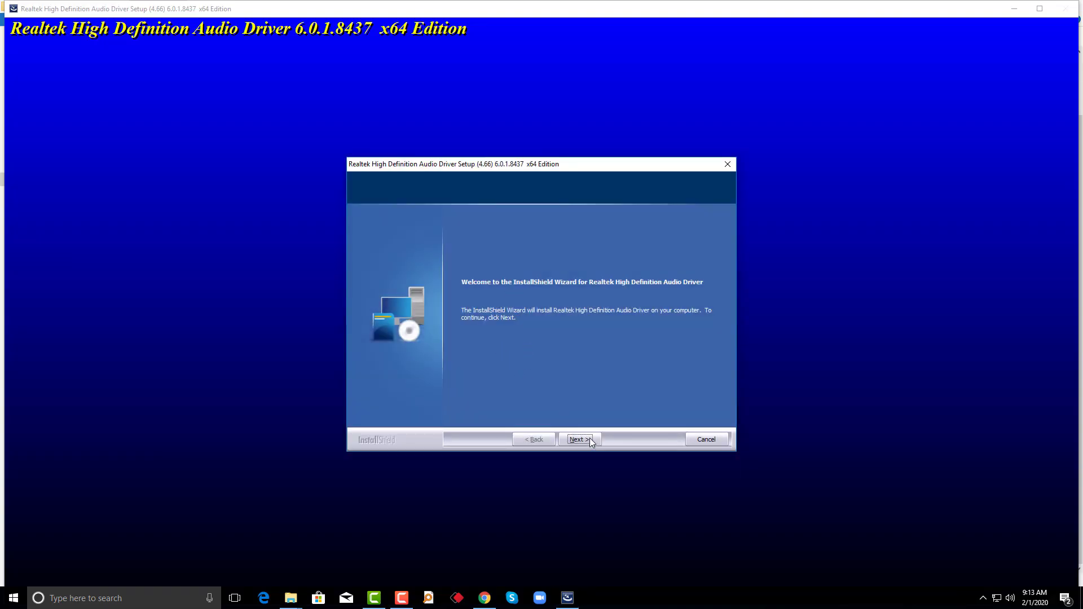
Step: Run the wizard's removal of the current Realtek audio driver and finish with the option to restart the computer later
left_click(590, 438)
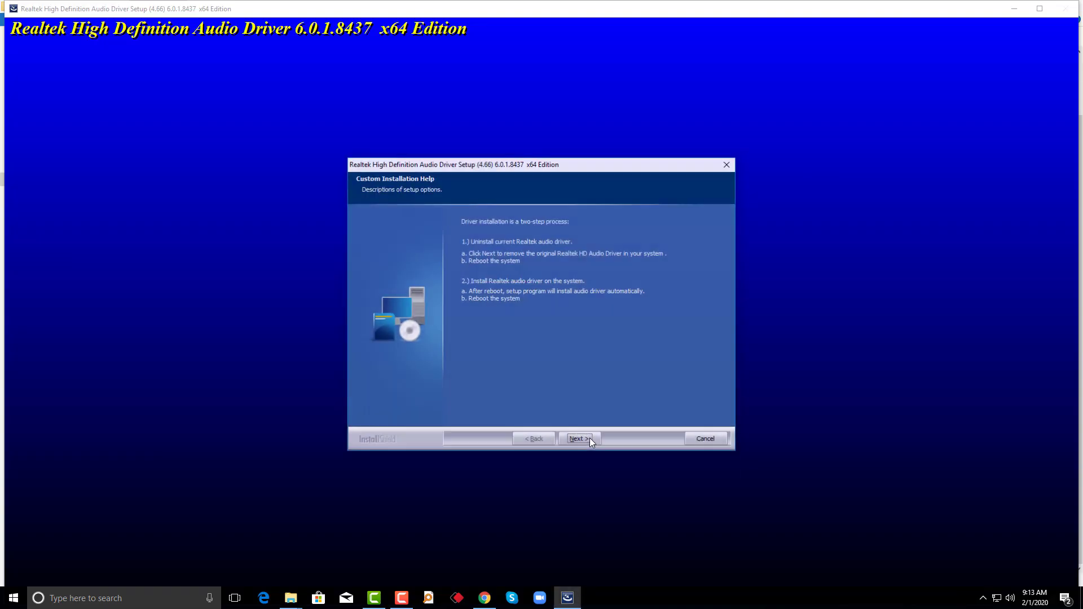
left_click(588, 437)
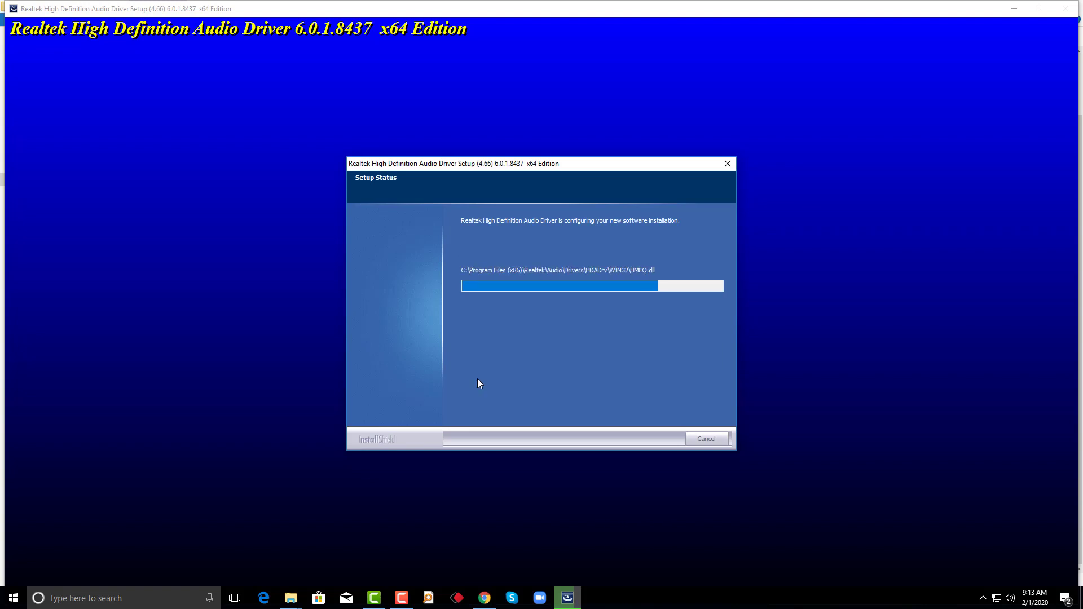
left_click(1014, 9)
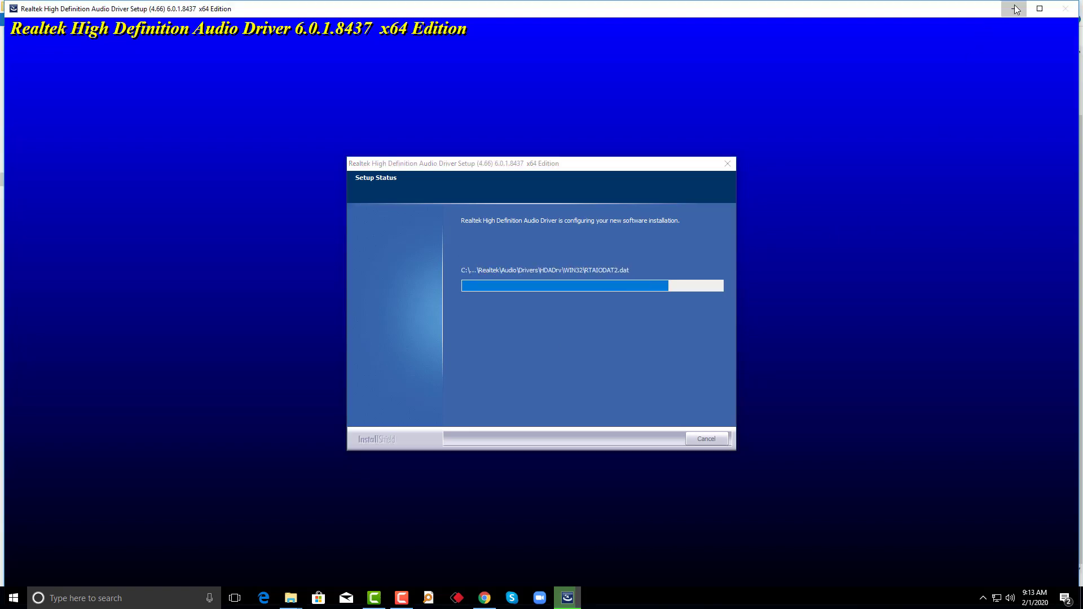
right_click(657, 174)
left_click(680, 228)
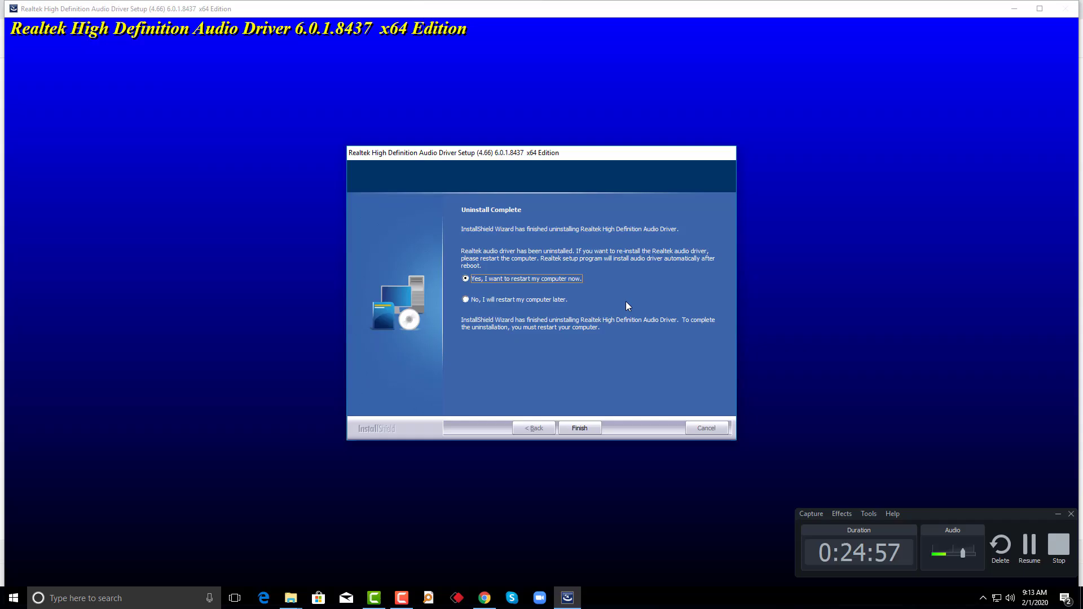
left_click(540, 299)
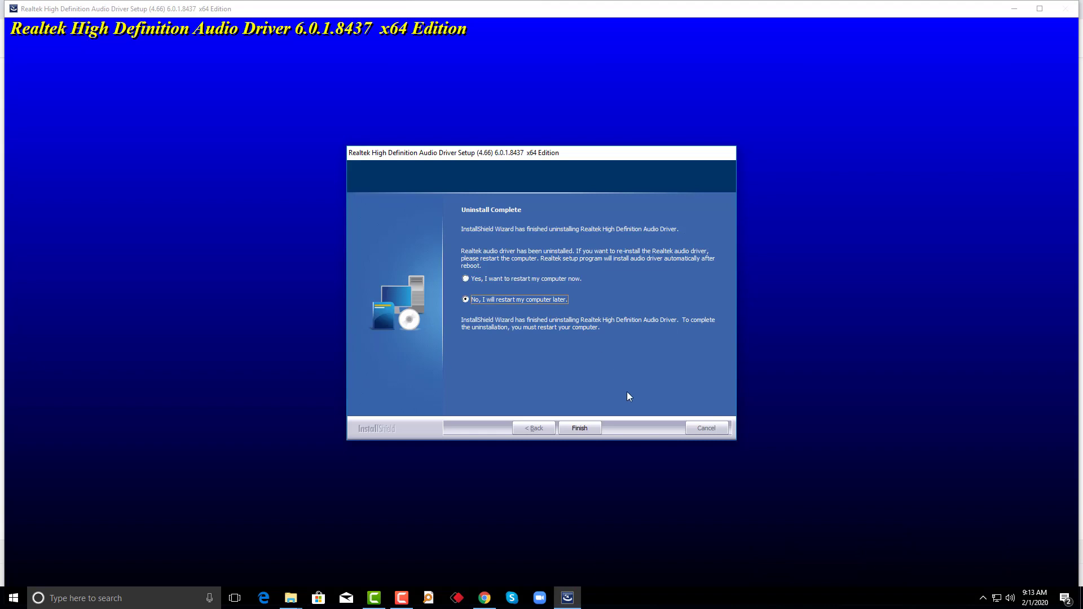
left_click(580, 428)
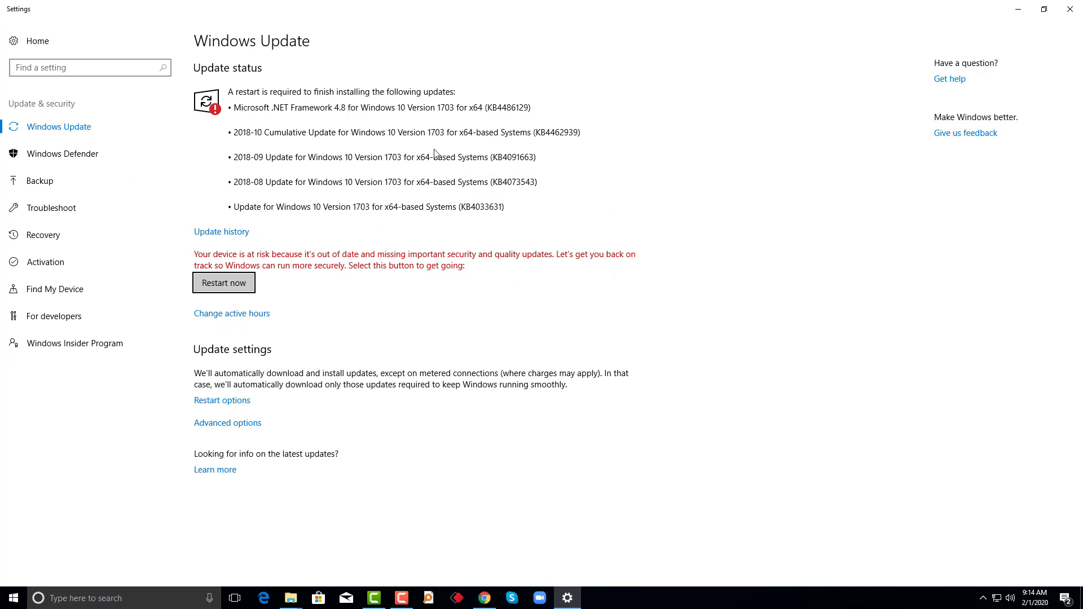
Step: Minimize the Windows Update settings and Chrome windows, and stop the running screen recording
left_click(1018, 8)
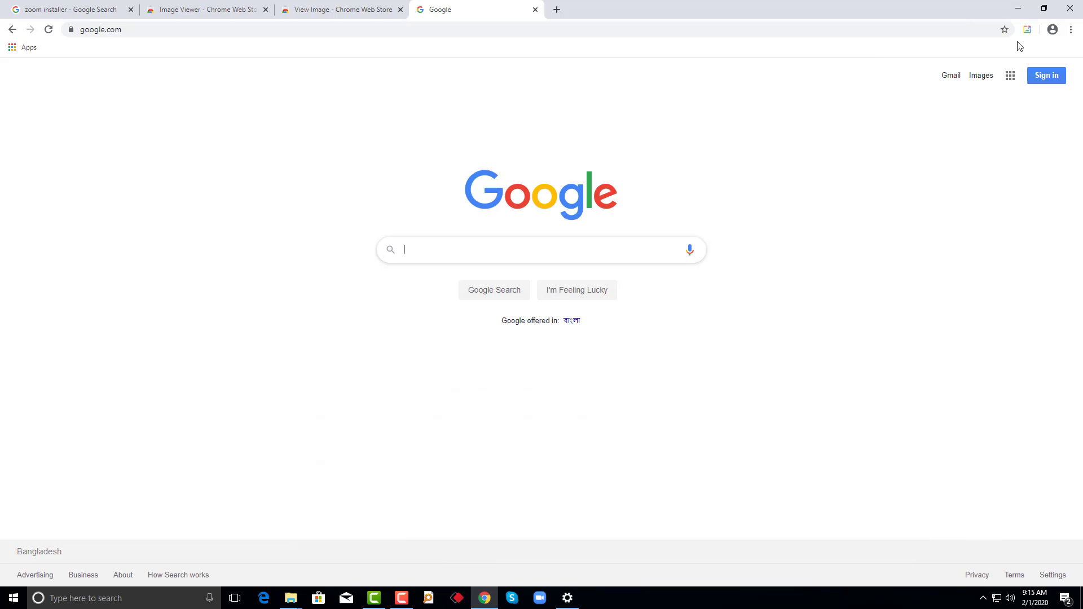
left_click(1017, 7)
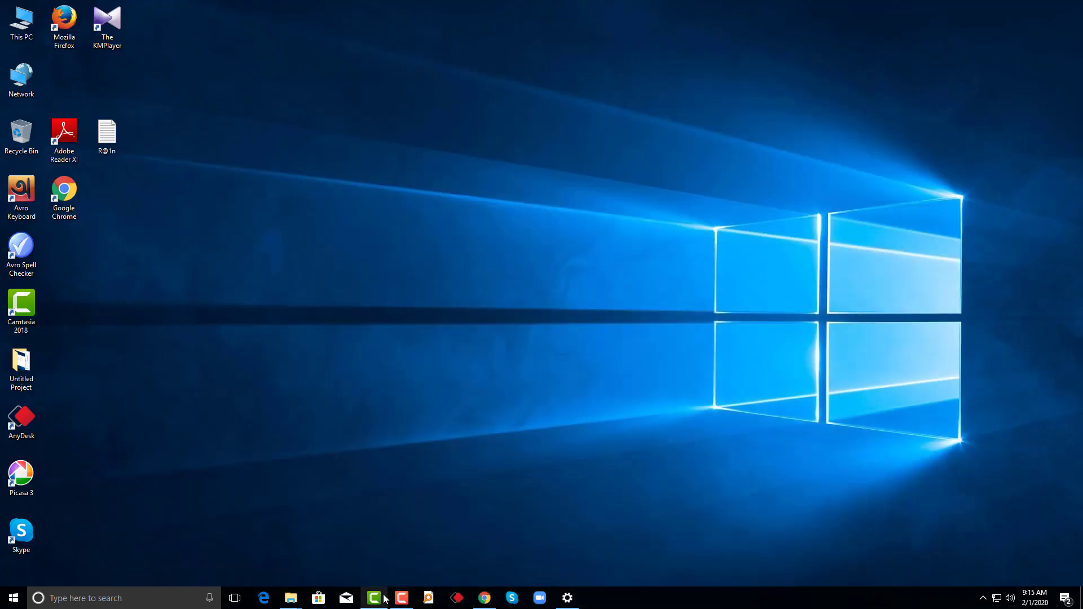
left_click(404, 598)
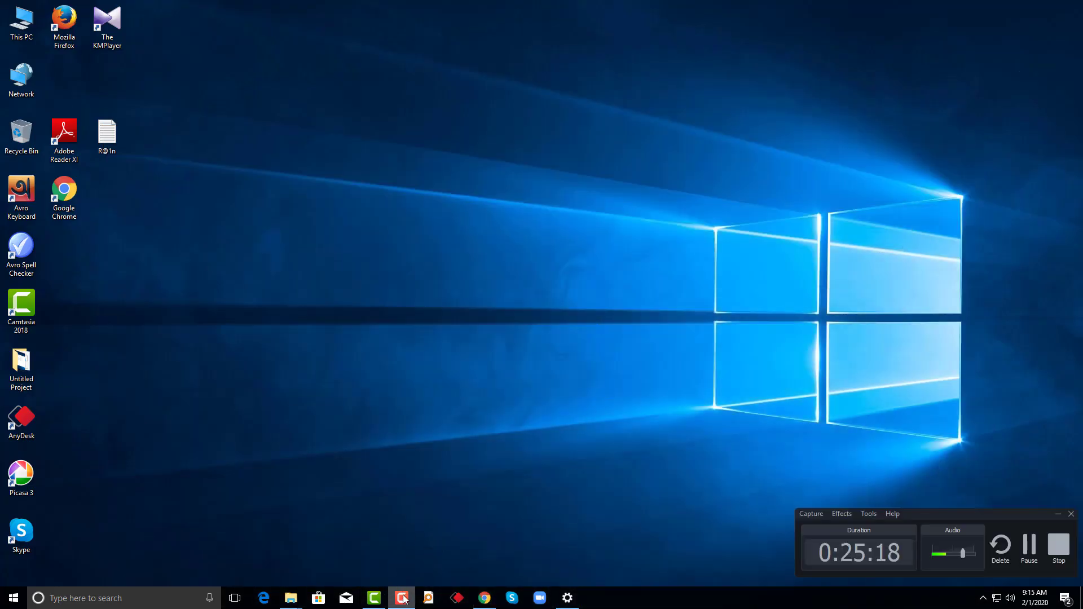
left_click(1059, 547)
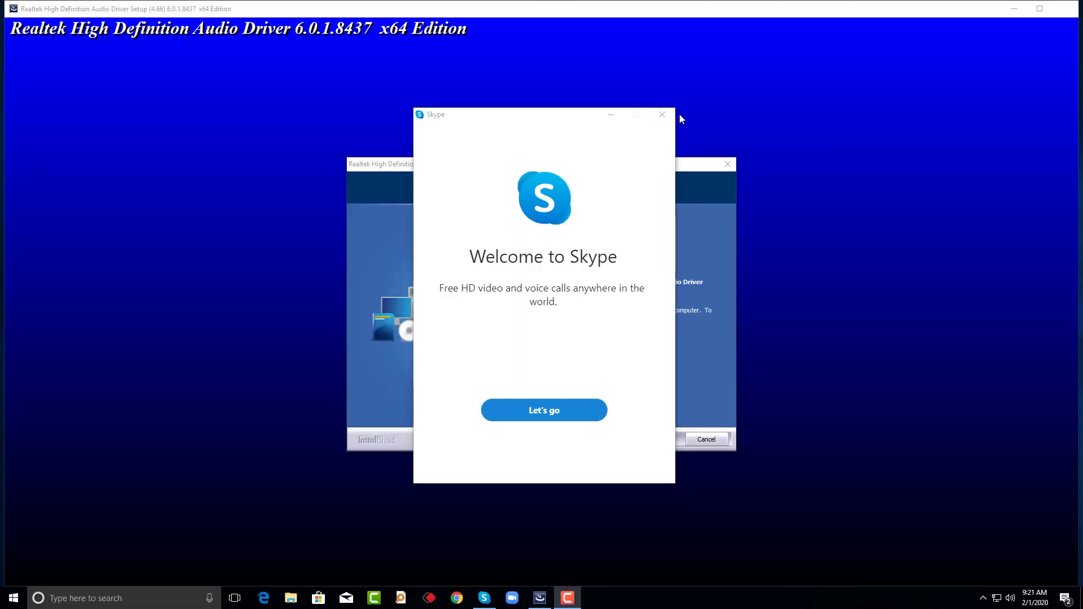
Step: Close the Skype welcome window and start the Realtek High Definition Audio Driver installation
left_click(665, 114)
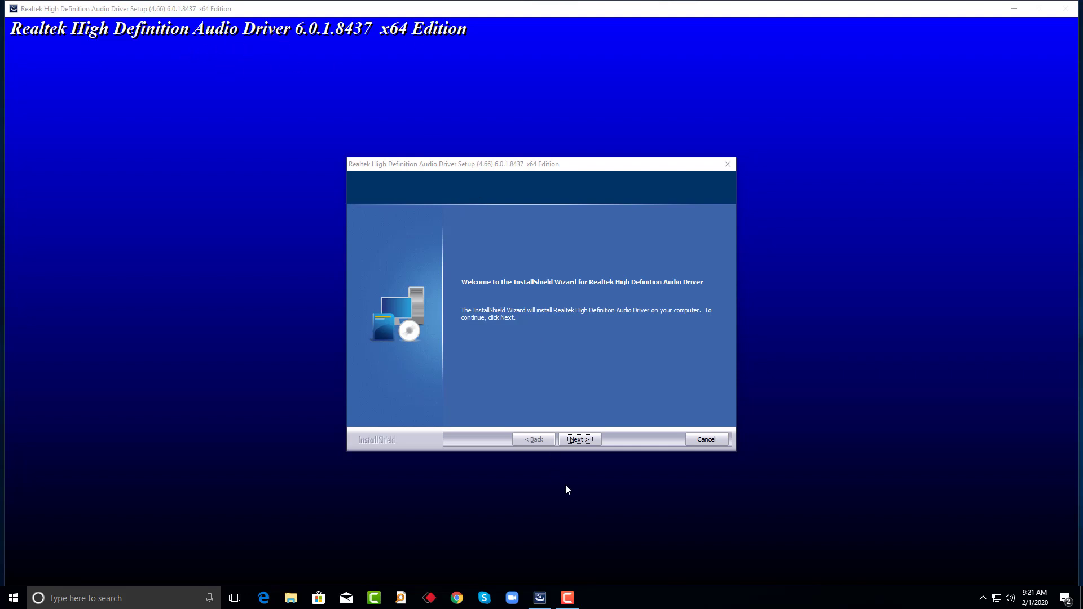
left_click(580, 439)
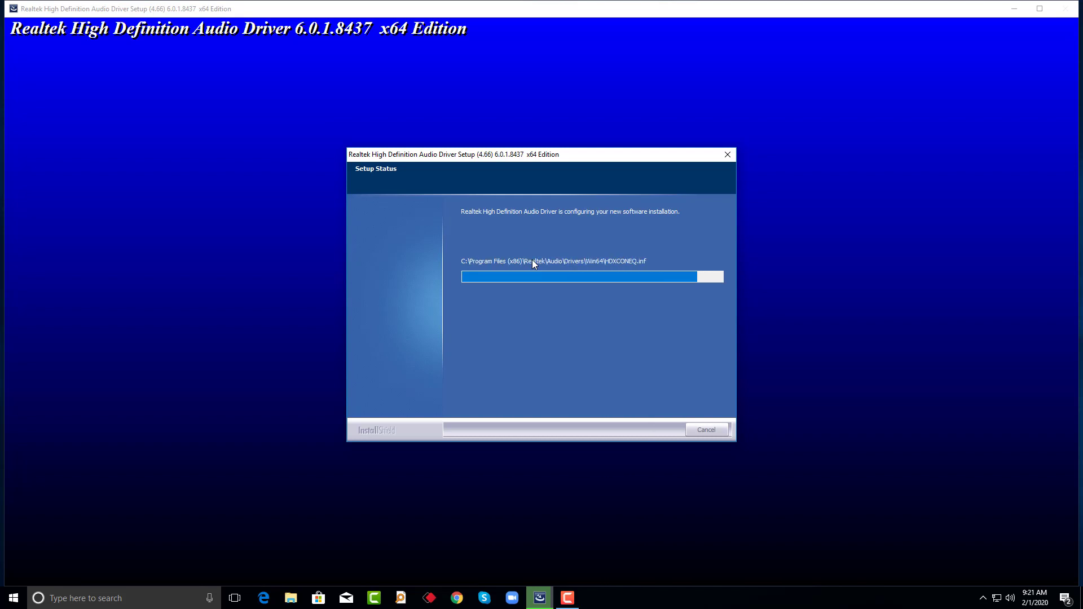
Step: Search Windows for "update", open the Windows Update settings and retry the failed feature update
left_click(134, 594)
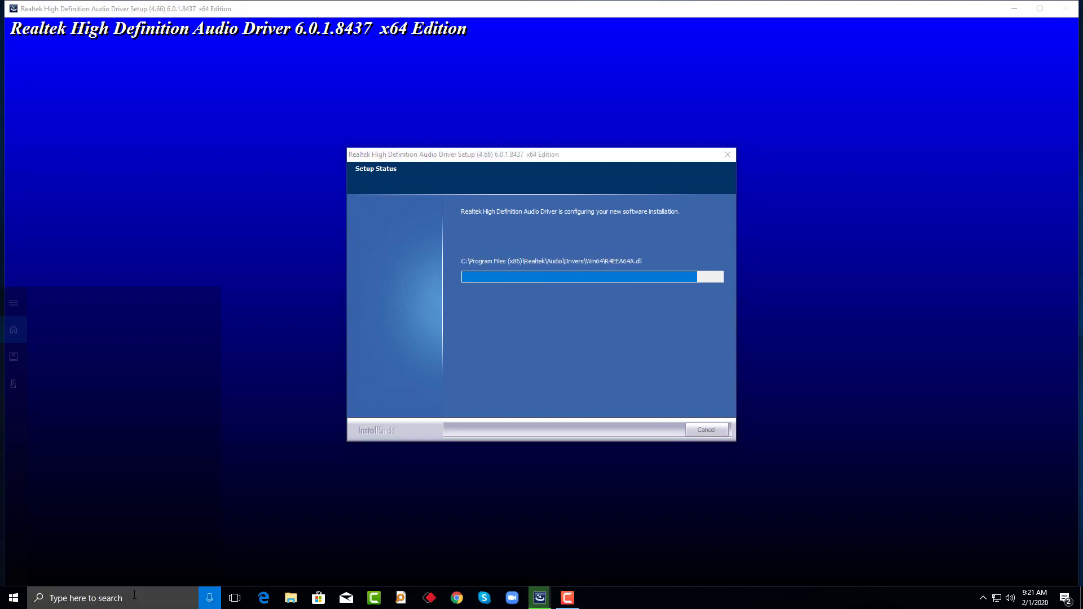
type("update")
left_click(127, 289)
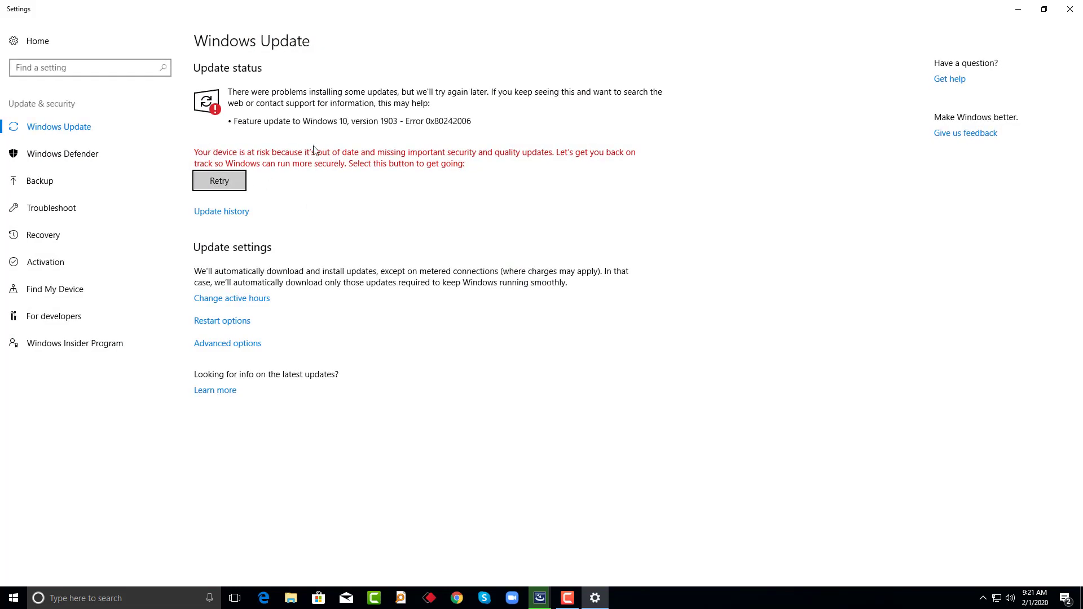
left_click(230, 182)
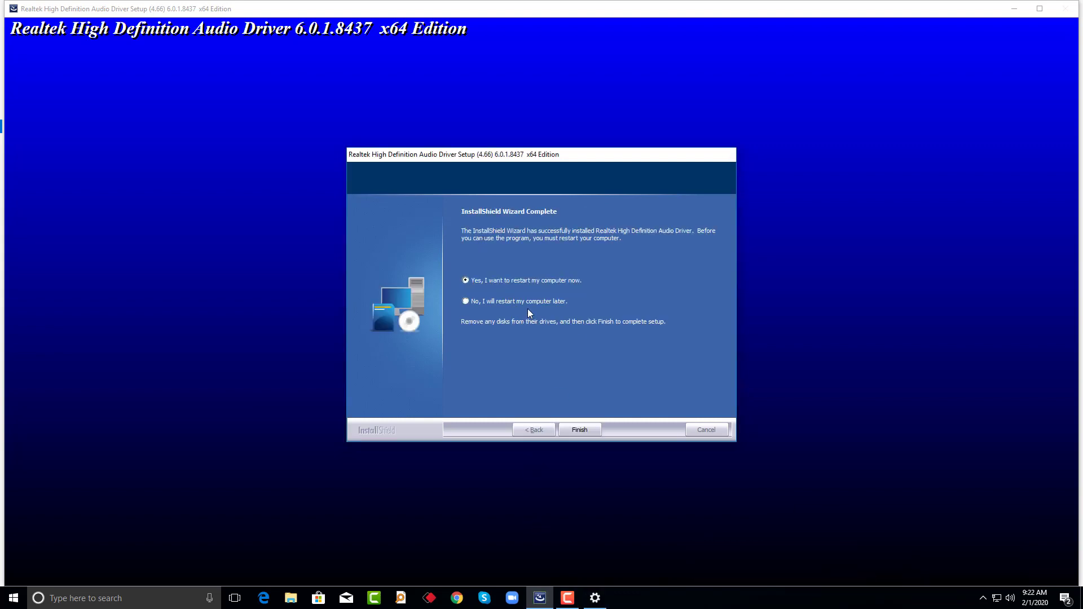
Step: Close the Windows Update settings and finish the Realtek High Definition Audio Driver setup wizard
left_click(595, 597)
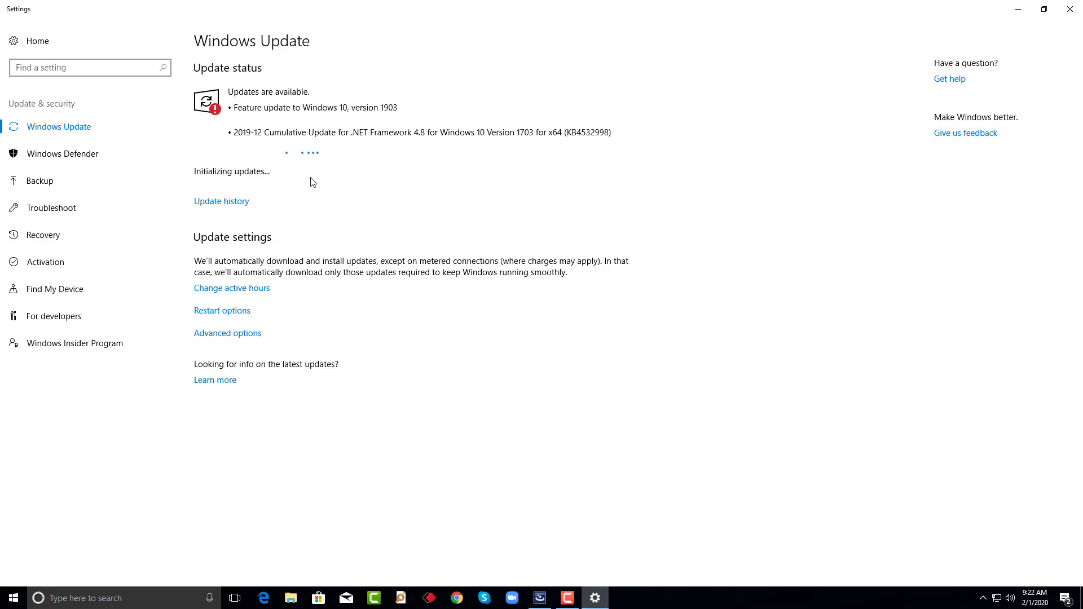
left_click(1069, 9)
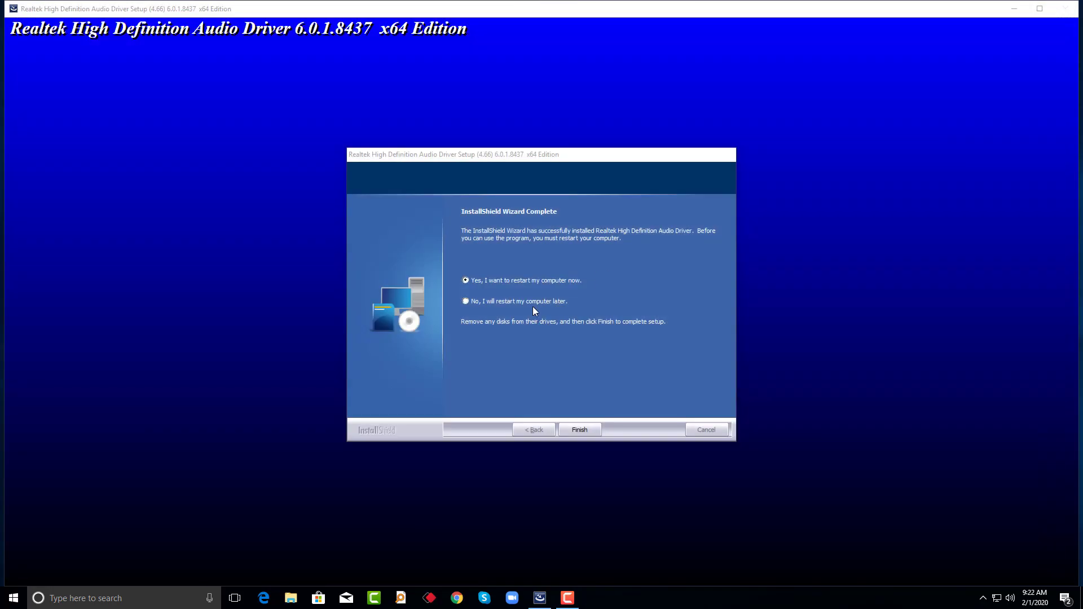
left_click(587, 428)
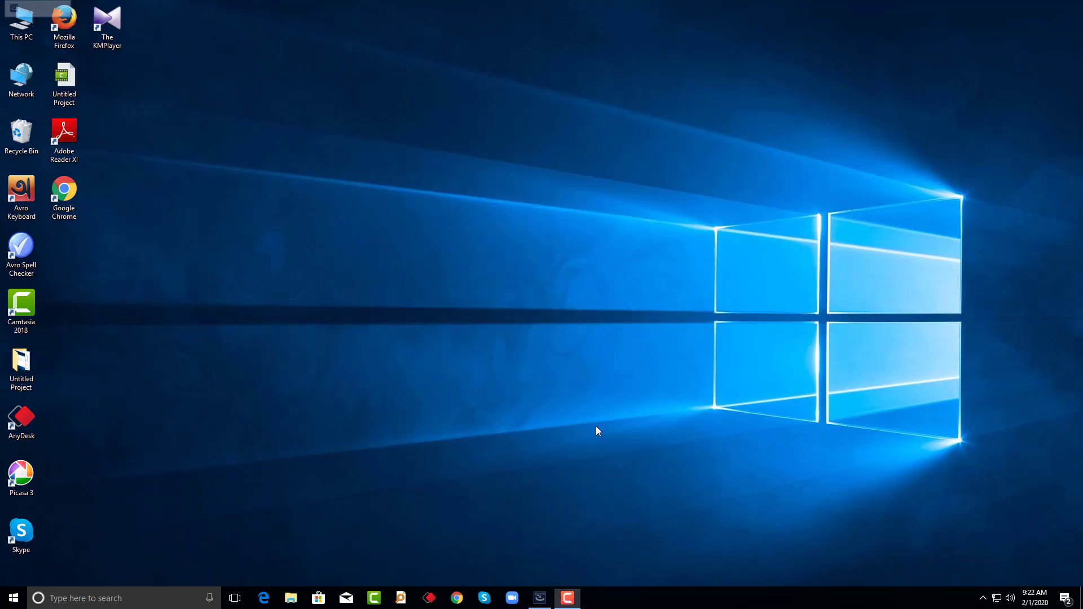
Step: Refresh the desktop
right_click(519, 285)
left_click(551, 317)
right_click(481, 167)
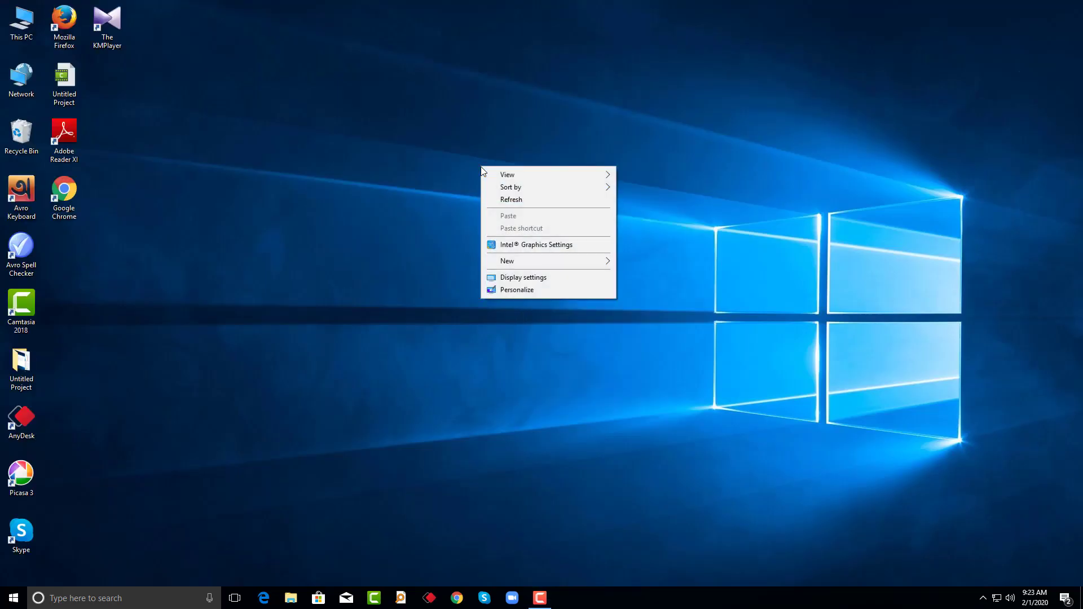
left_click(386, 231)
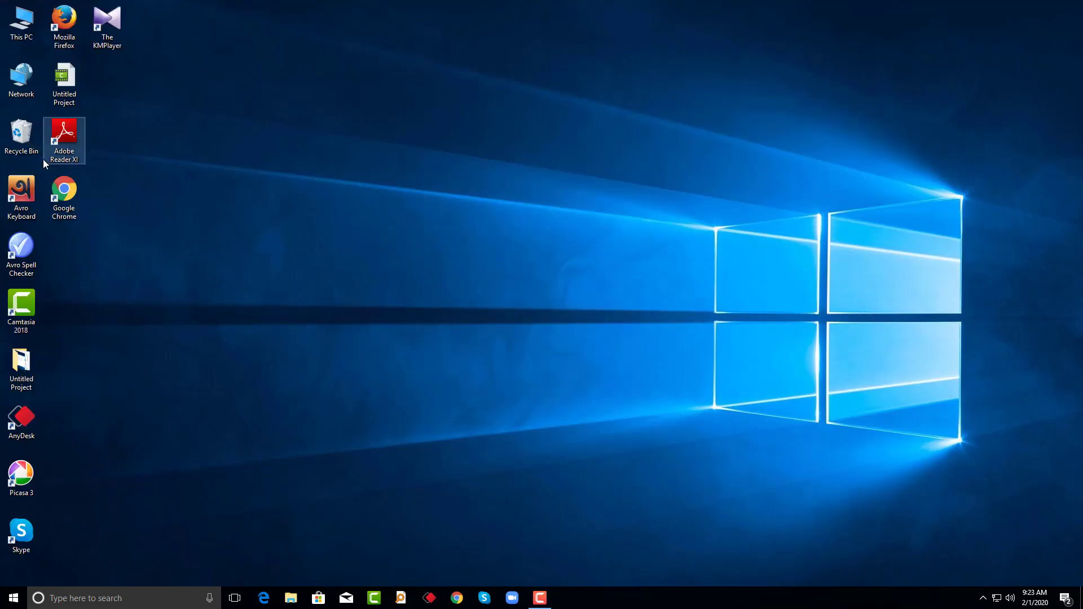
Step: Empty the Recycle Bin, permanently deleting its text document, and refresh the desktop again
right_click(30, 139)
left_click(57, 160)
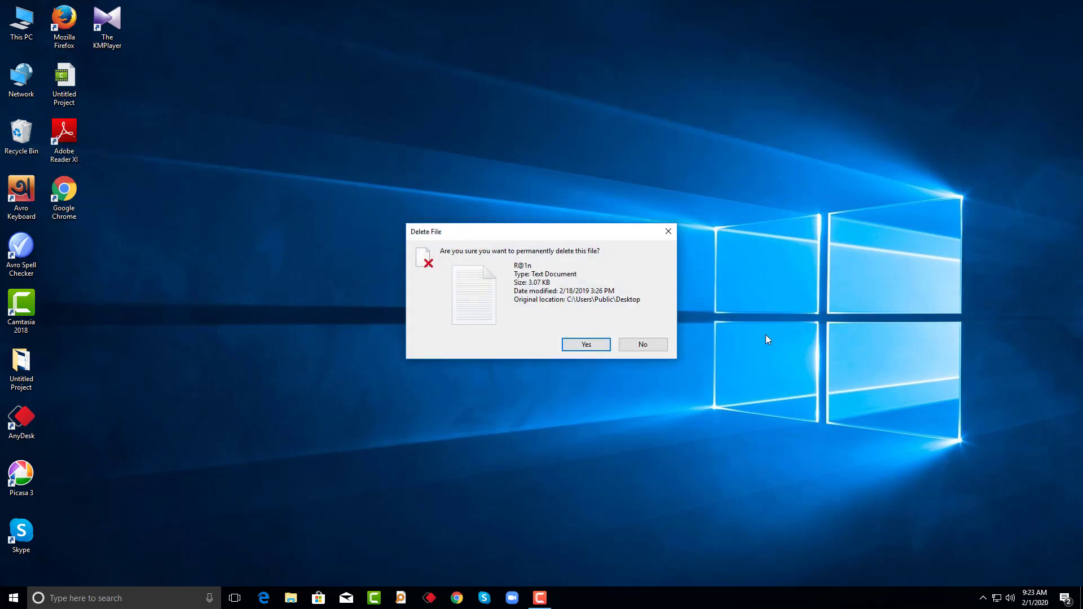
left_click(593, 346)
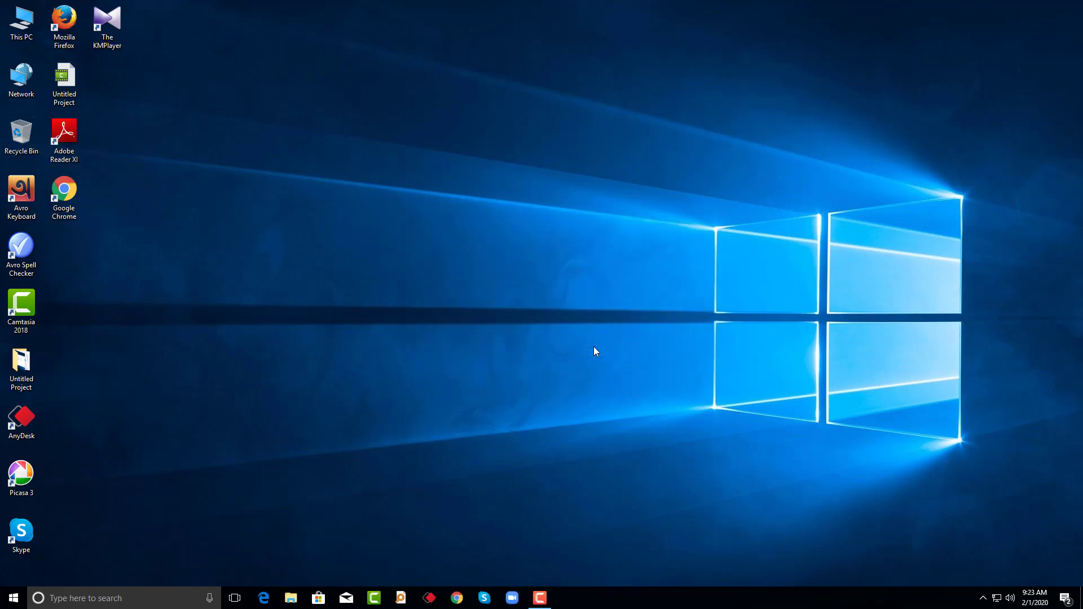
right_click(658, 122)
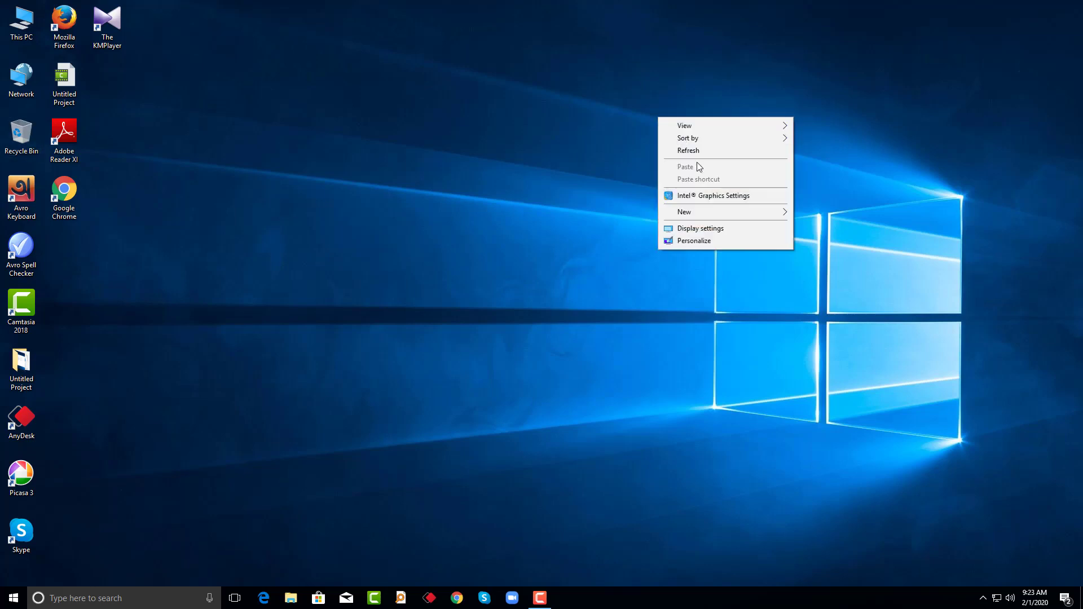
left_click(696, 151)
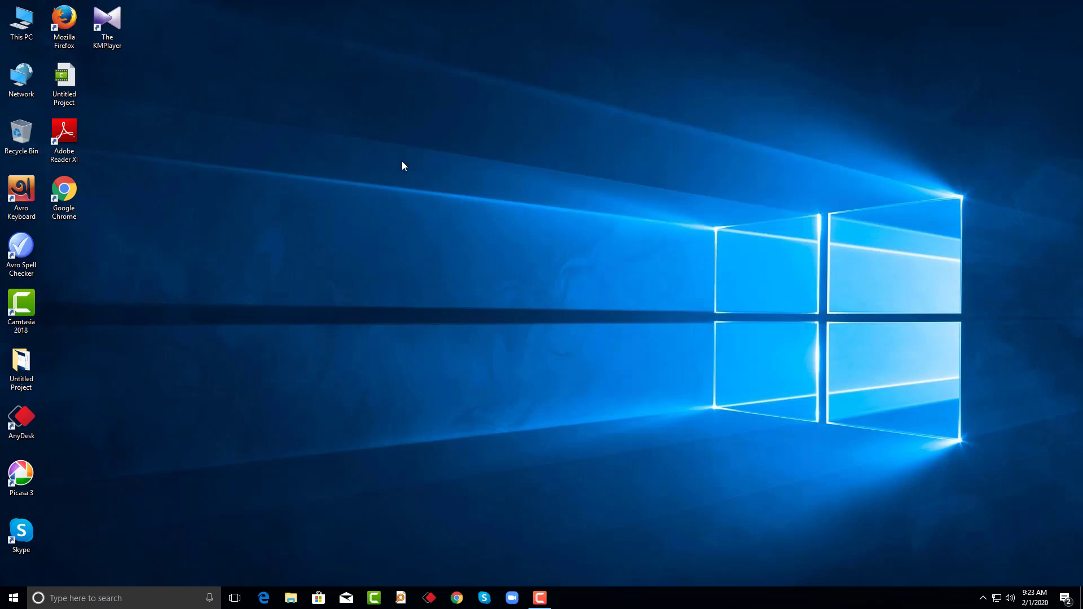